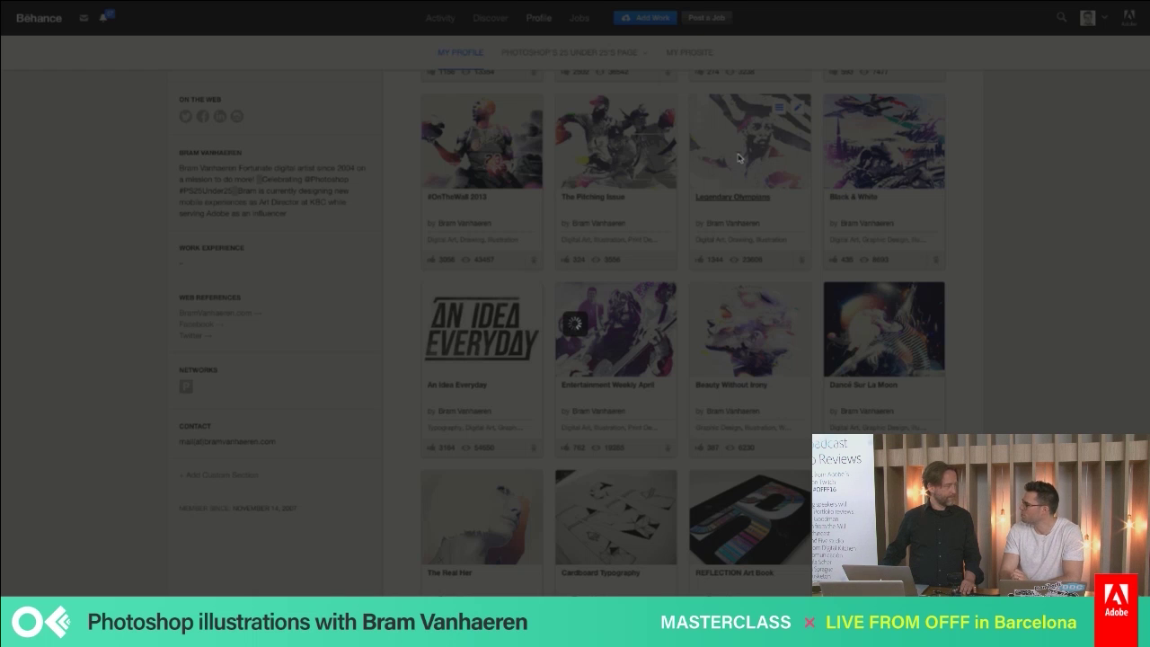
Open the Legendary Olympians project, look through its athlete illustrations, and return to the profile's project gallery
{"action": "left_click", "coordinate": [737, 158]}
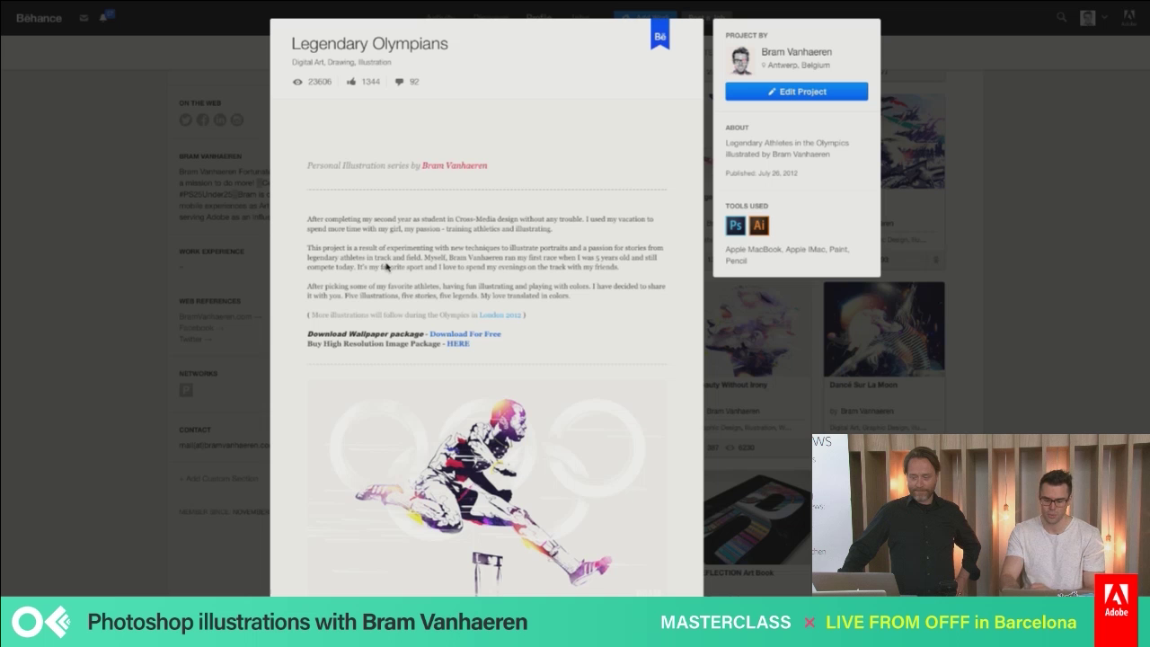
{"action": "scroll", "coordinate": [373, 468], "scroll_direction": "down", "scroll_amount": 5}
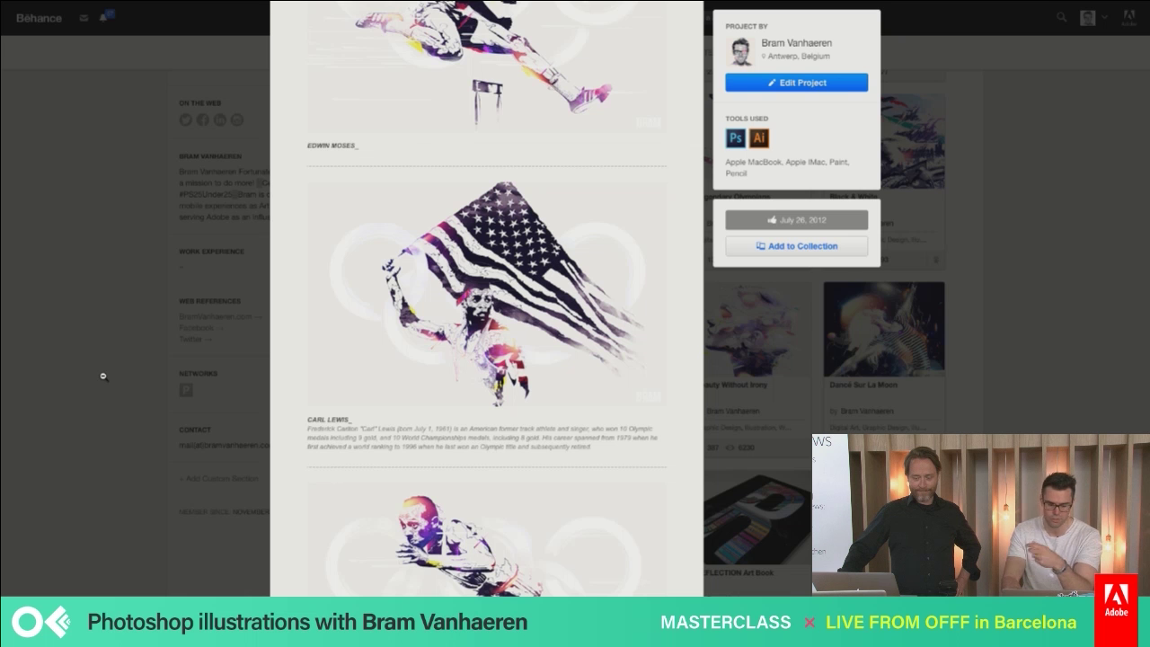
{"action": "left_click", "coordinate": [102, 376]}
{"action": "scroll", "coordinate": [881, 392], "scroll_direction": "up", "scroll_amount": 4}
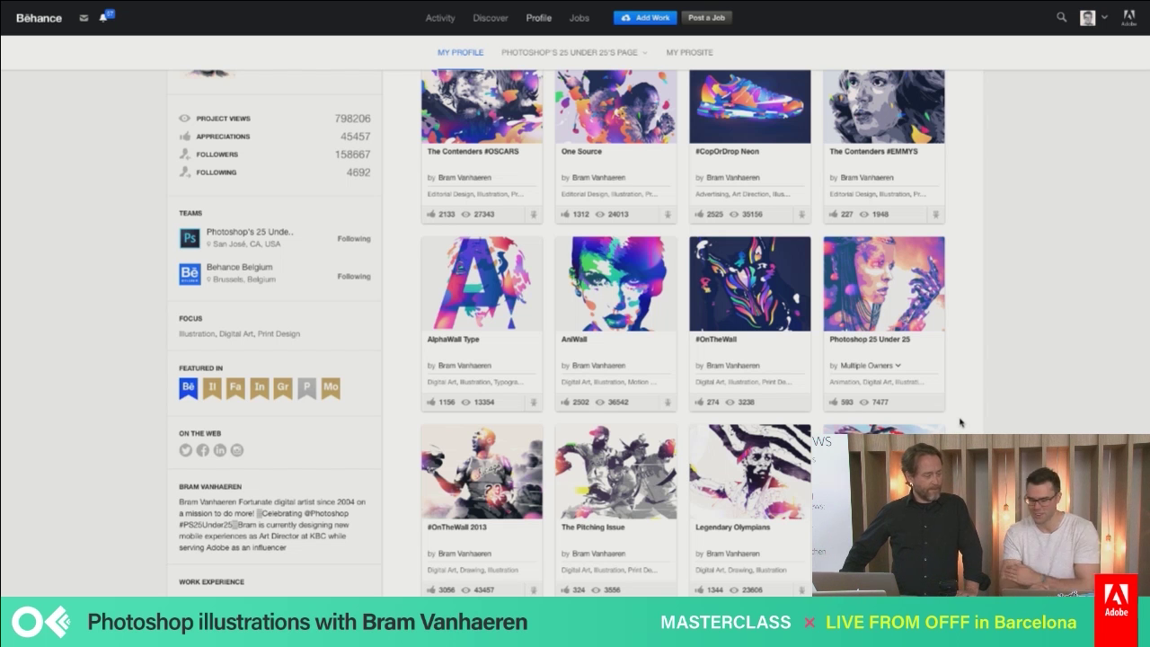
{"action": "scroll", "coordinate": [1036, 421], "scroll_direction": "up", "scroll_amount": 1}
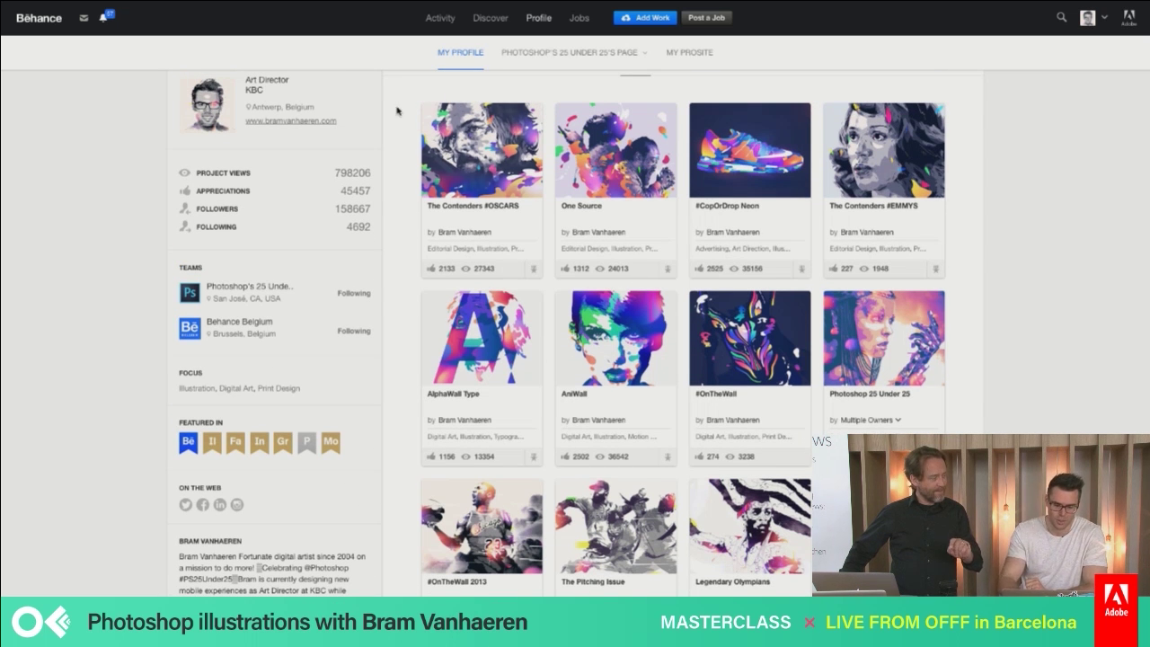
Open the artist's personal website from the profile and look over its landing banner and project thumbnails
{"action": "left_click", "coordinate": [314, 121]}
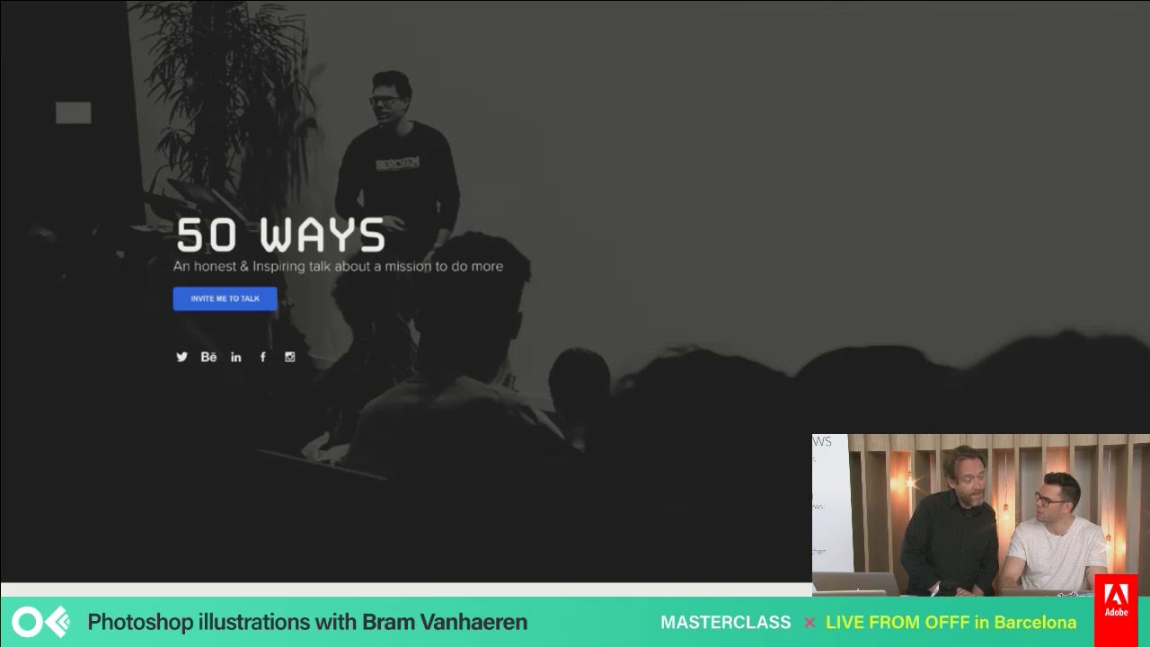
{"action": "scroll", "coordinate": [207, 249], "scroll_direction": "down", "scroll_amount": 5}
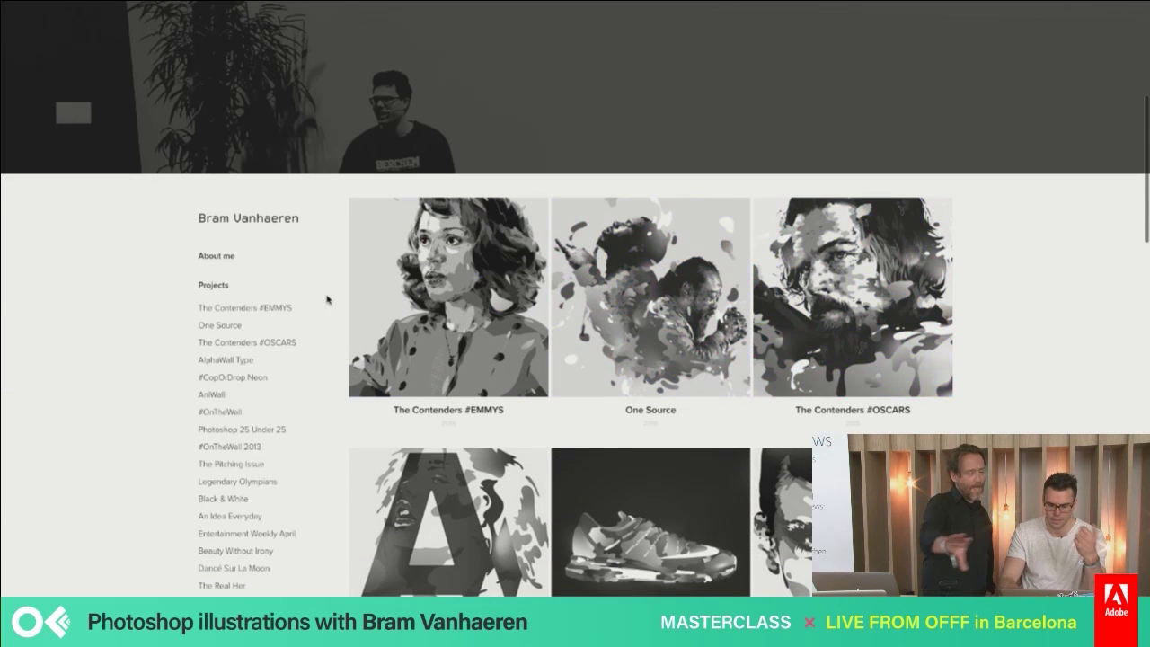
{"action": "scroll", "coordinate": [327, 300], "scroll_direction": "up", "scroll_amount": 5}
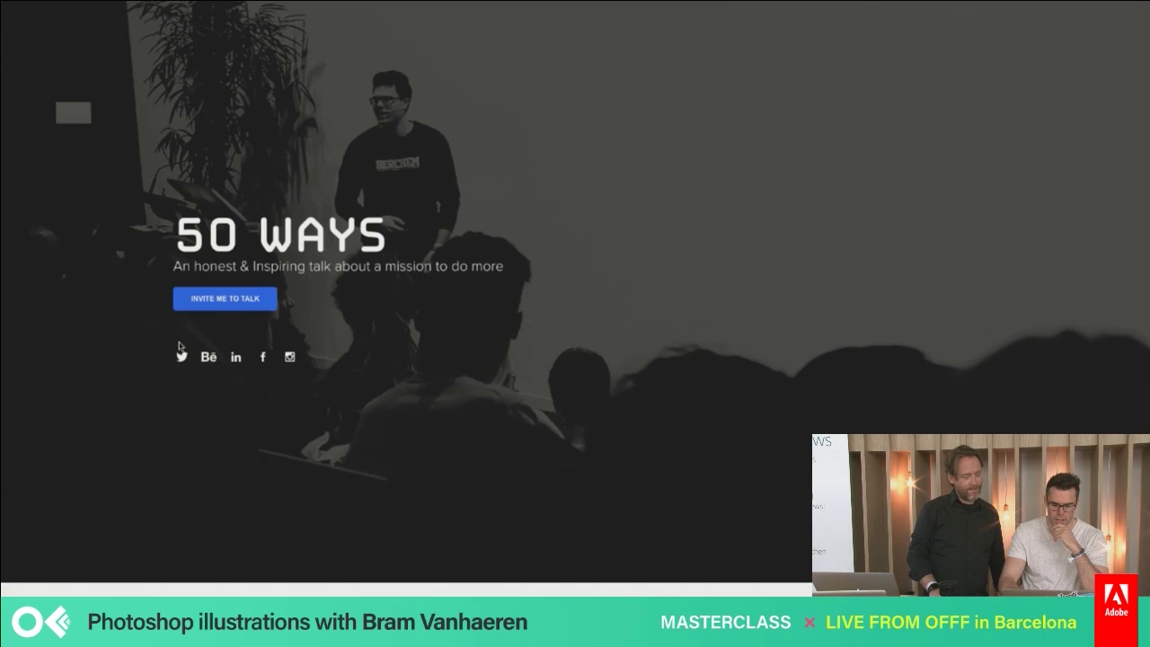
{"action": "scroll", "coordinate": [150, 417], "scroll_direction": "down", "scroll_amount": 5}
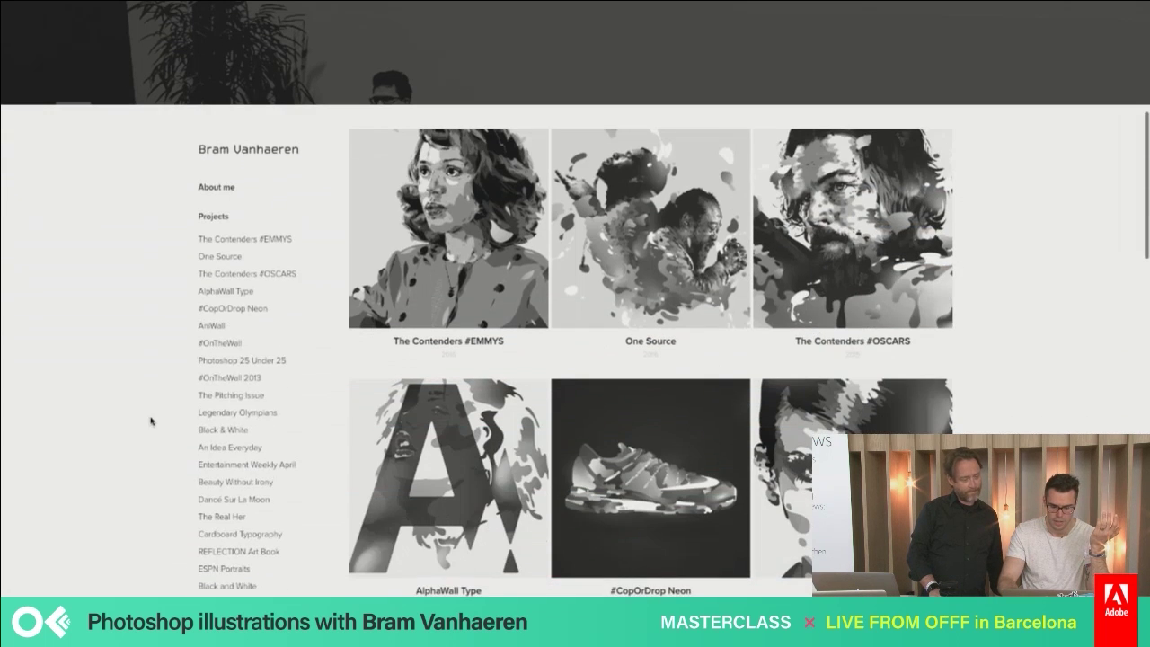
View The Contenders #EMMYS project on the website and return to the Behance profile through its home page
{"action": "left_click", "coordinate": [442, 248]}
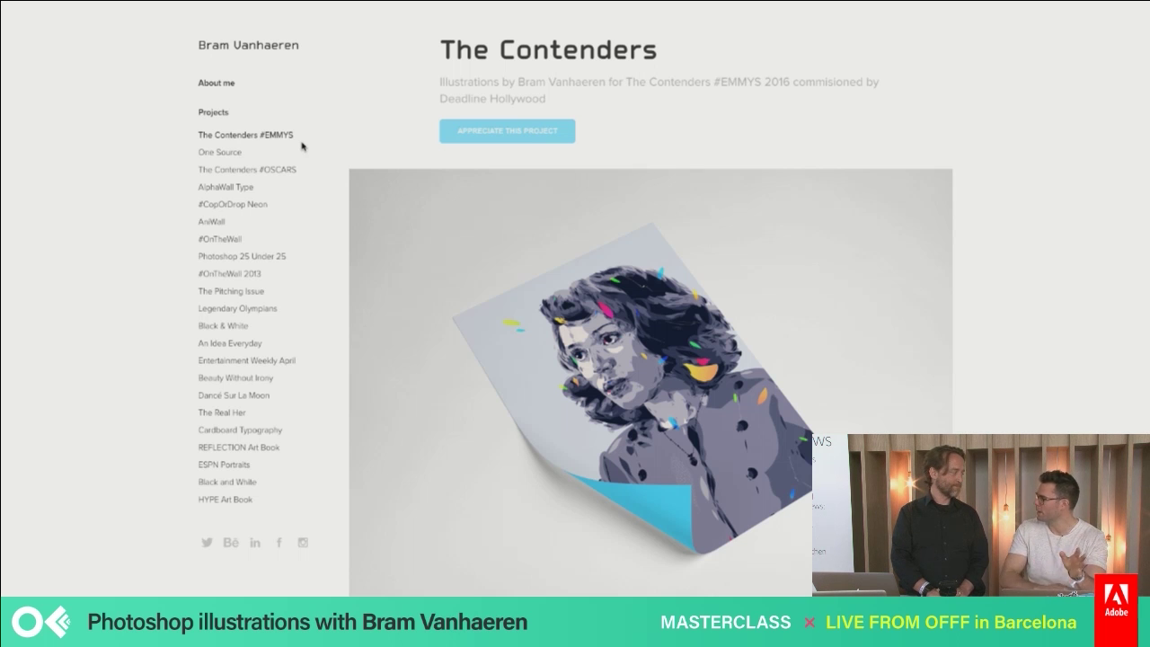
{"action": "left_click", "coordinate": [250, 47]}
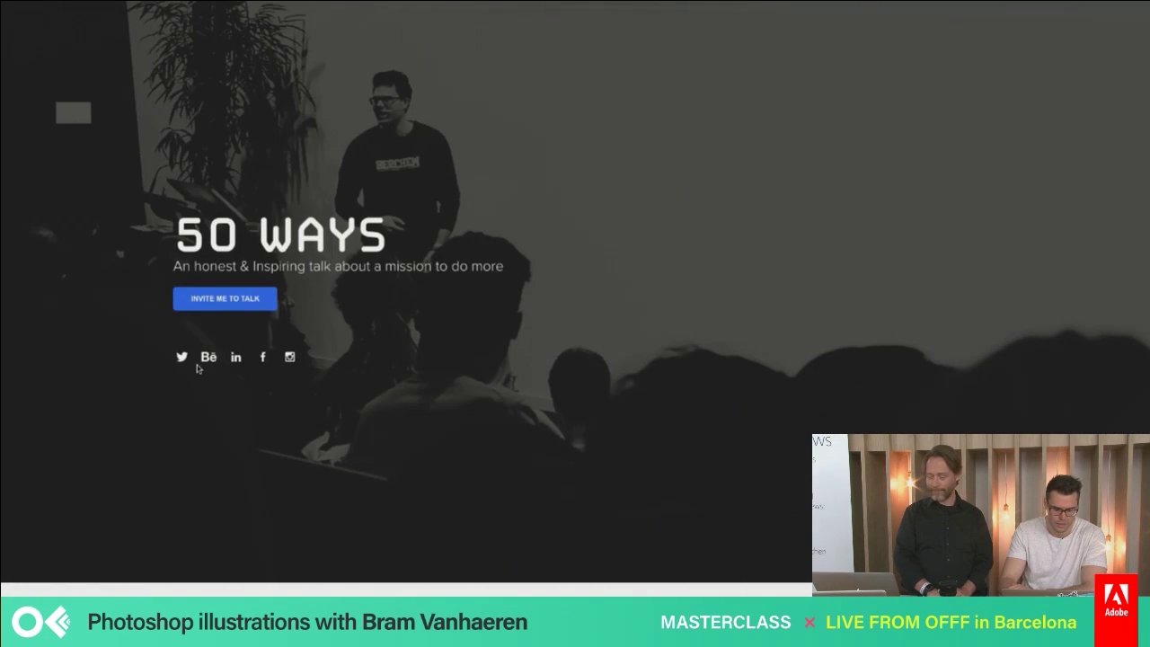
{"action": "left_click", "coordinate": [210, 363]}
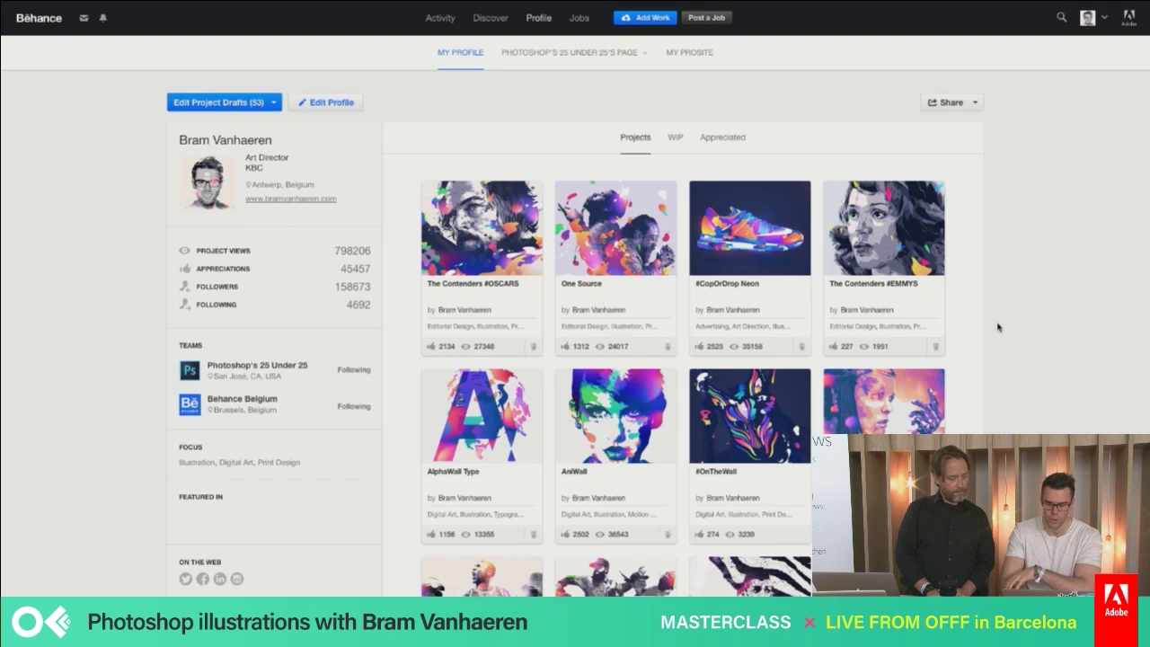
Browse the profile's projects, open AniWall, look through its animated Stromae portrait, and close the project
{"action": "scroll", "coordinate": [999, 328], "scroll_direction": "down", "scroll_amount": 3}
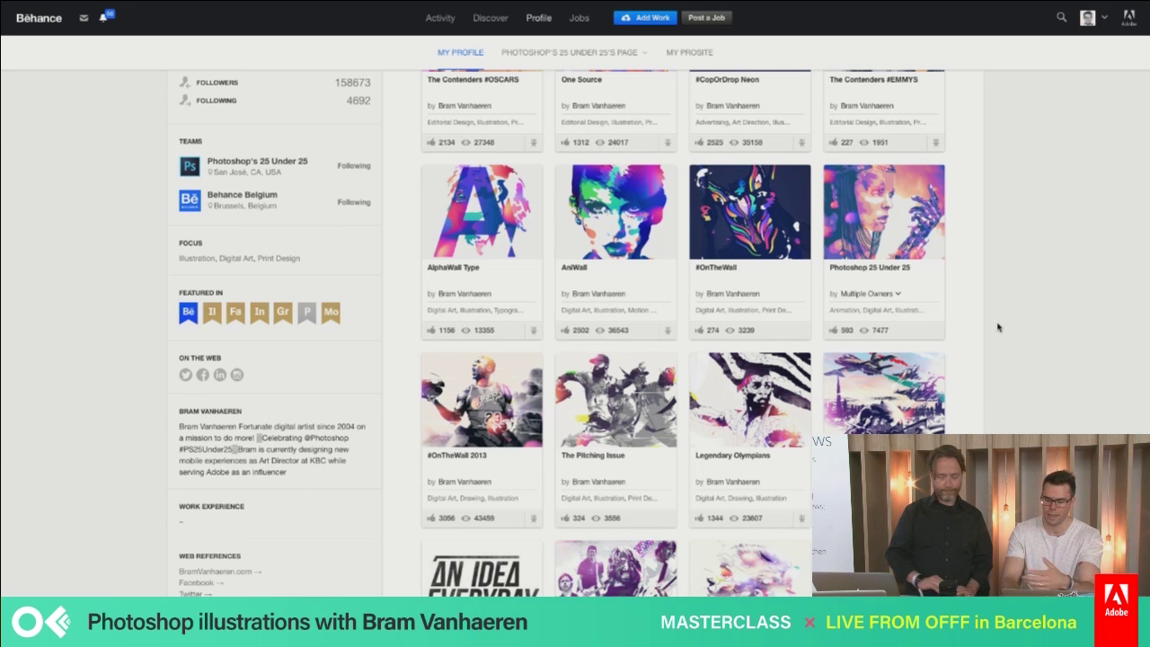
{"action": "scroll", "coordinate": [1000, 328], "scroll_direction": "up", "scroll_amount": 3}
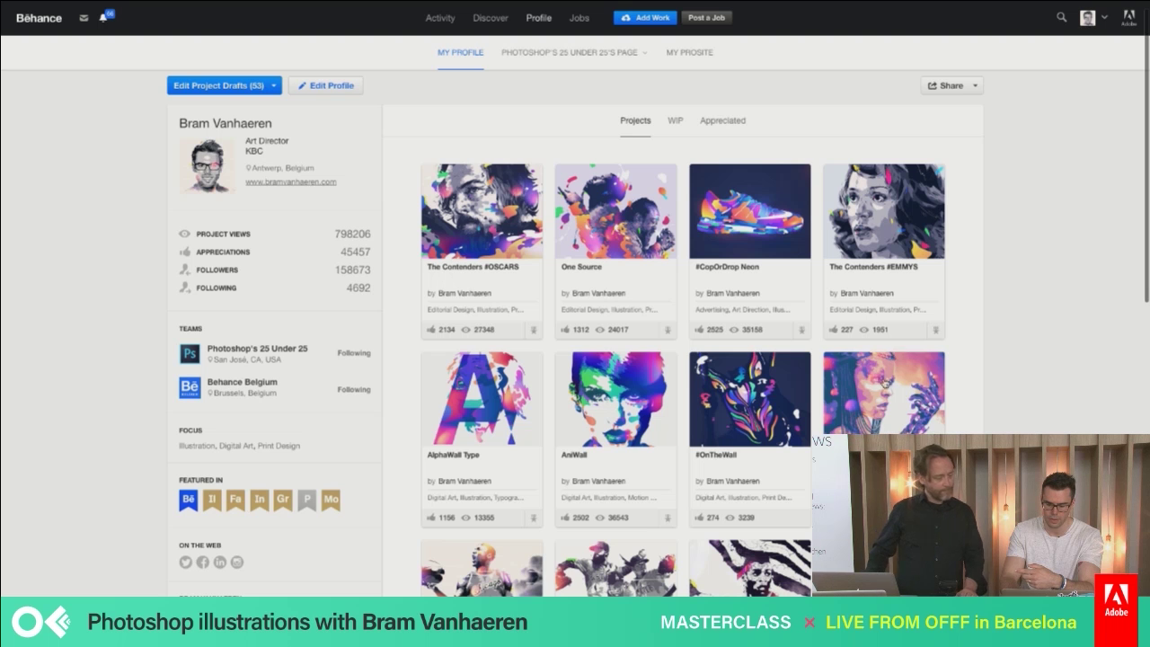
{"action": "left_click", "coordinate": [649, 414]}
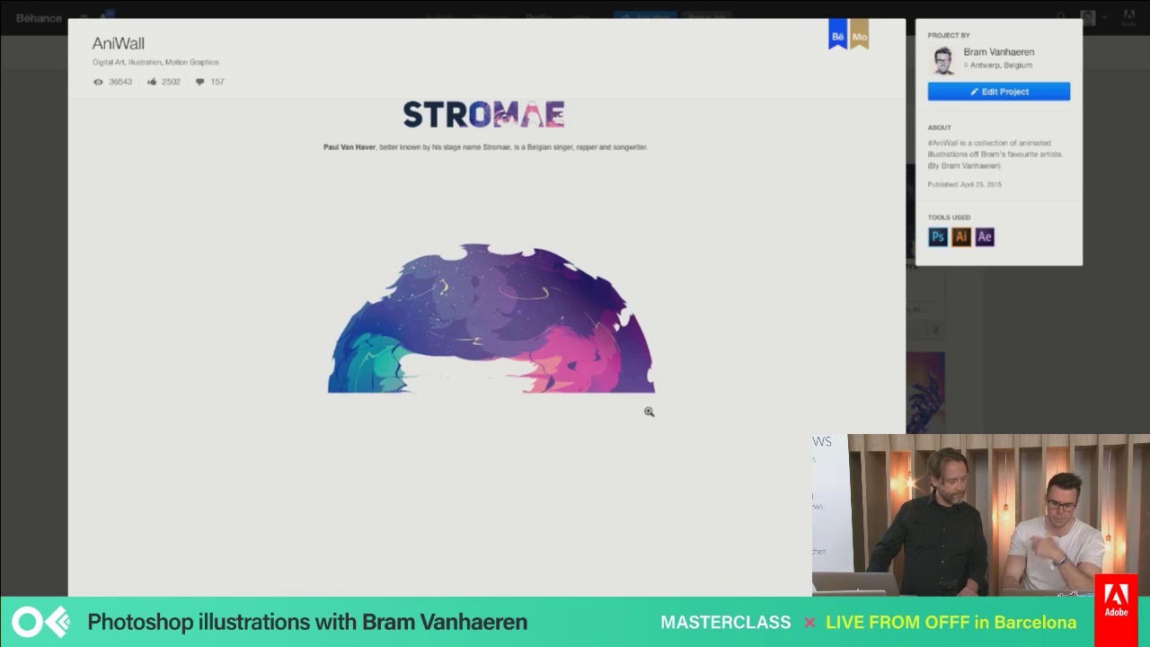
{"action": "scroll", "coordinate": [649, 411], "scroll_direction": "down", "scroll_amount": 3}
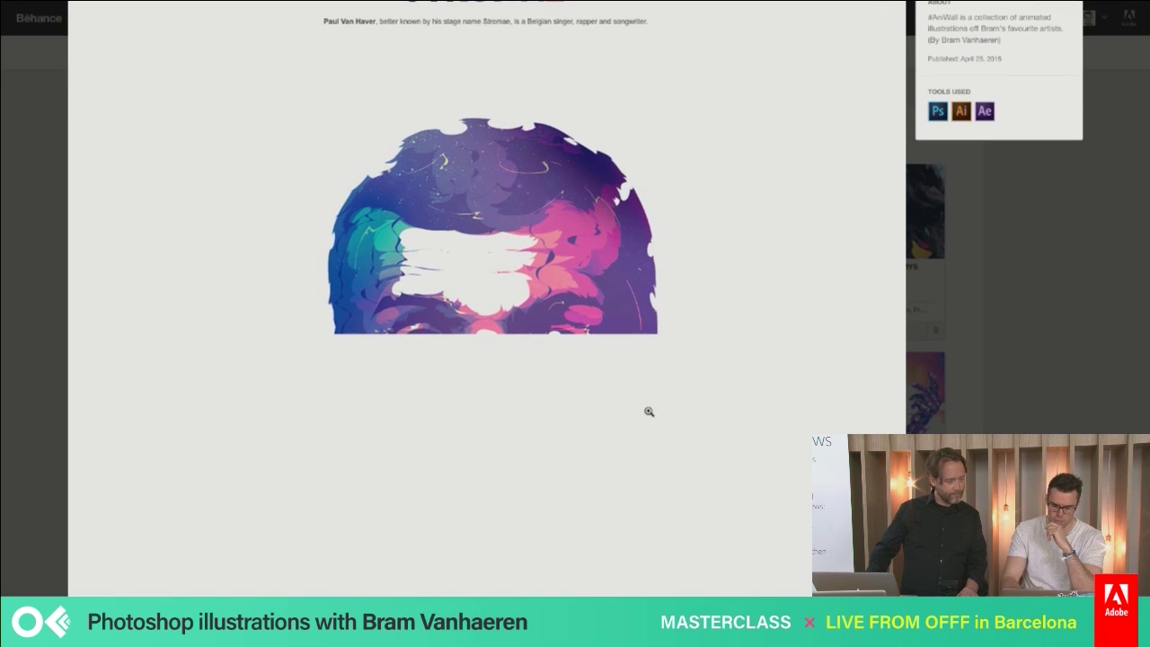
{"action": "scroll", "coordinate": [649, 411], "scroll_direction": "down", "scroll_amount": 3}
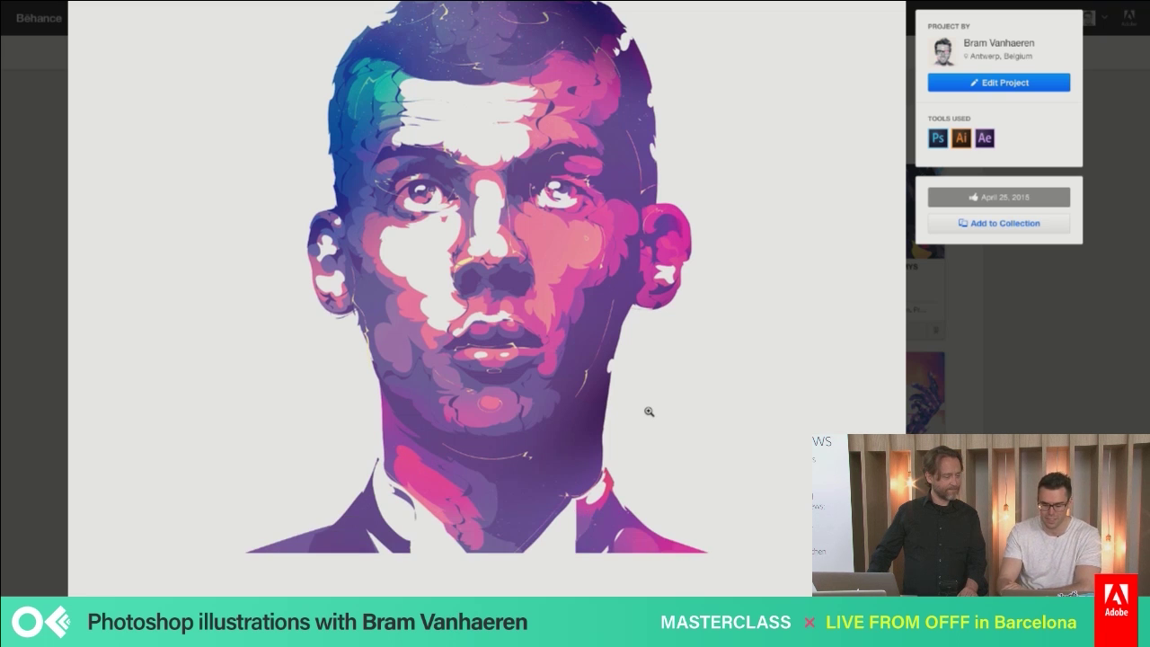
{"action": "scroll", "coordinate": [649, 412], "scroll_direction": "down", "scroll_amount": 6}
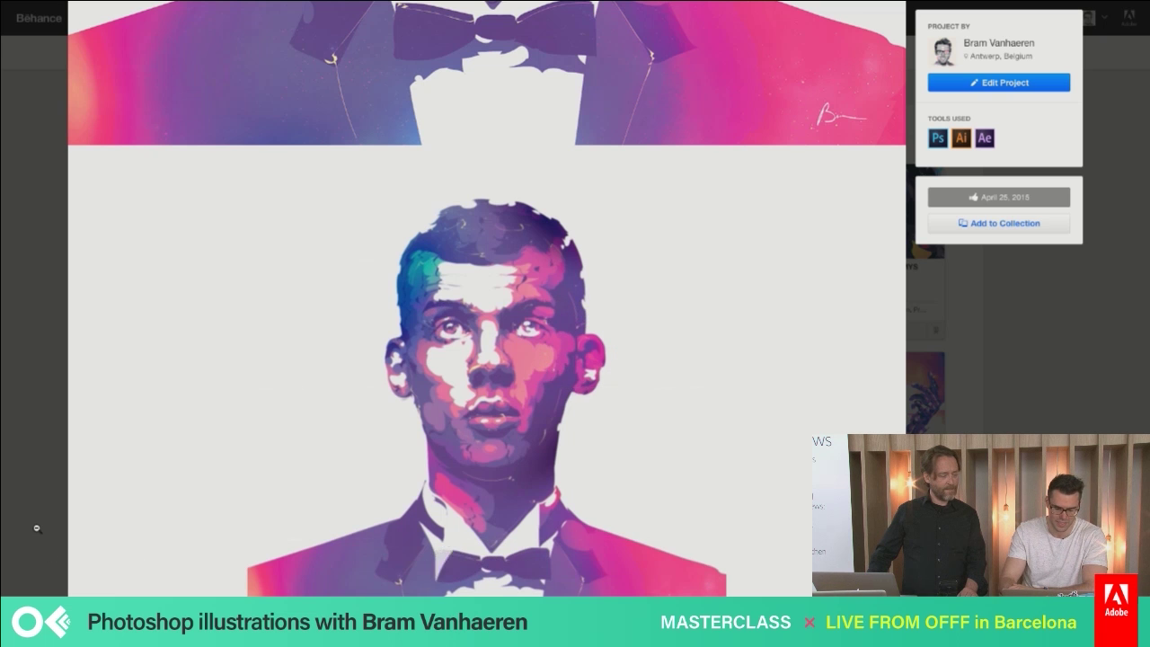
{"action": "left_click", "coordinate": [90, 512]}
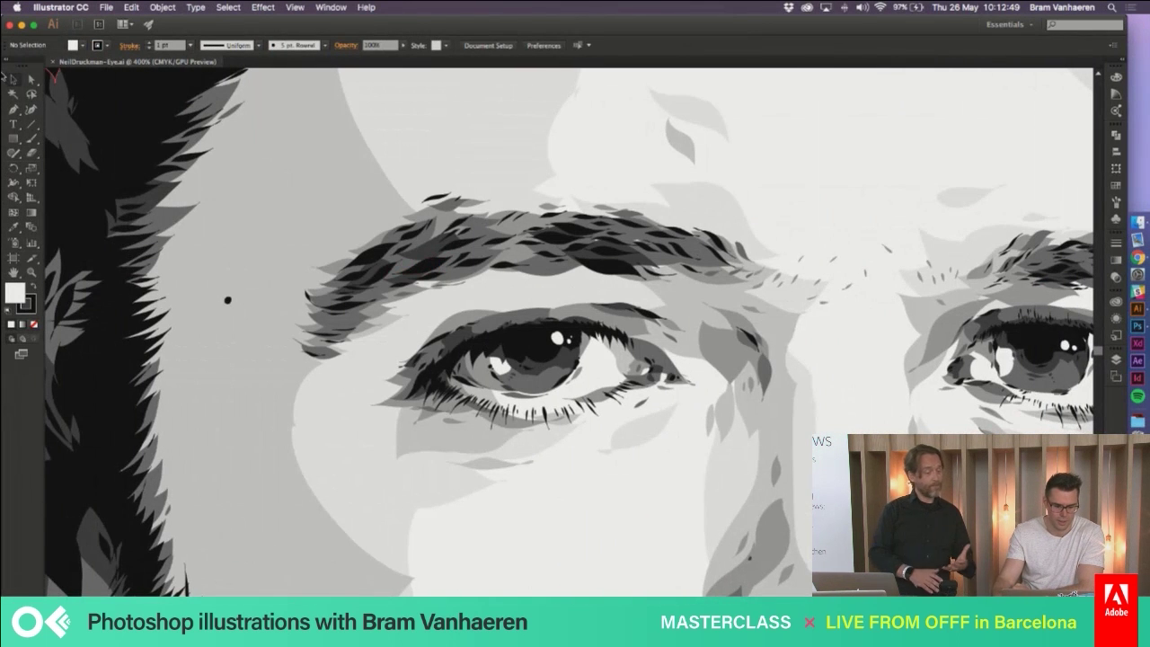
Bring the whole portrait into view in the Illustrator document and hide the Photograph layer to isolate the vector artwork
{"action": "key", "text": "super+minus"}
{"action": "key", "text": "super+minus"}
{"action": "key", "text": "super+minus"}
{"action": "key", "text": "super+minus"}
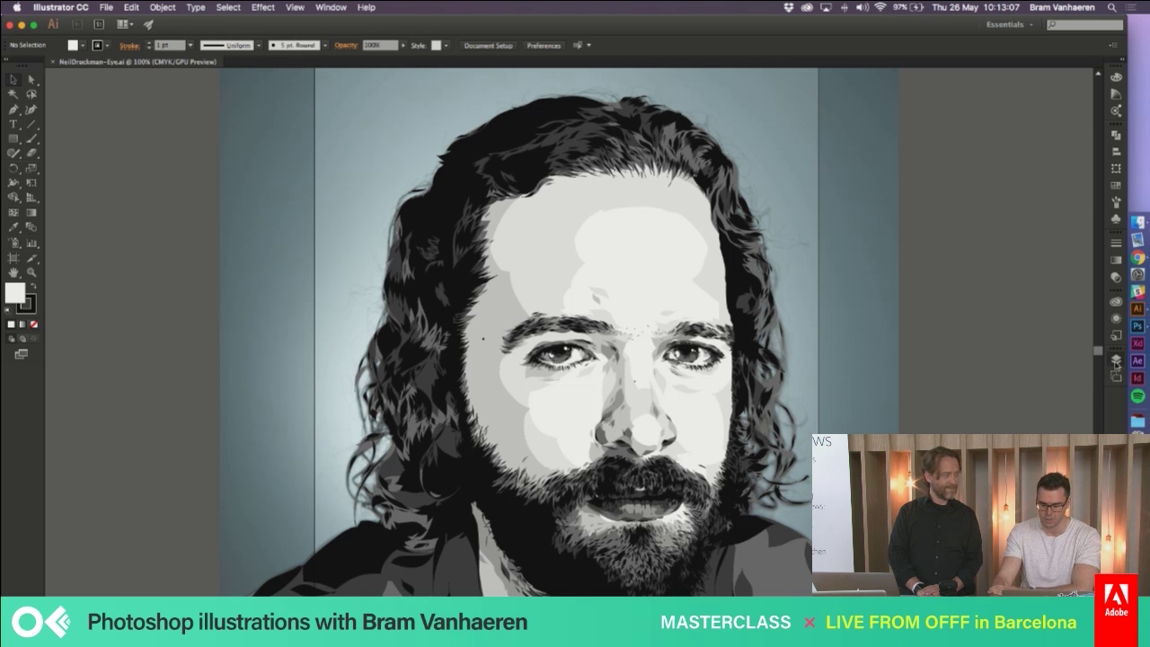
{"action": "left_click", "coordinate": [1116, 361]}
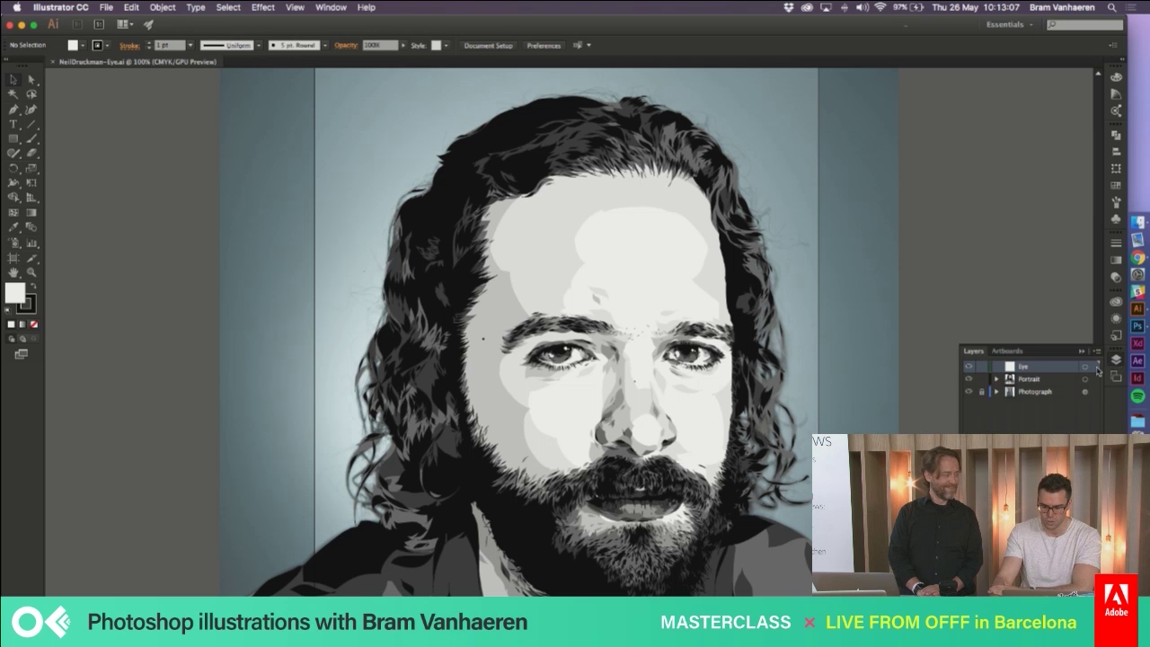
{"action": "left_click", "coordinate": [968, 393]}
{"action": "left_click", "coordinate": [969, 393]}
{"action": "left_click", "coordinate": [969, 393]}
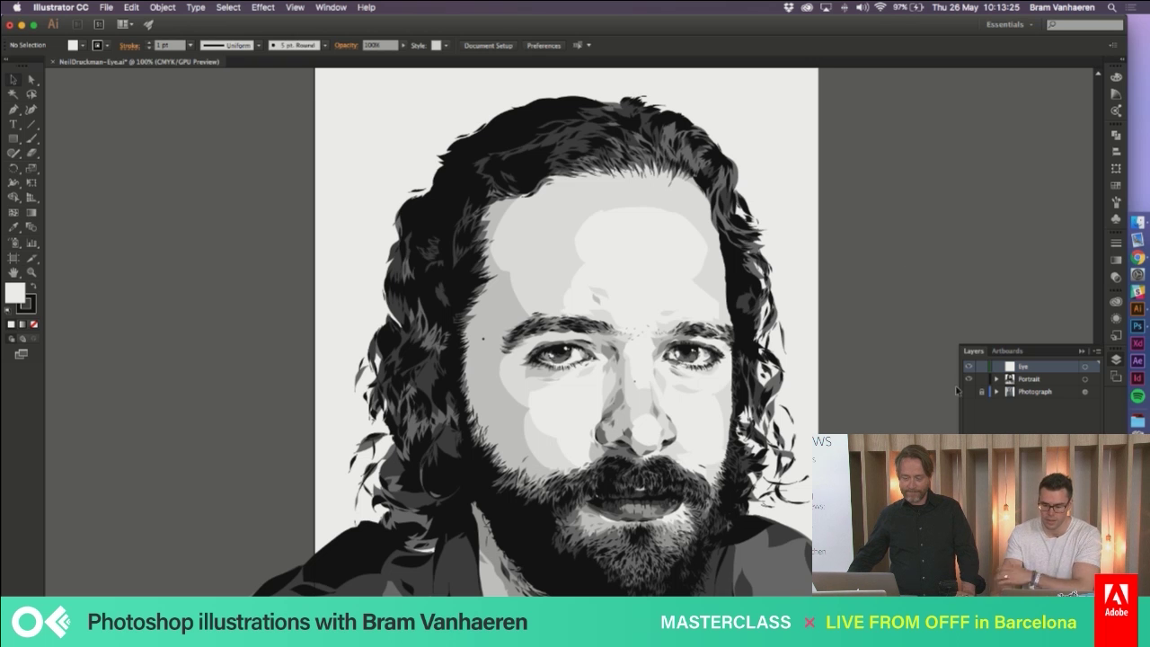
Examine the vector shapes of the eye and eyebrow up close, along with the surrounding face, hair and beard
{"action": "left_click", "coordinate": [31, 272]}
{"action": "left_click_drag", "start_coordinate": [520, 400], "coordinate": [830, 241]}
{"action": "scroll", "coordinate": [829, 241], "scroll_direction": "up", "scroll_amount": 5}
{"action": "scroll", "coordinate": [830, 241], "scroll_direction": "right", "scroll_amount": 5}
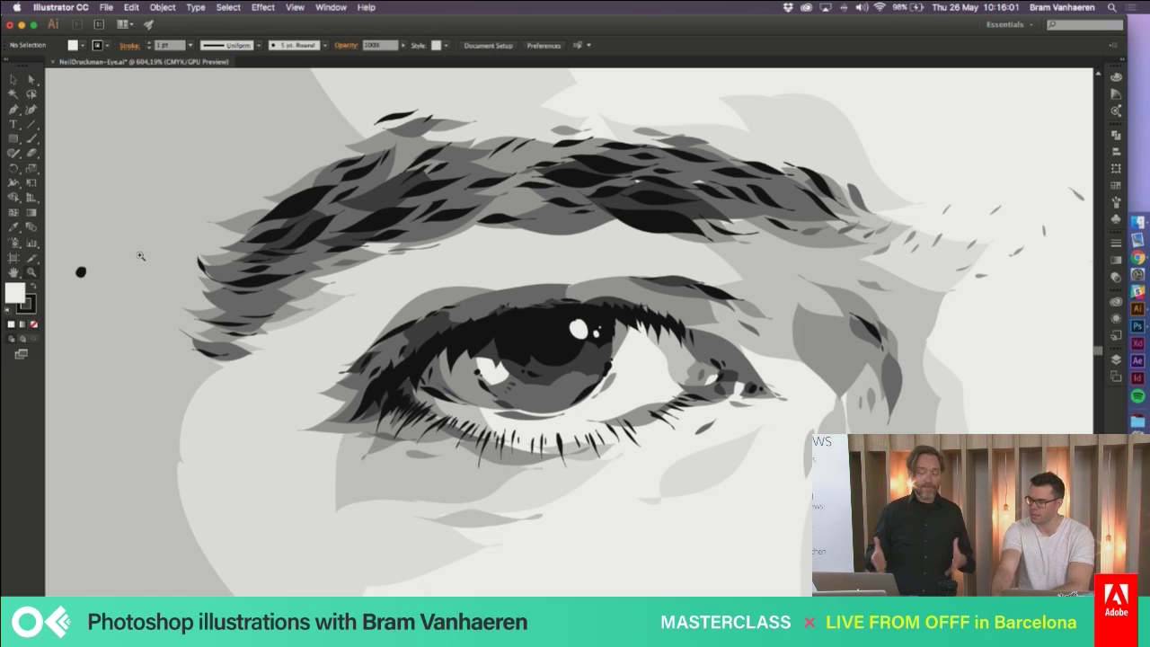
{"action": "key", "text": "super+minus"}
{"action": "key", "text": "super+minus"}
{"action": "key", "text": "super+minus"}
{"action": "key", "text": "super+minus"}
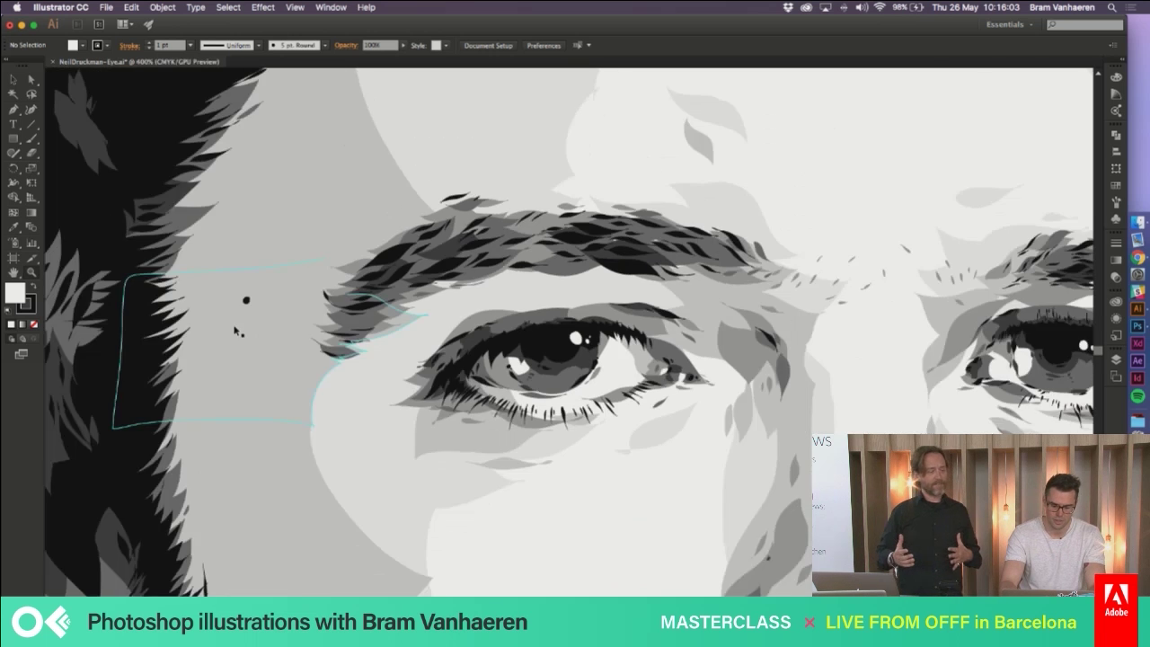
{"action": "scroll", "coordinate": [343, 323], "scroll_direction": "down", "scroll_amount": 5}
{"action": "scroll", "coordinate": [343, 324], "scroll_direction": "left", "scroll_amount": 3}
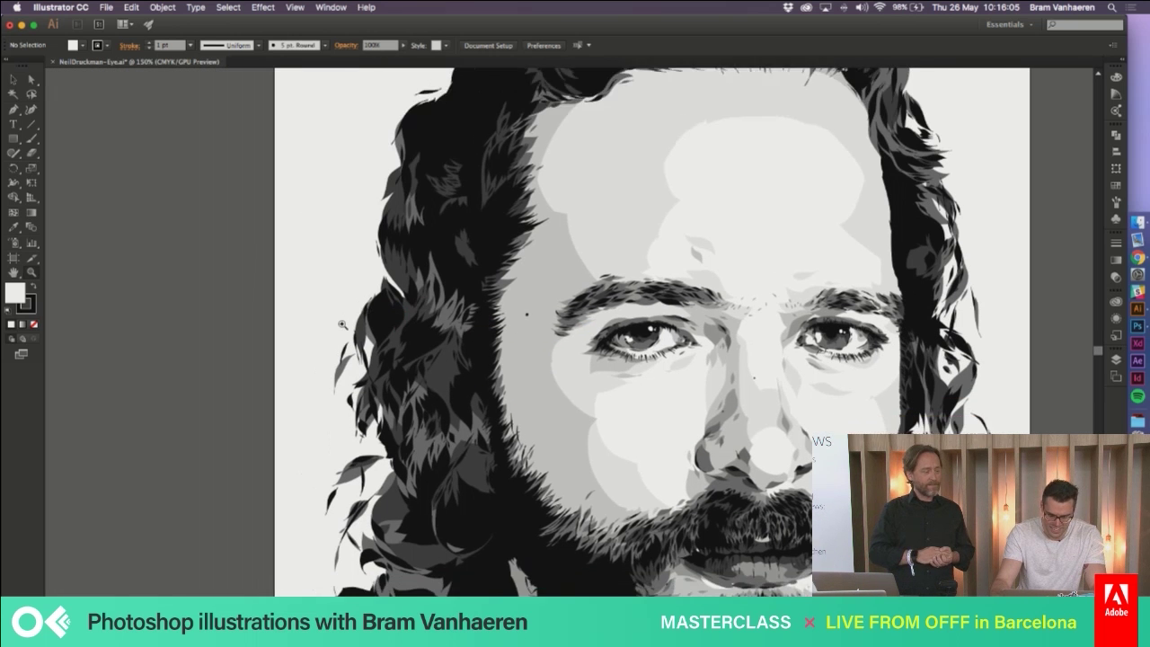
{"action": "scroll", "coordinate": [341, 324], "scroll_direction": "up", "scroll_amount": 3}
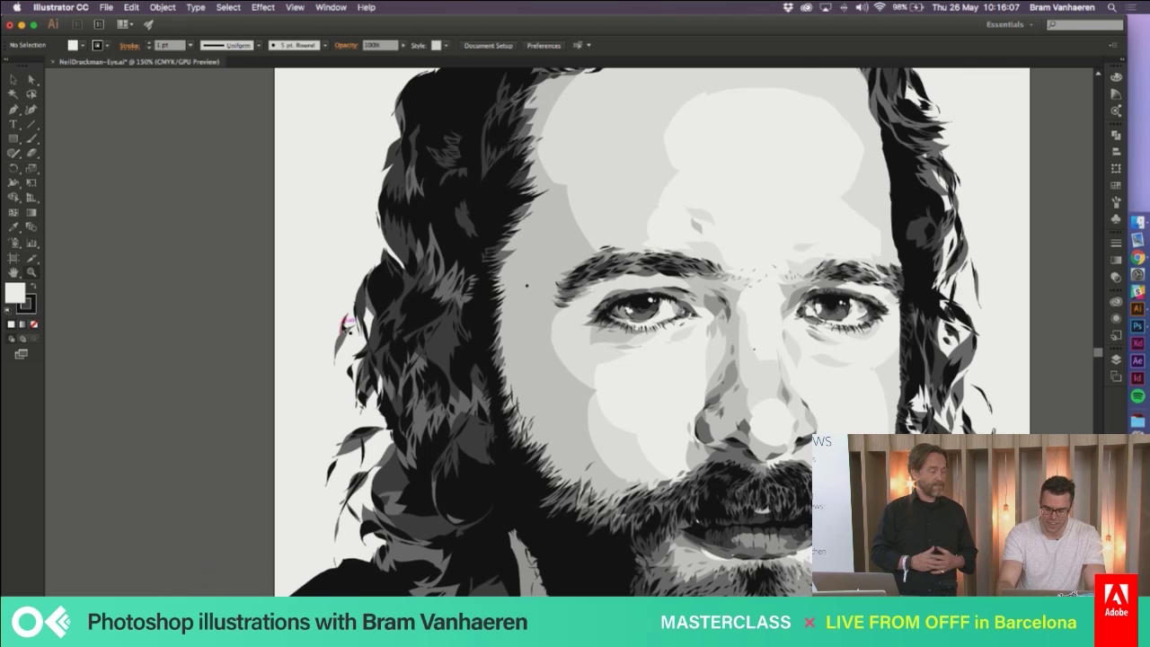
{"action": "key", "text": "super+equal"}
{"action": "key", "text": "super+equal"}
{"action": "key", "text": "super+minus"}
{"action": "key", "text": "super+minus"}
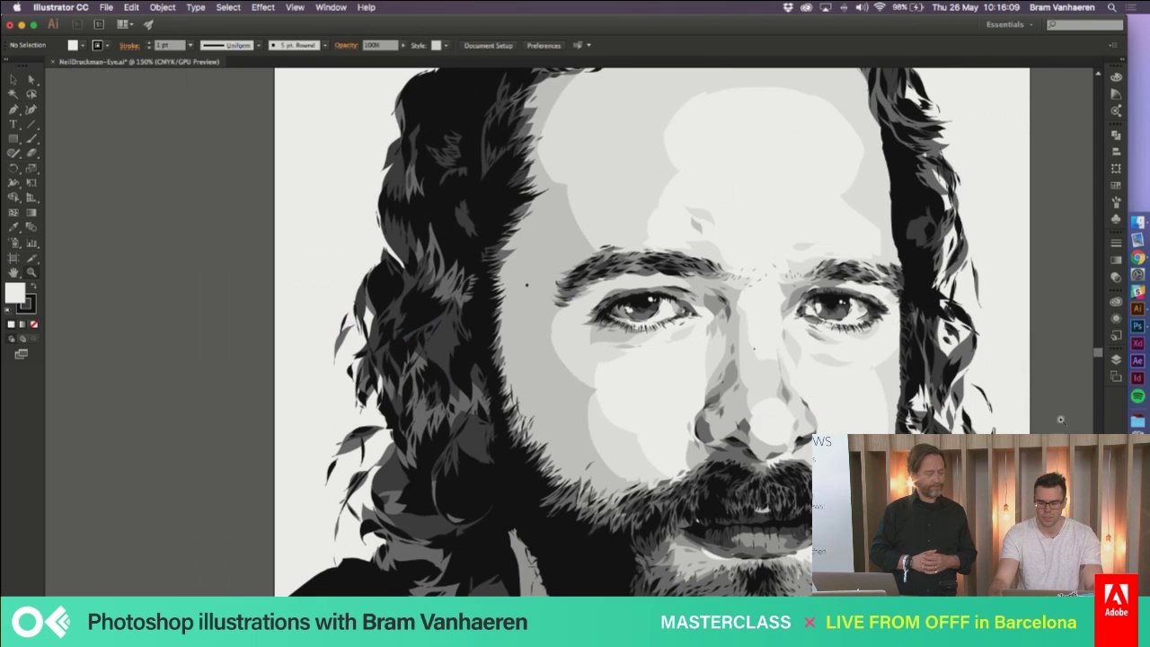
Expand the Portrait layer and hide its White and grey sublayers so only the Black shapes remain over the photograph
{"action": "left_click", "coordinate": [1116, 360]}
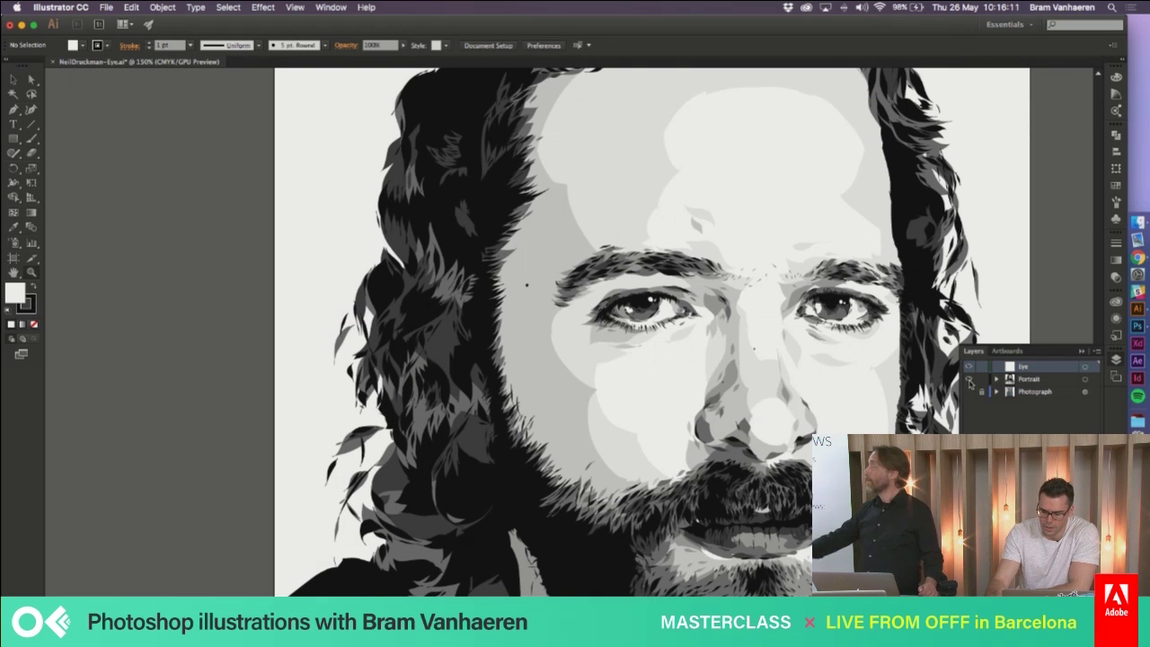
{"action": "left_click", "coordinate": [996, 379]}
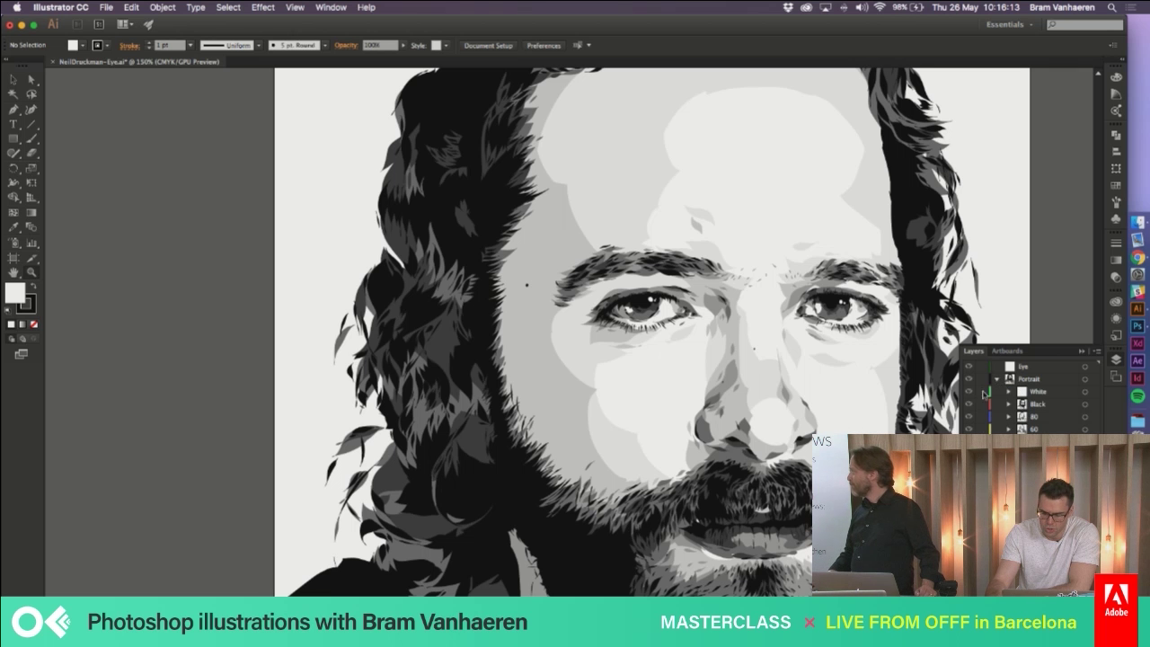
{"action": "scroll", "coordinate": [611, 332], "scroll_direction": "right", "scroll_amount": 5}
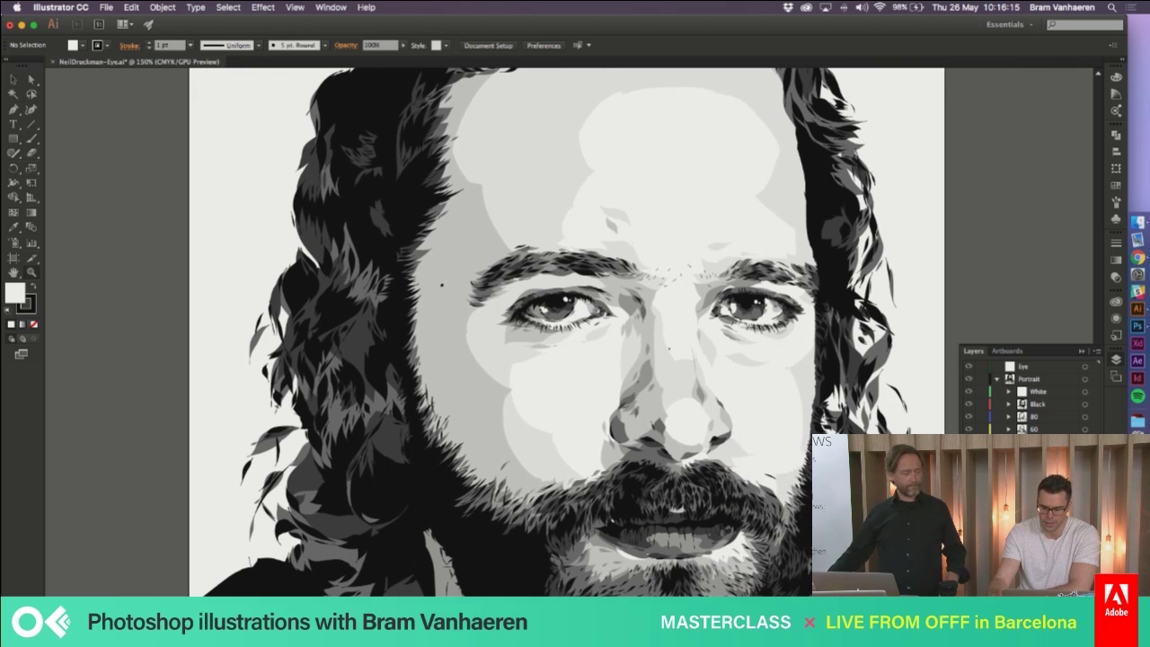
{"action": "left_click_drag", "start_coordinate": [971, 426], "coordinate": [970, 418]}
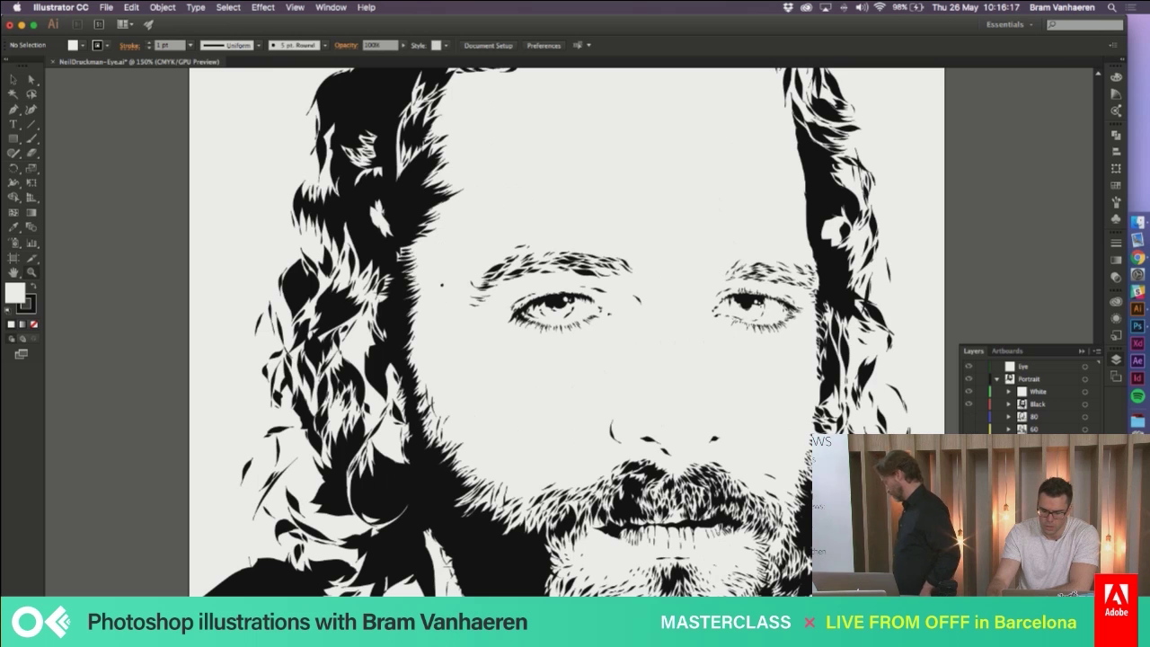
{"action": "left_click", "coordinate": [969, 391]}
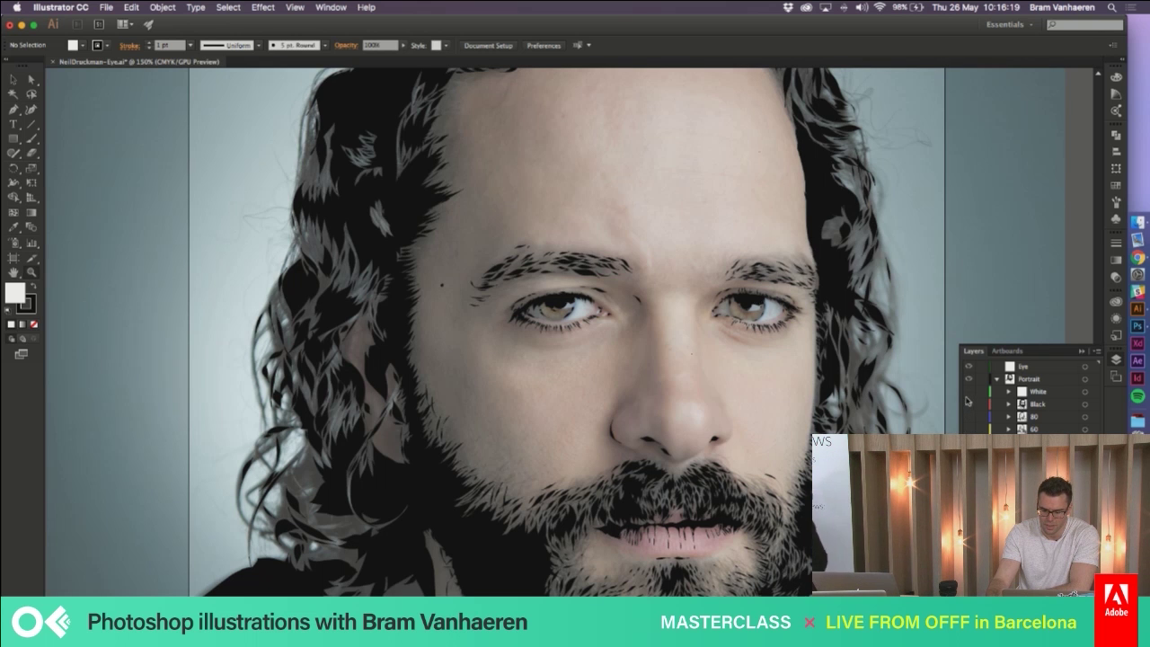
Toggle the Black sublayer off and back on to compare its shapes with the reference photograph
{"action": "left_click", "coordinate": [969, 403]}
{"action": "key", "text": "super+minus"}
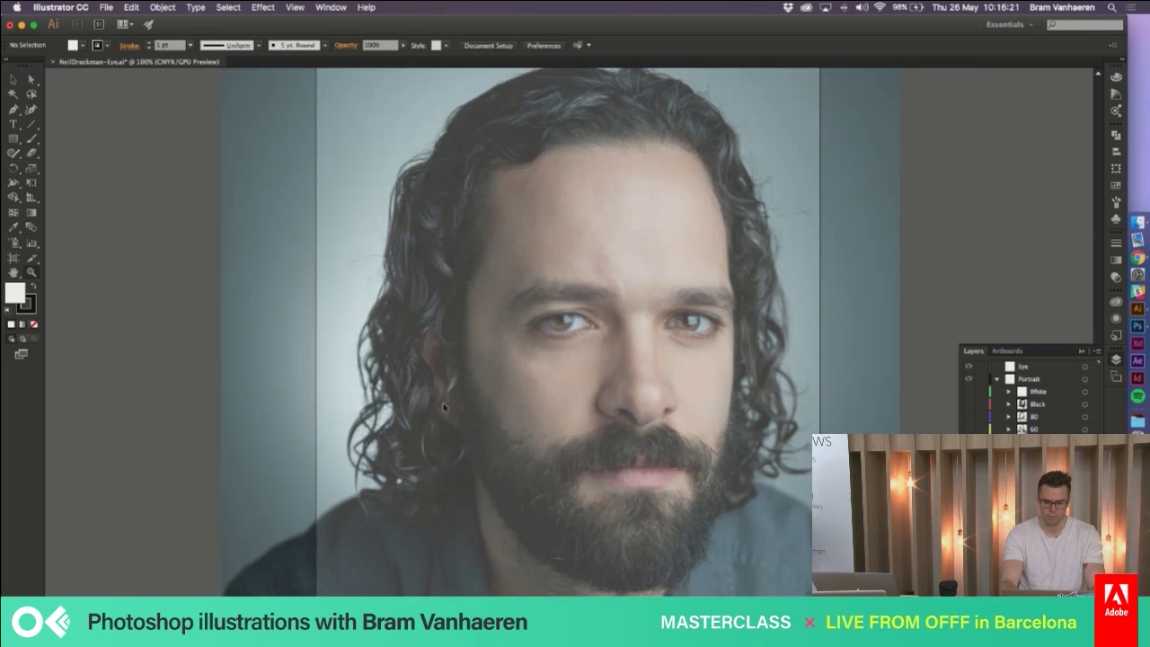
{"action": "scroll", "coordinate": [440, 402], "scroll_direction": "right", "scroll_amount": 2}
{"action": "key", "text": "super+plus"}
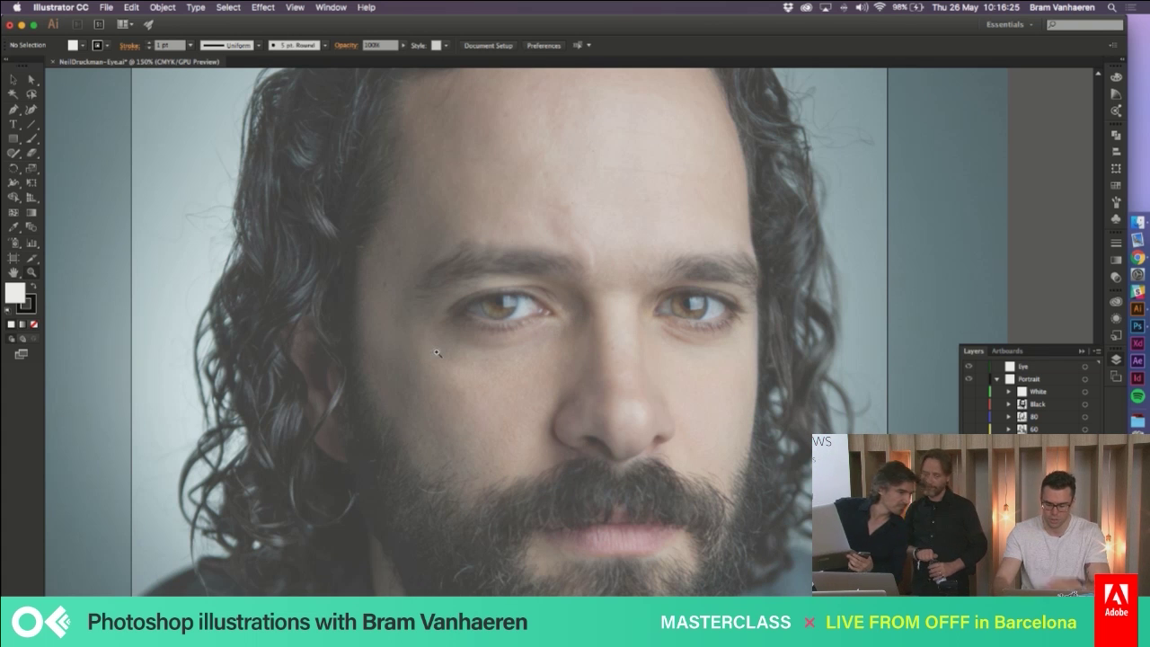
{"action": "key", "text": "super+minus"}
{"action": "key", "text": "super+plus"}
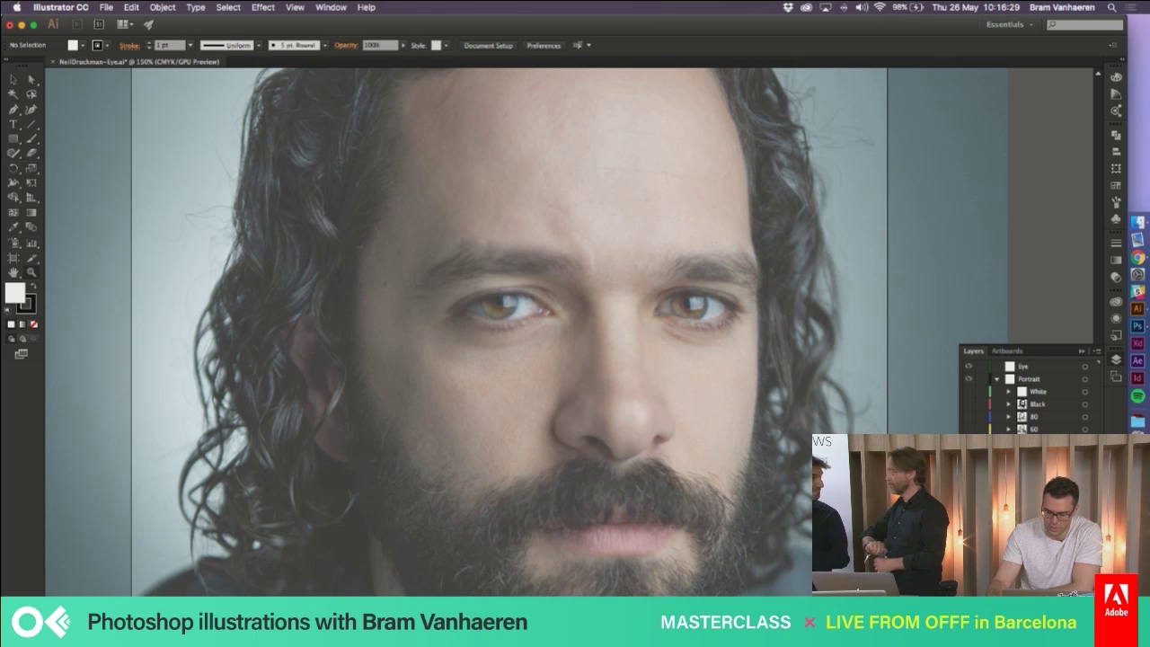
{"action": "left_click", "coordinate": [968, 405]}
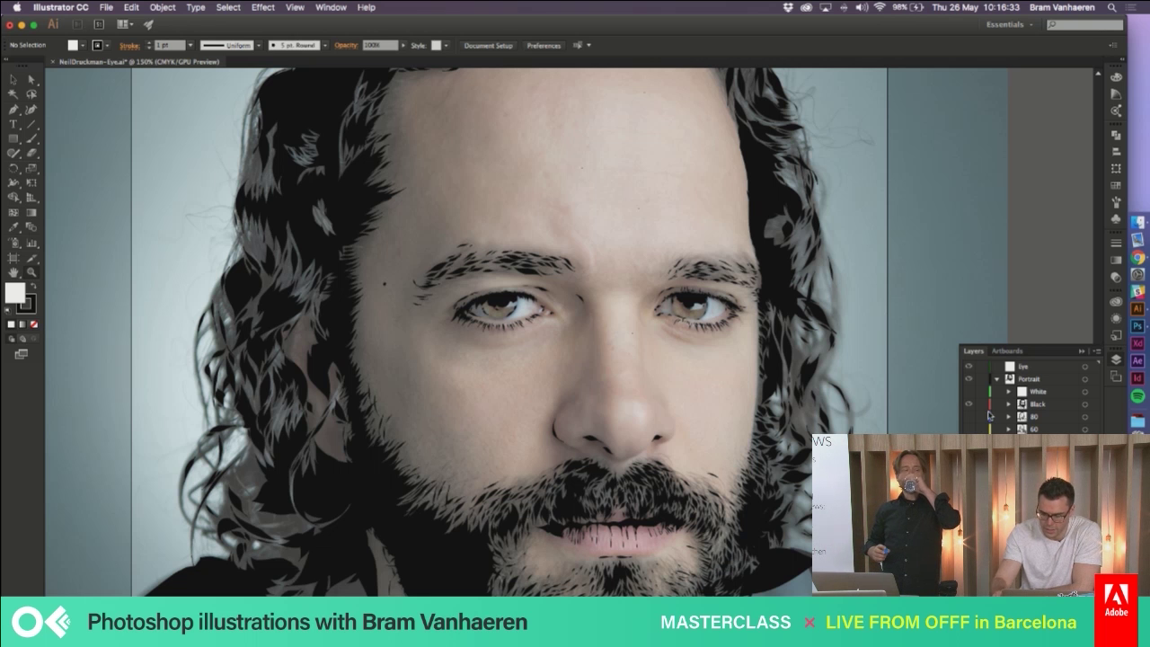
Show the 80 sublayer of the Portrait layer, hide the Photograph layer, and toggle the 80 sublayer to compare its shapes
{"action": "scroll", "coordinate": [968, 414], "scroll_direction": "right", "scroll_amount": 2}
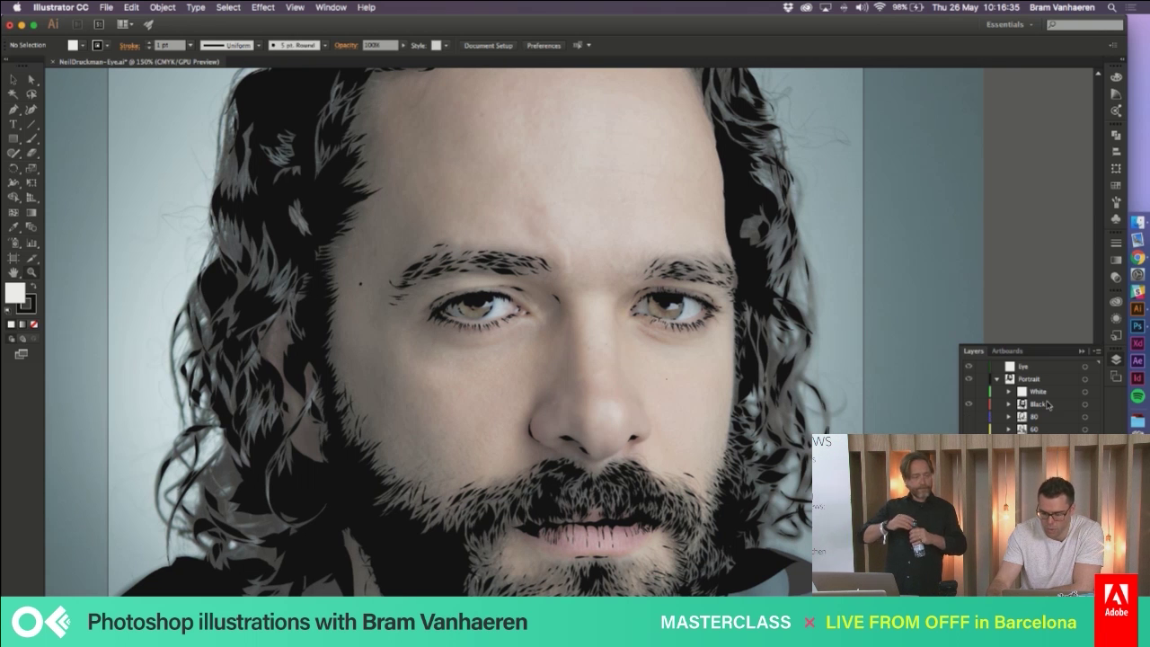
{"action": "left_click", "coordinate": [968, 417]}
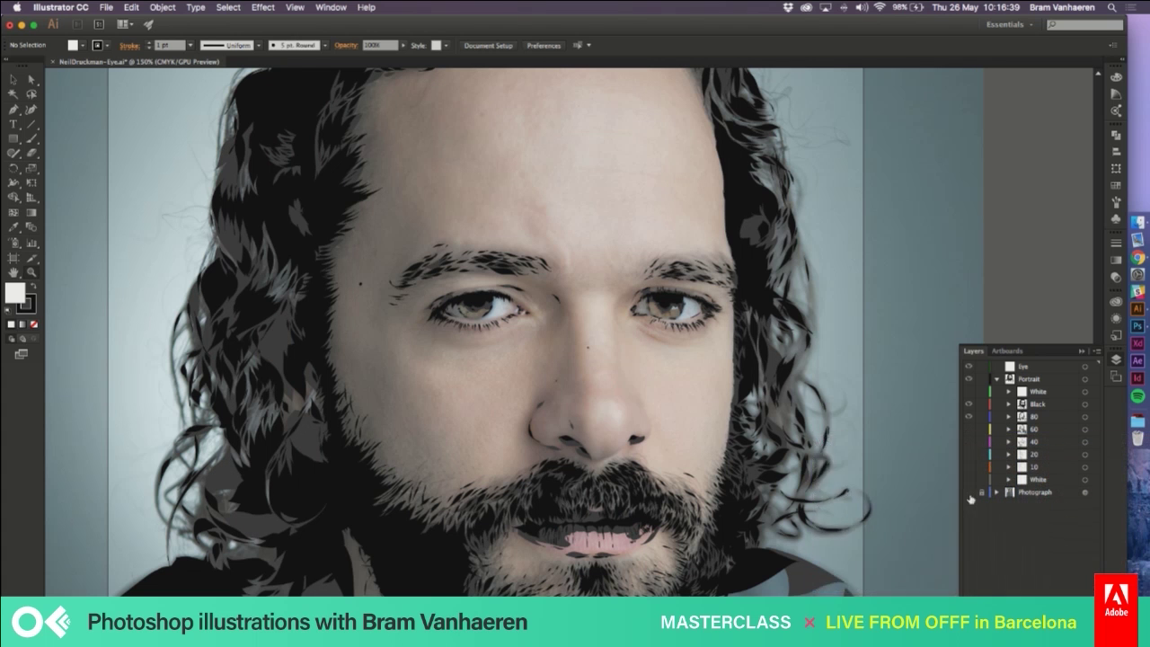
{"action": "left_click", "coordinate": [969, 492]}
{"action": "left_click", "coordinate": [969, 416]}
{"action": "left_click", "coordinate": [969, 416]}
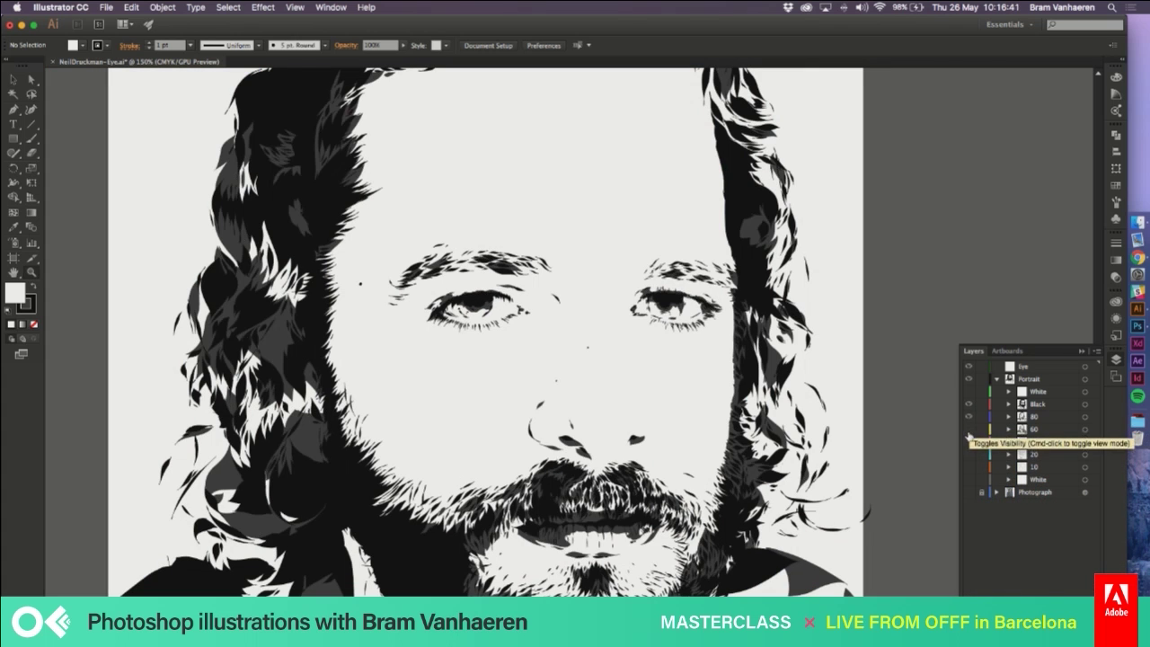
Show the 60, 40, 20, 10 and bottom White sublayers one after another to build up the portrait's tones
{"action": "left_click", "coordinate": [969, 430]}
{"action": "left_click", "coordinate": [969, 442]}
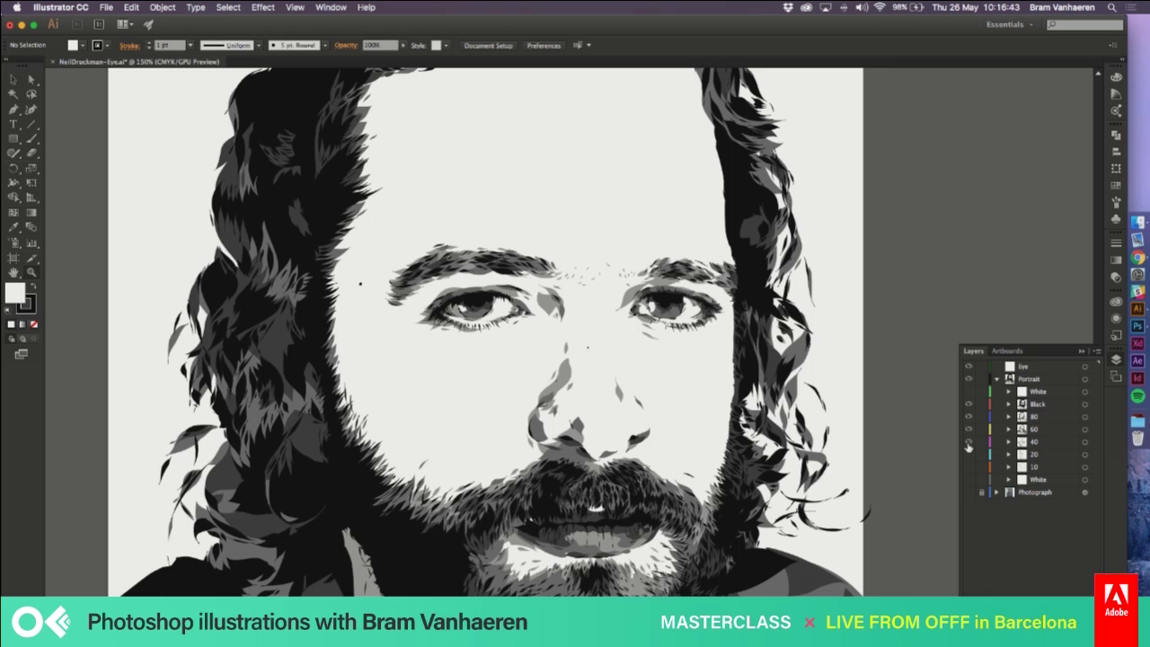
{"action": "left_click", "coordinate": [969, 455]}
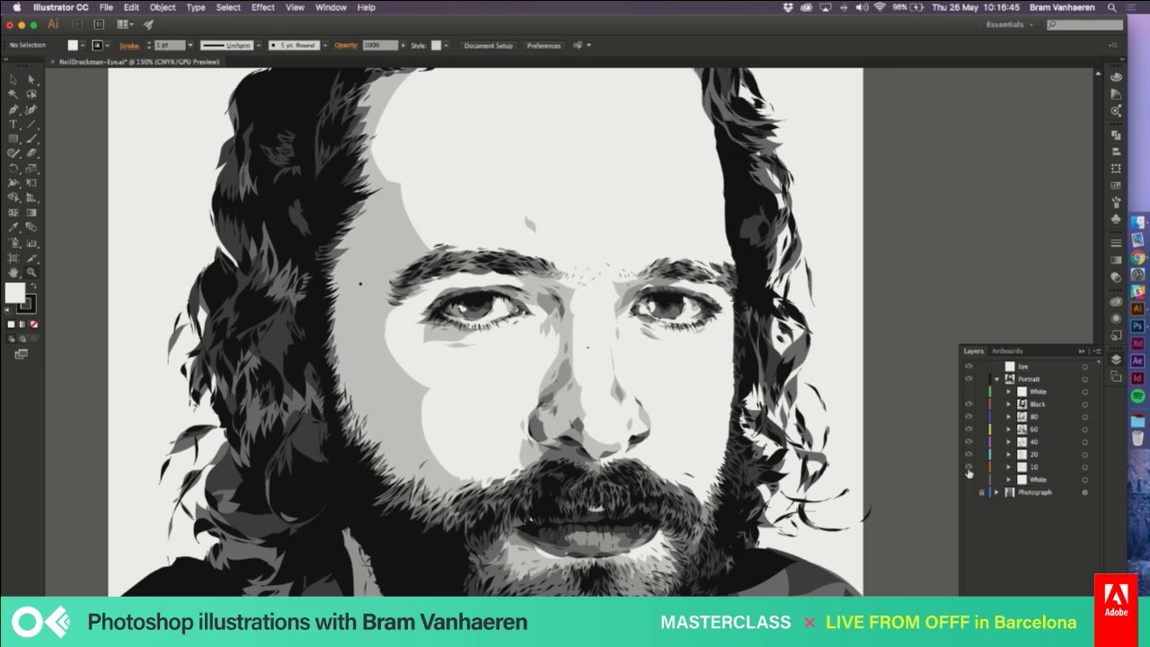
{"action": "left_click", "coordinate": [969, 467]}
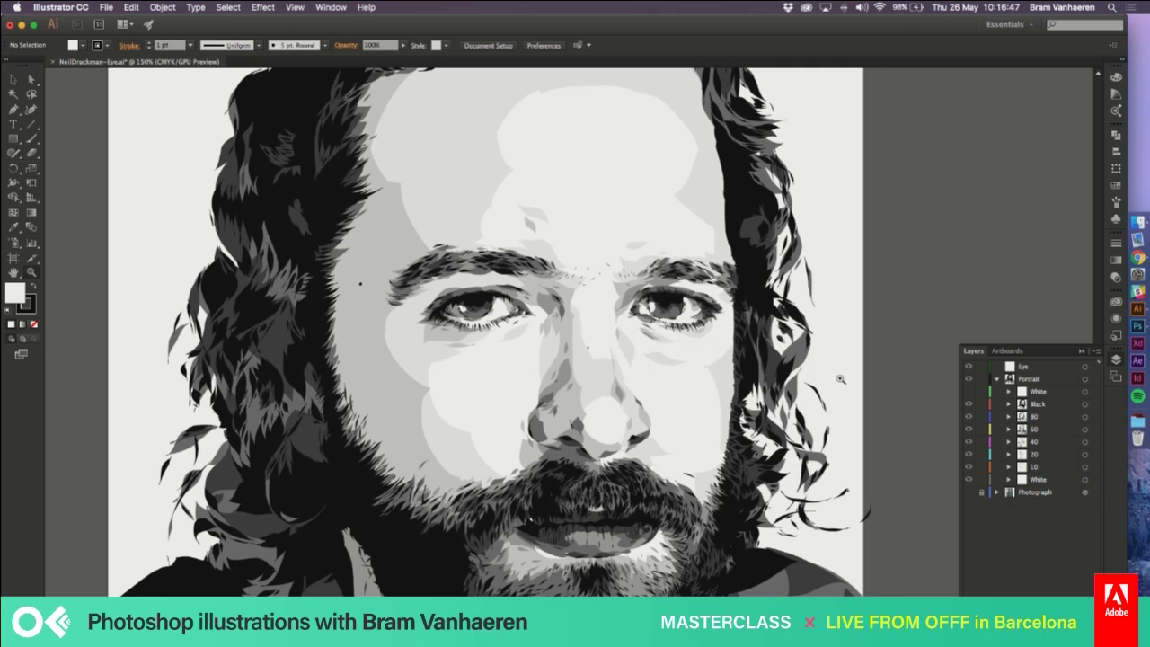
Hide all sublayers of the Portrait layer, collapse it, and show the Photograph layer again
{"action": "left_click", "coordinate": [970, 407]}
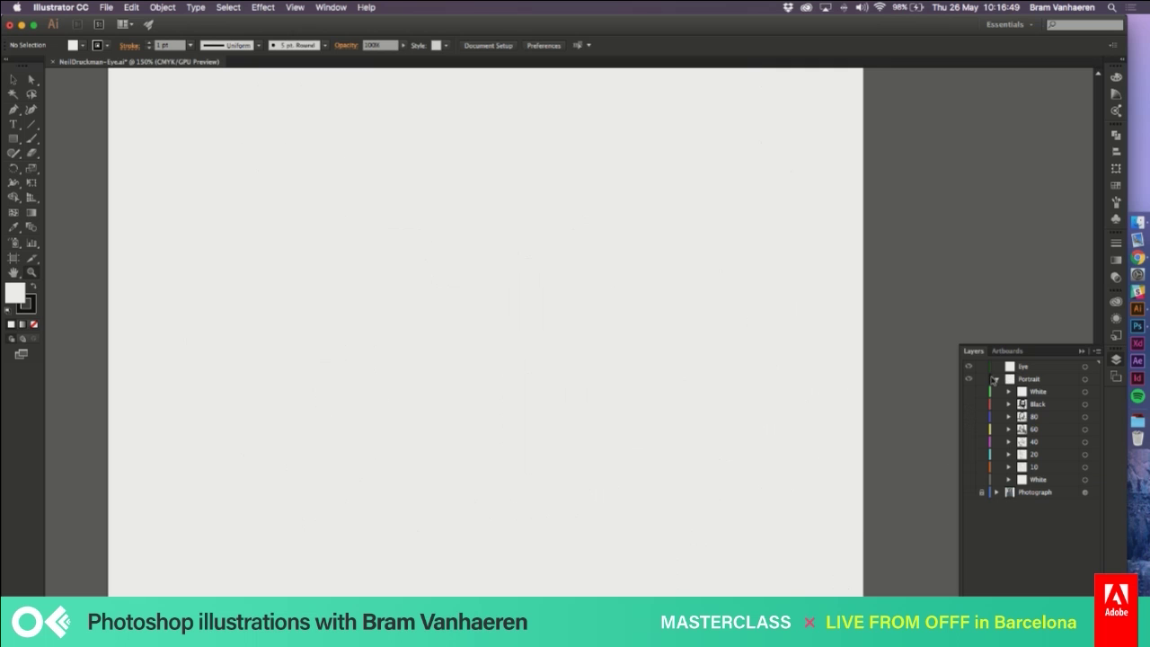
{"action": "left_click", "coordinate": [996, 379]}
{"action": "left_click", "coordinate": [970, 393]}
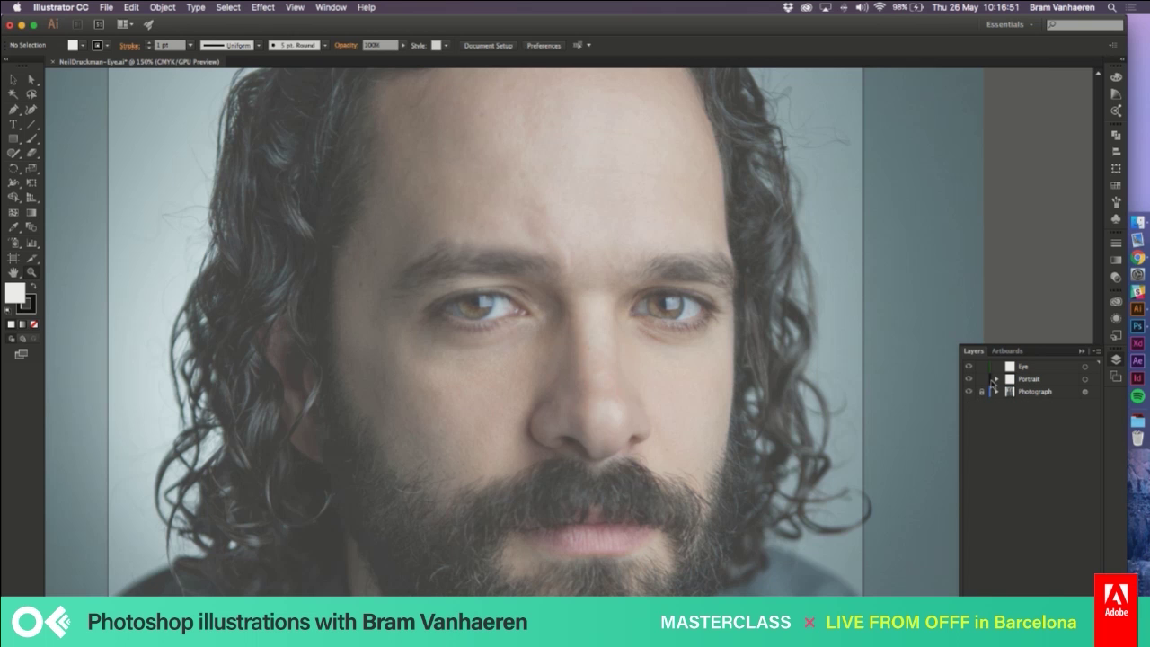
Make the Eye layer active for tracing over a close-up of the eye in the photograph
{"action": "key", "text": "super+equal"}
{"action": "key", "text": "super+equal"}
{"action": "key", "text": "super+equal"}
{"action": "key", "text": "super+equal"}
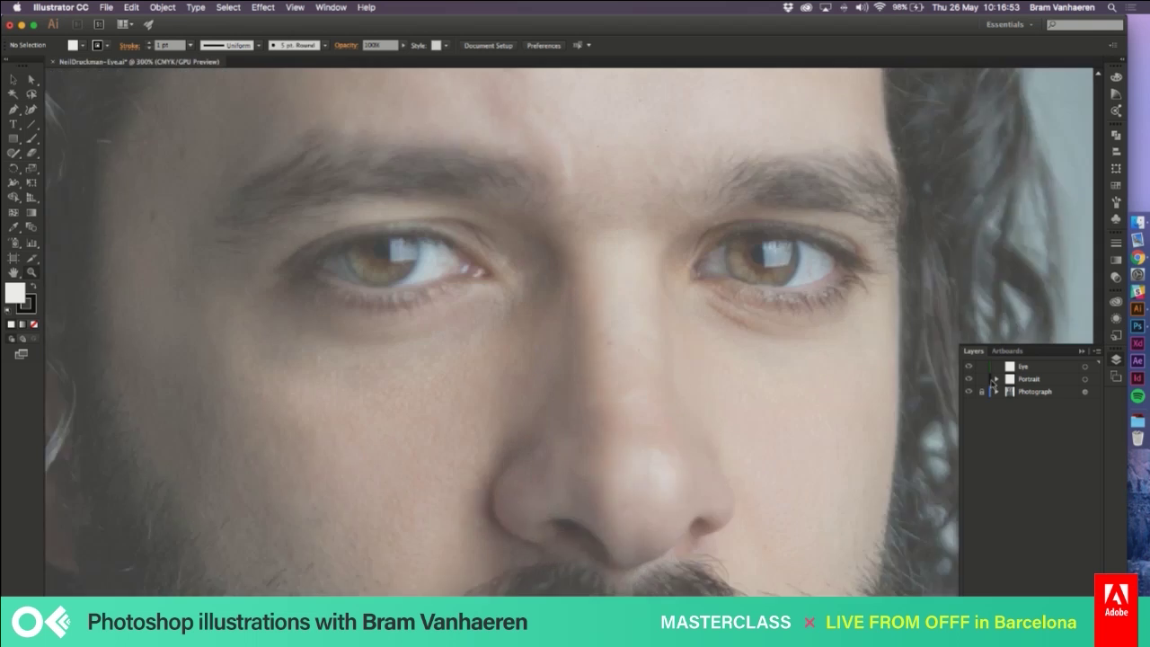
{"action": "scroll", "coordinate": [697, 243], "scroll_direction": "left", "scroll_amount": 5}
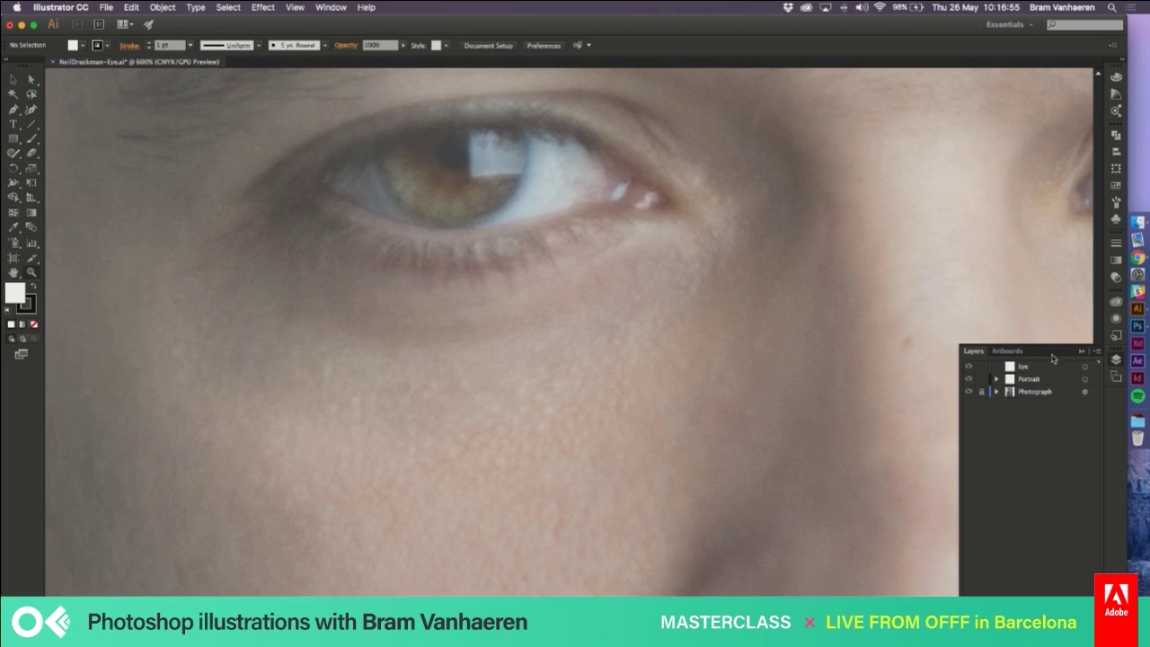
{"action": "left_click", "coordinate": [1042, 366]}
Set a black fill with no stroke, choose the Pencil tool, and try a freehand stroke at the iris edge
{"action": "left_click", "coordinate": [34, 287]}
{"action": "left_click", "coordinate": [31, 307]}
{"action": "left_click", "coordinate": [34, 324]}
{"action": "left_click", "coordinate": [15, 288]}
{"action": "left_click_drag", "start_coordinate": [14, 155], "coordinate": [79, 165]}
{"action": "scroll", "coordinate": [498, 332], "scroll_direction": "up", "scroll_amount": 6}
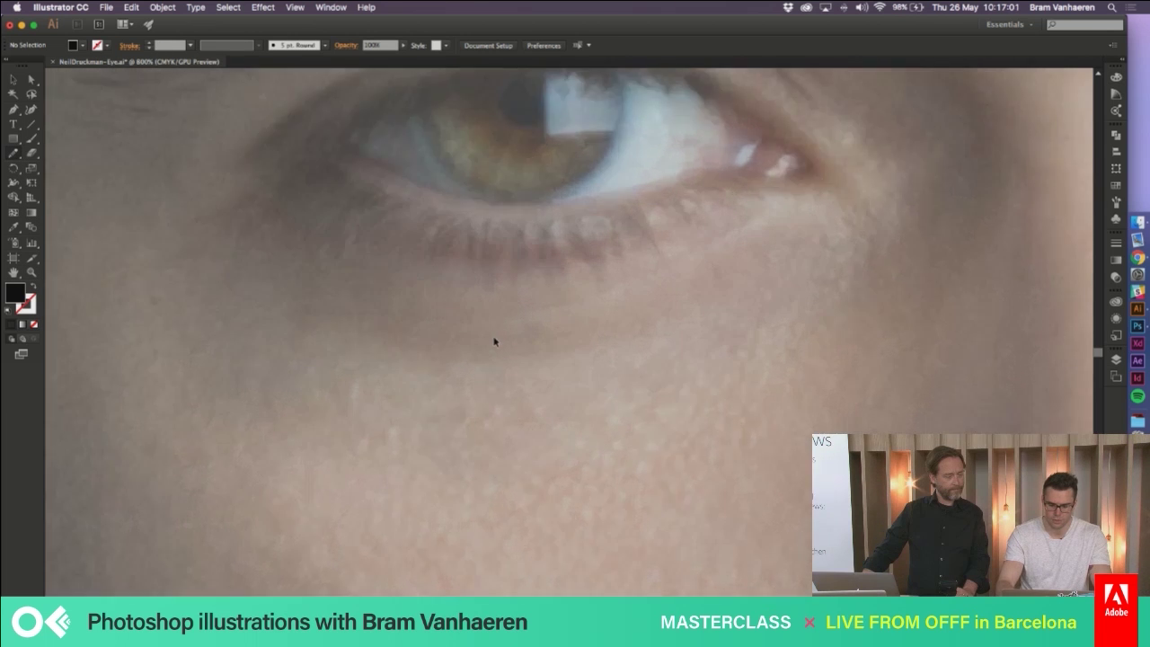
{"action": "scroll", "coordinate": [498, 331], "scroll_direction": "left", "scroll_amount": 4}
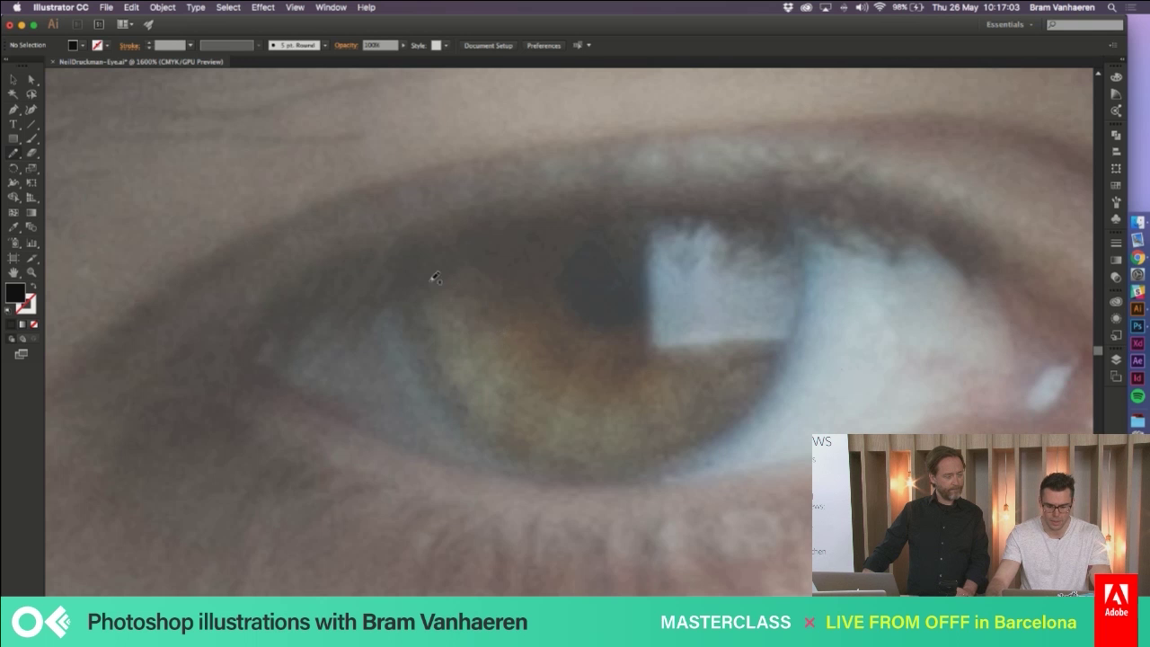
{"action": "left_click_drag", "start_coordinate": [418, 270], "coordinate": [448, 356]}
{"action": "key", "text": "ctrl+z"}
Set the Eye layer's colour to Green and trace a closed black shape over the upper iris and pupil freehand
{"action": "left_click", "coordinate": [1116, 360]}
{"action": "double_click", "coordinate": [1071, 367]}
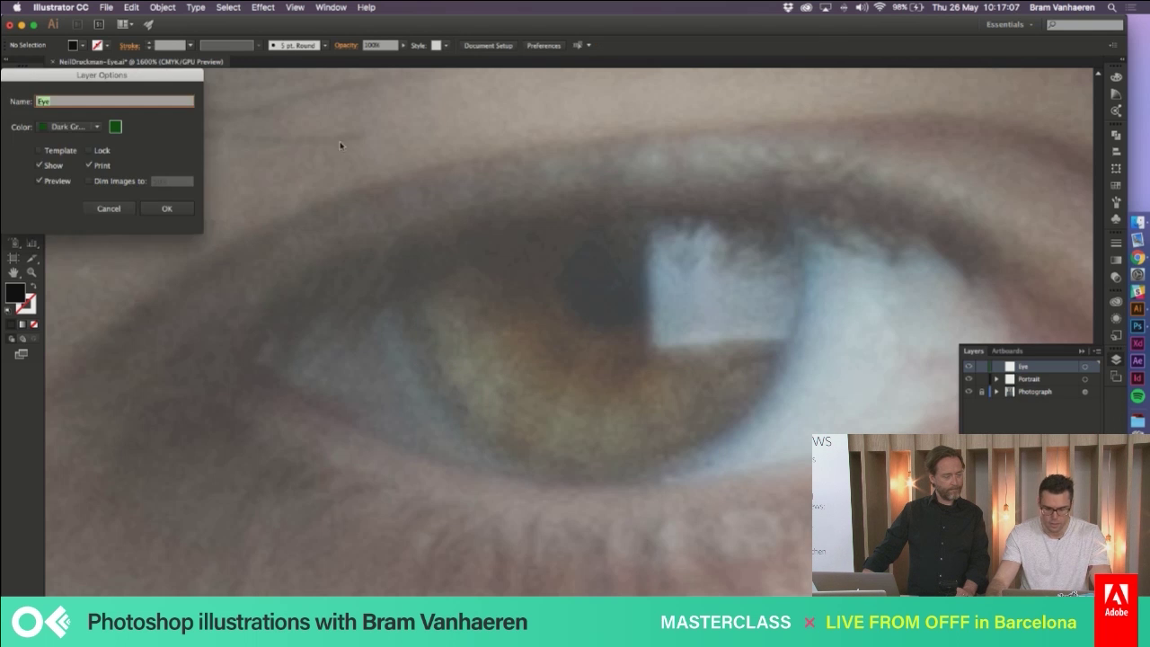
{"action": "left_click", "coordinate": [81, 127]}
{"action": "left_click", "coordinate": [68, 183]}
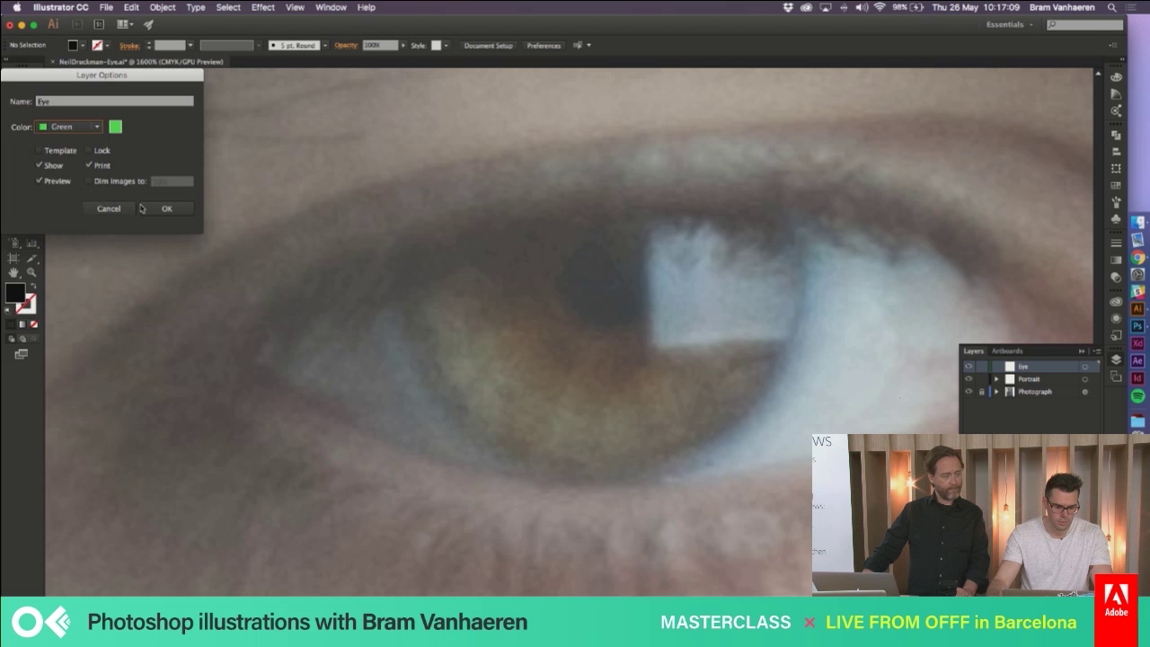
{"action": "left_click", "coordinate": [166, 208]}
{"action": "mouse_move", "coordinate": [406, 257]}
{"action": "left_mouse_down"}
{"action": "mouse_move", "coordinate": [418, 347]}
{"action": "mouse_move", "coordinate": [529, 388]}
{"action": "mouse_move", "coordinate": [581, 327]}
{"action": "mouse_move", "coordinate": [595, 336]}
{"action": "mouse_move", "coordinate": [680, 316]}
{"action": "mouse_move", "coordinate": [664, 327]}
{"action": "mouse_move", "coordinate": [683, 312]}
{"action": "mouse_move", "coordinate": [728, 359]}
{"action": "mouse_move", "coordinate": [791, 343]}
{"action": "mouse_move", "coordinate": [795, 266]}
{"action": "mouse_move", "coordinate": [779, 220]}
{"action": "mouse_move", "coordinate": [572, 203]}
{"action": "mouse_move", "coordinate": [458, 218]}
{"action": "mouse_move", "coordinate": [405, 252]}
{"action": "left_mouse_up"}
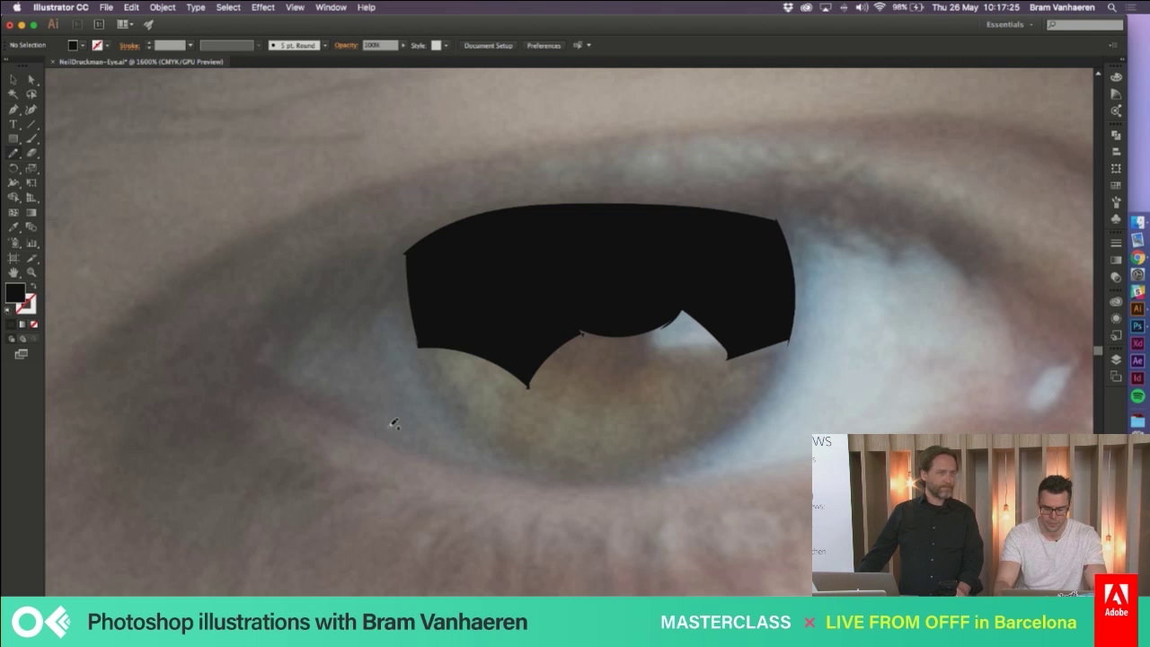
Delete the upper iris shape and draw a separate black pupil and a thin sliver along the iris's outer edge
{"action": "left_click", "coordinate": [429, 328], "text": "super"}
{"action": "key", "text": "BackSpace"}
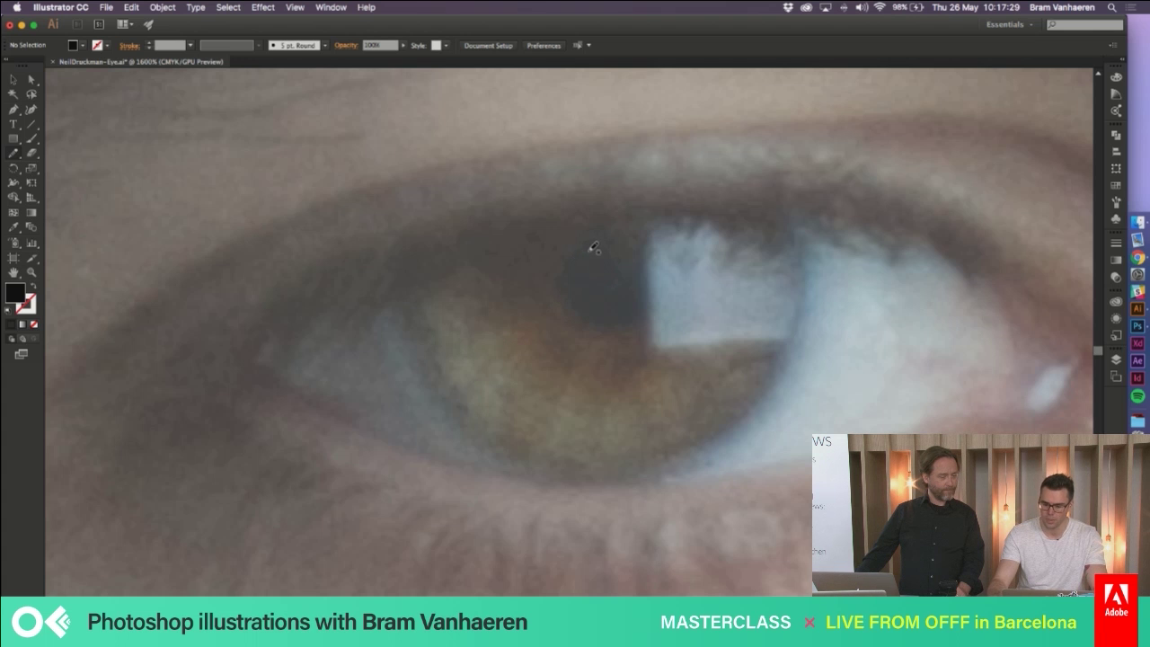
{"action": "mouse_move", "coordinate": [600, 240]}
{"action": "left_mouse_down"}
{"action": "mouse_move", "coordinate": [559, 278]}
{"action": "mouse_move", "coordinate": [595, 318]}
{"action": "mouse_move", "coordinate": [651, 309]}
{"action": "mouse_move", "coordinate": [657, 246]}
{"action": "mouse_move", "coordinate": [601, 240]}
{"action": "left_mouse_up"}
{"action": "key", "text": "super+shift+a"}
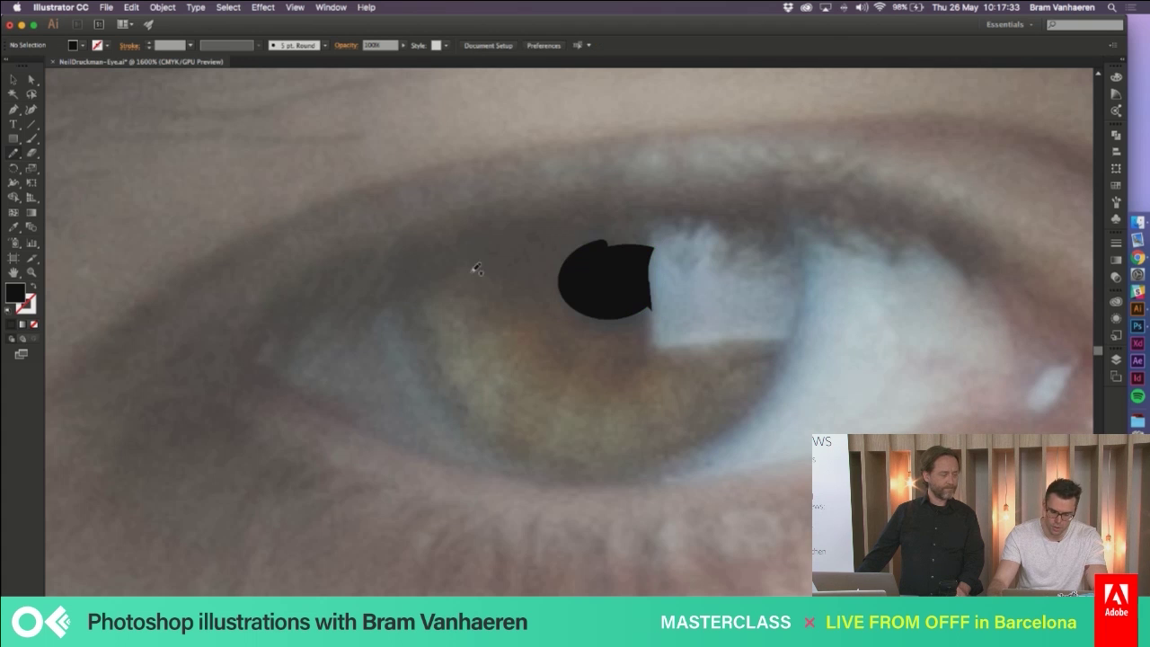
{"action": "mouse_move", "coordinate": [419, 243]}
{"action": "left_mouse_down"}
{"action": "mouse_move", "coordinate": [413, 316]}
{"action": "mouse_move", "coordinate": [424, 246]}
{"action": "left_mouse_up"}
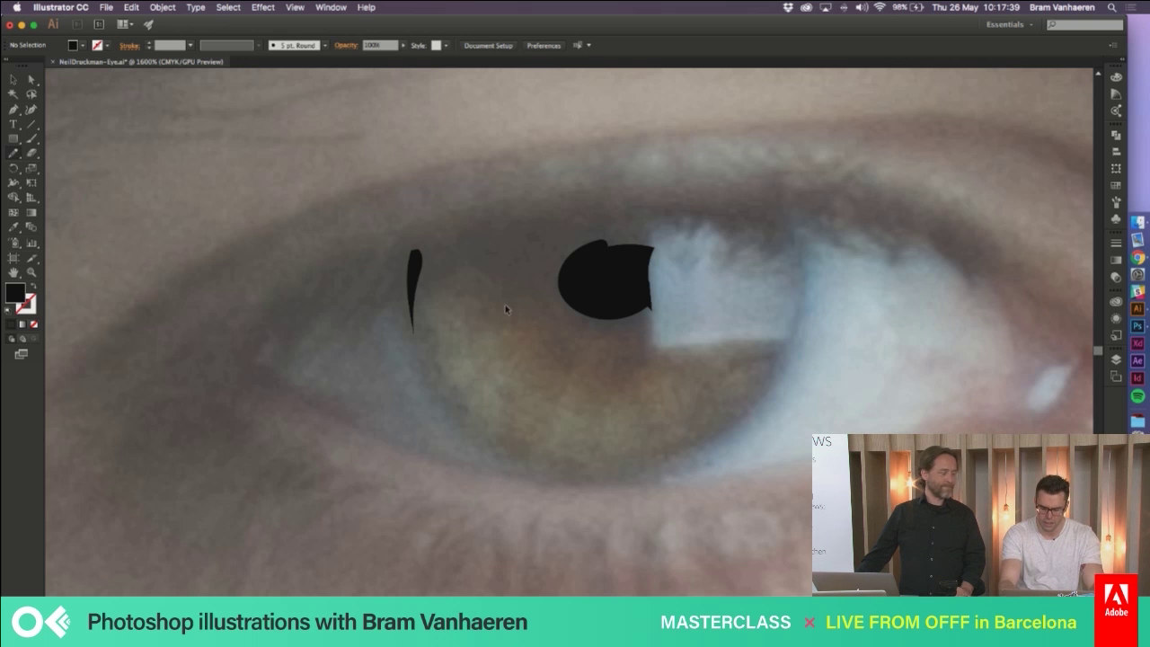
Delete the separate pupil shape, and undo back to the single black shape covering the upper iris
{"action": "key", "text": "super+minus"}
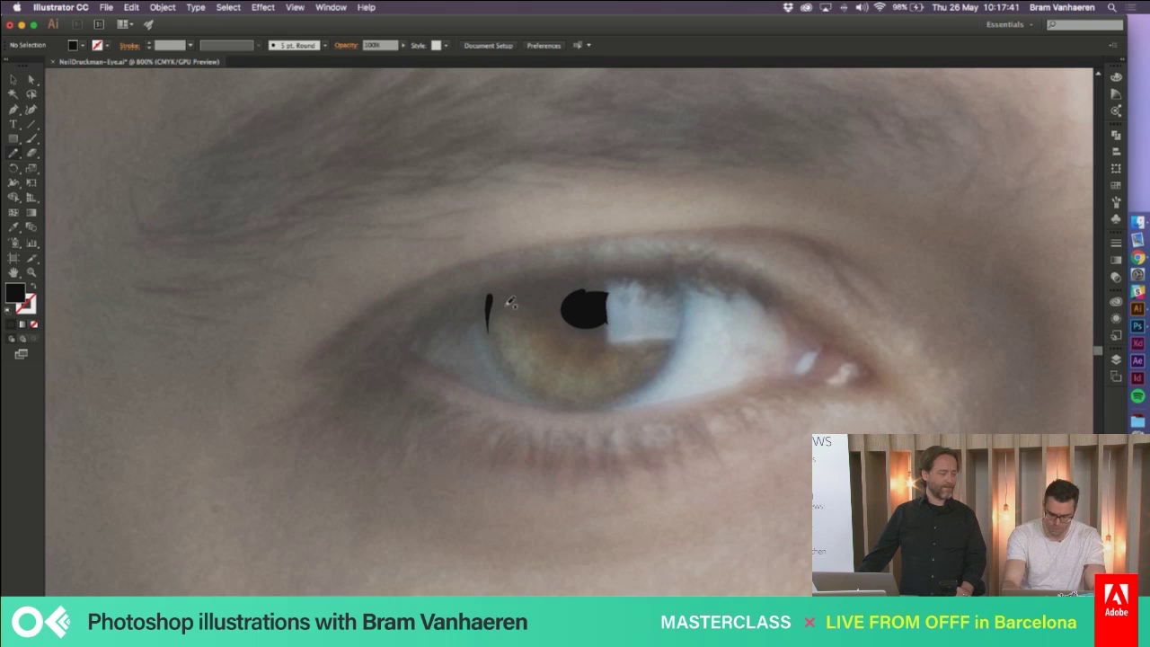
{"action": "key", "text": "super+plus"}
{"action": "left_click", "coordinate": [591, 295], "text": "super"}
{"action": "key", "text": "Delete"}
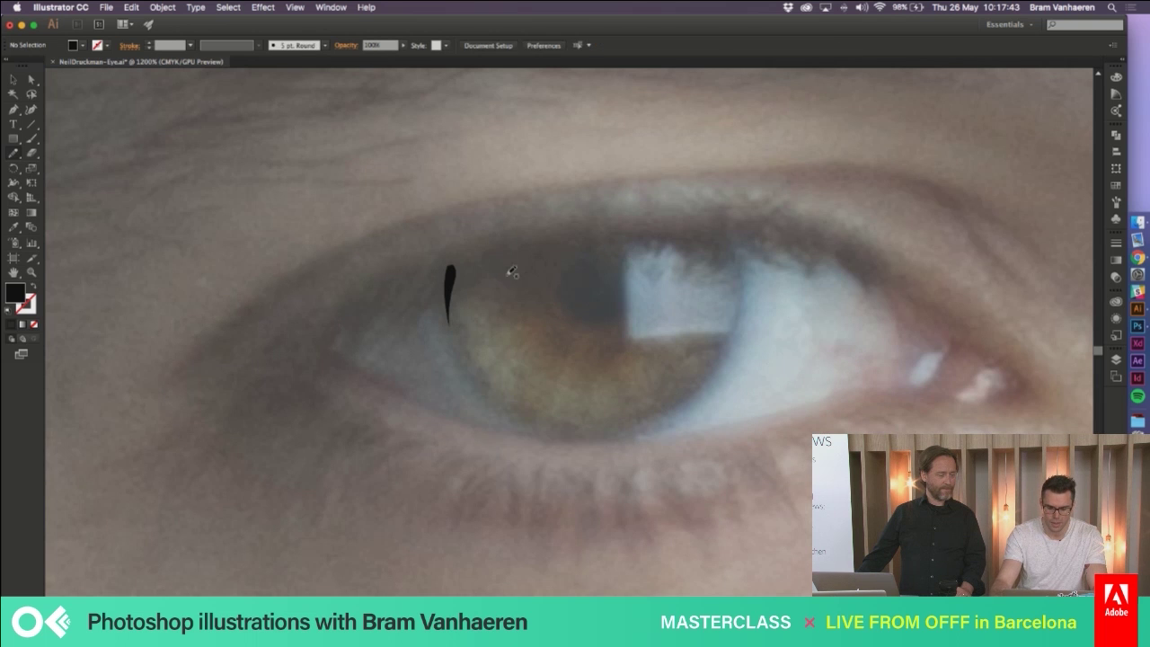
{"action": "key", "text": "super+z"}
{"action": "key", "text": "super+z"}
{"action": "key", "text": "super+z"}
{"action": "left_click", "coordinate": [330, 299], "text": "super"}
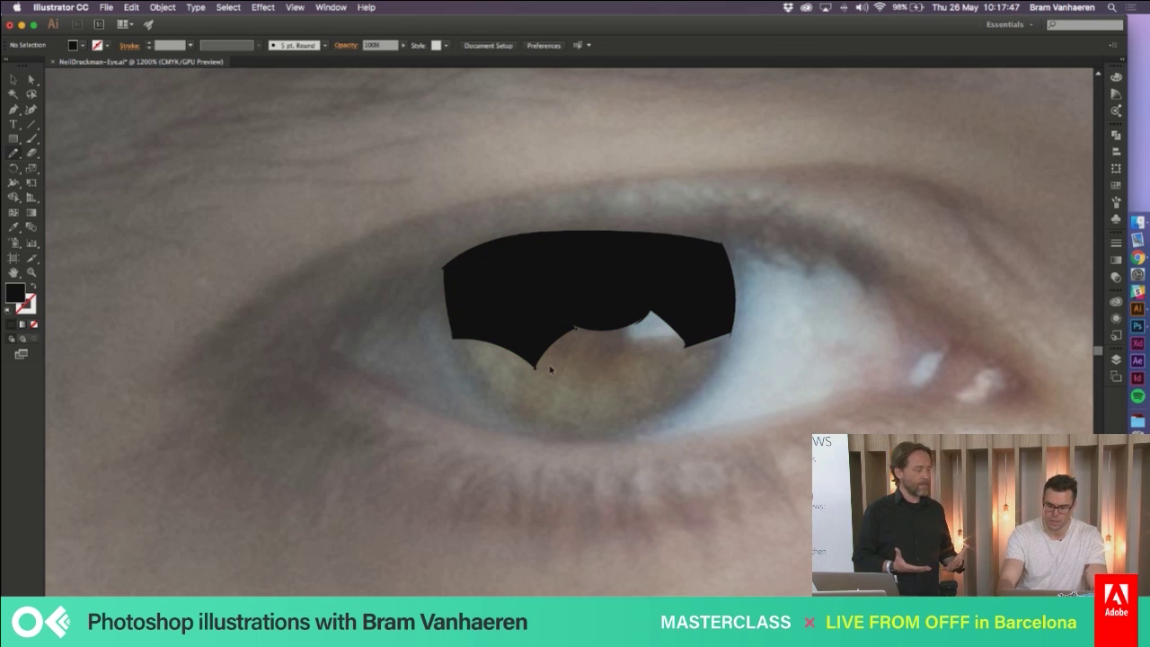
Draw two small curved black shapes along the lower edge of the iris, one on each side
{"action": "key", "text": "super+plus"}
{"action": "key", "text": "super+plus"}
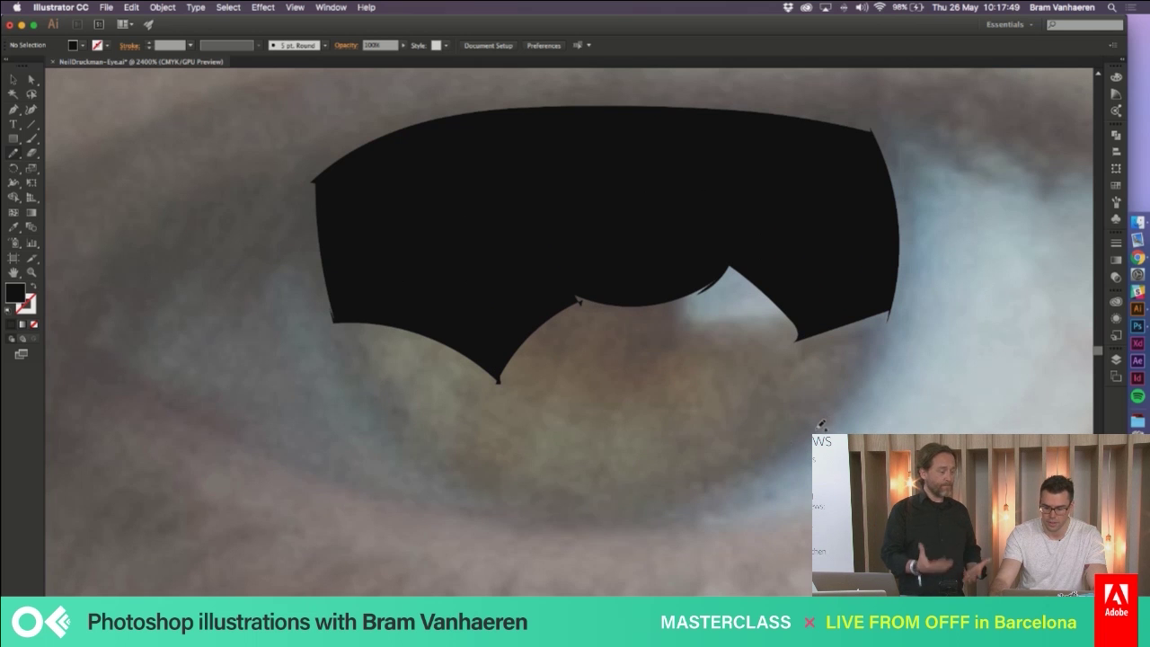
{"action": "mouse_move", "coordinate": [797, 438]}
{"action": "left_mouse_down"}
{"action": "mouse_move", "coordinate": [738, 444]}
{"action": "mouse_move", "coordinate": [667, 485]}
{"action": "mouse_move", "coordinate": [731, 482]}
{"action": "mouse_move", "coordinate": [796, 438]}
{"action": "left_mouse_up"}
{"action": "left_click", "coordinate": [620, 450], "text": "super"}
{"action": "mouse_move", "coordinate": [443, 451]}
{"action": "left_mouse_down"}
{"action": "mouse_move", "coordinate": [509, 480]}
{"action": "mouse_move", "coordinate": [431, 455]}
{"action": "mouse_move", "coordinate": [441, 451]}
{"action": "left_mouse_up"}
{"action": "left_click", "coordinate": [377, 379], "text": "super"}
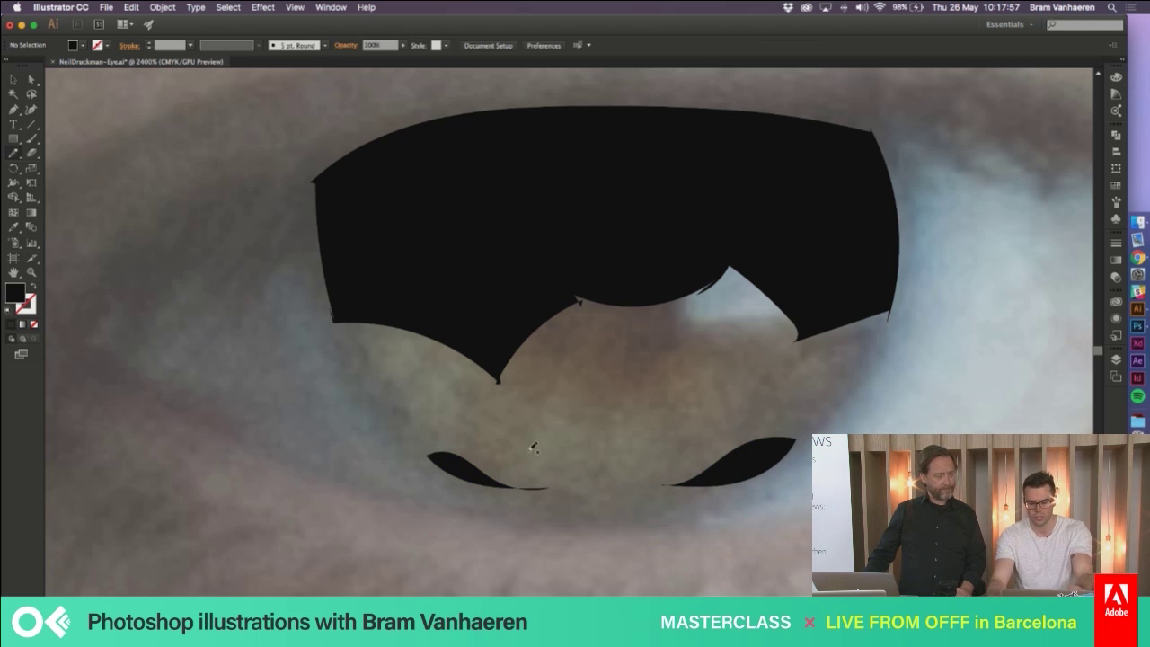
Hide and show the Photograph layer to check the black eye shapes on their own
{"action": "key", "text": "super+minus"}
{"action": "key", "text": "super+minus"}
{"action": "key", "text": "super+minus"}
{"action": "key", "text": "super+minus"}
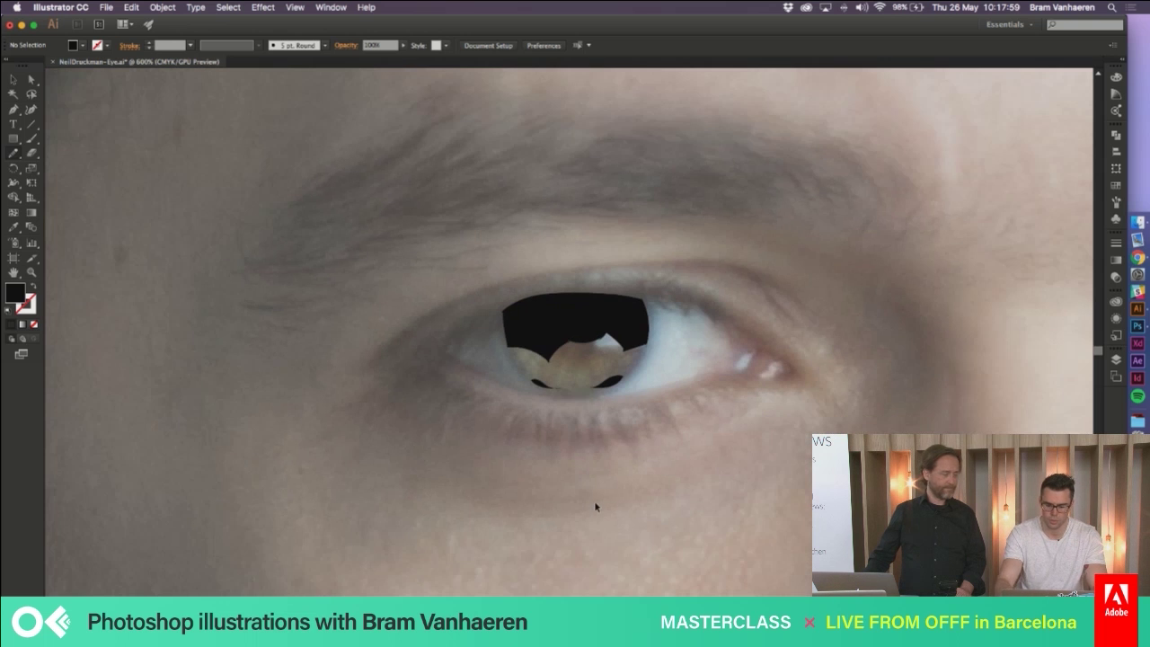
{"action": "left_click", "coordinate": [1116, 359]}
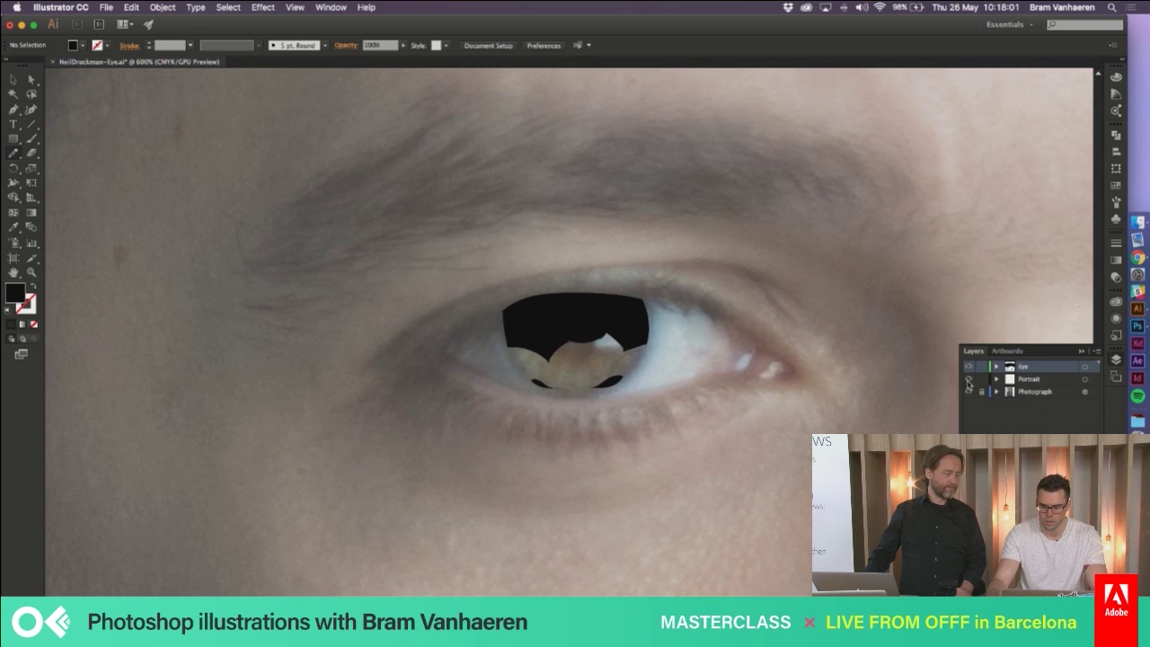
{"action": "left_click", "coordinate": [969, 393]}
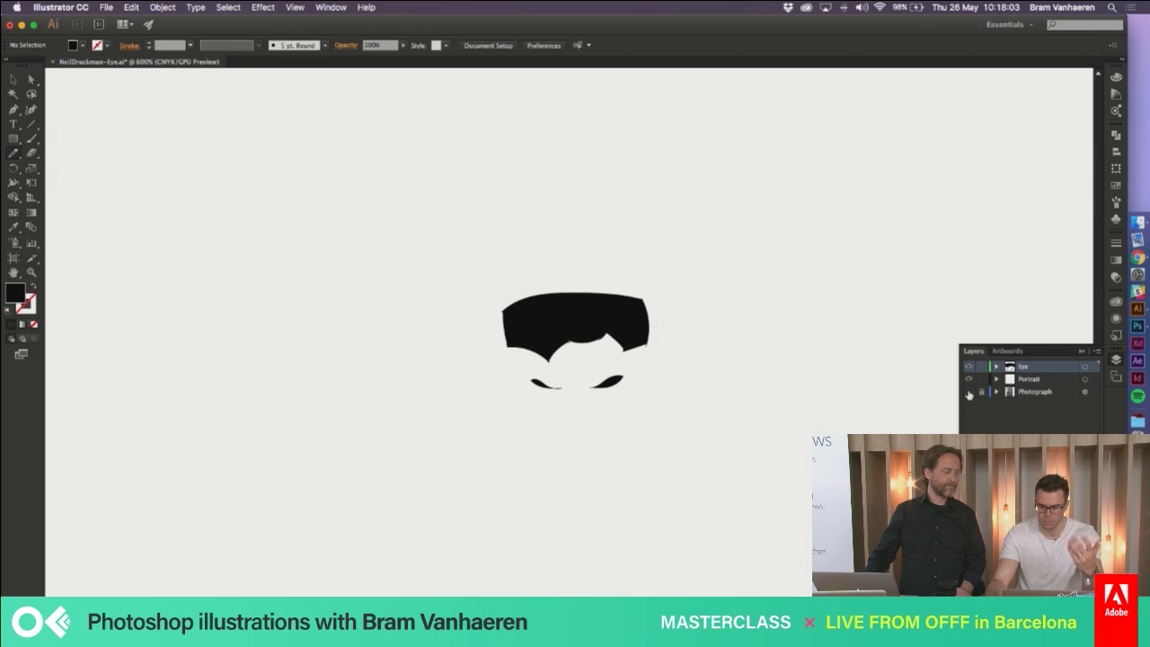
{"action": "left_click", "coordinate": [969, 393]}
Draw four pointed black lash shapes along the upper eyelid, from the iris shape towards the outer eye corner
{"action": "key", "text": "super+equal"}
{"action": "key", "text": "super+equal"}
{"action": "key", "text": "super+equal"}
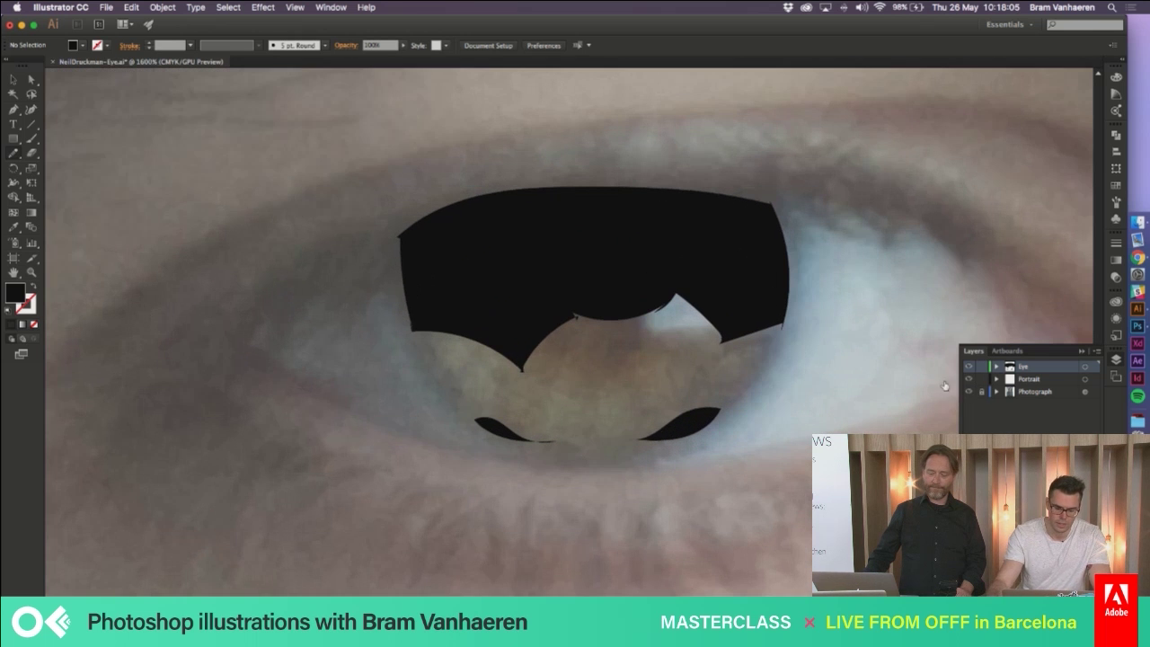
{"action": "mouse_move", "coordinate": [410, 209]}
{"action": "left_mouse_down"}
{"action": "mouse_move", "coordinate": [356, 316]}
{"action": "mouse_move", "coordinate": [402, 261]}
{"action": "mouse_move", "coordinate": [416, 209]}
{"action": "left_mouse_up"}
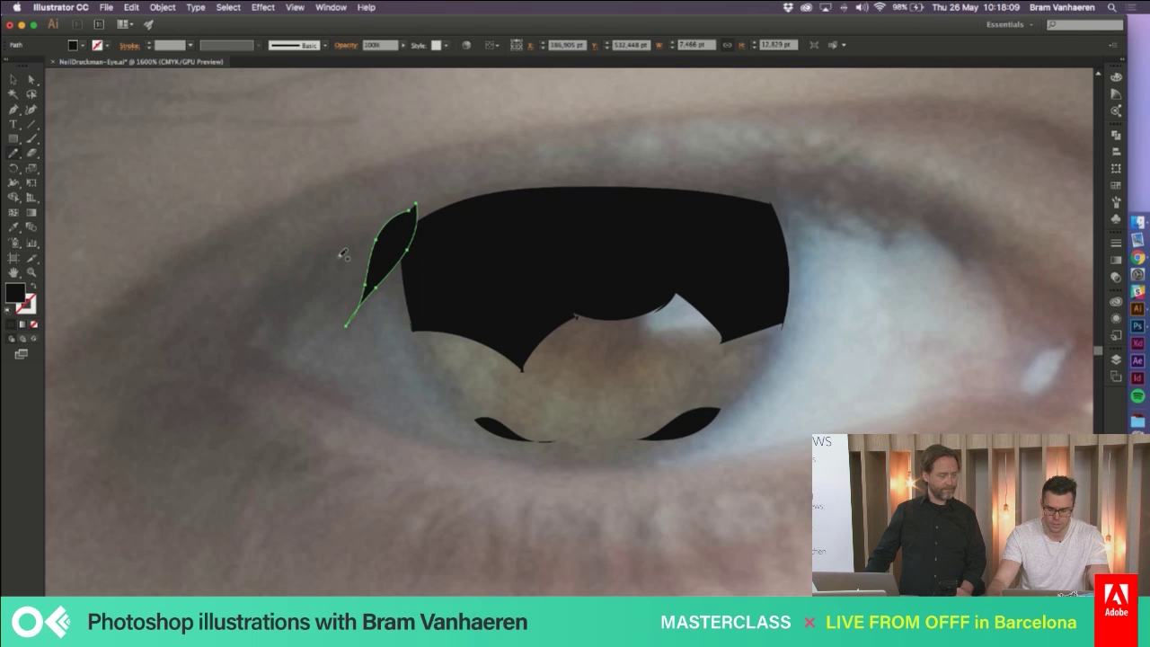
{"action": "key", "text": "super+equal"}
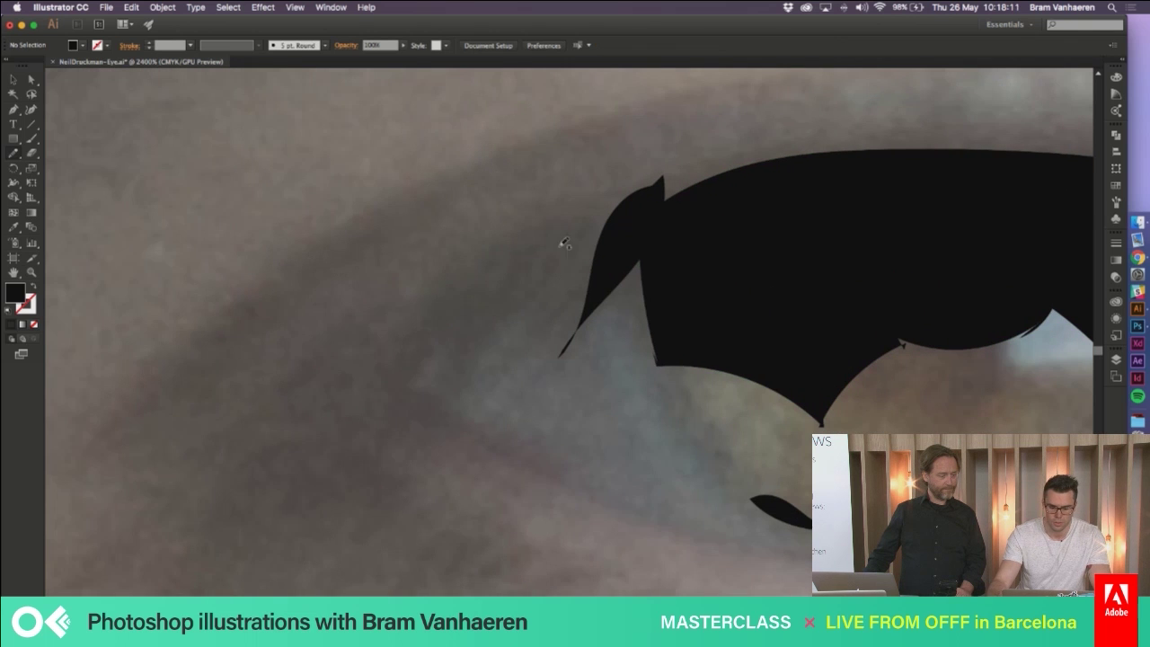
{"action": "mouse_move", "coordinate": [540, 225]}
{"action": "left_mouse_down"}
{"action": "mouse_move", "coordinate": [460, 400]}
{"action": "mouse_move", "coordinate": [529, 300]}
{"action": "mouse_move", "coordinate": [546, 222]}
{"action": "left_mouse_up"}
{"action": "mouse_move", "coordinate": [597, 168]}
{"action": "left_mouse_down"}
{"action": "mouse_move", "coordinate": [531, 322]}
{"action": "mouse_move", "coordinate": [586, 253]}
{"action": "mouse_move", "coordinate": [597, 167]}
{"action": "left_mouse_up"}
{"action": "left_click", "coordinate": [402, 257], "text": "super"}
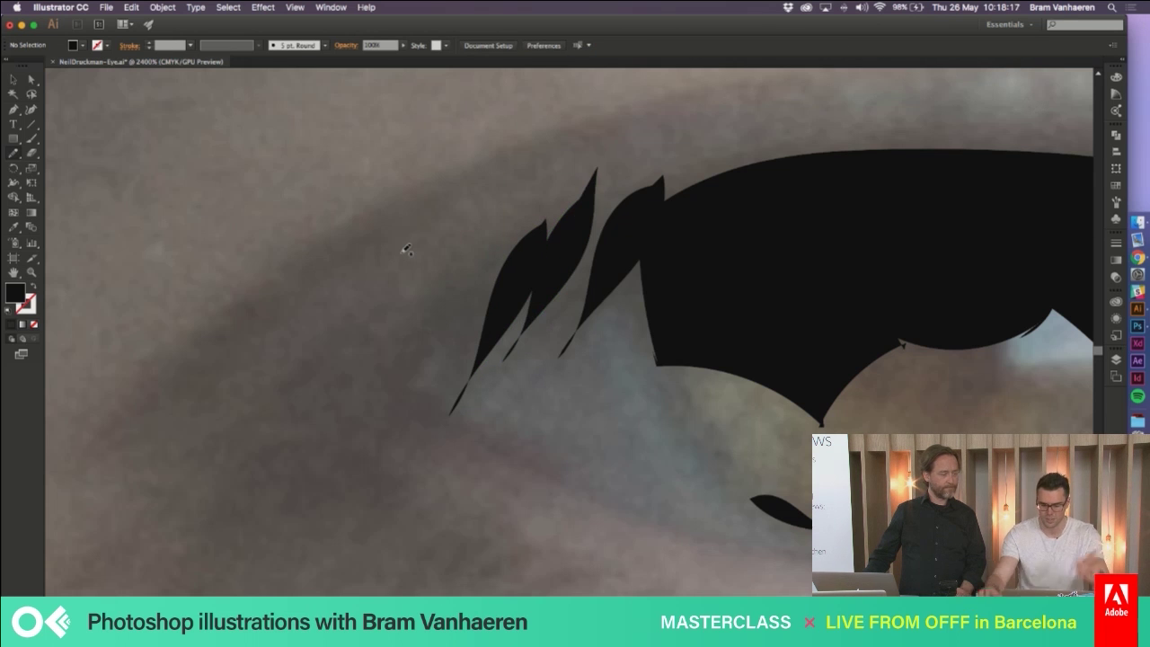
{"action": "mouse_move", "coordinate": [450, 275]}
{"action": "left_mouse_down"}
{"action": "mouse_move", "coordinate": [404, 400]}
{"action": "mouse_move", "coordinate": [453, 307]}
{"action": "mouse_move", "coordinate": [454, 243]}
{"action": "left_mouse_up"}
{"action": "left_click", "coordinate": [369, 382], "text": "super"}
{"action": "scroll", "coordinate": [369, 382], "scroll_direction": "right", "scroll_amount": 15}
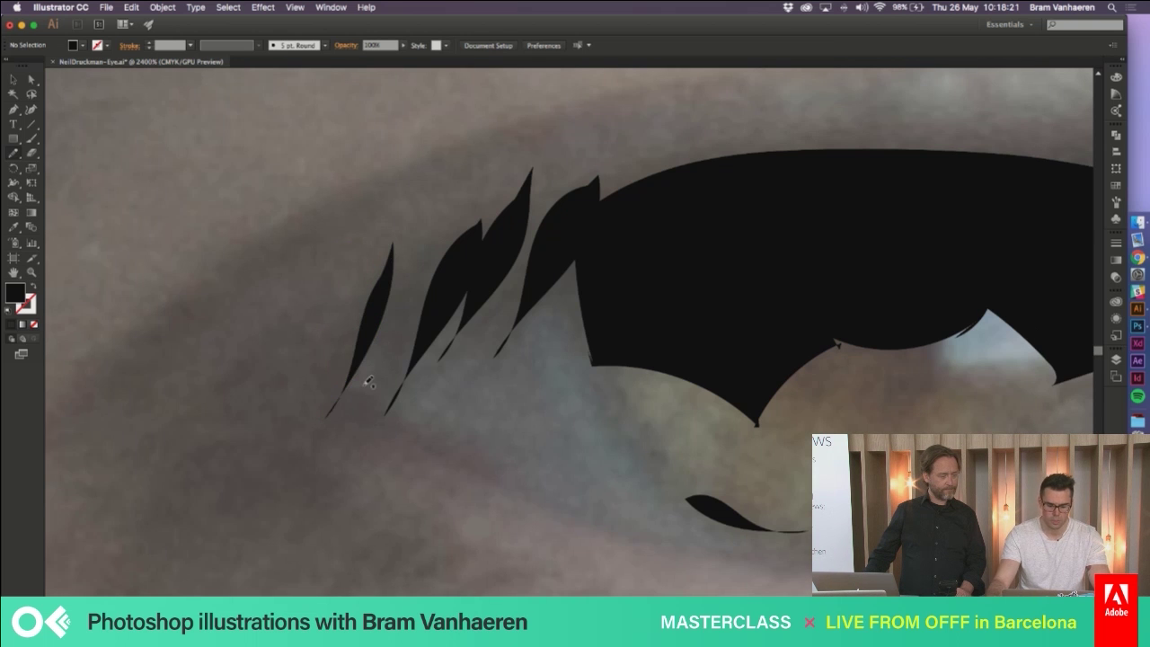
{"action": "scroll", "coordinate": [650, 208], "scroll_direction": "up", "scroll_amount": 3}
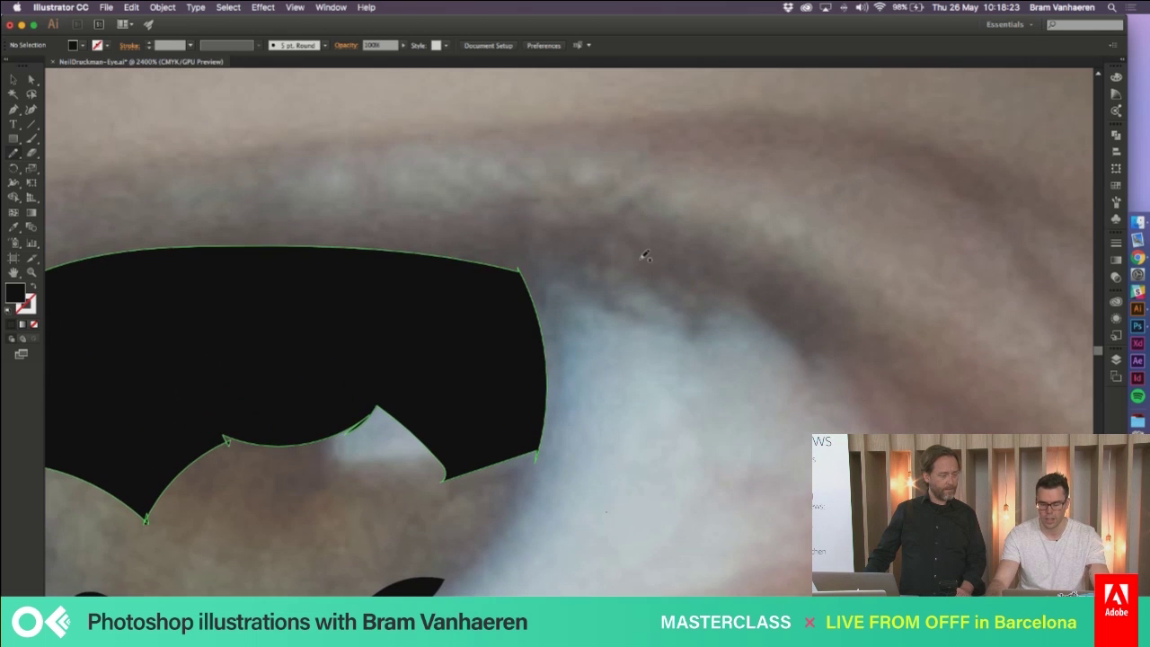
{"action": "scroll", "coordinate": [645, 253], "scroll_direction": "left", "scroll_amount": 2}
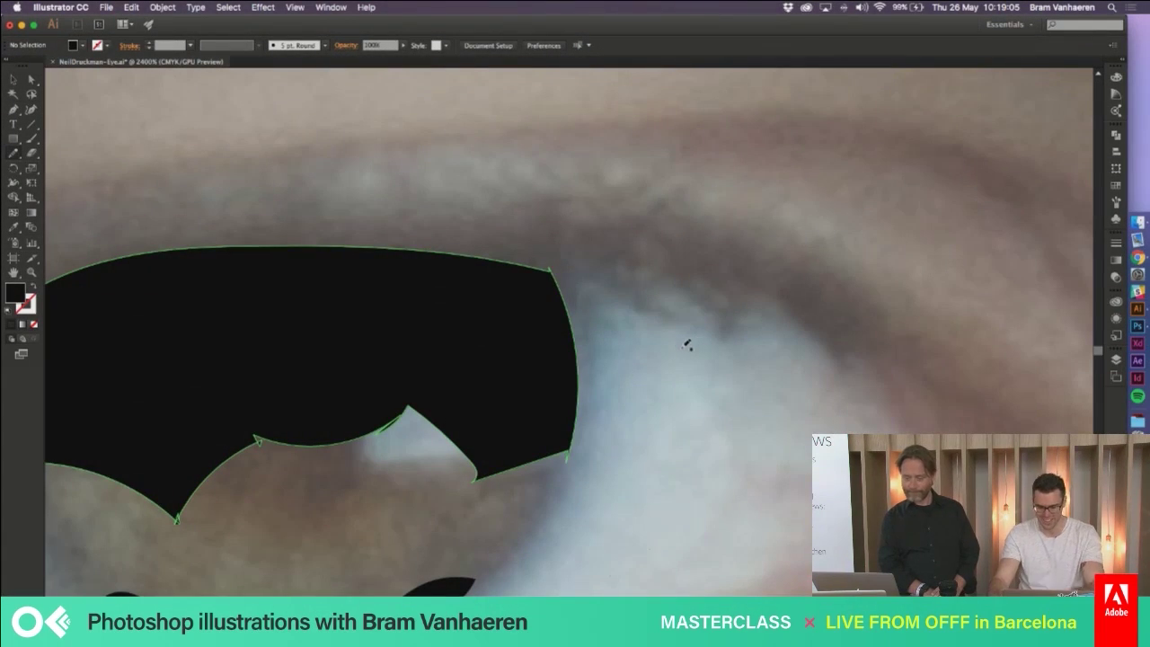
{"action": "scroll", "coordinate": [685, 345], "scroll_direction": "left", "scroll_amount": 15}
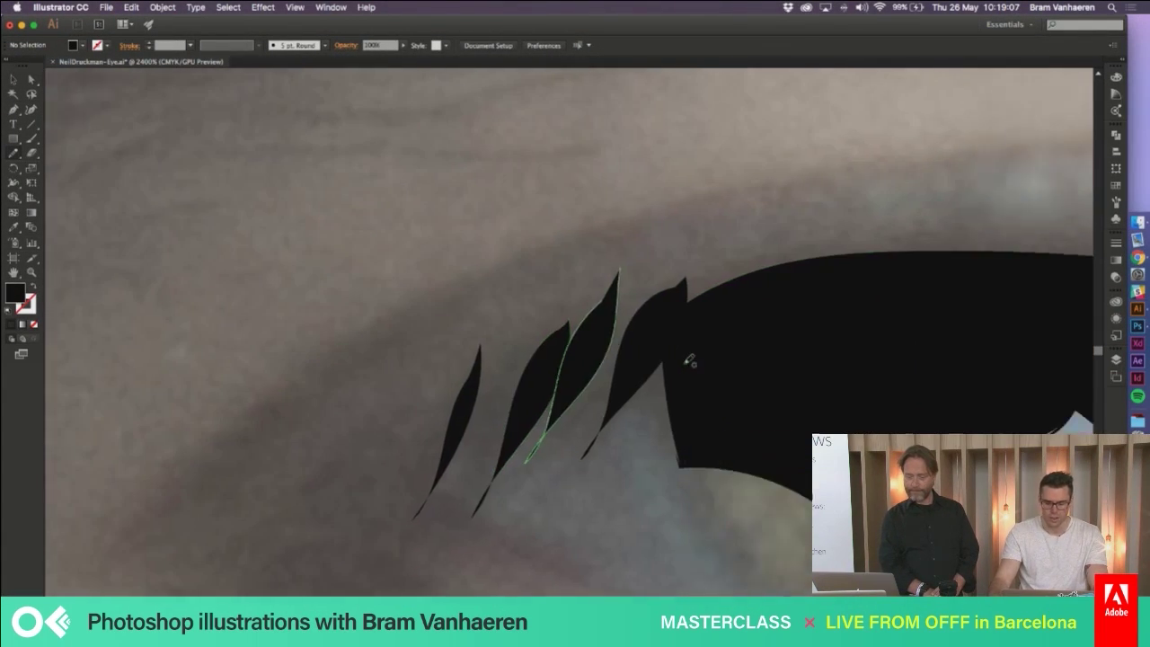
{"action": "scroll", "coordinate": [690, 360], "scroll_direction": "right", "scroll_amount": 10}
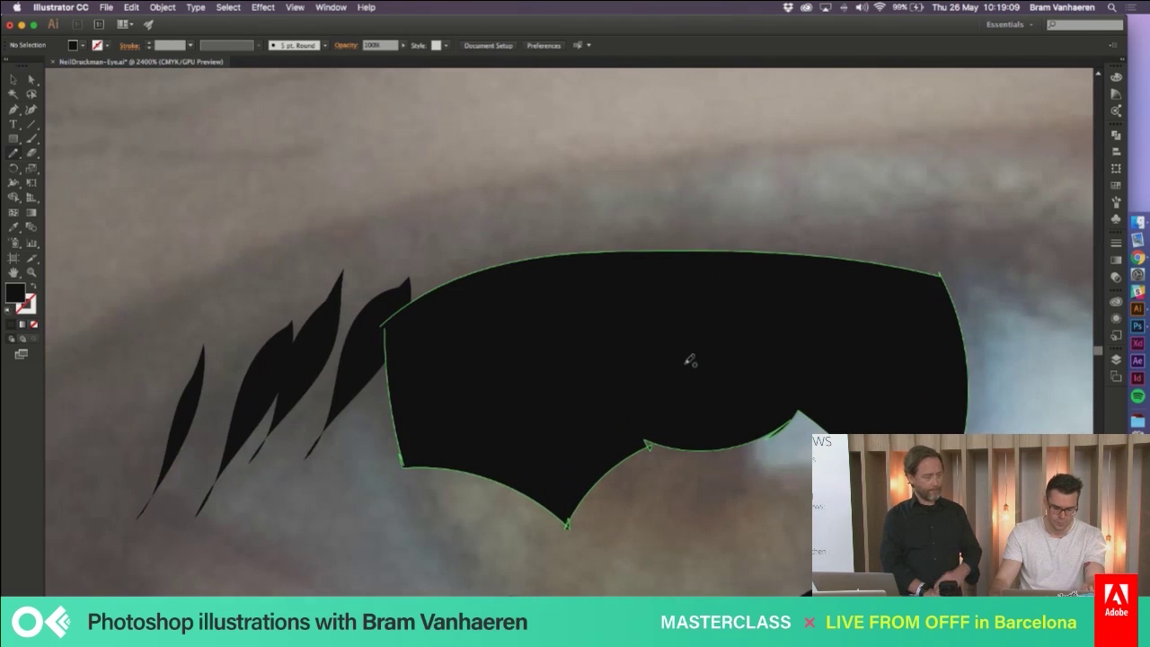
Try a rounded wavy black shape on the upper eyelid towards the inner corner, and undo it
{"action": "scroll", "coordinate": [690, 361], "scroll_direction": "left", "scroll_amount": 3}
{"action": "scroll", "coordinate": [691, 361], "scroll_direction": "right", "scroll_amount": 8}
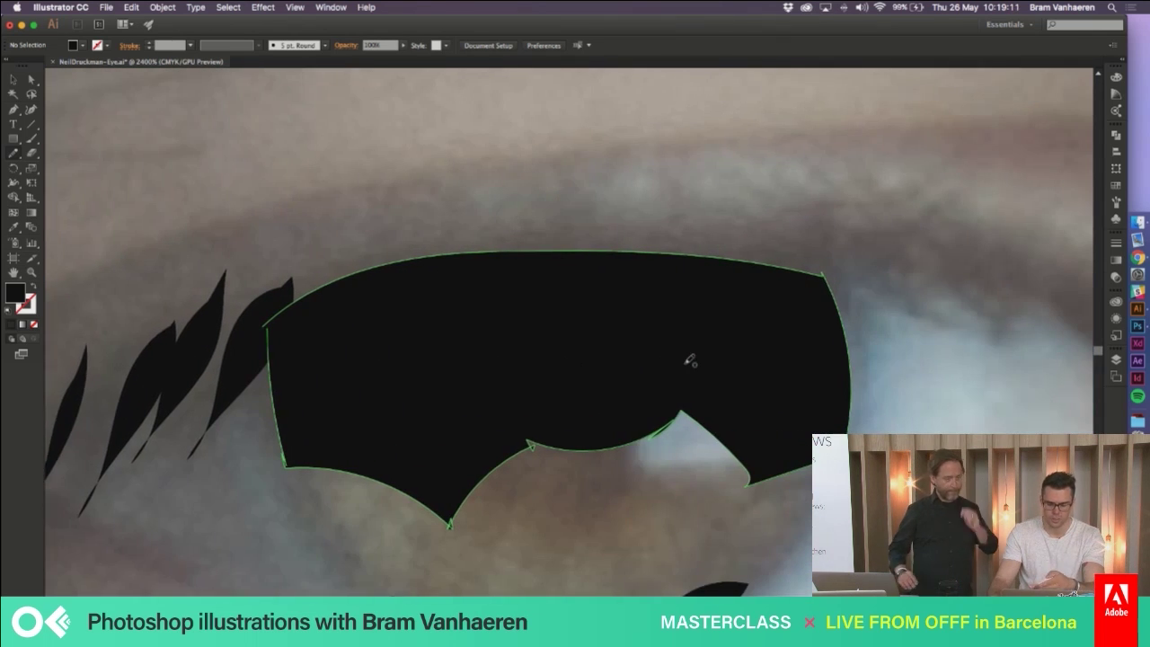
{"action": "scroll", "coordinate": [690, 360], "scroll_direction": "right", "scroll_amount": 5}
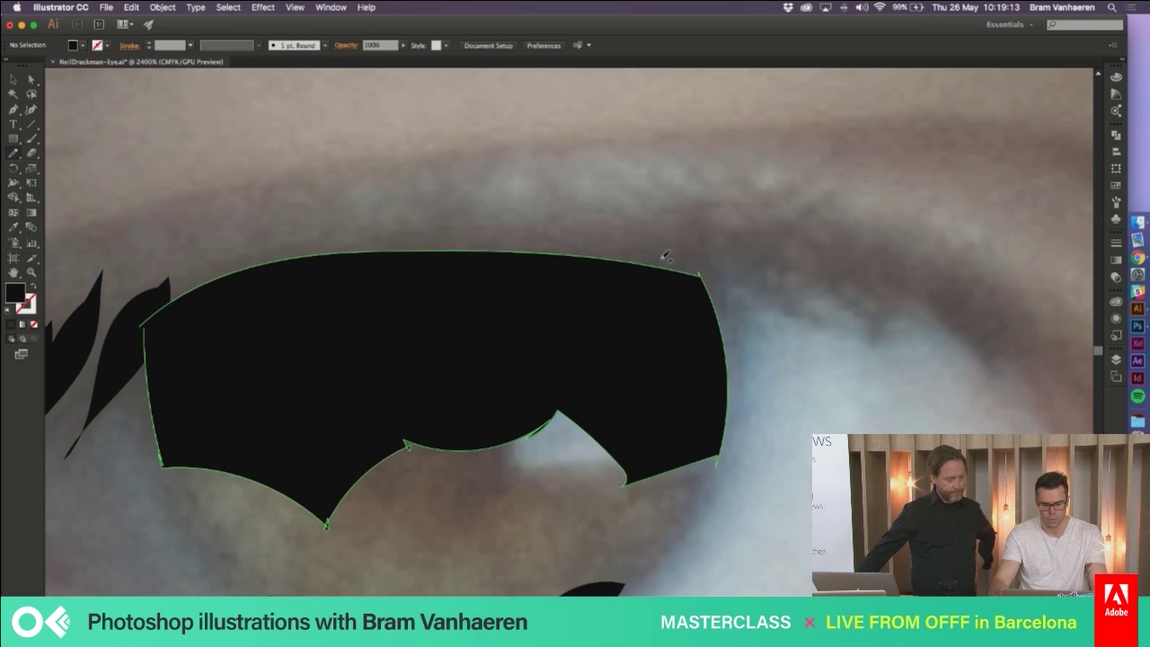
{"action": "scroll", "coordinate": [742, 272], "scroll_direction": "right", "scroll_amount": 7}
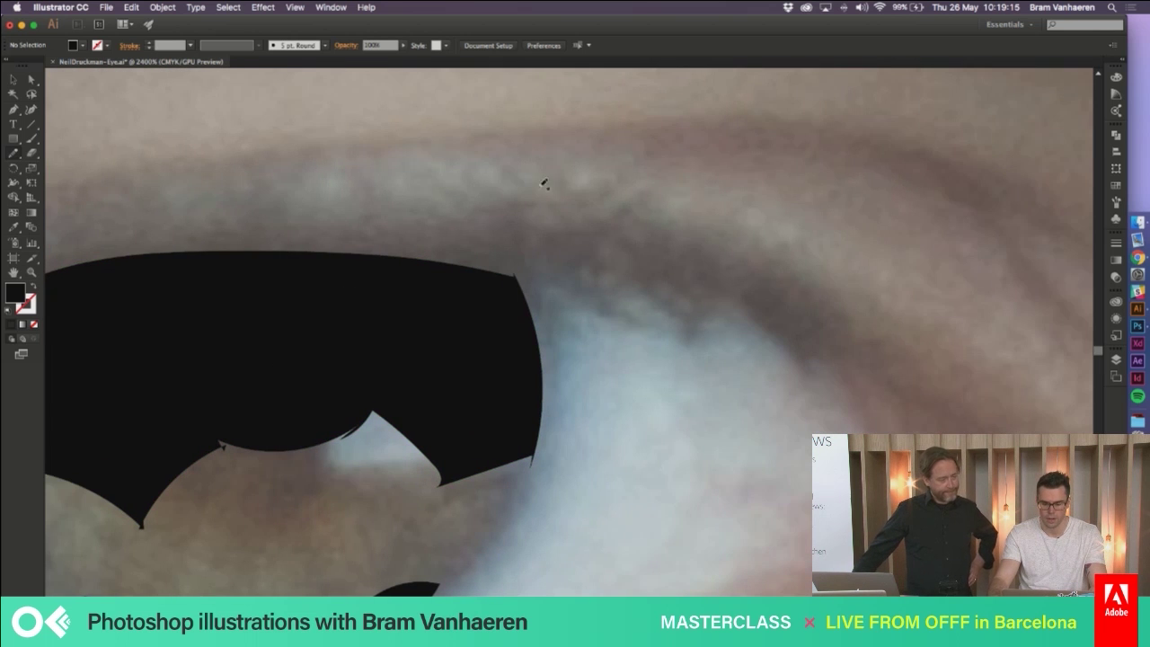
{"action": "mouse_move", "coordinate": [557, 206]}
{"action": "left_mouse_down"}
{"action": "mouse_move", "coordinate": [606, 288]}
{"action": "mouse_move", "coordinate": [650, 278]}
{"action": "mouse_move", "coordinate": [687, 306]}
{"action": "mouse_move", "coordinate": [731, 289]}
{"action": "mouse_move", "coordinate": [713, 229]}
{"action": "mouse_move", "coordinate": [663, 265]}
{"action": "mouse_move", "coordinate": [602, 224]}
{"action": "mouse_move", "coordinate": [584, 196]}
{"action": "mouse_move", "coordinate": [550, 200]}
{"action": "left_mouse_up"}
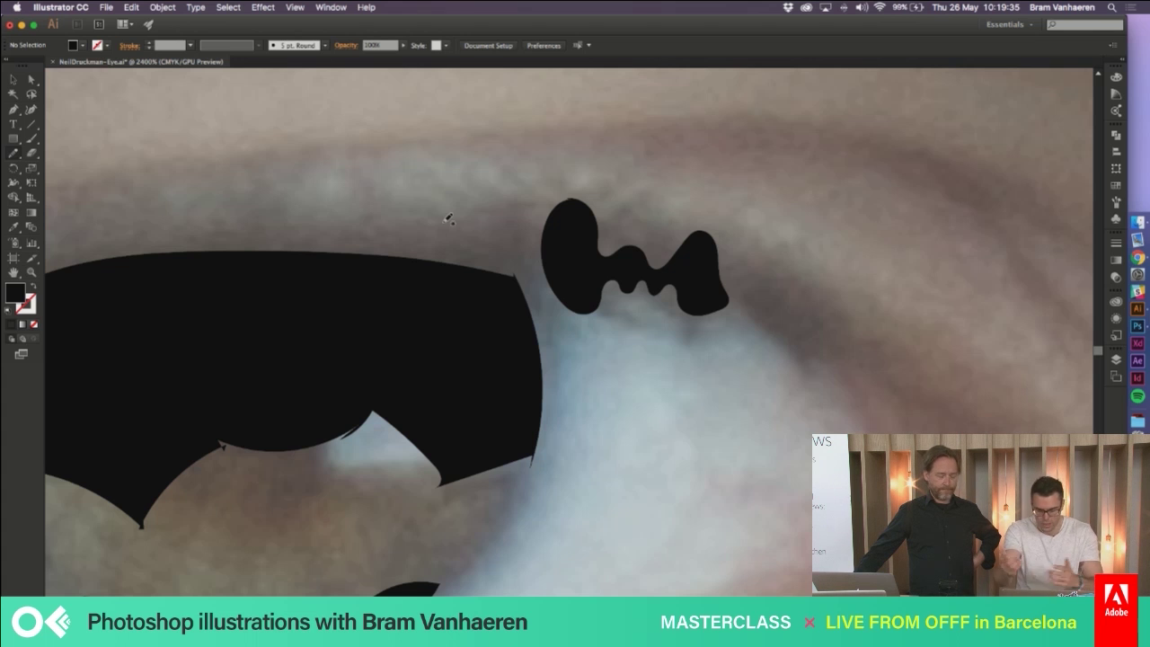
{"action": "key", "text": "super+z"}
Draw two long pointed black shapes crossing below the upper lashes at the outer eye corner
{"action": "scroll", "coordinate": [498, 239], "scroll_direction": "left", "scroll_amount": 5}
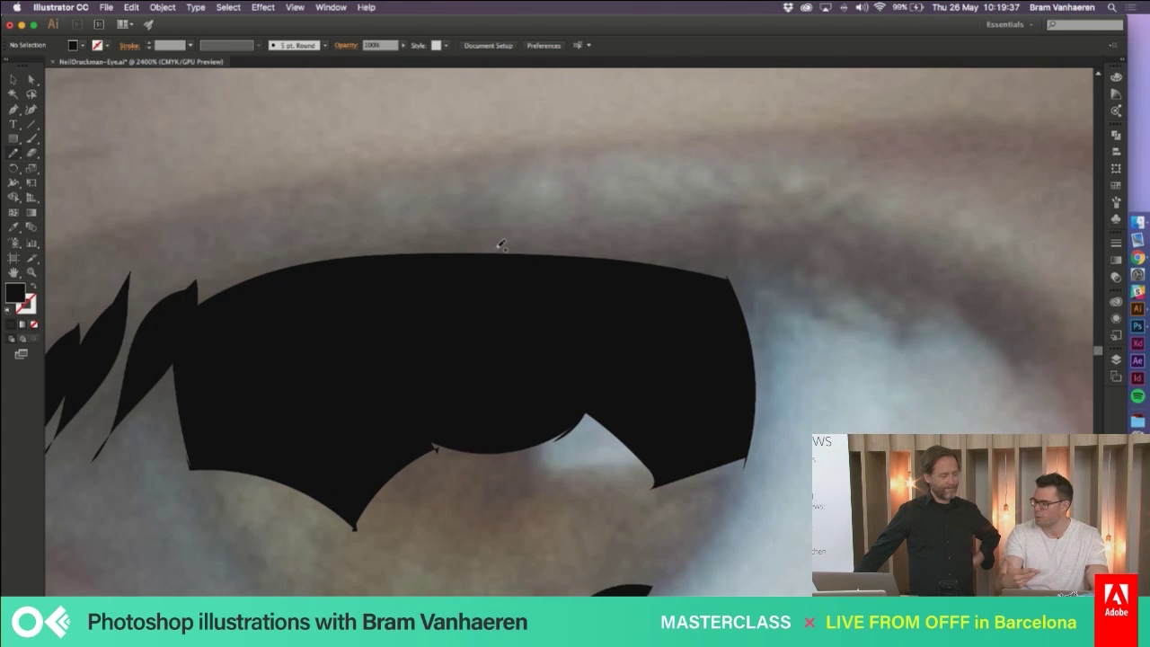
{"action": "scroll", "coordinate": [477, 300], "scroll_direction": "left", "scroll_amount": 6}
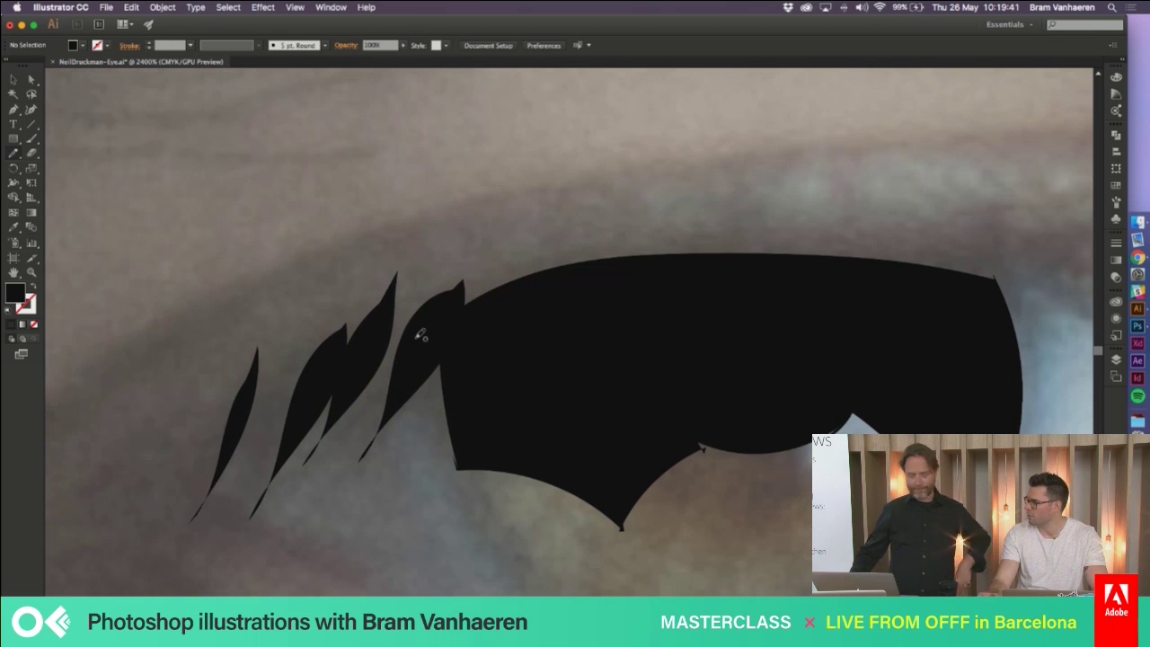
{"action": "scroll", "coordinate": [422, 337], "scroll_direction": "left", "scroll_amount": 1}
{"action": "scroll", "coordinate": [422, 337], "scroll_direction": "left", "scroll_amount": 2}
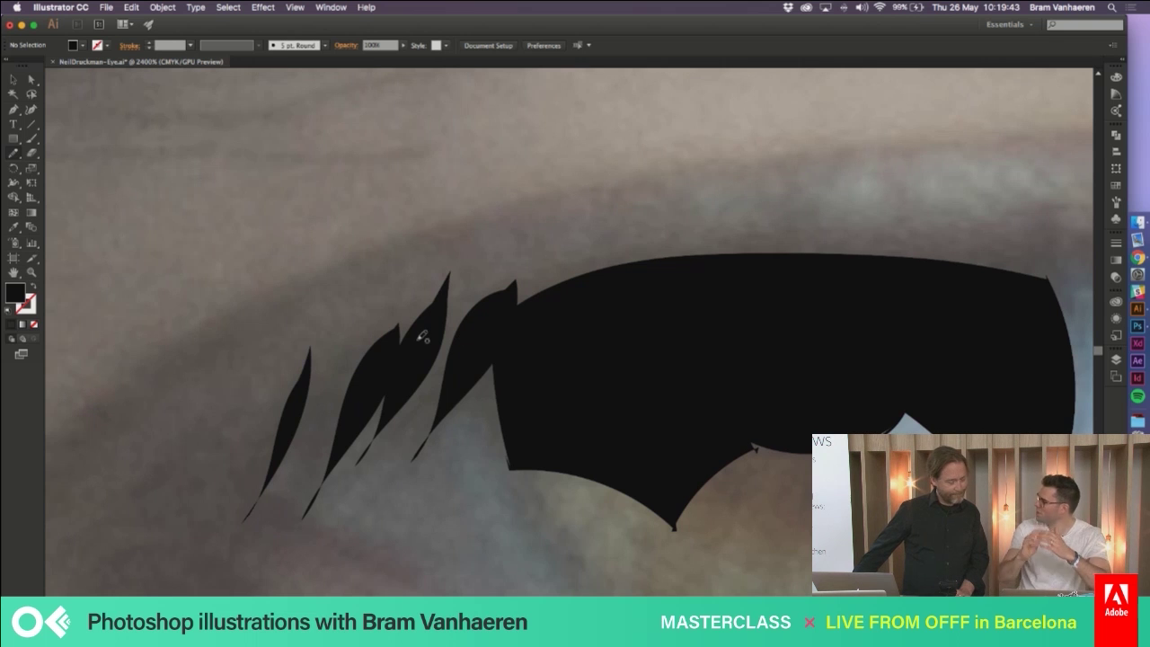
{"action": "scroll", "coordinate": [419, 335], "scroll_direction": "down", "scroll_amount": 6}
{"action": "scroll", "coordinate": [419, 335], "scroll_direction": "left", "scroll_amount": 2}
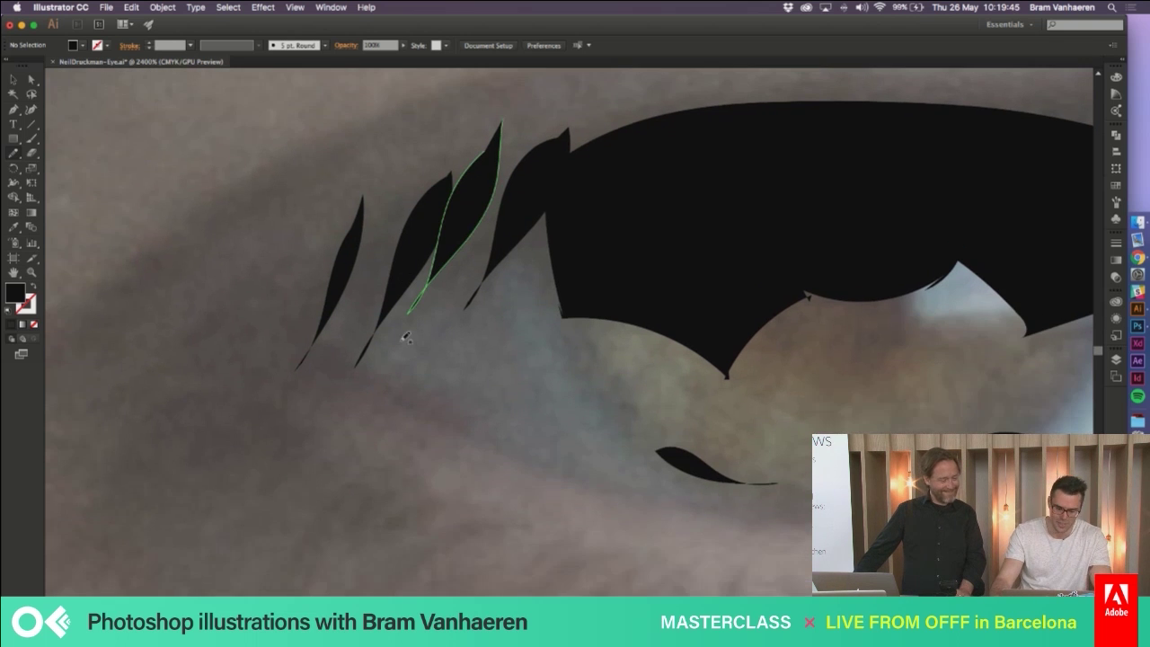
{"action": "mouse_move", "coordinate": [261, 344]}
{"action": "left_mouse_down"}
{"action": "mouse_move", "coordinate": [370, 365]}
{"action": "mouse_move", "coordinate": [454, 418]}
{"action": "left_mouse_up"}
{"action": "key", "text": "super+z"}
{"action": "mouse_move", "coordinate": [276, 335]}
{"action": "left_mouse_down"}
{"action": "mouse_move", "coordinate": [407, 381]}
{"action": "mouse_move", "coordinate": [463, 431]}
{"action": "mouse_move", "coordinate": [265, 340]}
{"action": "left_mouse_up"}
{"action": "key", "text": "super+shift+a"}
{"action": "scroll", "coordinate": [275, 419], "scroll_direction": "left", "scroll_amount": 5}
{"action": "mouse_move", "coordinate": [361, 366]}
{"action": "left_mouse_down"}
{"action": "mouse_move", "coordinate": [459, 361]}
{"action": "mouse_move", "coordinate": [524, 378]}
{"action": "mouse_move", "coordinate": [488, 388]}
{"action": "mouse_move", "coordinate": [353, 370]}
{"action": "left_mouse_up"}
{"action": "key", "text": "super+shift+a"}
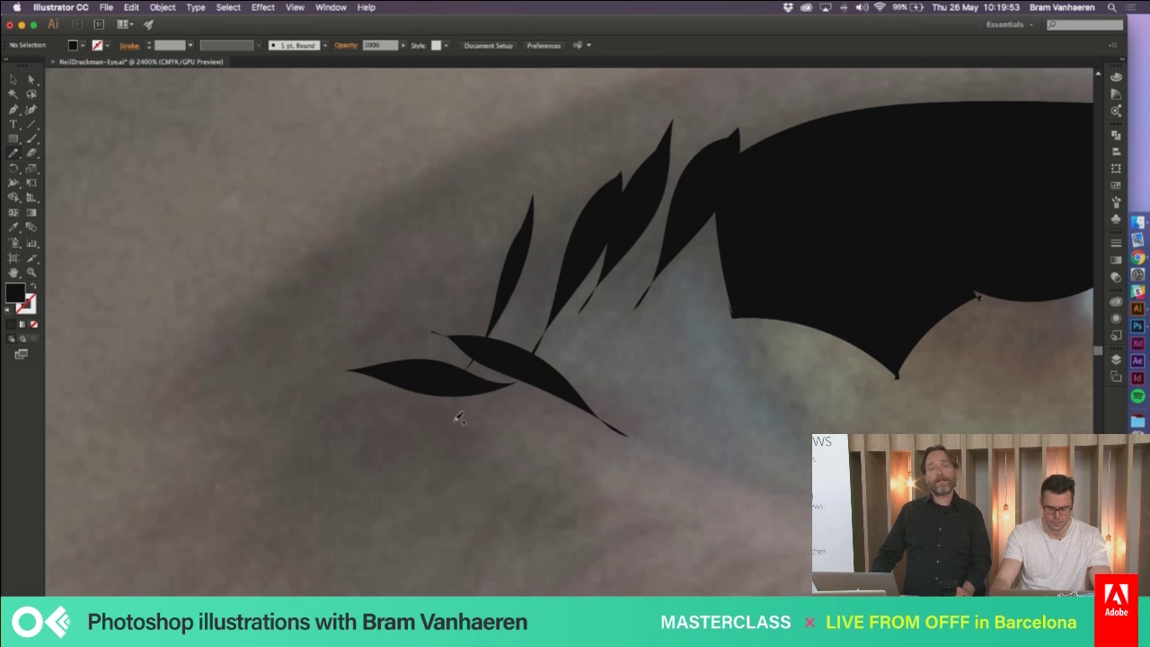
Draw six small slanted black lashes below the outer eye corner, in two groups of three
{"action": "mouse_move", "coordinate": [458, 407]}
{"action": "left_mouse_down"}
{"action": "mouse_move", "coordinate": [404, 453]}
{"action": "mouse_move", "coordinate": [465, 406]}
{"action": "mouse_move", "coordinate": [422, 490]}
{"action": "mouse_move", "coordinate": [496, 415]}
{"action": "mouse_move", "coordinate": [459, 483]}
{"action": "mouse_move", "coordinate": [499, 433]}
{"action": "left_mouse_up"}
{"action": "key", "text": "super+shift+a"}
{"action": "key", "text": "super+shift+a"}
{"action": "key", "text": "super+shift+a"}
{"action": "scroll", "coordinate": [542, 345], "scroll_direction": "down", "scroll_amount": 3}
{"action": "mouse_move", "coordinate": [555, 367]}
{"action": "left_mouse_down"}
{"action": "mouse_move", "coordinate": [477, 460]}
{"action": "mouse_move", "coordinate": [532, 420]}
{"action": "mouse_move", "coordinate": [566, 363]}
{"action": "left_mouse_up"}
{"action": "key", "text": "super+shift+a"}
{"action": "mouse_move", "coordinate": [581, 402]}
{"action": "left_mouse_down"}
{"action": "mouse_move", "coordinate": [549, 441]}
{"action": "mouse_move", "coordinate": [581, 403]}
{"action": "mouse_move", "coordinate": [585, 419]}
{"action": "mouse_move", "coordinate": [613, 404]}
{"action": "mouse_move", "coordinate": [570, 452]}
{"action": "left_mouse_up"}
{"action": "key", "text": "super+shift+a"}
{"action": "key", "text": "super+shift+a"}
Fill the gaps between the outer upper lashes with pointed shapes, and cover the outer eye corner with one large black shape
{"action": "scroll", "coordinate": [634, 472], "scroll_direction": "up", "scroll_amount": 4}
{"action": "mouse_move", "coordinate": [586, 205]}
{"action": "left_mouse_down"}
{"action": "mouse_move", "coordinate": [539, 249]}
{"action": "mouse_move", "coordinate": [518, 368]}
{"action": "mouse_move", "coordinate": [579, 284]}
{"action": "mouse_move", "coordinate": [586, 207]}
{"action": "left_mouse_up"}
{"action": "key", "text": "super+shift+a"}
{"action": "mouse_move", "coordinate": [493, 241]}
{"action": "left_mouse_down"}
{"action": "mouse_move", "coordinate": [455, 226]}
{"action": "mouse_move", "coordinate": [264, 410]}
{"action": "mouse_move", "coordinate": [373, 415]}
{"action": "mouse_move", "coordinate": [499, 284]}
{"action": "mouse_move", "coordinate": [514, 236]}
{"action": "mouse_move", "coordinate": [477, 371]}
{"action": "mouse_move", "coordinate": [525, 223]}
{"action": "left_mouse_up"}
{"action": "key", "text": "super+shift+a"}
{"action": "key", "text": "super+shift+a"}
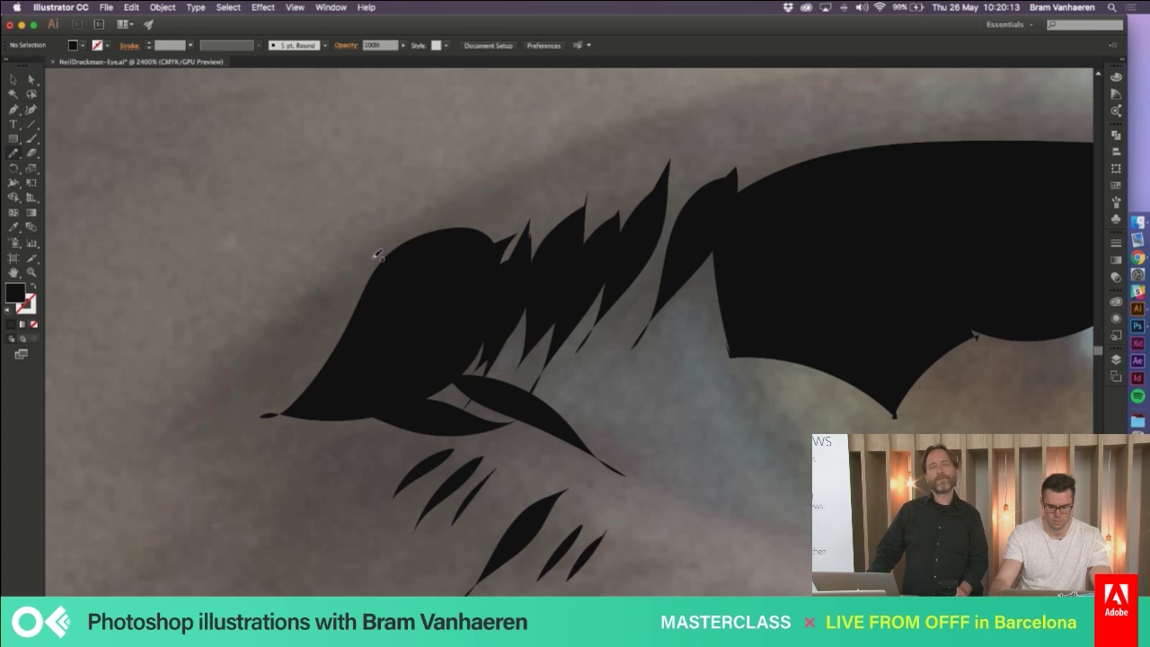
Add one more small slanted black lash at the inner end of the lower lash row
{"action": "scroll", "coordinate": [442, 437], "scroll_direction": "down", "scroll_amount": 5}
{"action": "scroll", "coordinate": [441, 437], "scroll_direction": "right", "scroll_amount": 5}
{"action": "mouse_move", "coordinate": [444, 390]}
{"action": "left_mouse_down"}
{"action": "mouse_move", "coordinate": [464, 382]}
{"action": "mouse_move", "coordinate": [424, 428]}
{"action": "left_mouse_up"}
{"action": "key", "text": "super+shift+a"}
Draw a small black shape in the dark inner corner of the eye, beside the tear duct
{"action": "scroll", "coordinate": [521, 441], "scroll_direction": "right", "scroll_amount": 15}
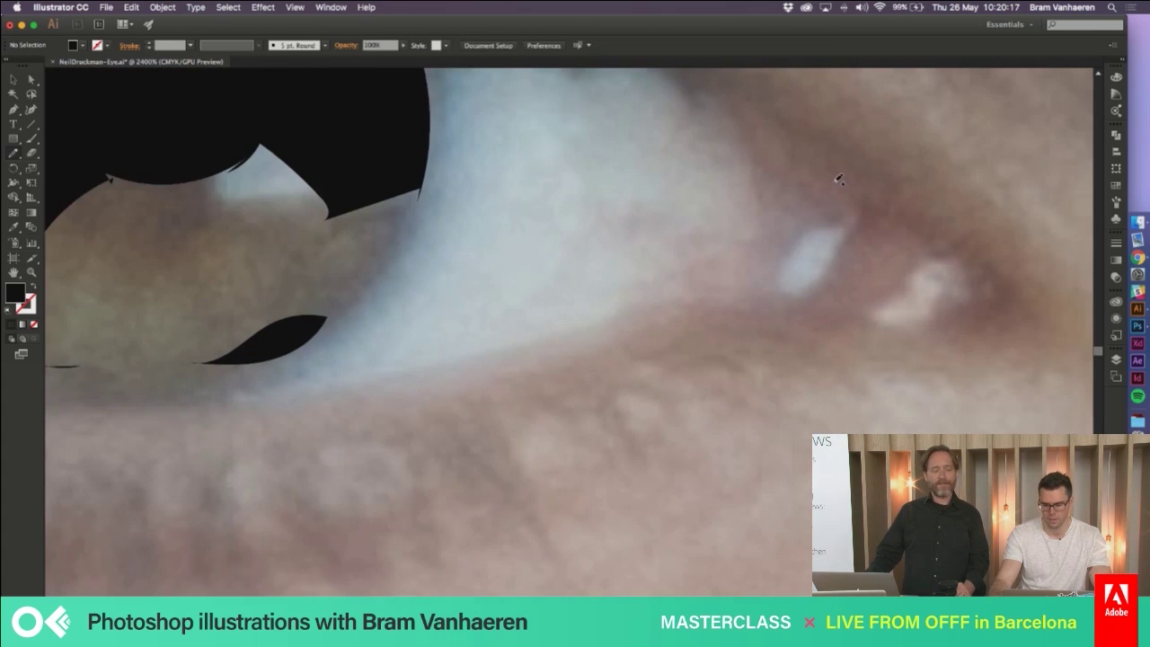
{"action": "scroll", "coordinate": [926, 259], "scroll_direction": "right", "scroll_amount": 3}
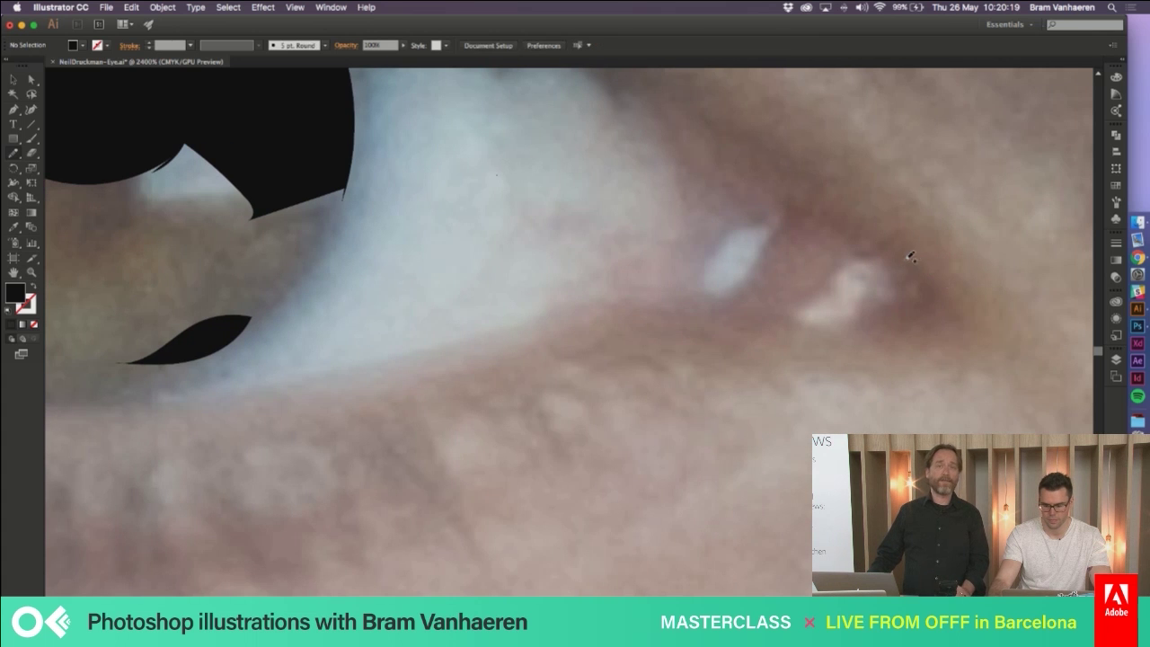
{"action": "mouse_move", "coordinate": [894, 255]}
{"action": "left_mouse_down"}
{"action": "mouse_move", "coordinate": [964, 303]}
{"action": "mouse_move", "coordinate": [922, 318]}
{"action": "mouse_move", "coordinate": [882, 309]}
{"action": "mouse_move", "coordinate": [886, 262]}
{"action": "left_mouse_up"}
Draw pointed black leaf shapes on the upper eyelid, one overlapping the iris shape's inner end and two closer to the inner corner
{"action": "scroll", "coordinate": [812, 284], "scroll_direction": "up", "scroll_amount": 5}
{"action": "scroll", "coordinate": [629, 261], "scroll_direction": "left", "scroll_amount": 4}
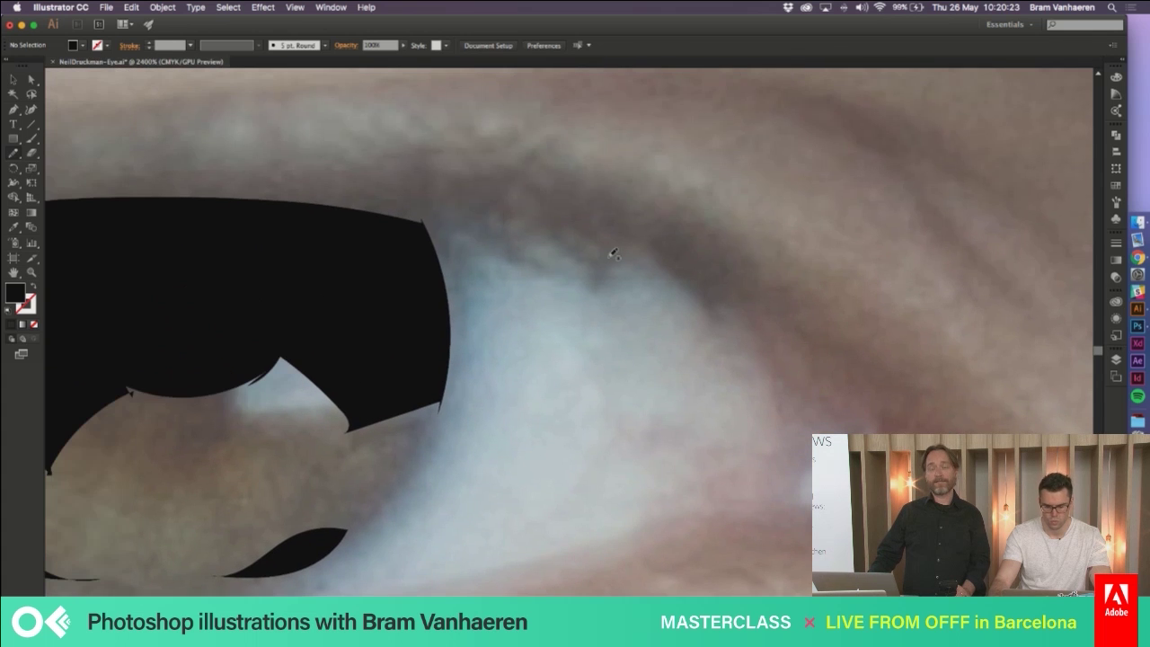
{"action": "mouse_move", "coordinate": [545, 165]}
{"action": "left_mouse_down"}
{"action": "mouse_move", "coordinate": [629, 241]}
{"action": "mouse_move", "coordinate": [600, 238]}
{"action": "mouse_move", "coordinate": [534, 189]}
{"action": "mouse_move", "coordinate": [567, 170]}
{"action": "mouse_move", "coordinate": [628, 265]}
{"action": "mouse_move", "coordinate": [540, 199]}
{"action": "mouse_move", "coordinate": [531, 167]}
{"action": "left_mouse_up"}
{"action": "key", "text": "super+z"}
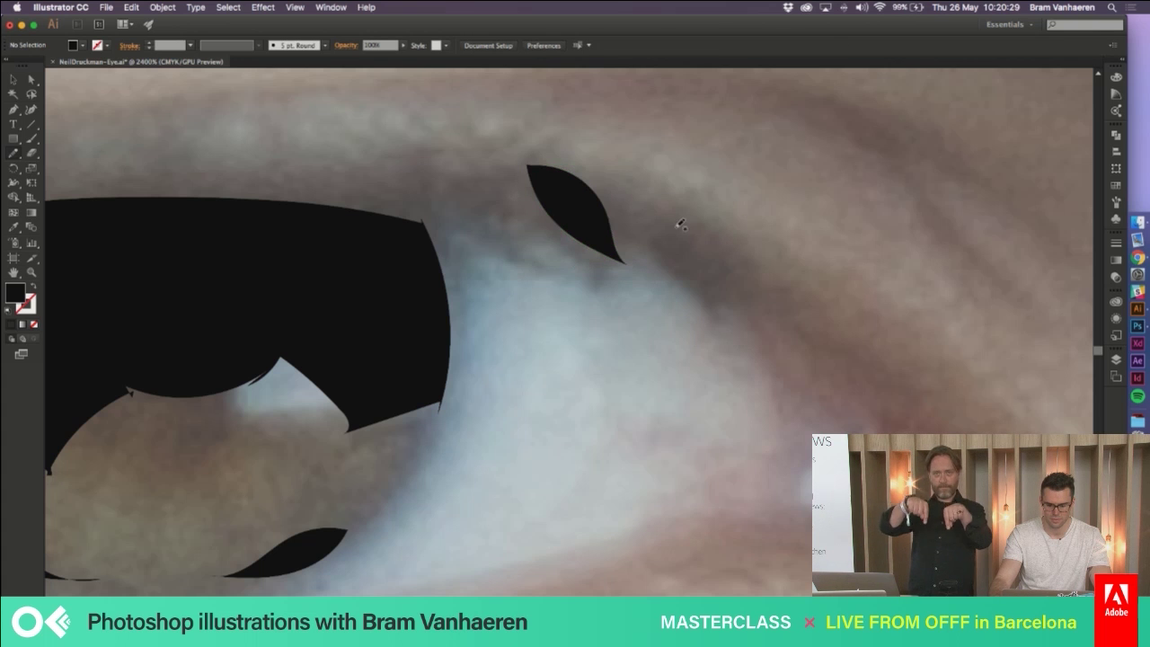
{"action": "mouse_move", "coordinate": [619, 183]}
{"action": "left_mouse_down"}
{"action": "mouse_move", "coordinate": [638, 257]}
{"action": "mouse_move", "coordinate": [621, 185]}
{"action": "mouse_move", "coordinate": [571, 171]}
{"action": "mouse_move", "coordinate": [639, 269]}
{"action": "mouse_move", "coordinate": [619, 186]}
{"action": "mouse_move", "coordinate": [577, 143]}
{"action": "mouse_move", "coordinate": [577, 180]}
{"action": "mouse_move", "coordinate": [628, 266]}
{"action": "mouse_move", "coordinate": [619, 180]}
{"action": "mouse_move", "coordinate": [581, 143]}
{"action": "left_mouse_up"}
{"action": "scroll", "coordinate": [514, 186], "scroll_direction": "left", "scroll_amount": 5}
{"action": "key", "text": "super+z"}
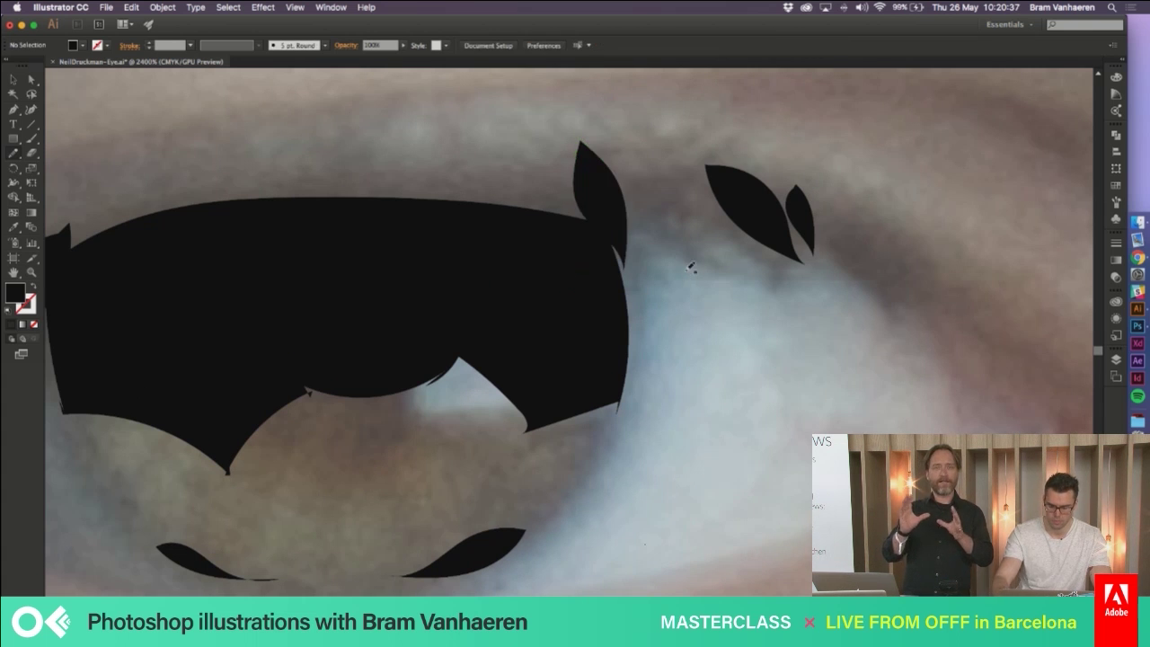
Extend the upper edge of the black iris shape with pointed shapes, and add a spike at its inner end
{"action": "key", "text": "super+minus"}
{"action": "key", "text": "super+equal"}
{"action": "key", "text": "super+equal"}
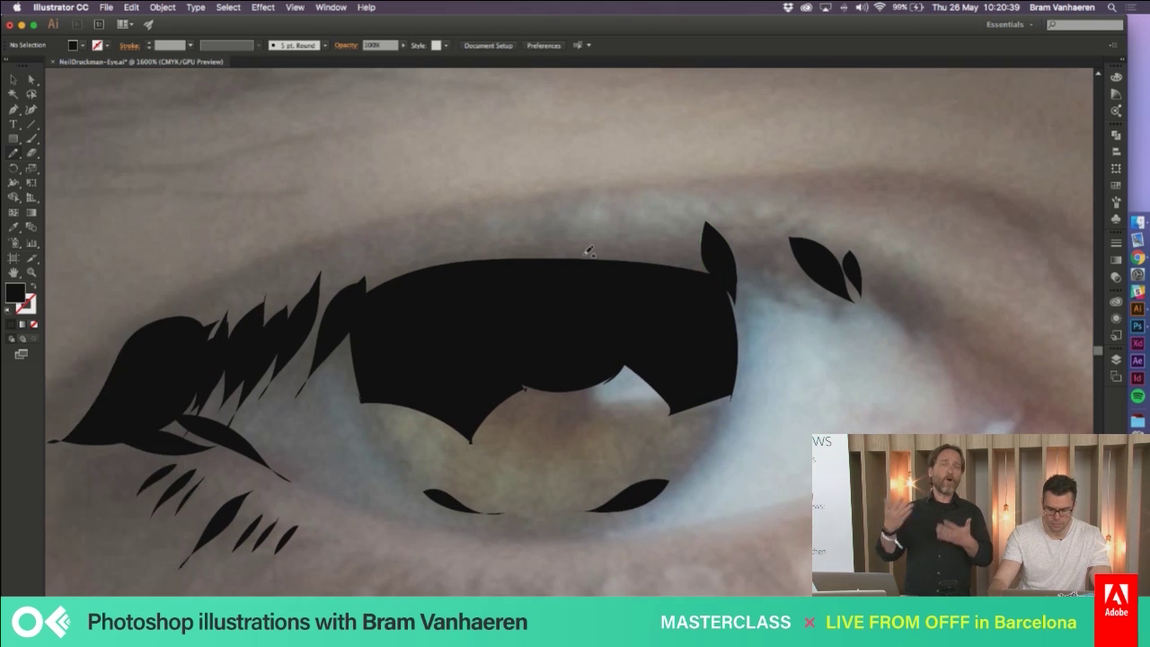
{"action": "left_click", "coordinate": [588, 253], "text": "super"}
{"action": "key", "text": "super+equal"}
{"action": "mouse_move", "coordinate": [791, 193]}
{"action": "left_mouse_down"}
{"action": "mouse_move", "coordinate": [659, 169]}
{"action": "mouse_move", "coordinate": [460, 183]}
{"action": "mouse_move", "coordinate": [382, 166]}
{"action": "mouse_move", "coordinate": [424, 203]}
{"action": "mouse_move", "coordinate": [667, 278]}
{"action": "mouse_move", "coordinate": [860, 257]}
{"action": "left_mouse_up"}
{"action": "mouse_move", "coordinate": [245, 255]}
{"action": "left_mouse_down"}
{"action": "mouse_move", "coordinate": [382, 177]}
{"action": "mouse_move", "coordinate": [419, 216]}
{"action": "mouse_move", "coordinate": [255, 286]}
{"action": "left_mouse_up"}
{"action": "scroll", "coordinate": [542, 222], "scroll_direction": "right", "scroll_amount": 3}
{"action": "mouse_move", "coordinate": [198, 217]}
{"action": "left_mouse_down"}
{"action": "mouse_move", "coordinate": [261, 191]}
{"action": "mouse_move", "coordinate": [488, 180]}
{"action": "left_mouse_up"}
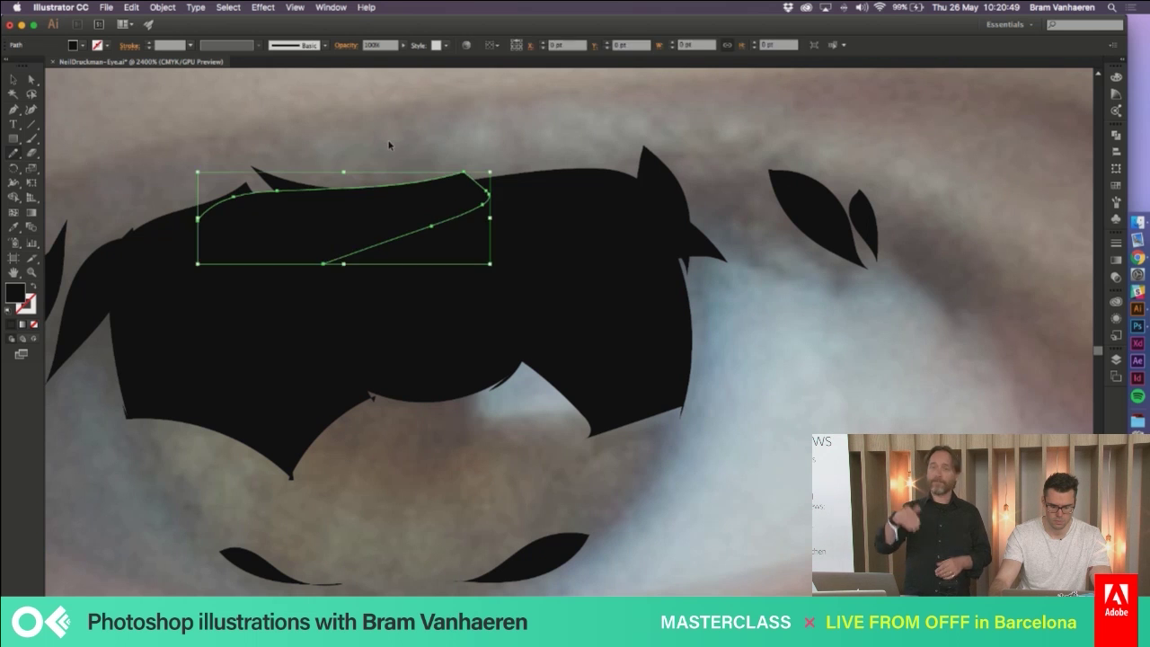
Fill the gap in the inner upper lashes with pointed shapes and continue the row with small lashes towards the inner corner
{"action": "scroll", "coordinate": [386, 160], "scroll_direction": "right", "scroll_amount": 4}
{"action": "mouse_move", "coordinate": [547, 155]}
{"action": "left_mouse_down"}
{"action": "mouse_move", "coordinate": [610, 269]}
{"action": "mouse_move", "coordinate": [608, 208]}
{"action": "mouse_move", "coordinate": [563, 143]}
{"action": "mouse_move", "coordinate": [542, 163]}
{"action": "mouse_move", "coordinate": [625, 260]}
{"action": "mouse_move", "coordinate": [630, 195]}
{"action": "mouse_move", "coordinate": [597, 158]}
{"action": "left_mouse_up"}
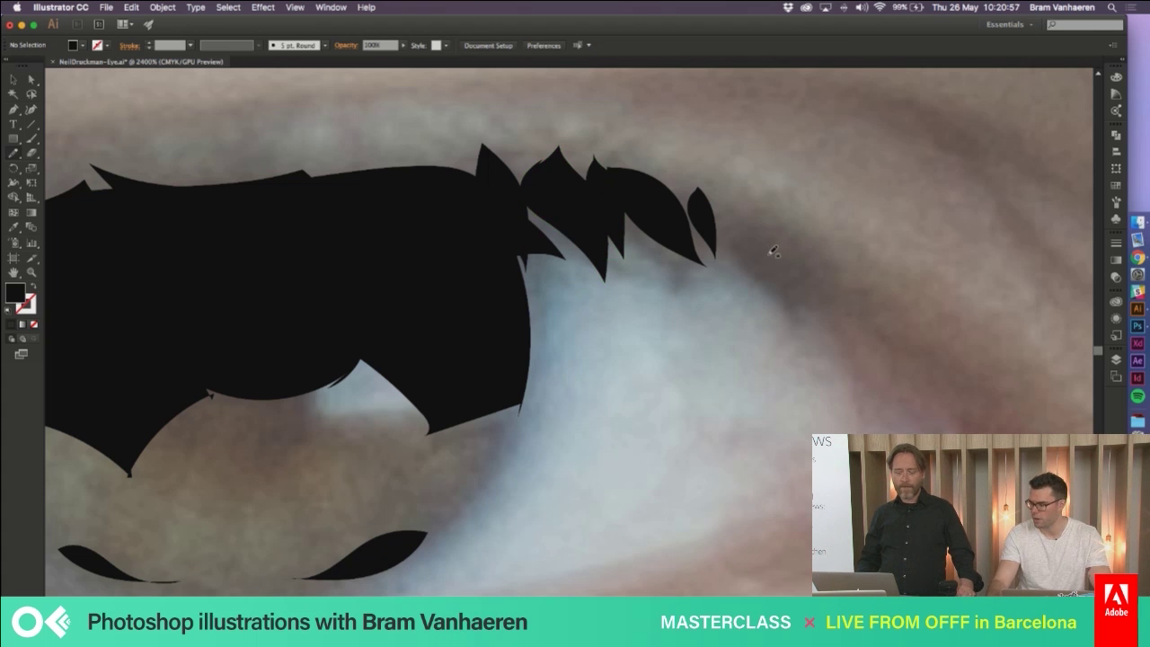
{"action": "mouse_move", "coordinate": [733, 219]}
{"action": "left_mouse_down"}
{"action": "mouse_move", "coordinate": [742, 231]}
{"action": "mouse_move", "coordinate": [738, 206]}
{"action": "mouse_move", "coordinate": [745, 260]}
{"action": "mouse_move", "coordinate": [755, 234]}
{"action": "mouse_move", "coordinate": [800, 257]}
{"action": "mouse_move", "coordinate": [827, 290]}
{"action": "mouse_move", "coordinate": [757, 266]}
{"action": "left_mouse_up"}
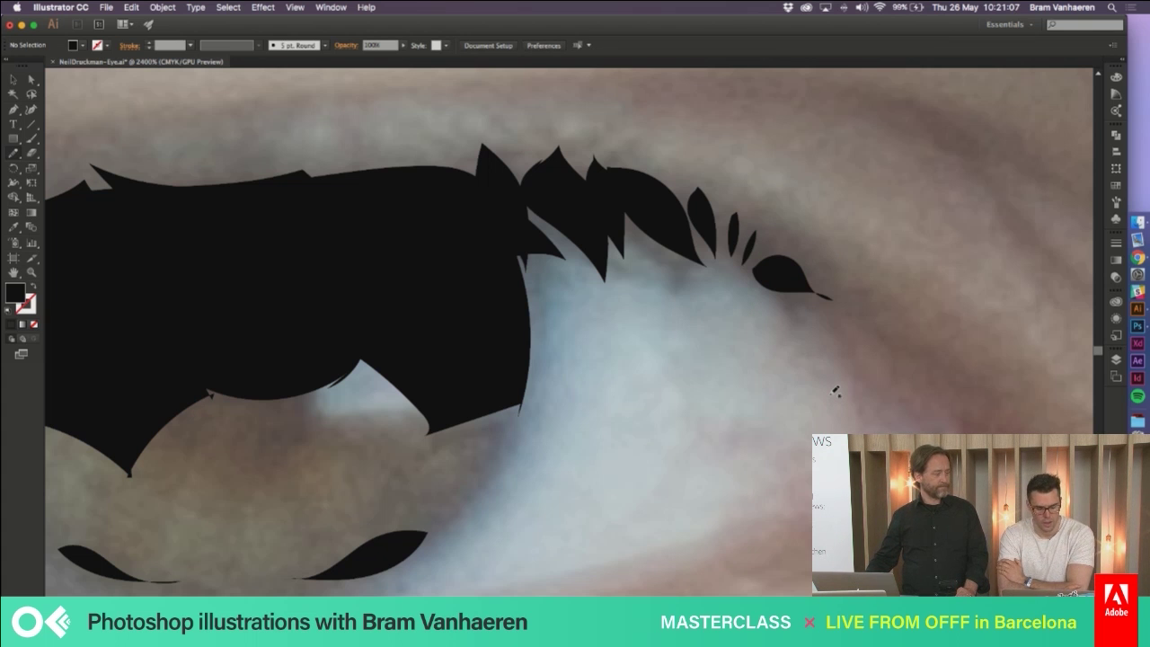
Examine the traced black eye shapes at a smaller scale against the whole face in the photograph
{"action": "key", "text": "super+minus"}
{"action": "key", "text": "super+minus"}
{"action": "key", "text": "super+minus"}
{"action": "key", "text": "super+minus"}
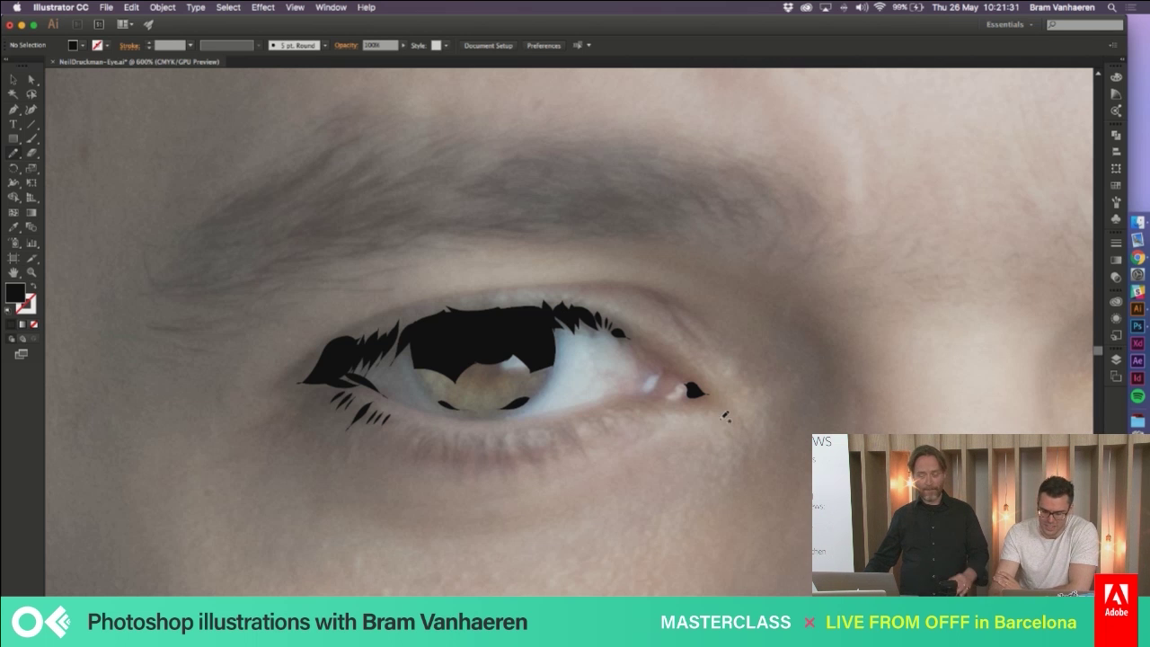
{"action": "scroll", "coordinate": [731, 357], "scroll_direction": "right", "scroll_amount": 3}
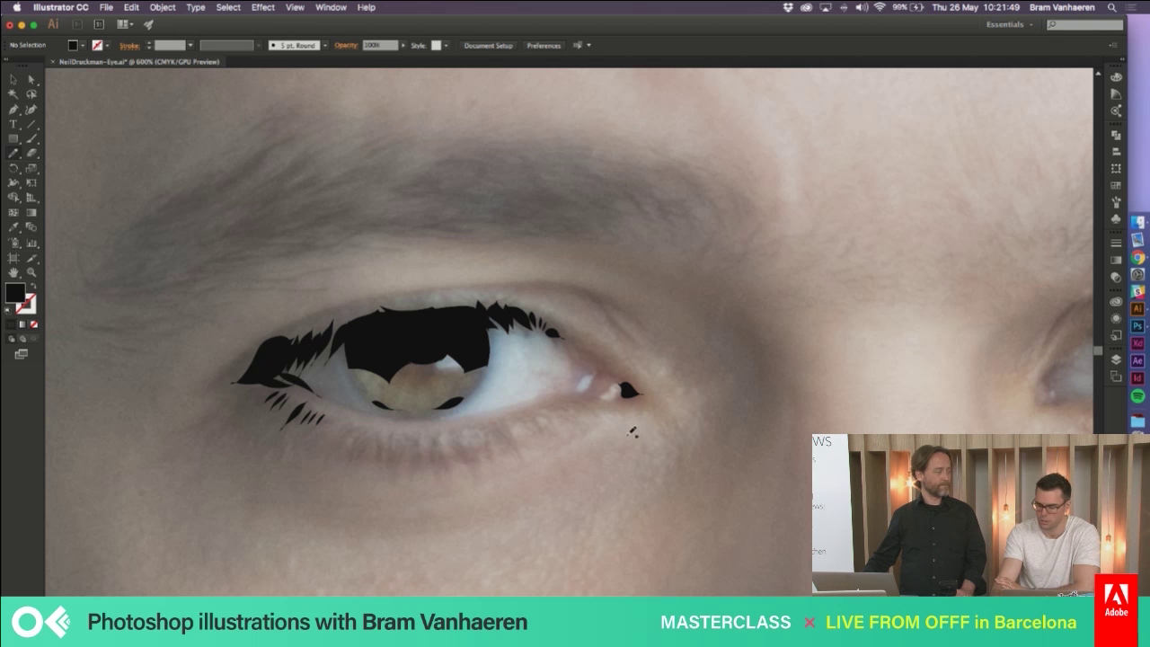
{"action": "scroll", "coordinate": [632, 432], "scroll_direction": "left", "scroll_amount": 5}
{"action": "scroll", "coordinate": [629, 434], "scroll_direction": "left", "scroll_amount": 3}
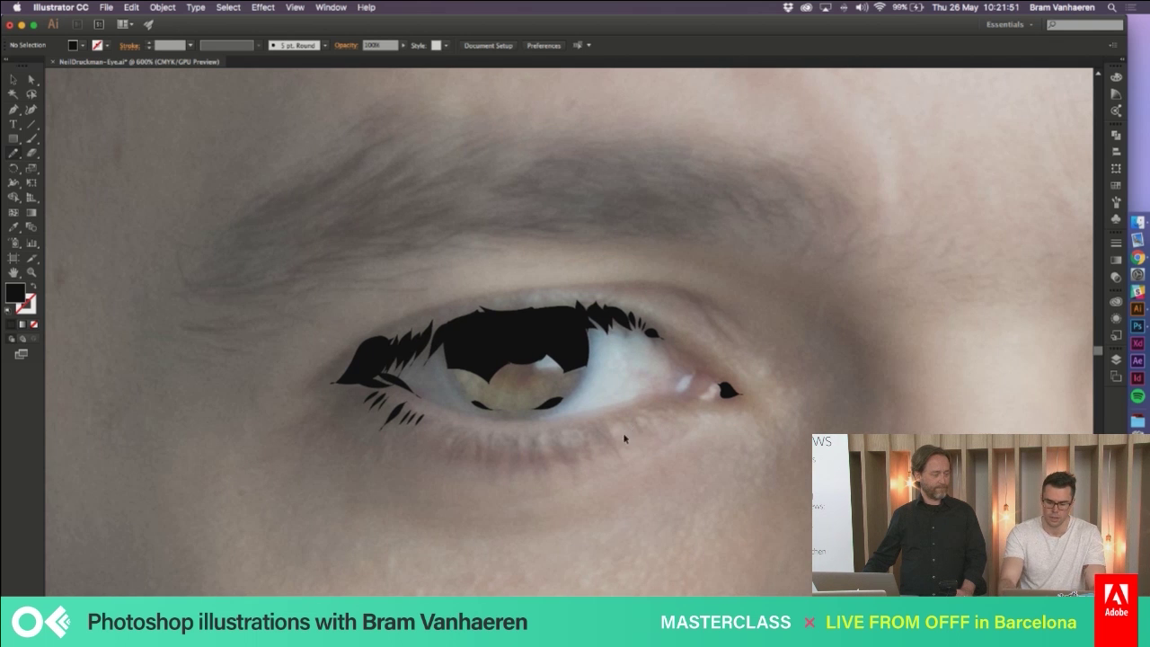
{"action": "scroll", "coordinate": [622, 433], "scroll_direction": "up", "scroll_amount": 3}
{"action": "scroll", "coordinate": [623, 432], "scroll_direction": "right", "scroll_amount": 3}
{"action": "scroll", "coordinate": [623, 432], "scroll_direction": "down", "scroll_amount": 3}
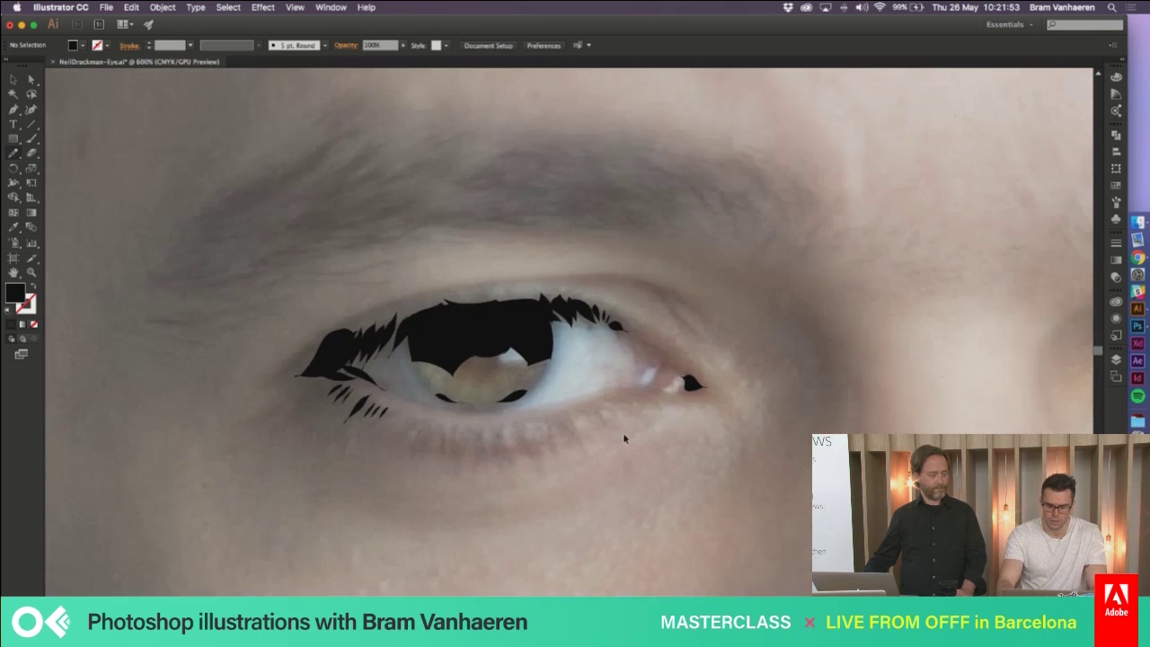
{"action": "scroll", "coordinate": [623, 432], "scroll_direction": "down", "scroll_amount": 3}
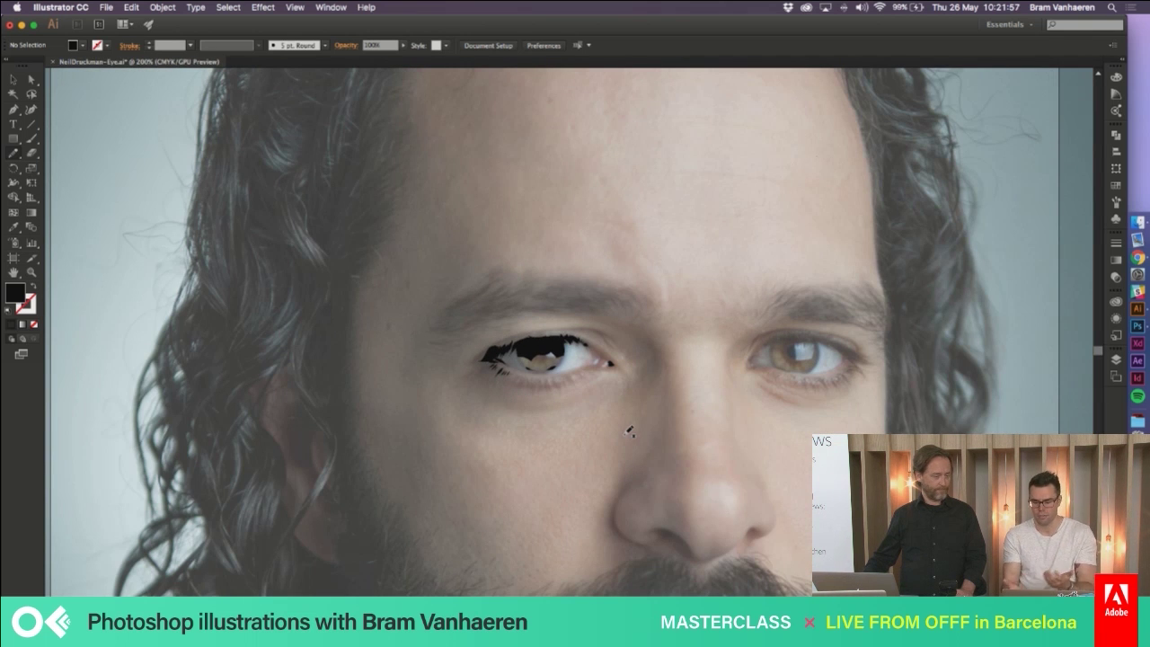
{"action": "scroll", "coordinate": [629, 429], "scroll_direction": "down", "scroll_amount": 2}
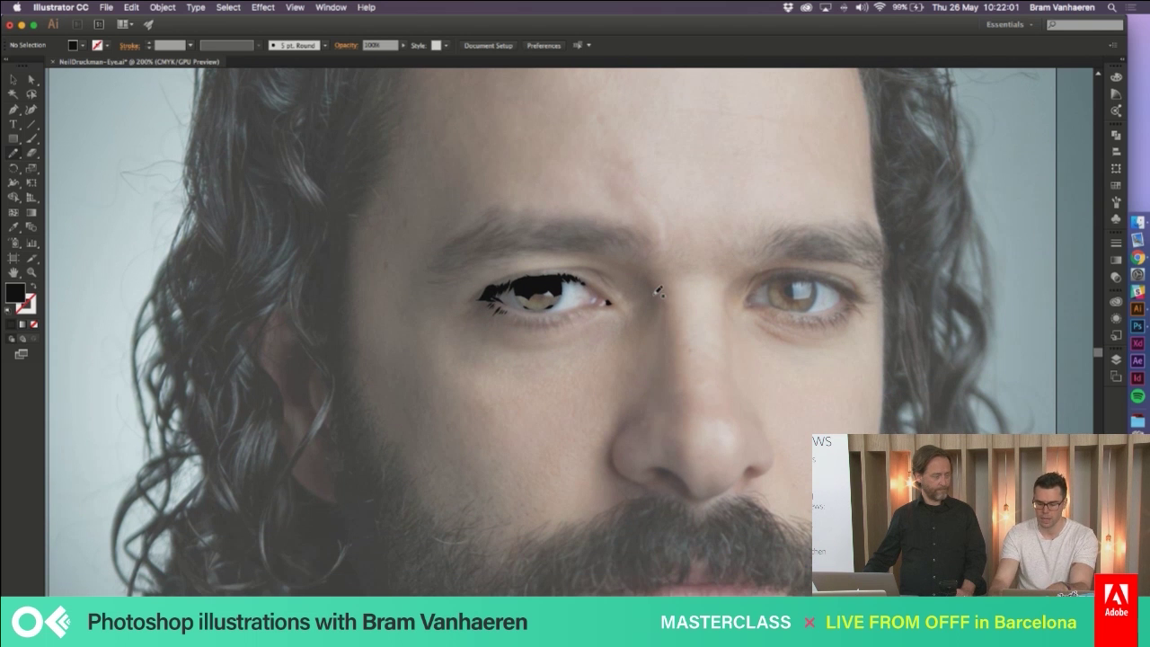
Draw a small pointed black shape in each nostril of the nose
{"action": "scroll", "coordinate": [688, 534], "scroll_direction": "up", "scroll_amount": 5}
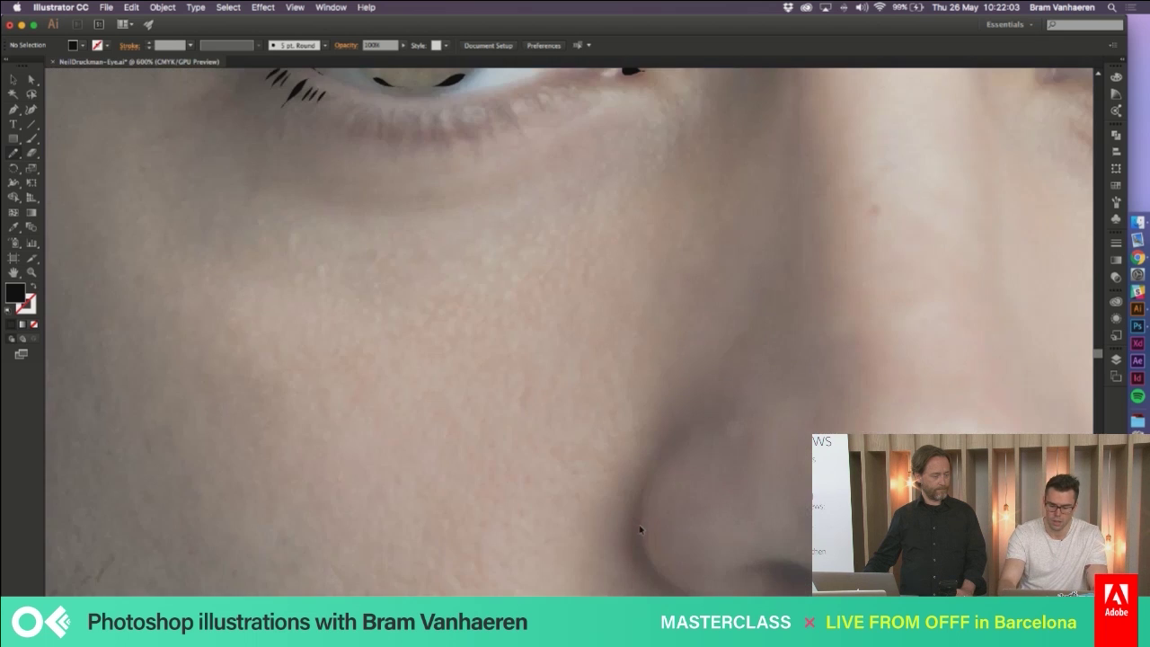
{"action": "scroll", "coordinate": [642, 527], "scroll_direction": "down", "scroll_amount": 3}
{"action": "scroll", "coordinate": [642, 527], "scroll_direction": "right", "scroll_amount": 2}
{"action": "mouse_move", "coordinate": [701, 474]}
{"action": "left_mouse_down"}
{"action": "mouse_move", "coordinate": [735, 468]}
{"action": "mouse_move", "coordinate": [772, 494]}
{"action": "mouse_move", "coordinate": [698, 471]}
{"action": "left_mouse_up"}
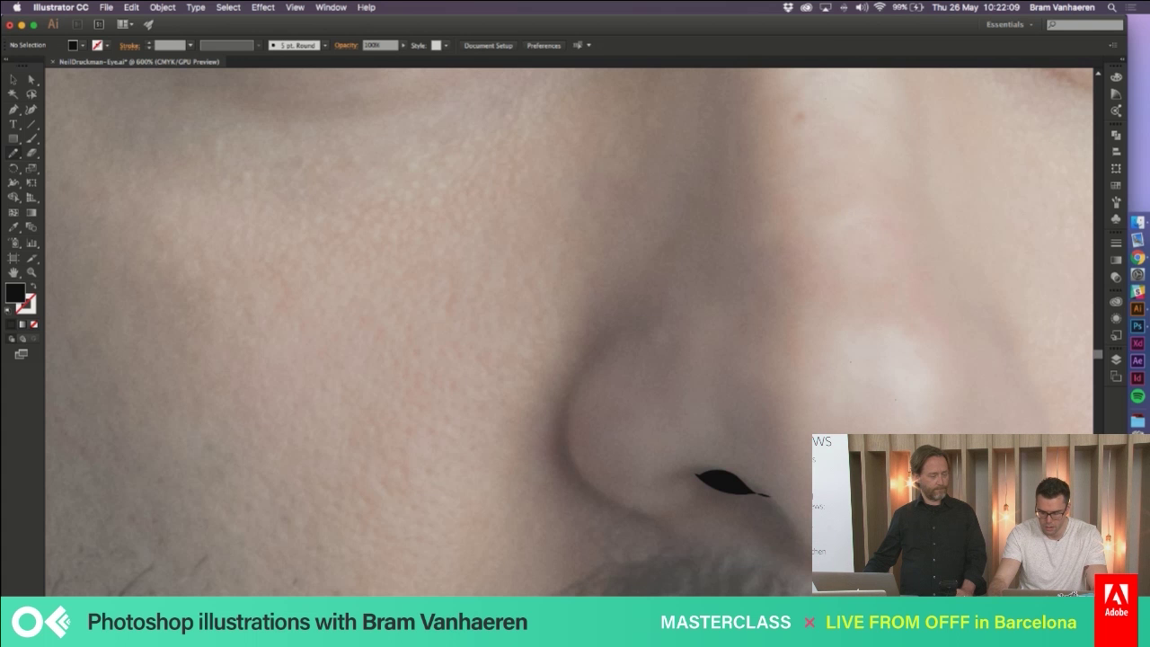
Toggle the Photograph layer's visibility to compare the black eye and nostril shapes with the whole portrait
{"action": "key", "text": "super+0"}
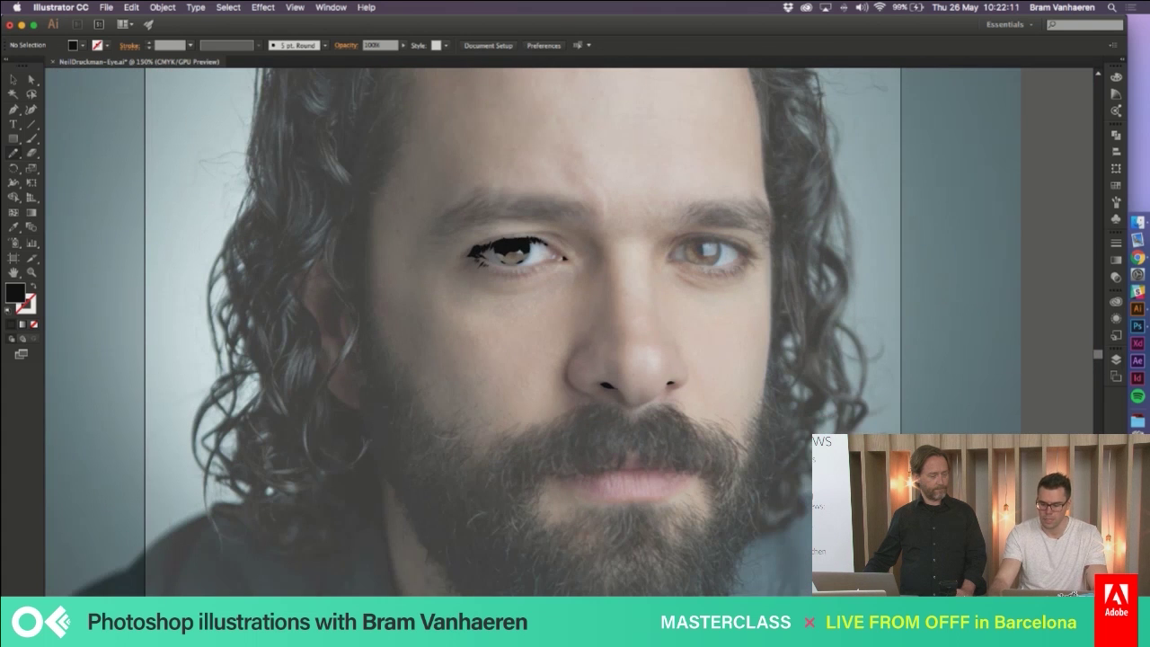
{"action": "left_click", "coordinate": [1117, 359]}
{"action": "left_click", "coordinate": [968, 392]}
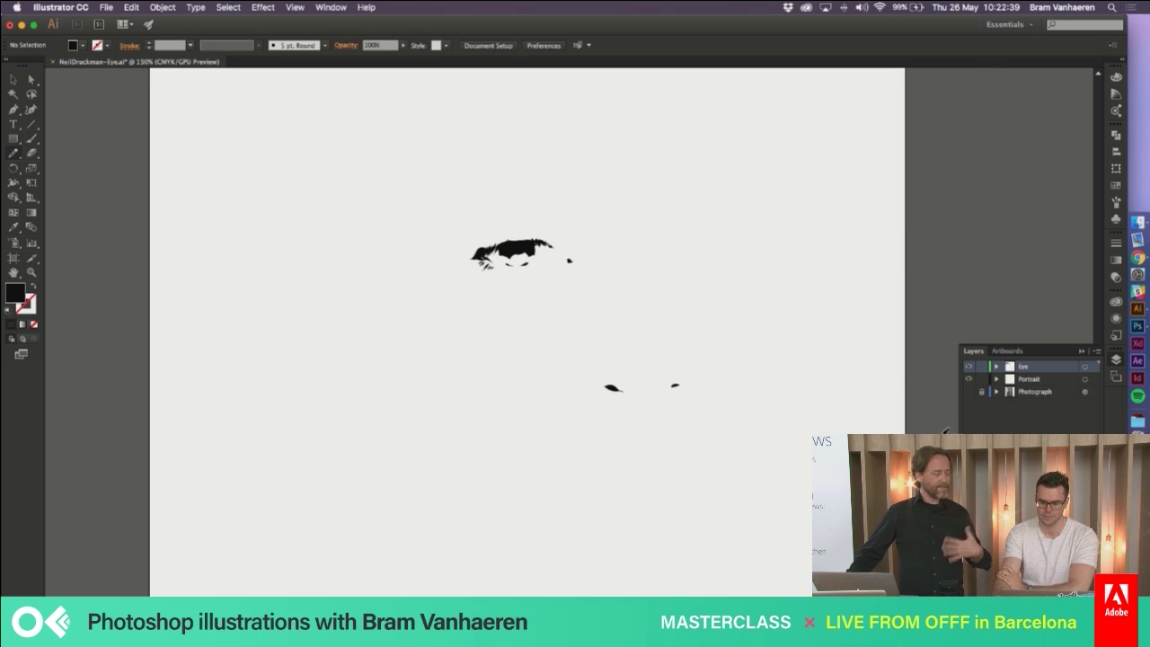
{"action": "scroll", "coordinate": [967, 395], "scroll_direction": "left", "scroll_amount": 3}
{"action": "scroll", "coordinate": [967, 395], "scroll_direction": "up", "scroll_amount": 1}
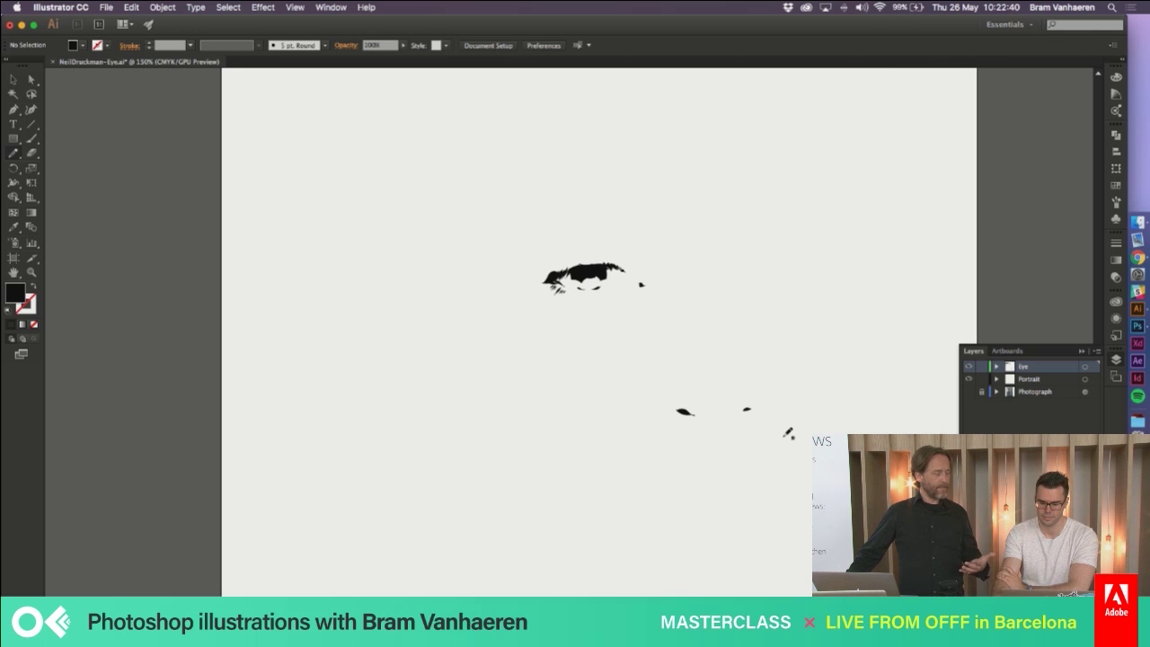
{"action": "left_click", "coordinate": [969, 393]}
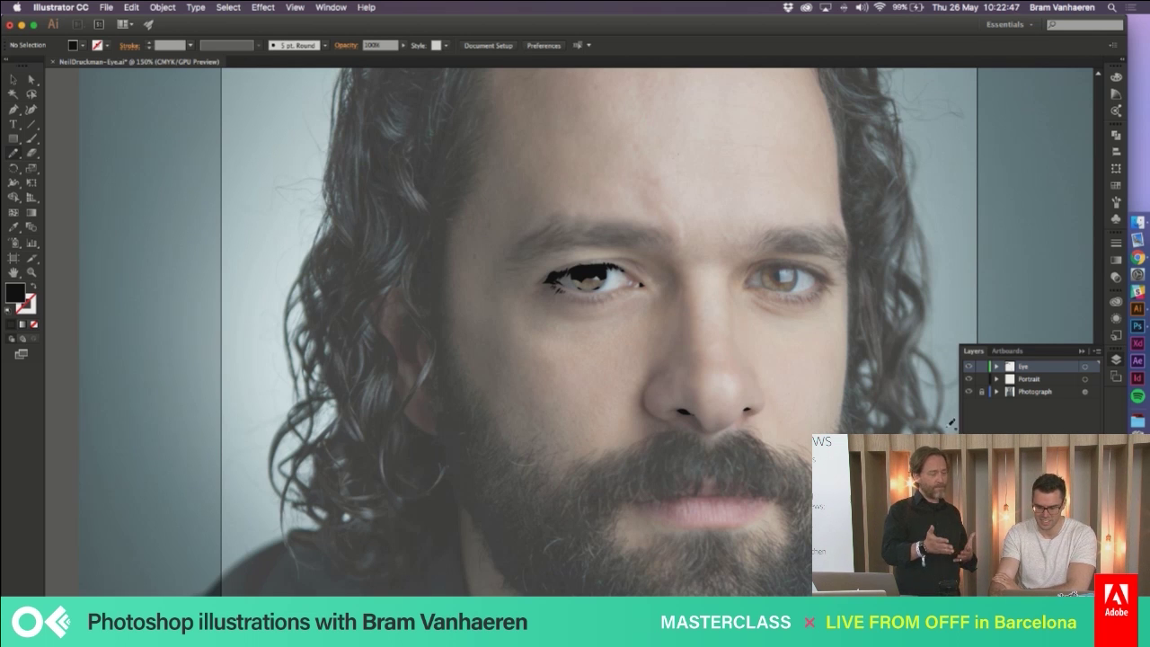
{"action": "left_click", "coordinate": [969, 393]}
{"action": "left_click", "coordinate": [968, 392]}
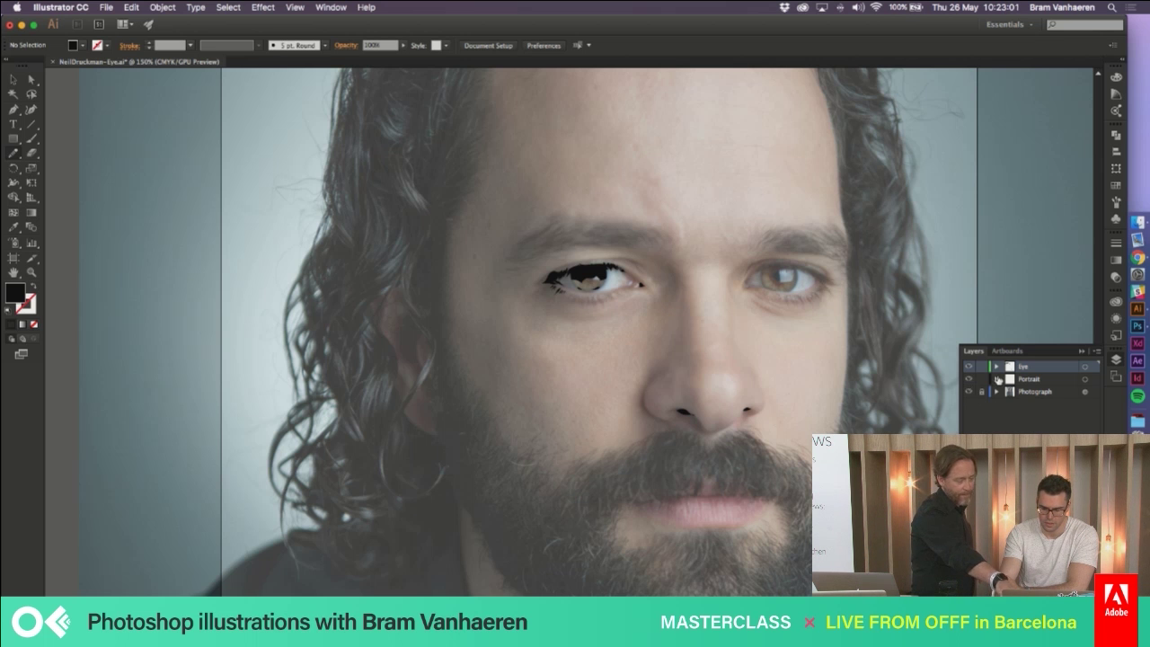
{"action": "left_click", "coordinate": [969, 392]}
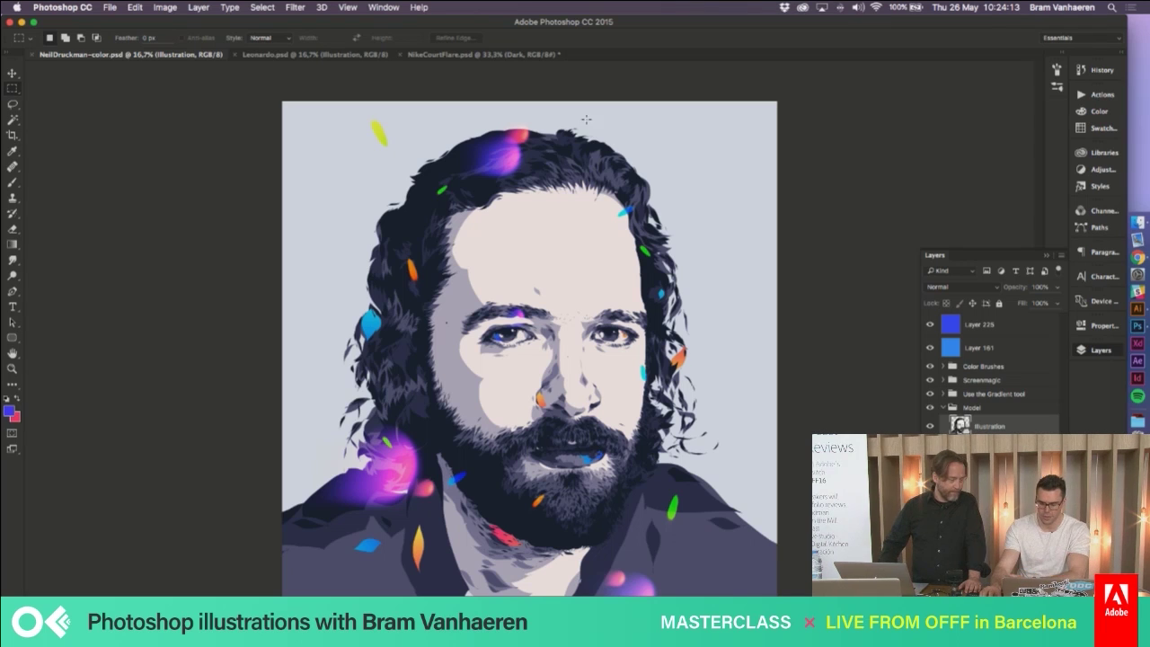
In the Photoshop colour portrait, hide the colour layers and groups above Model, and show only the Use the Gradient tool group
{"action": "left_click_drag", "start_coordinate": [931, 395], "coordinate": [927, 329]}
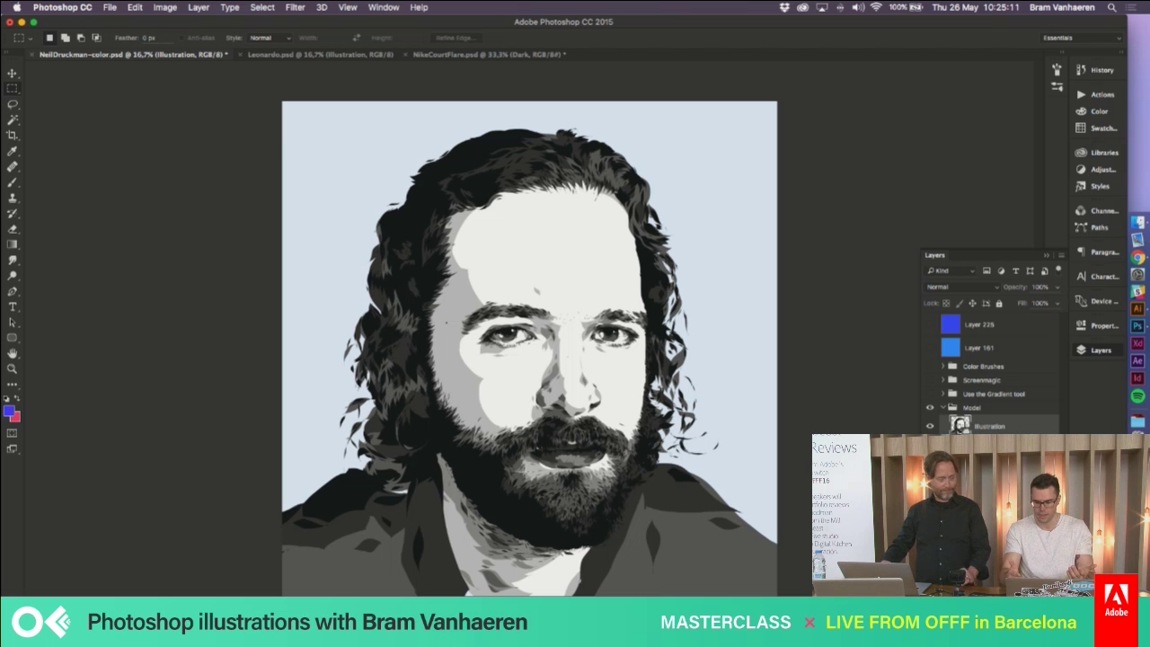
{"action": "left_click", "coordinate": [930, 394]}
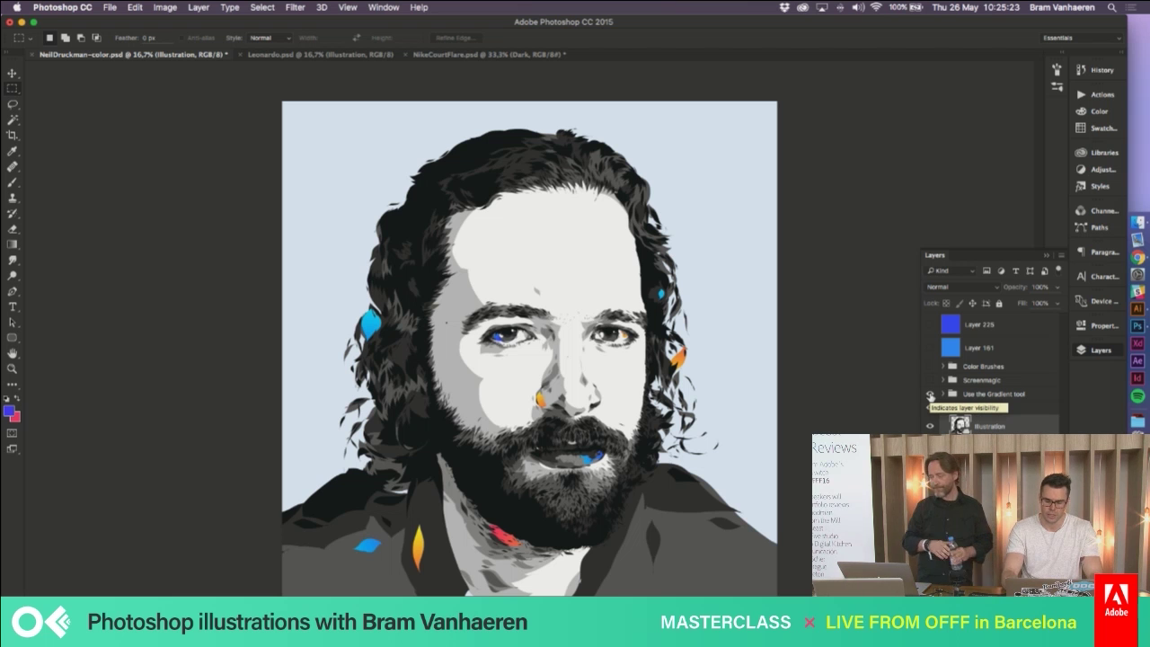
Select the small dark leaf-shaped area on the jacket shoulder beside the collar with the Magic Wand
{"action": "key", "text": "super+plus"}
{"action": "key", "text": "super+plus"}
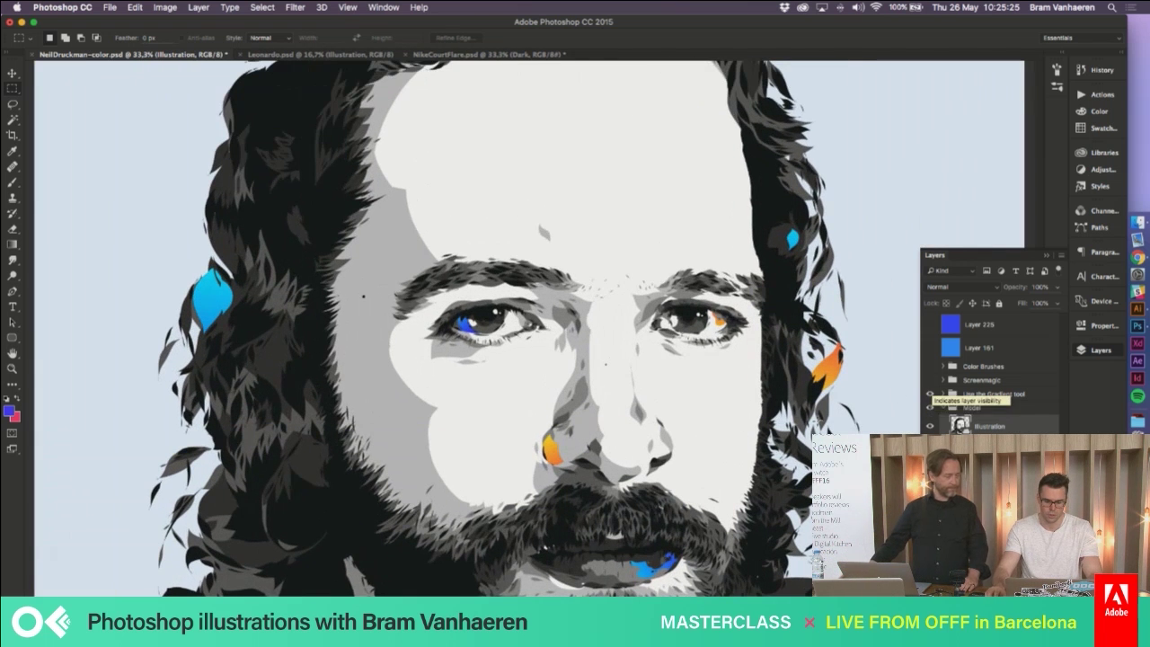
{"action": "scroll", "coordinate": [476, 328], "scroll_direction": "down", "scroll_amount": 8}
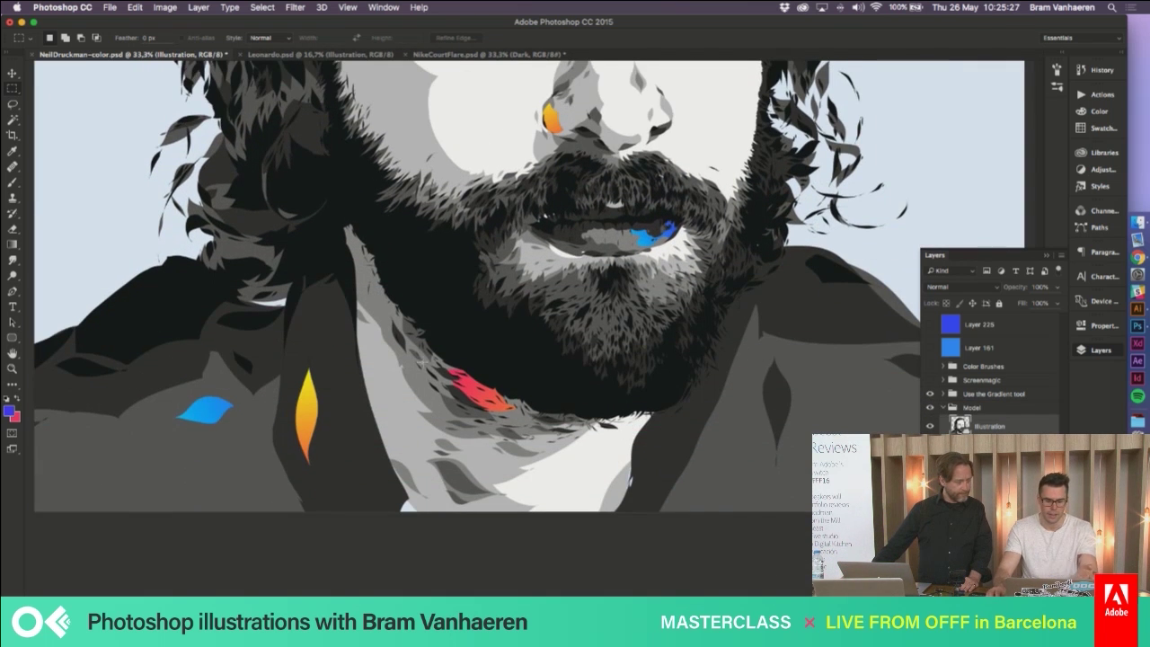
{"action": "left_click", "coordinate": [13, 120]}
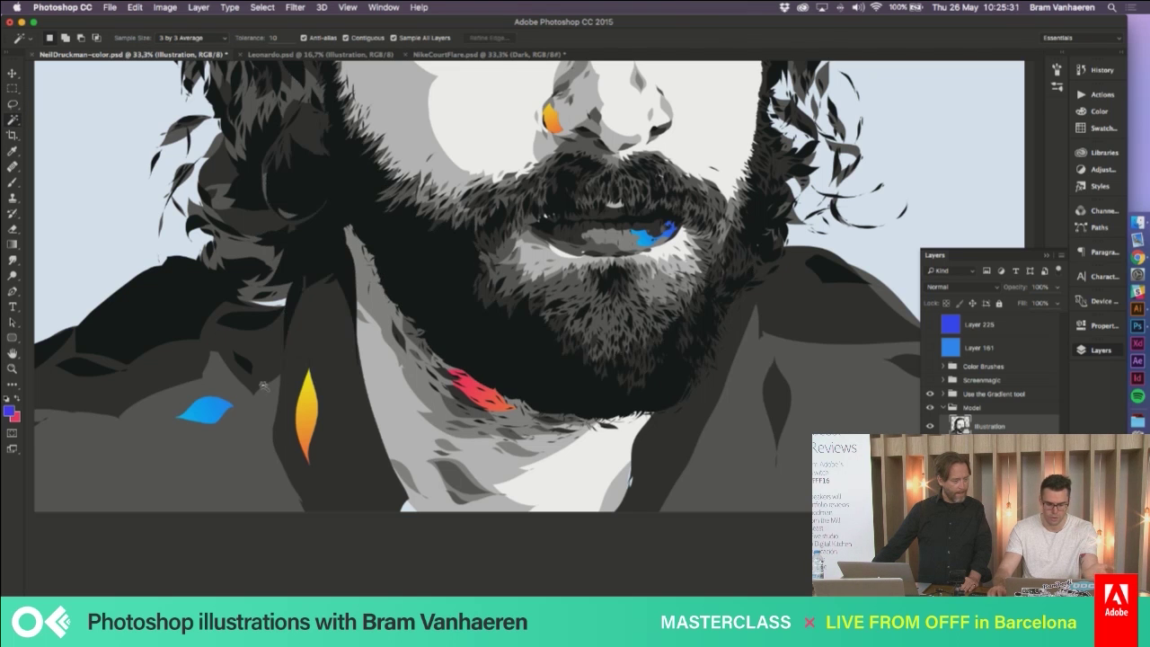
{"action": "left_click", "coordinate": [307, 407]}
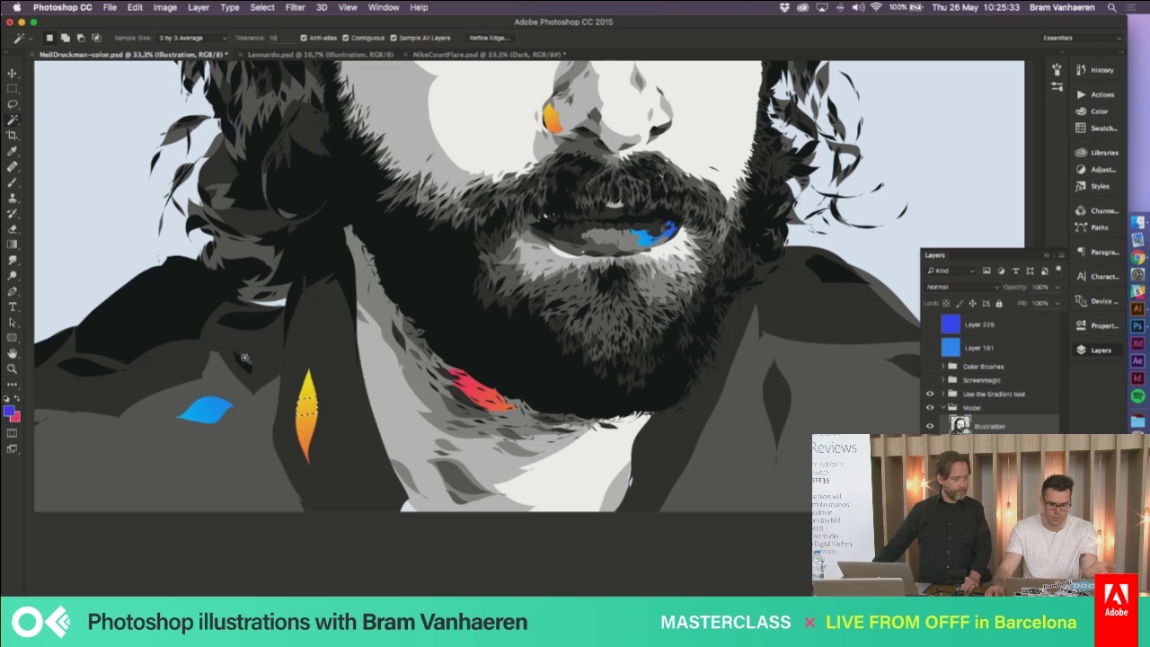
{"action": "left_click", "coordinate": [248, 321]}
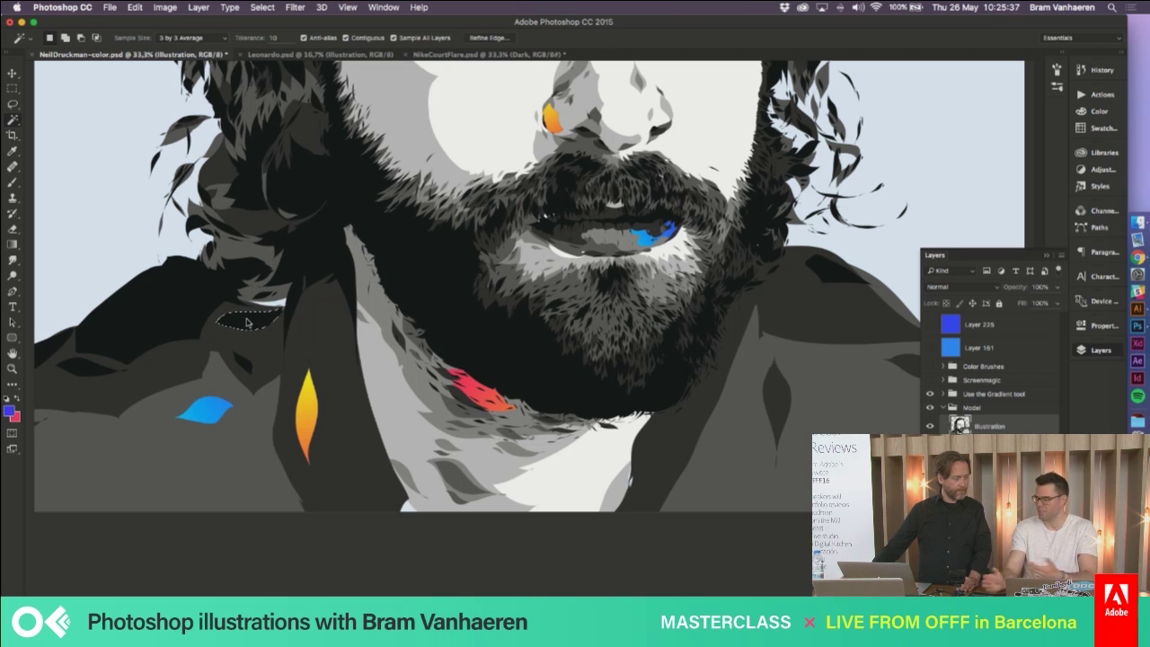
Fill the selected jacket shape with the blue-to-pink linear gradient on a new layer and clear the selection
{"action": "key", "text": "g"}
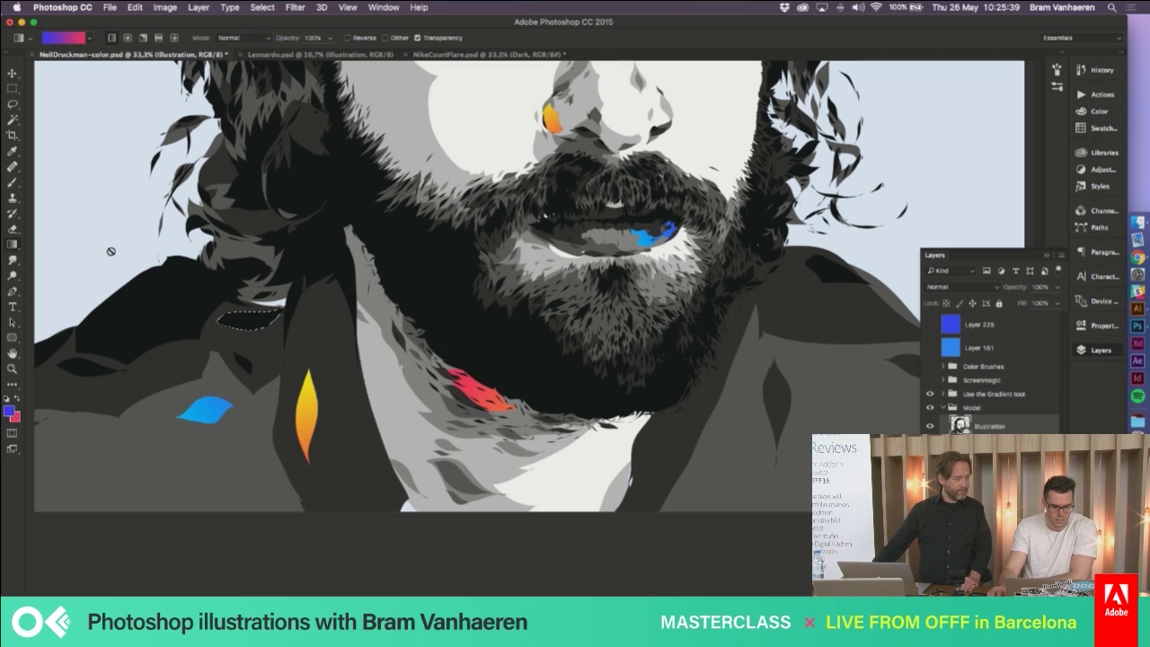
{"action": "key", "text": "super+shift+alt+n"}
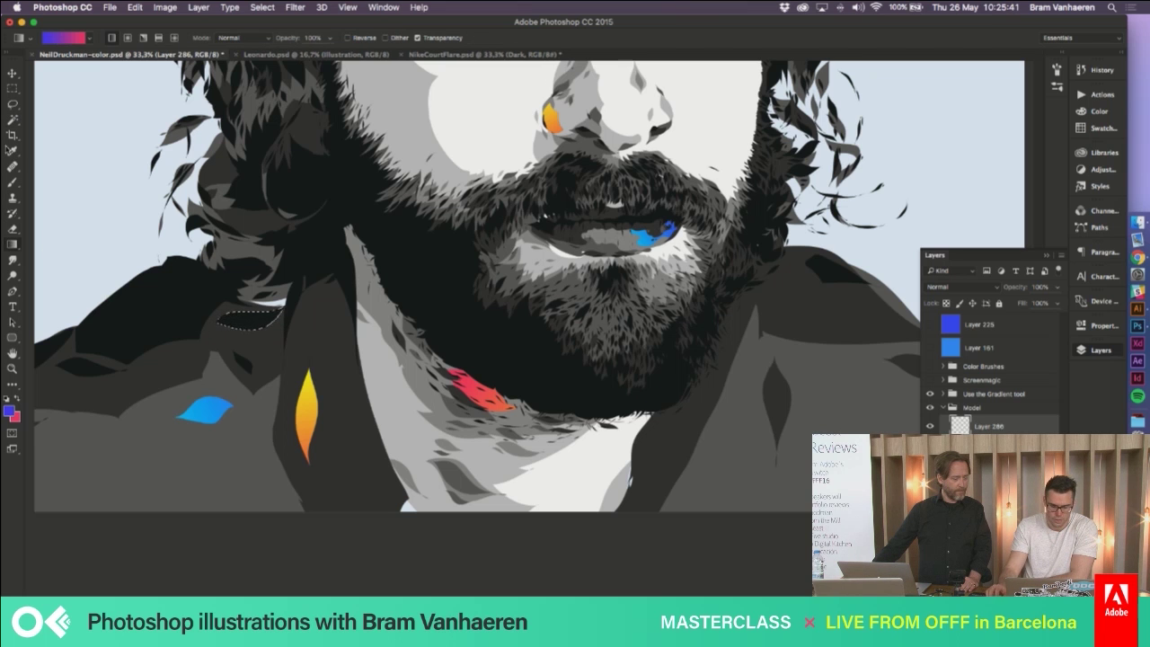
{"action": "left_click_drag", "start_coordinate": [195, 336], "coordinate": [358, 293]}
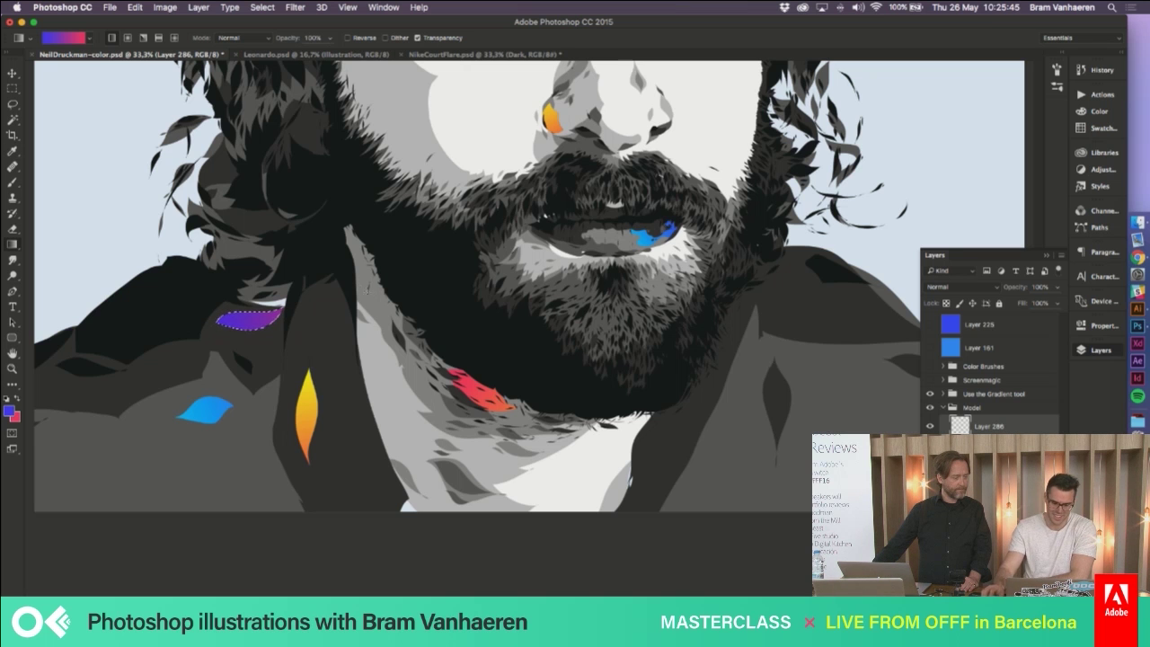
{"action": "left_click", "coordinate": [12, 89]}
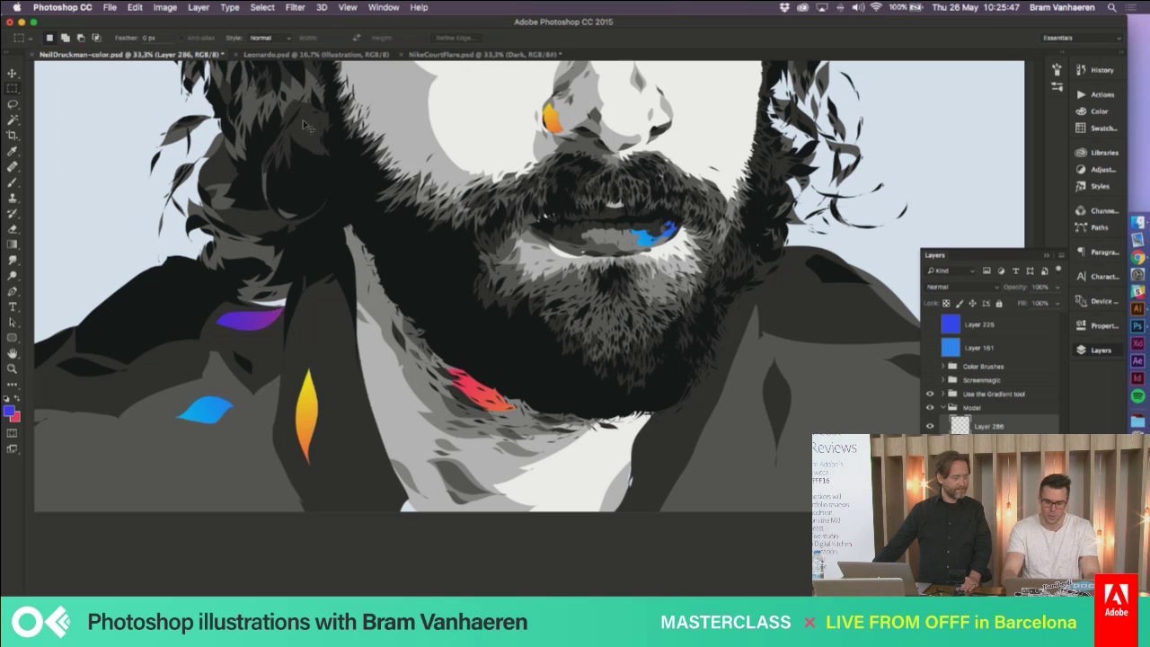
Hide the new gradient shape's layer in the whole portrait and collapse the Model group
{"action": "key", "text": "super+minus"}
{"action": "key", "text": "super+minus"}
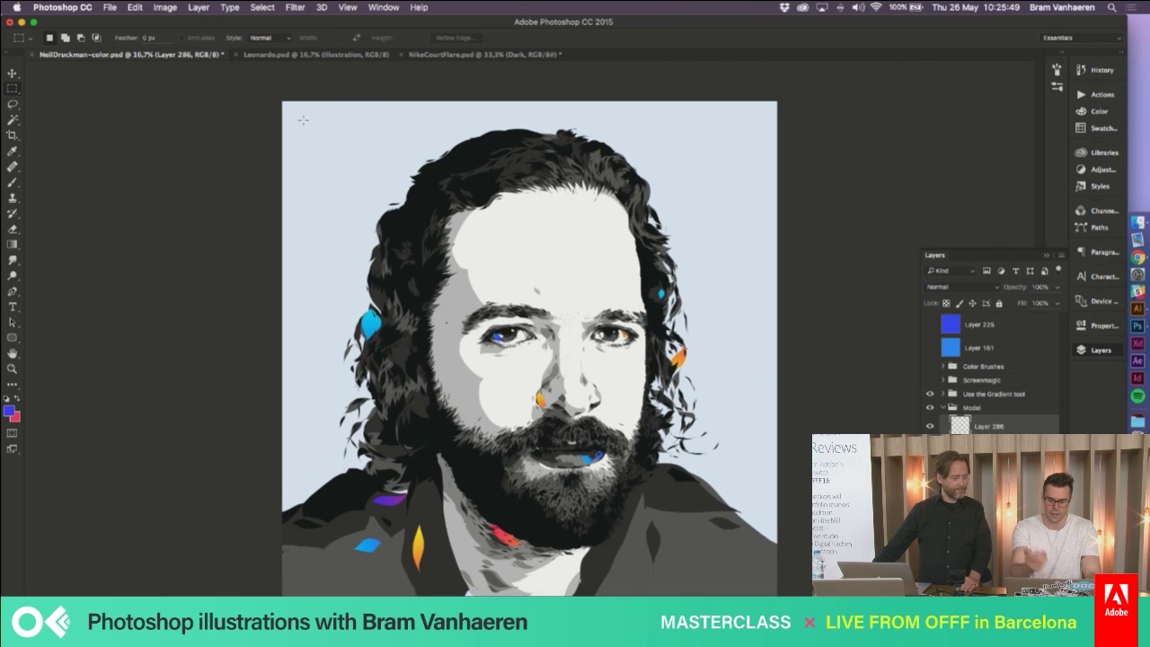
{"action": "left_click", "coordinate": [931, 426]}
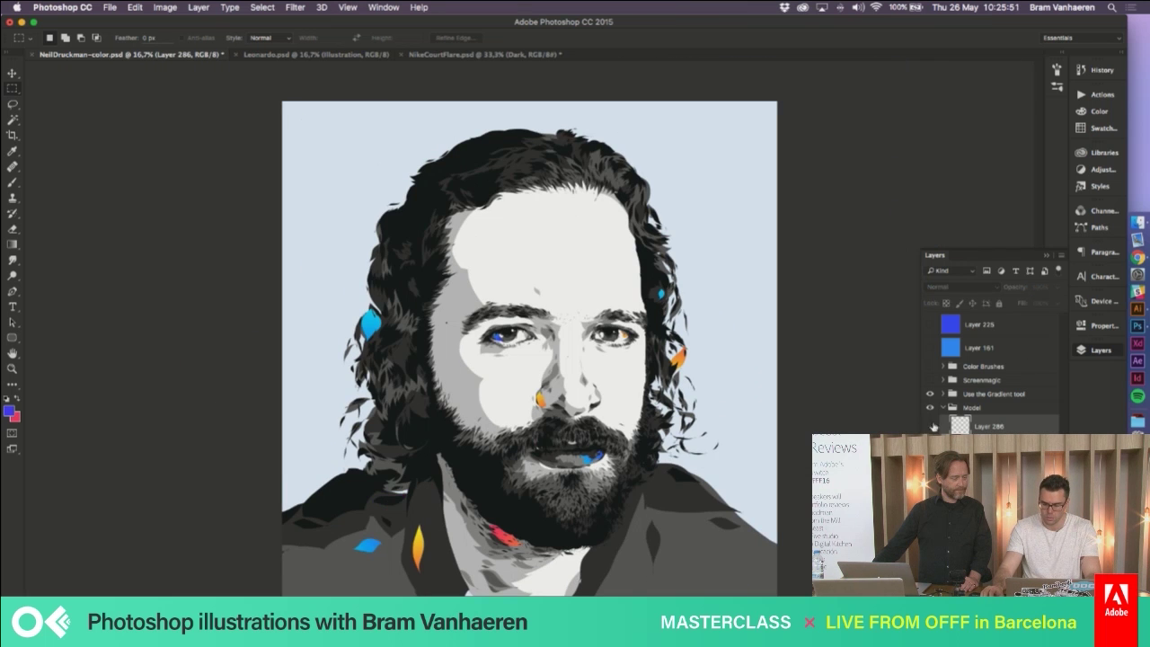
{"action": "left_click", "coordinate": [943, 409]}
Show the Screenmagic and Color Brushes groups plus Layer 161 and Layer 225, and select Layer 161
{"action": "left_click", "coordinate": [930, 380]}
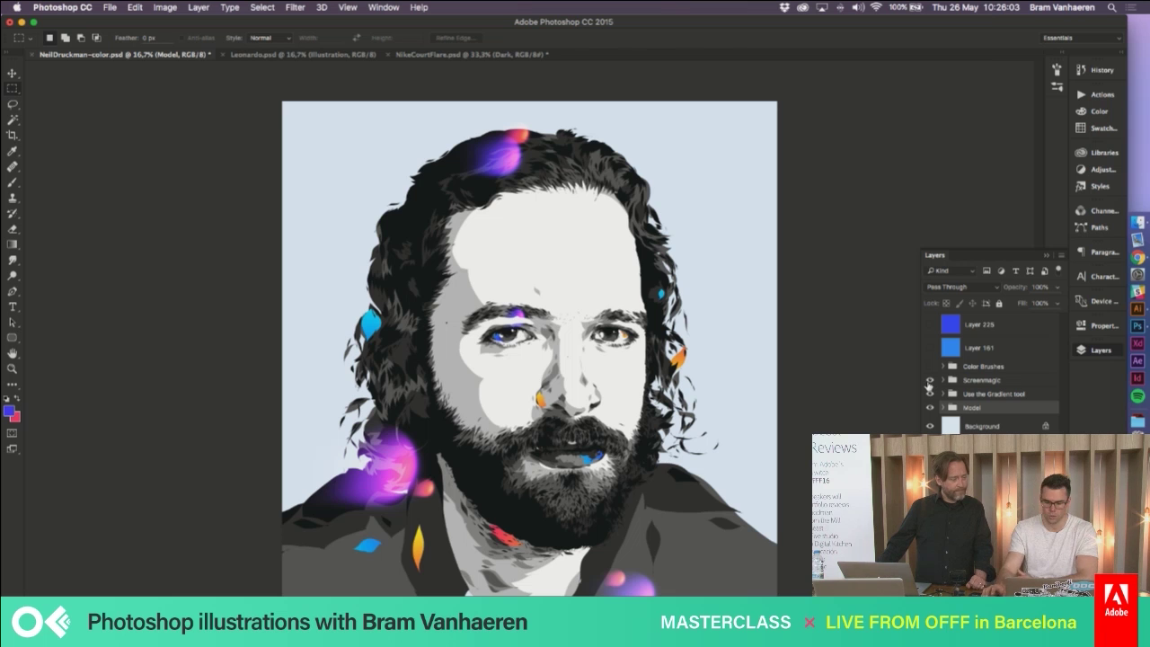
{"action": "left_click", "coordinate": [931, 367]}
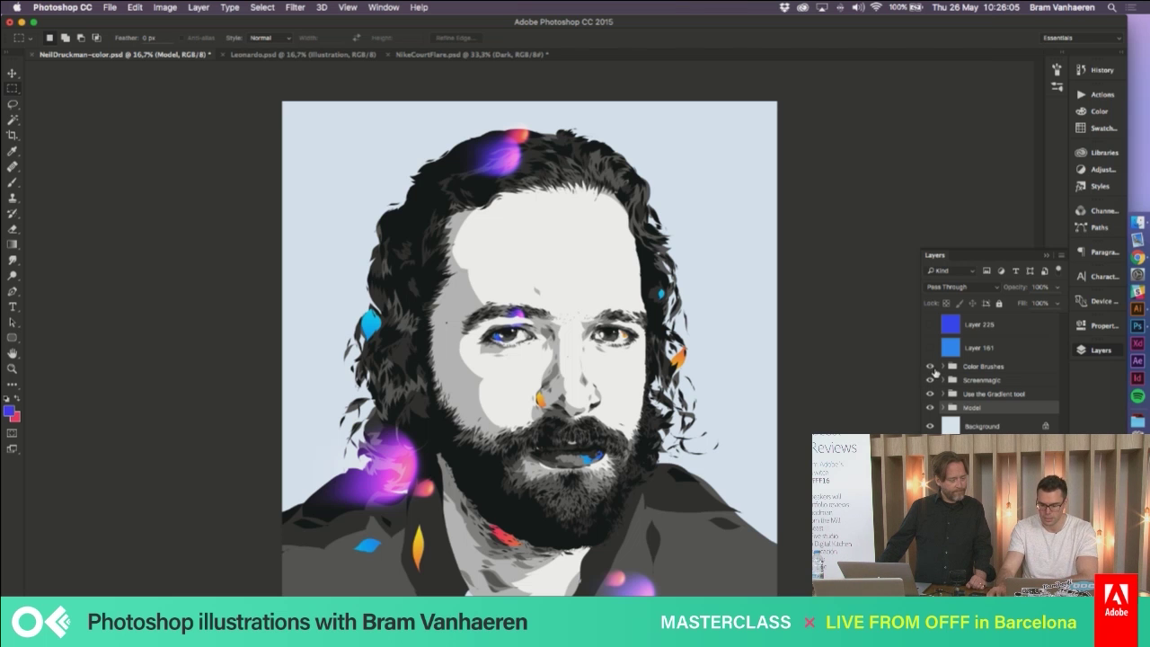
{"action": "left_click", "coordinate": [930, 347]}
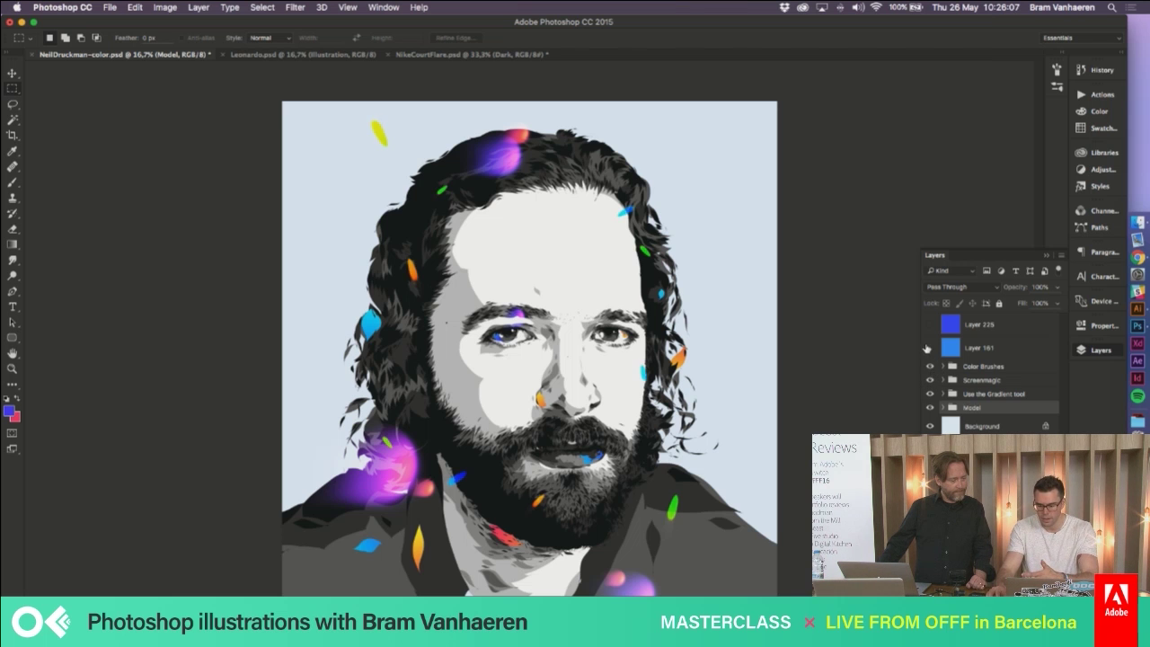
{"action": "left_click", "coordinate": [930, 324]}
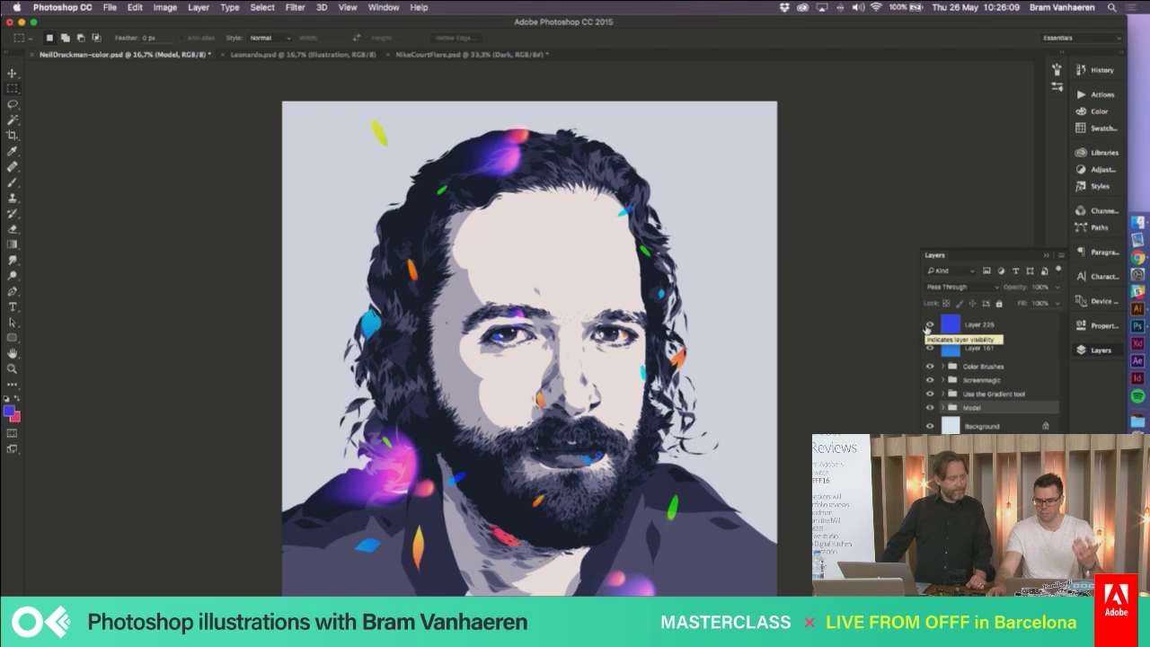
{"action": "left_click", "coordinate": [979, 349]}
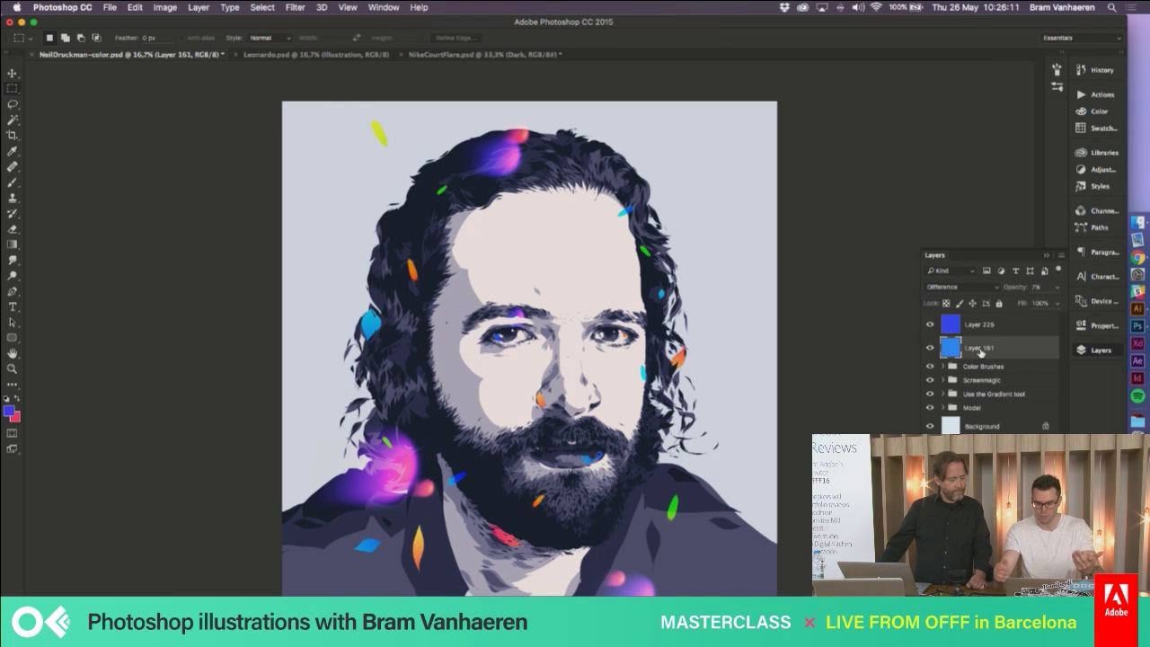
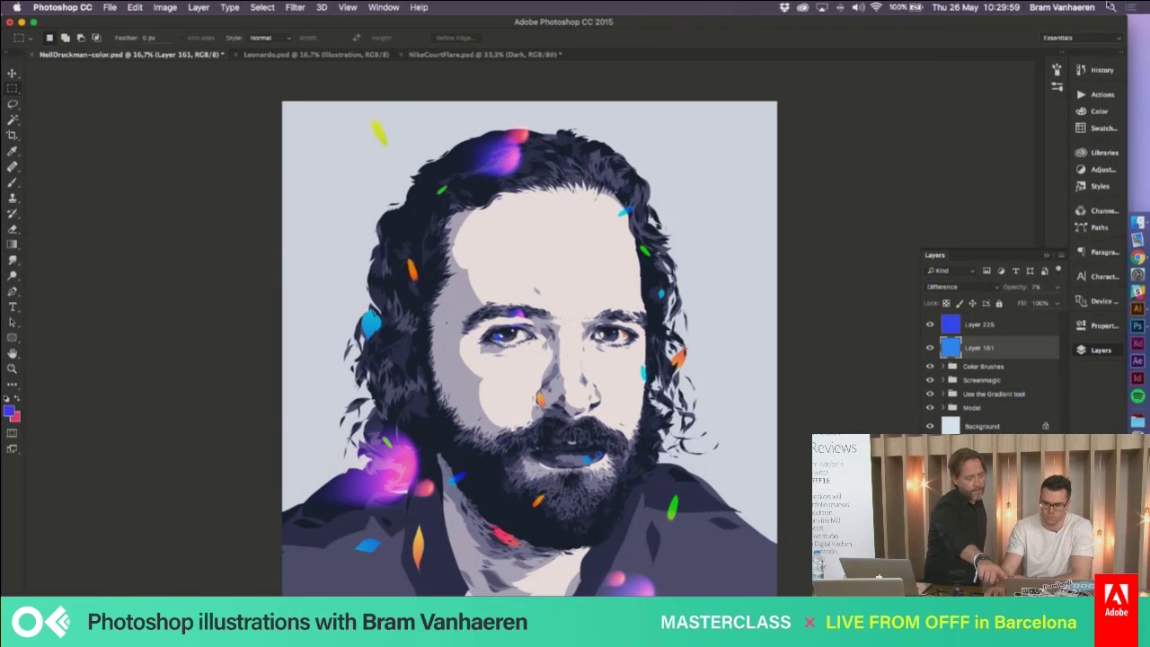
Search the Mac for "color" and open ColorSync Utility
{"action": "left_click", "coordinate": [1139, 7]}
{"action": "left_click", "coordinate": [1138, 7]}
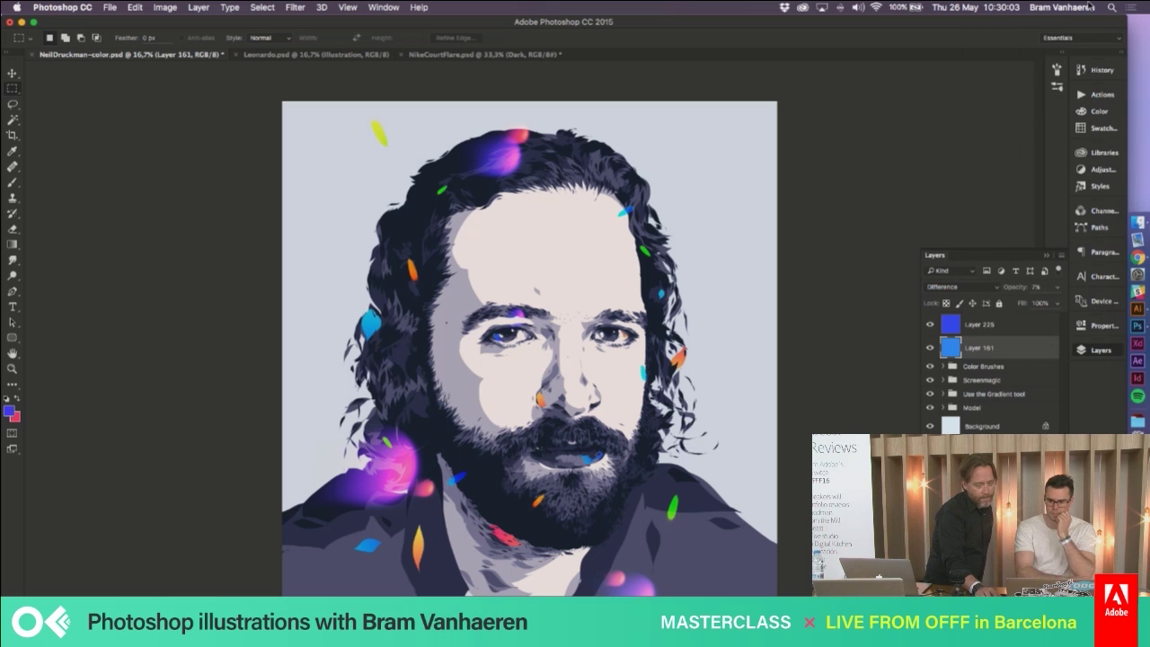
{"action": "left_click", "coordinate": [1113, 7]}
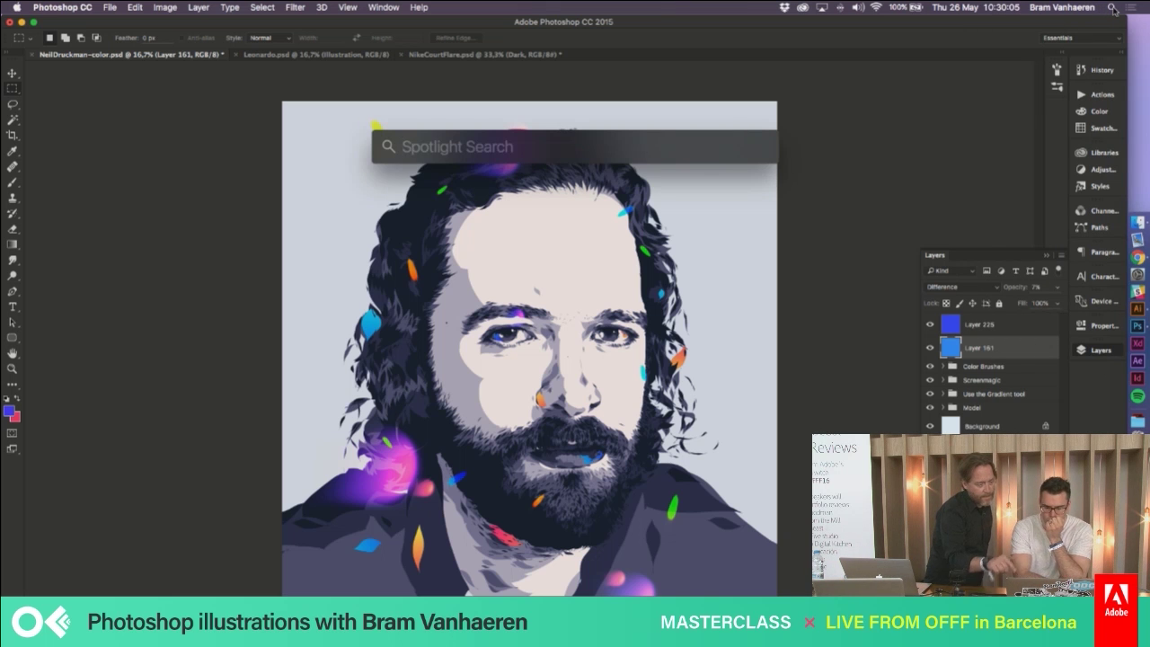
{"action": "type", "text": "color"}
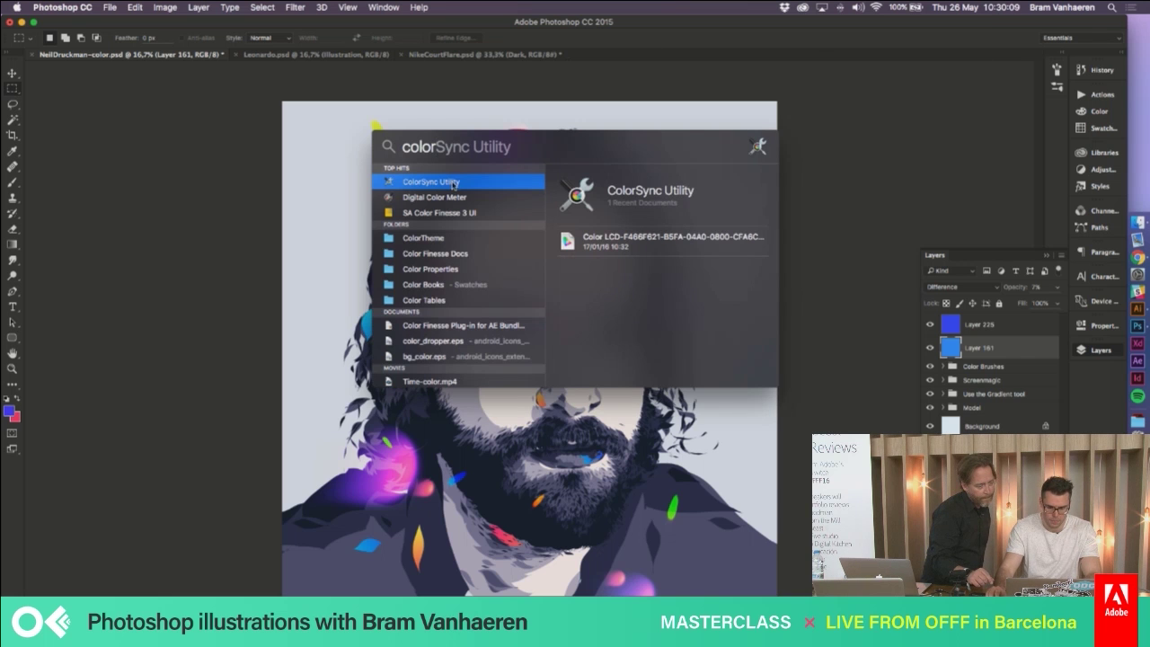
{"action": "key", "text": "Escape"}
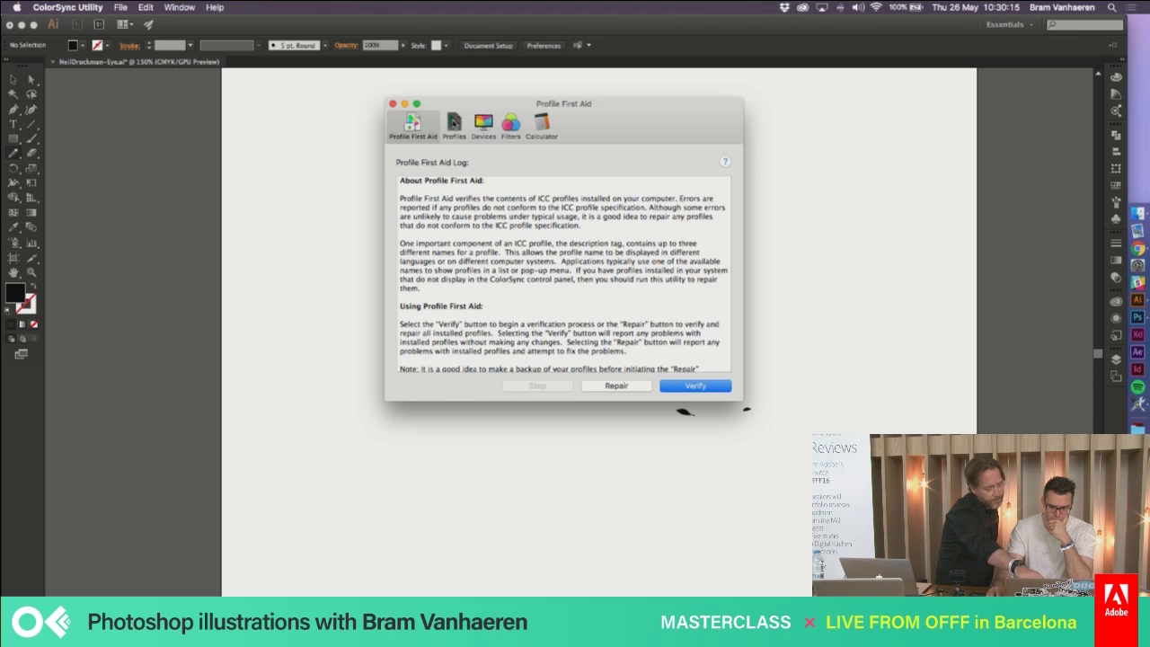
Display the Lab plot of the Adobe RGB (1998) system profile and enlarge the window to view it
{"action": "left_click", "coordinate": [454, 122]}
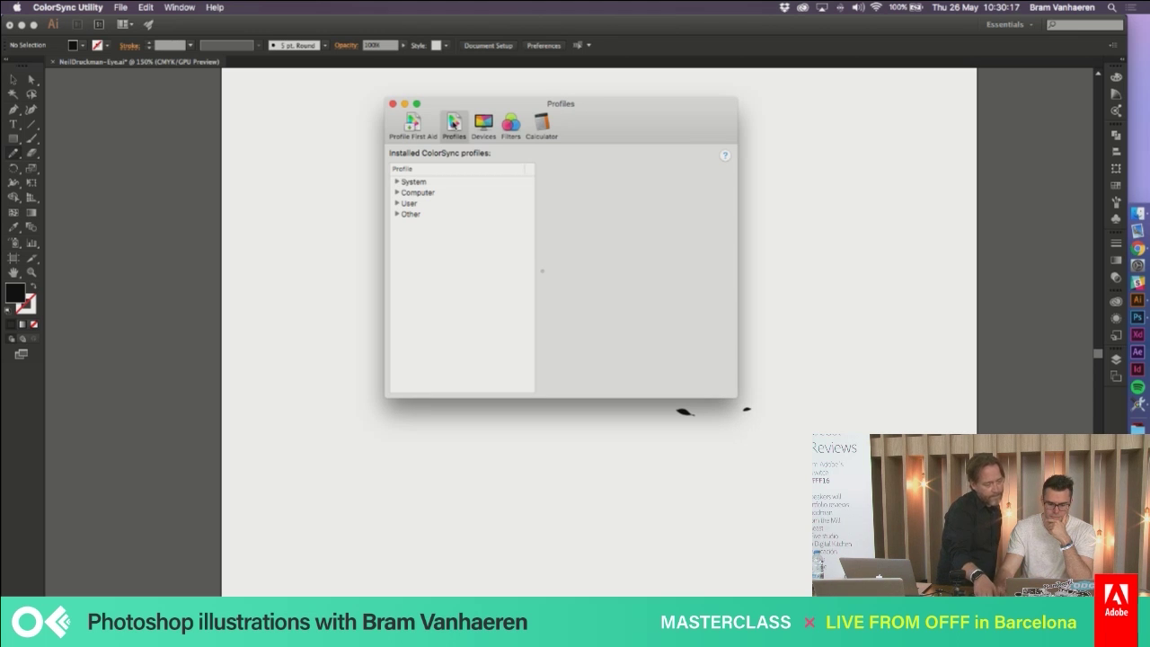
{"action": "left_click", "coordinate": [399, 183]}
{"action": "left_click", "coordinate": [436, 205]}
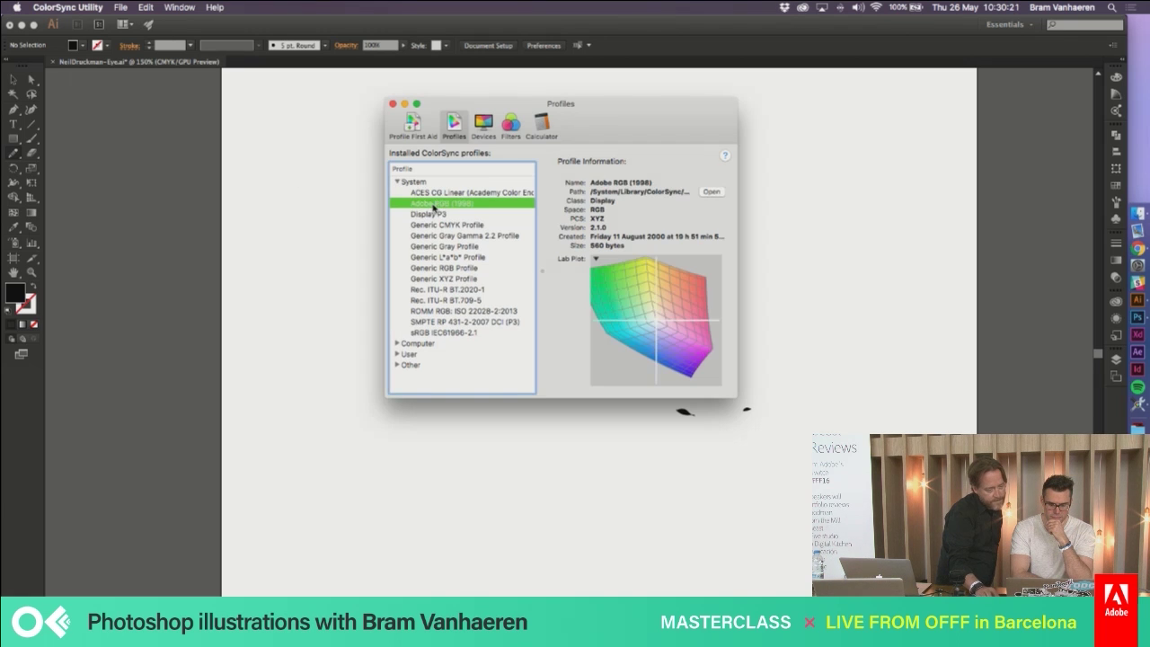
{"action": "left_click_drag", "start_coordinate": [739, 397], "coordinate": [1008, 620]}
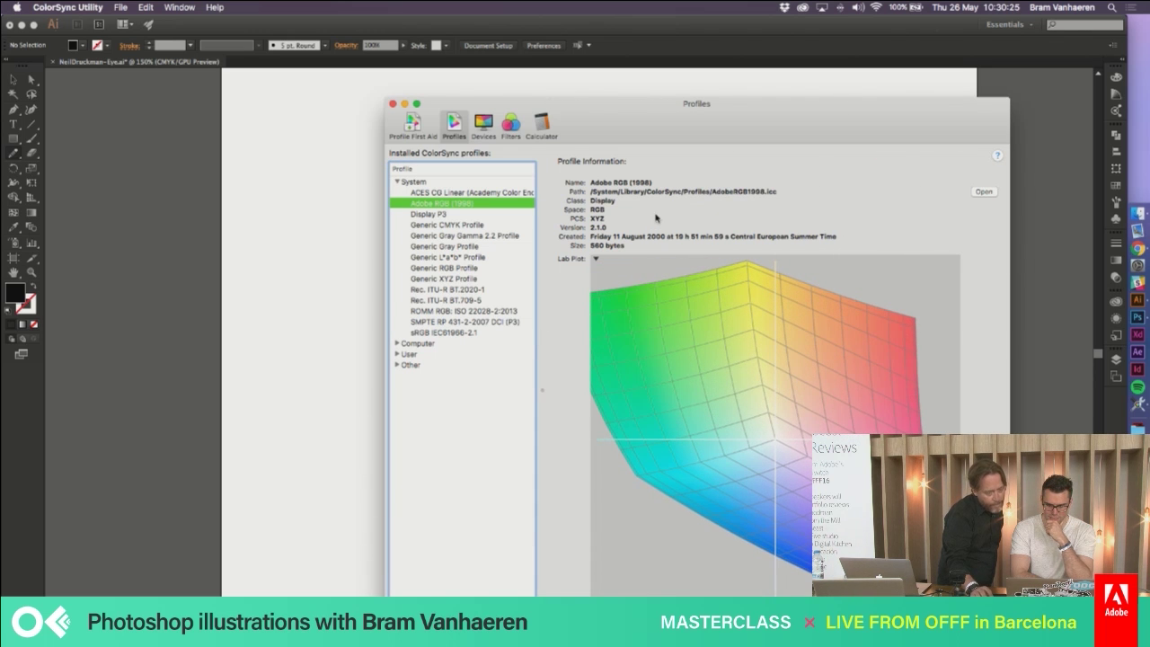
{"action": "left_click_drag", "start_coordinate": [618, 115], "coordinate": [586, 90]}
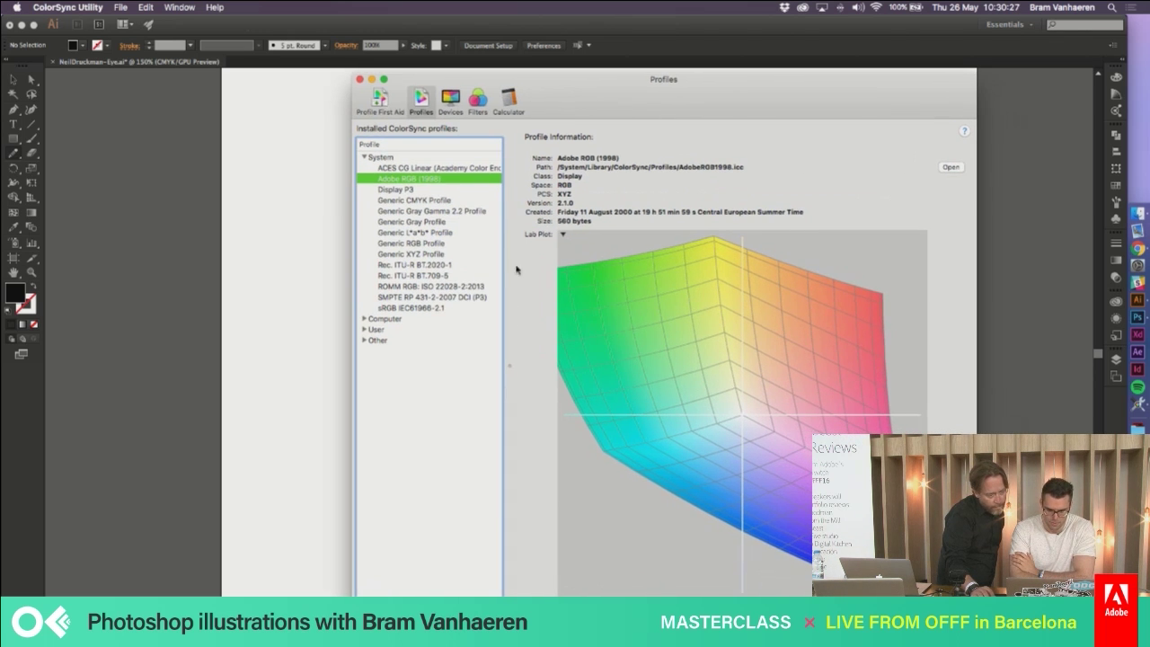
Hold the Adobe RGB (1998) plot for comparison and examine the Generic CMYK Profile against it from a rotated 3D angle
{"action": "left_click", "coordinate": [427, 201]}
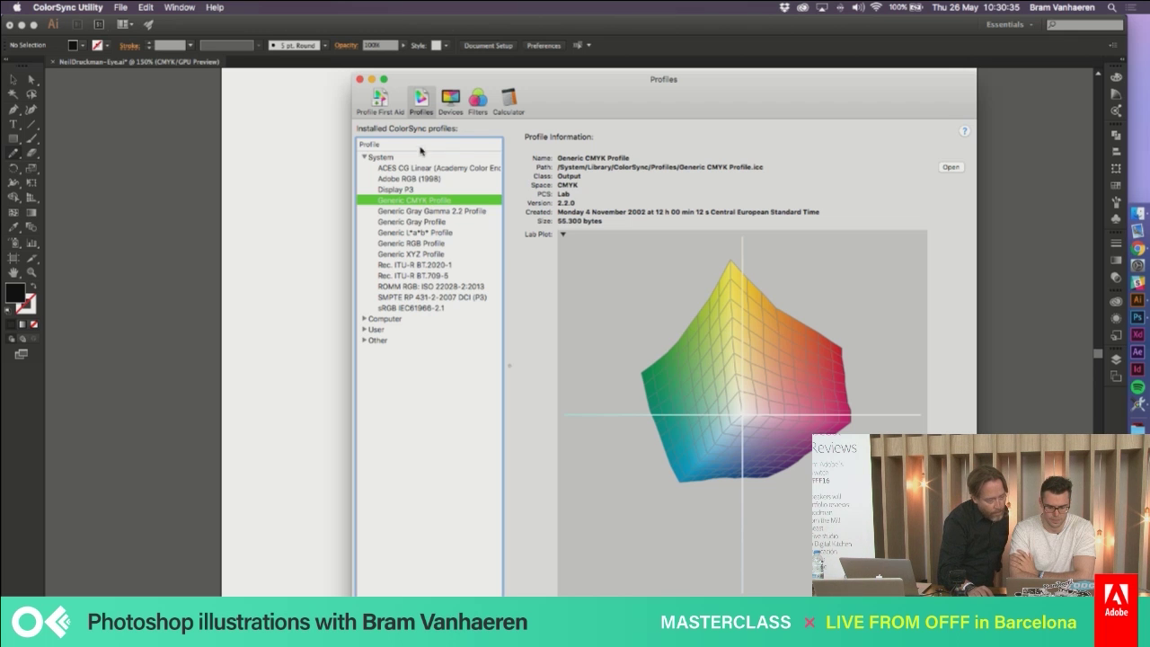
{"action": "left_click", "coordinate": [407, 180]}
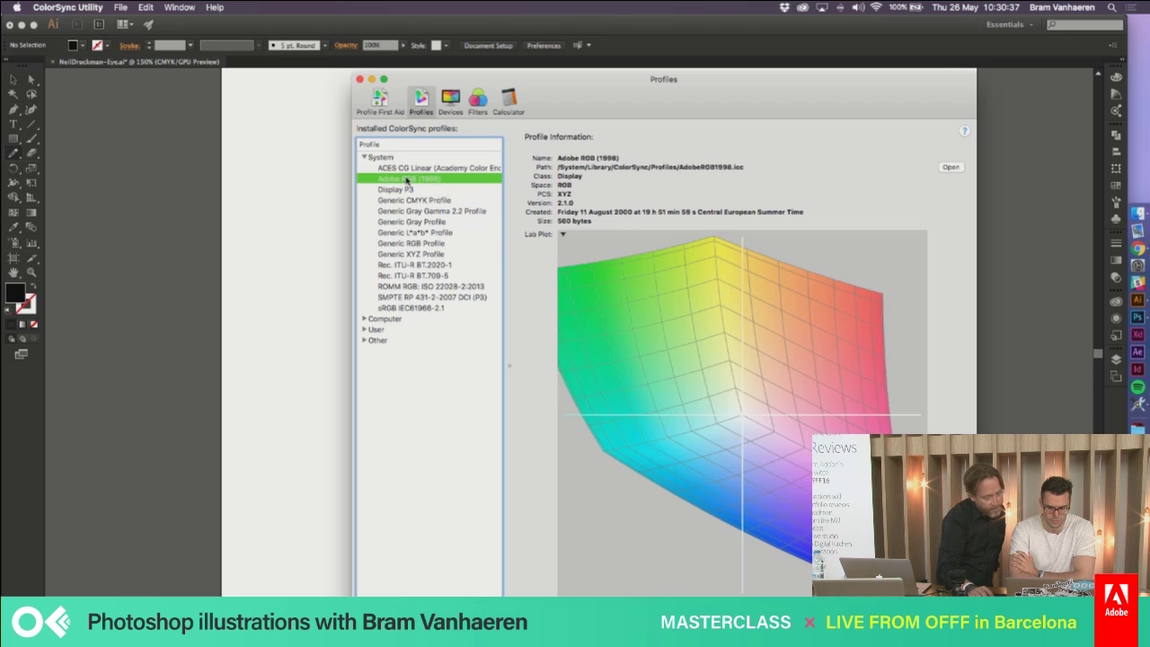
{"action": "left_click", "coordinate": [562, 234]}
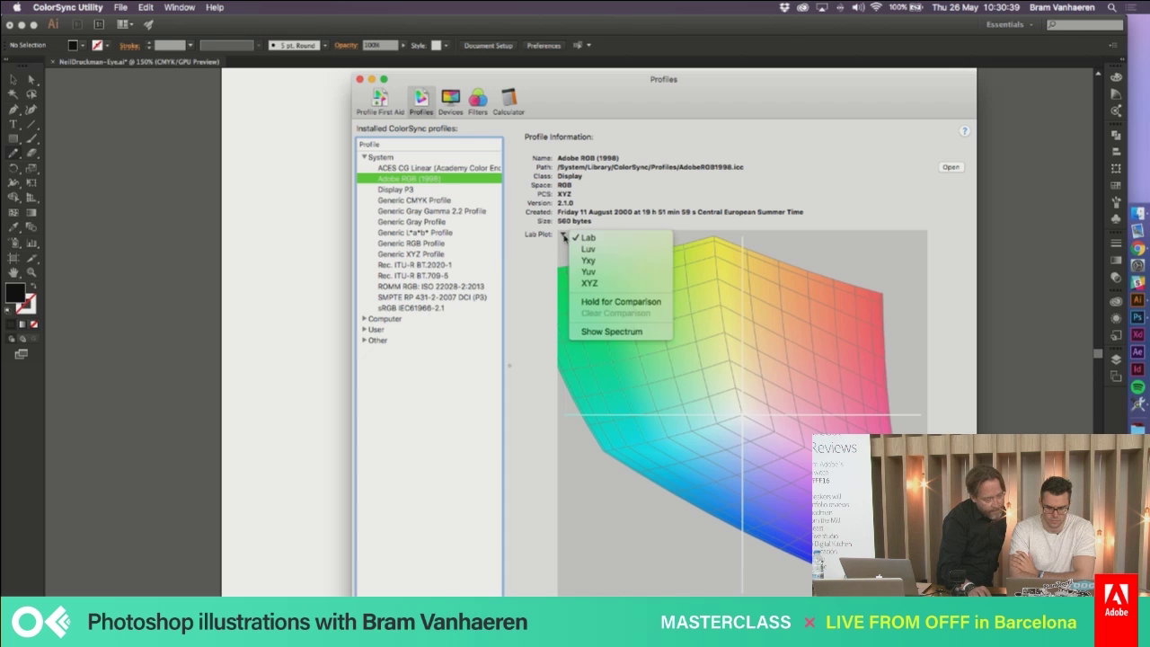
{"action": "left_click", "coordinate": [611, 302]}
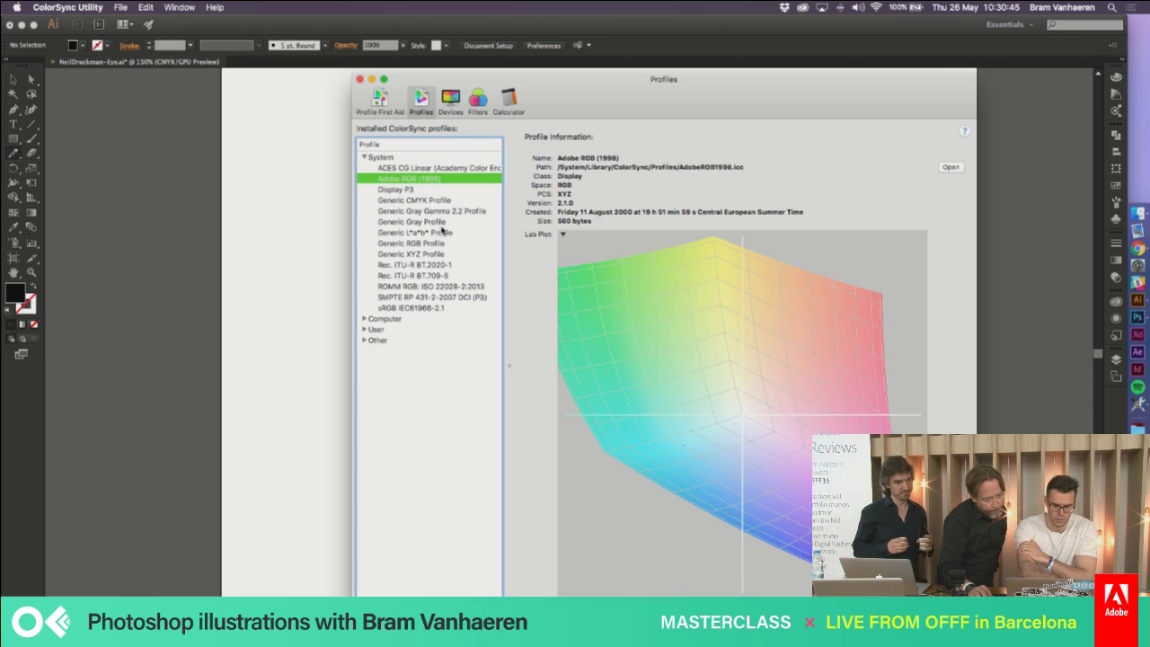
{"action": "left_click", "coordinate": [447, 201]}
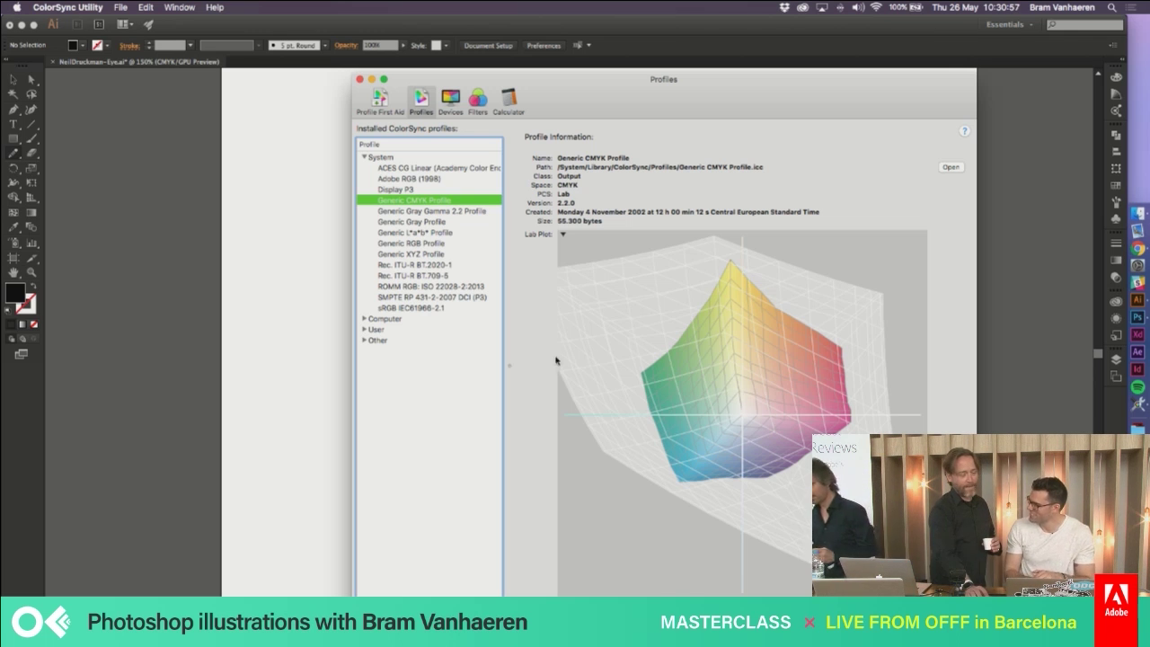
{"action": "left_click_drag", "start_coordinate": [680, 428], "coordinate": [718, 411]}
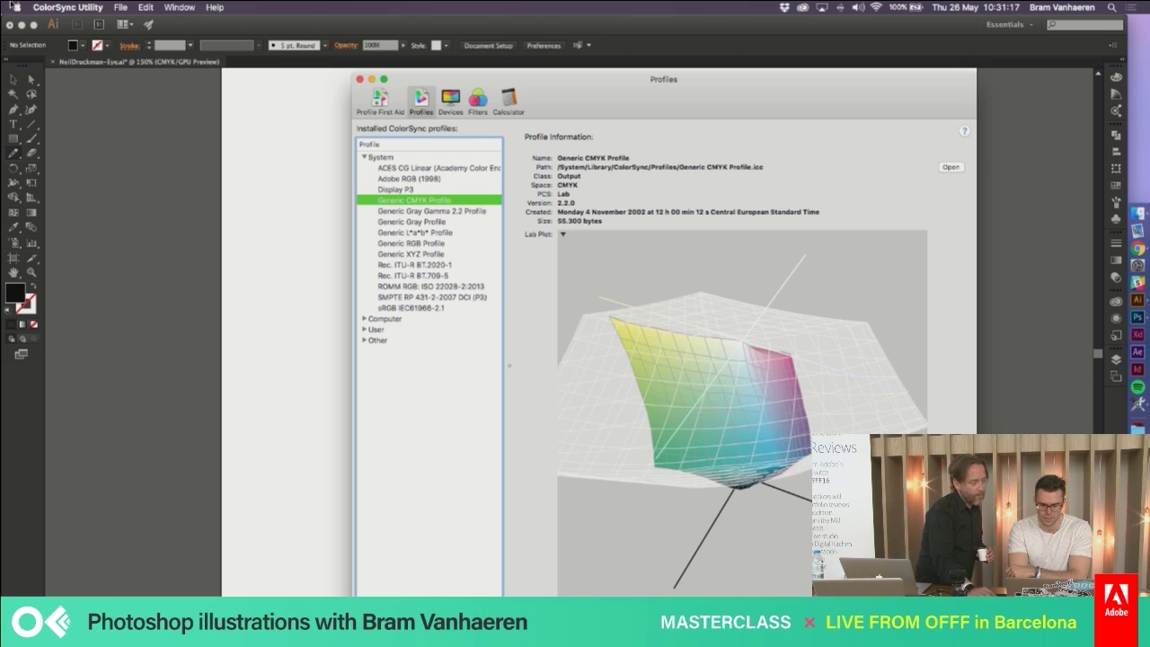
Quit ColorSync Utility and examine the face in the Leonardo.psd portrait in Photoshop up close
{"action": "left_click", "coordinate": [46, 6]}
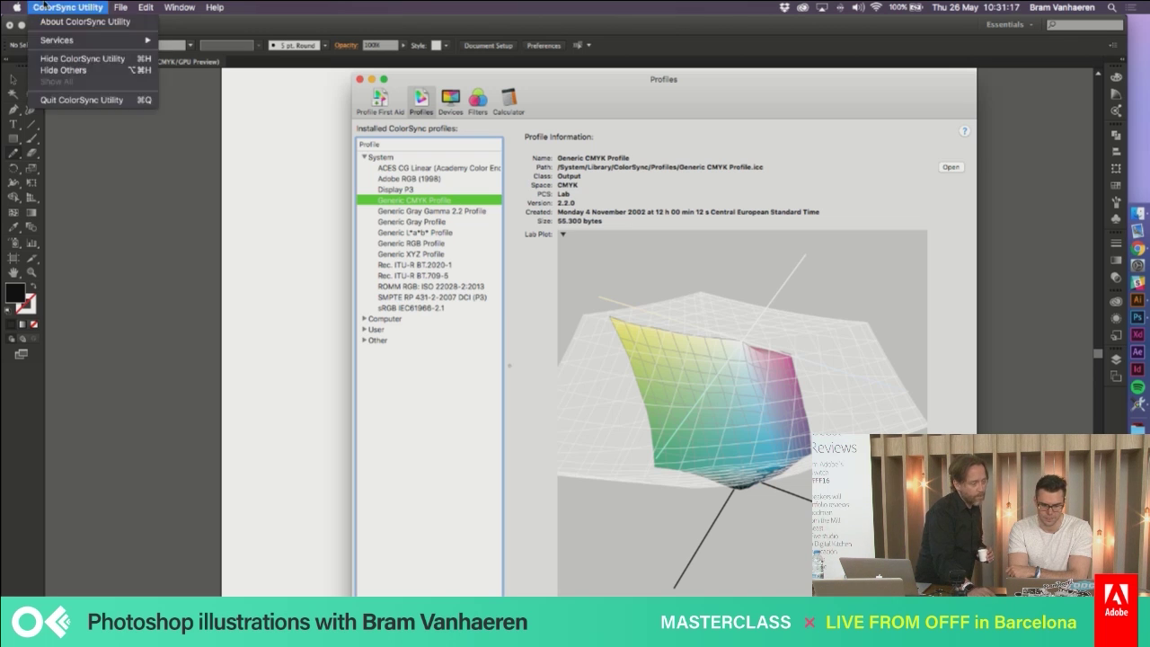
{"action": "left_click", "coordinate": [51, 102]}
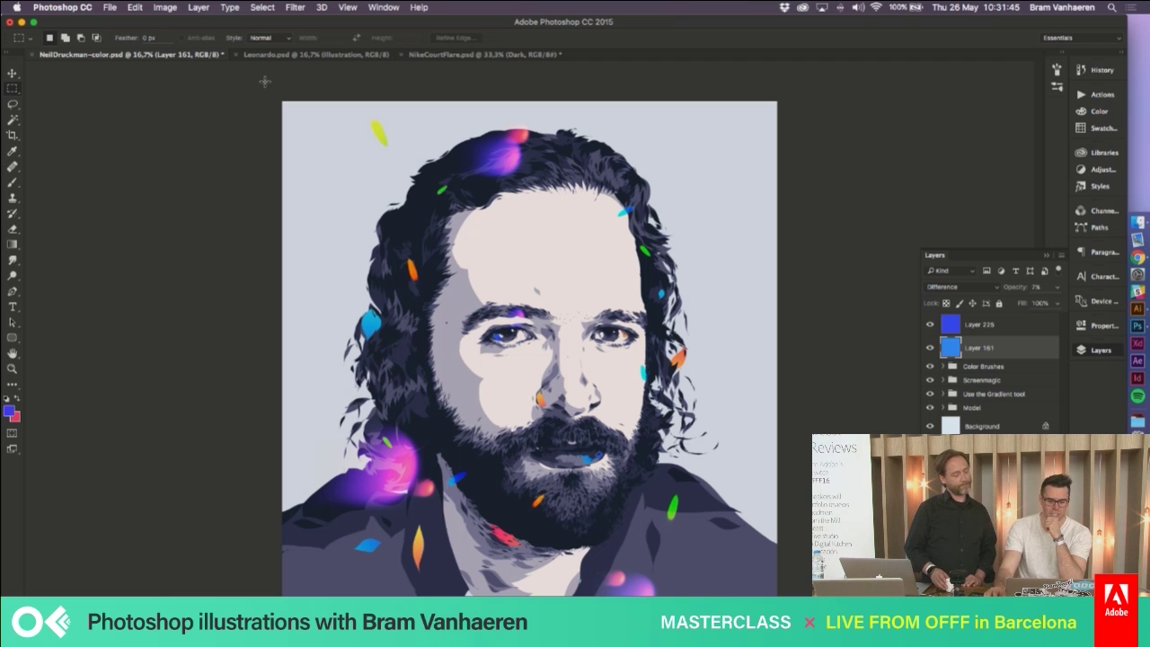
{"action": "left_click", "coordinate": [313, 56]}
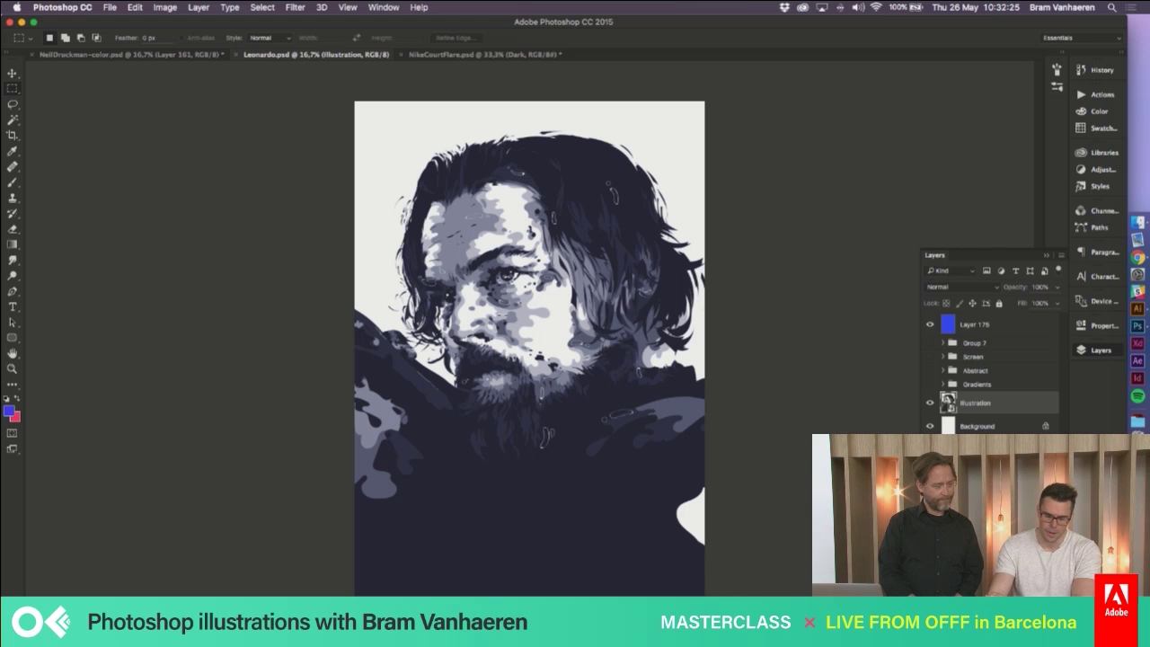
{"action": "key", "text": "super+plus"}
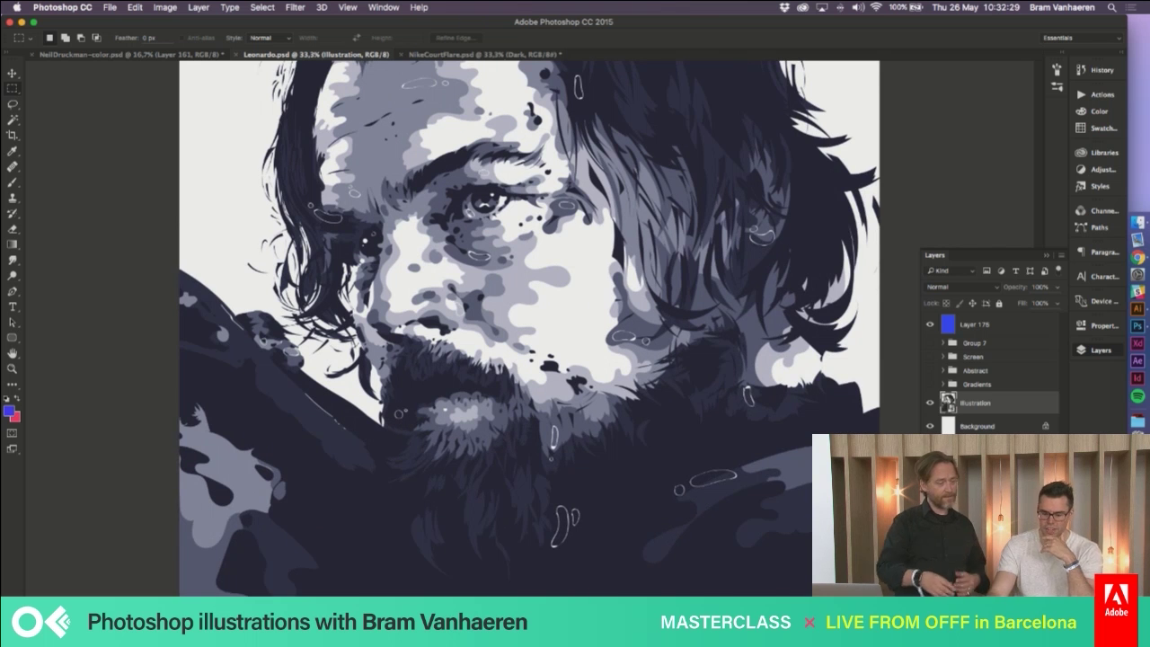
Examine the hair, beard and clothing of the flat, uncoloured Leonardo.psd portrait
{"action": "scroll", "coordinate": [729, 356], "scroll_direction": "up", "scroll_amount": 3}
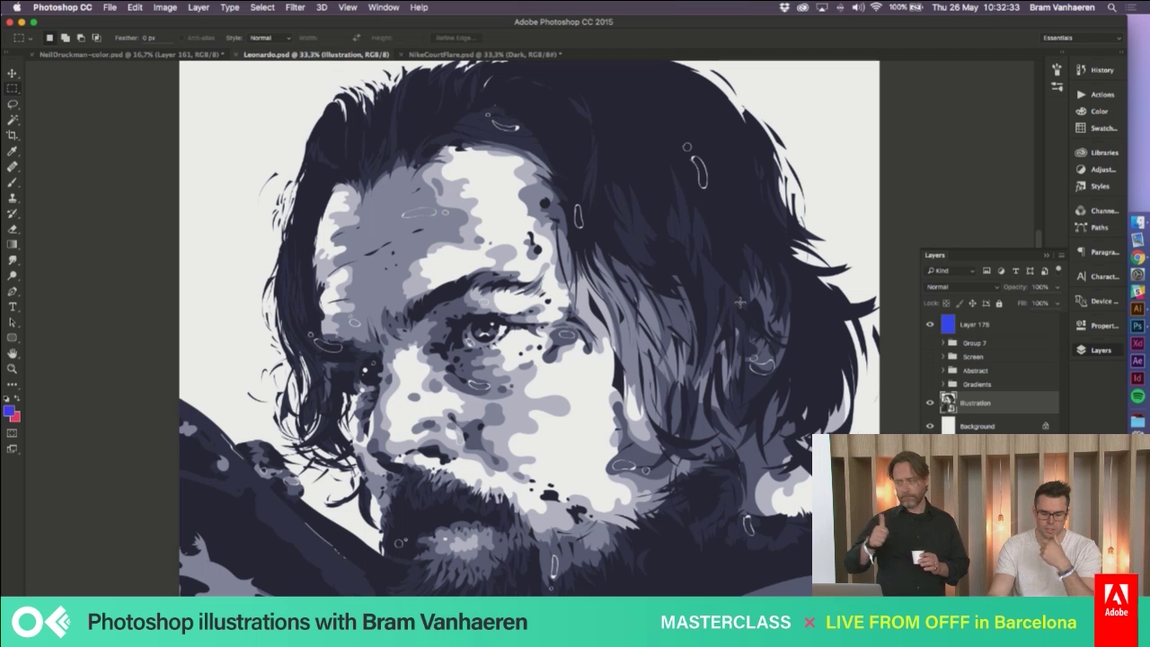
{"action": "scroll", "coordinate": [485, 371], "scroll_direction": "down", "scroll_amount": 4}
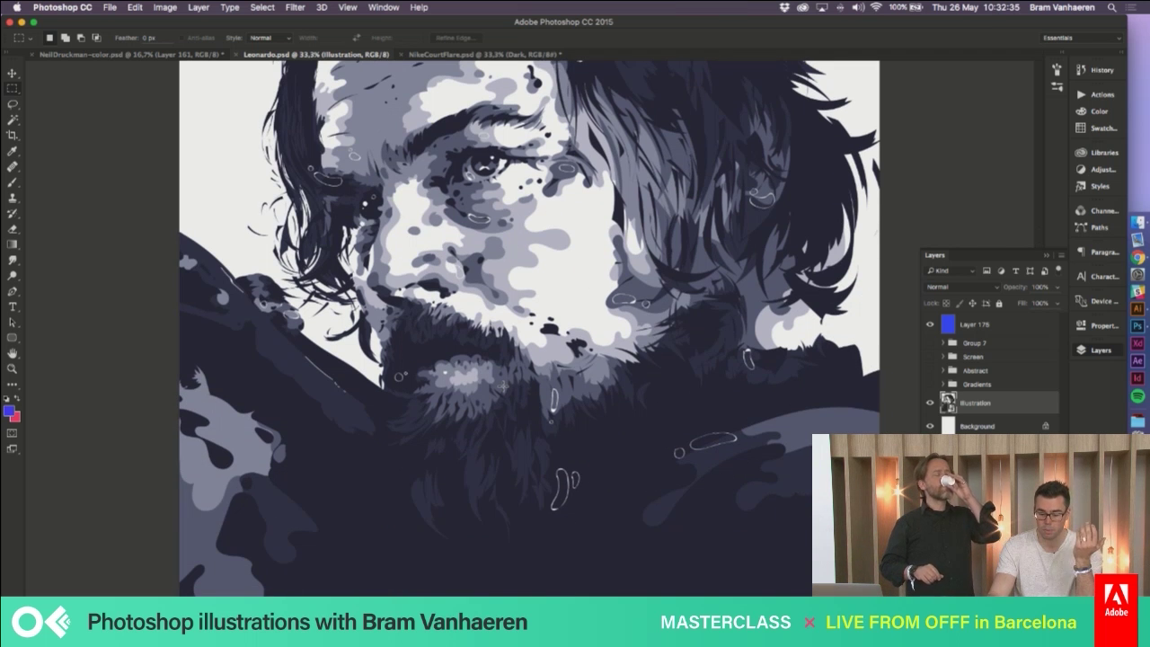
{"action": "scroll", "coordinate": [504, 387], "scroll_direction": "down", "scroll_amount": 1}
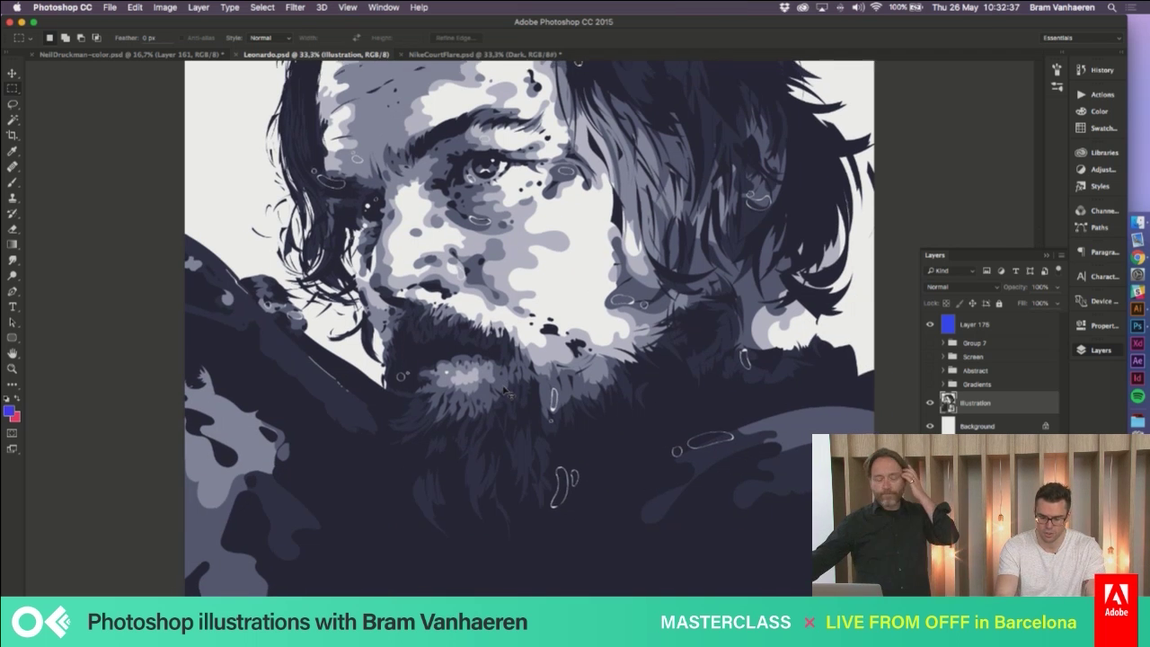
{"action": "scroll", "coordinate": [504, 391], "scroll_direction": "down", "scroll_amount": 1}
{"action": "scroll", "coordinate": [504, 391], "scroll_direction": "down", "scroll_amount": 1}
{"action": "scroll", "coordinate": [505, 391], "scroll_direction": "up", "scroll_amount": 1}
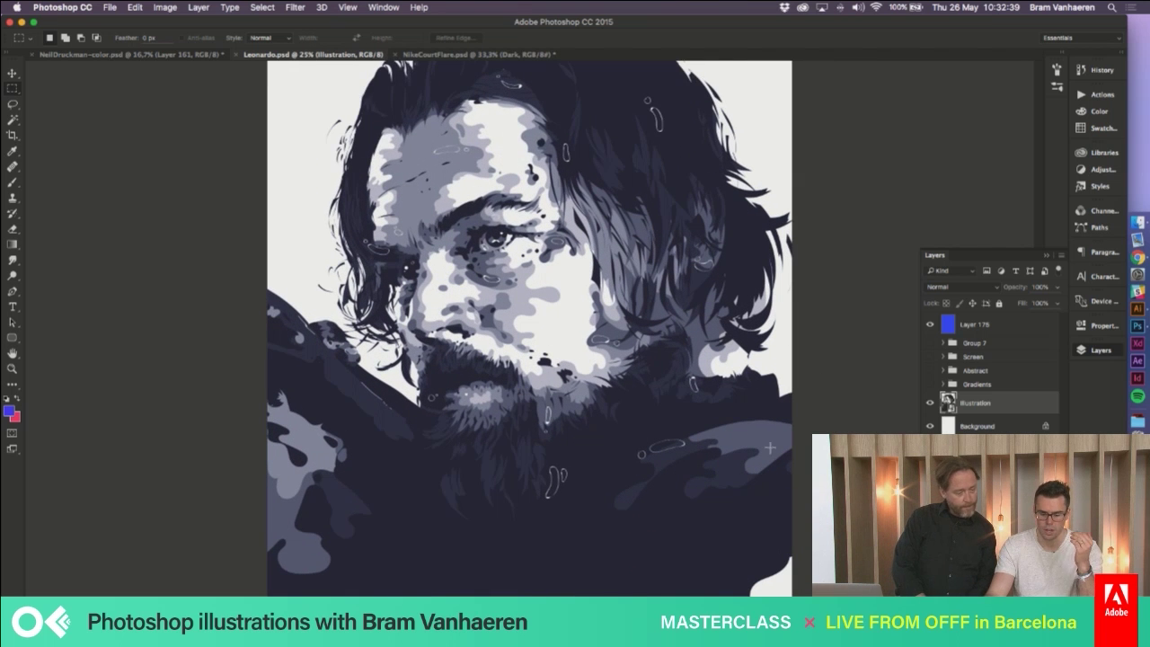
{"action": "scroll", "coordinate": [557, 490], "scroll_direction": "down", "scroll_amount": 3}
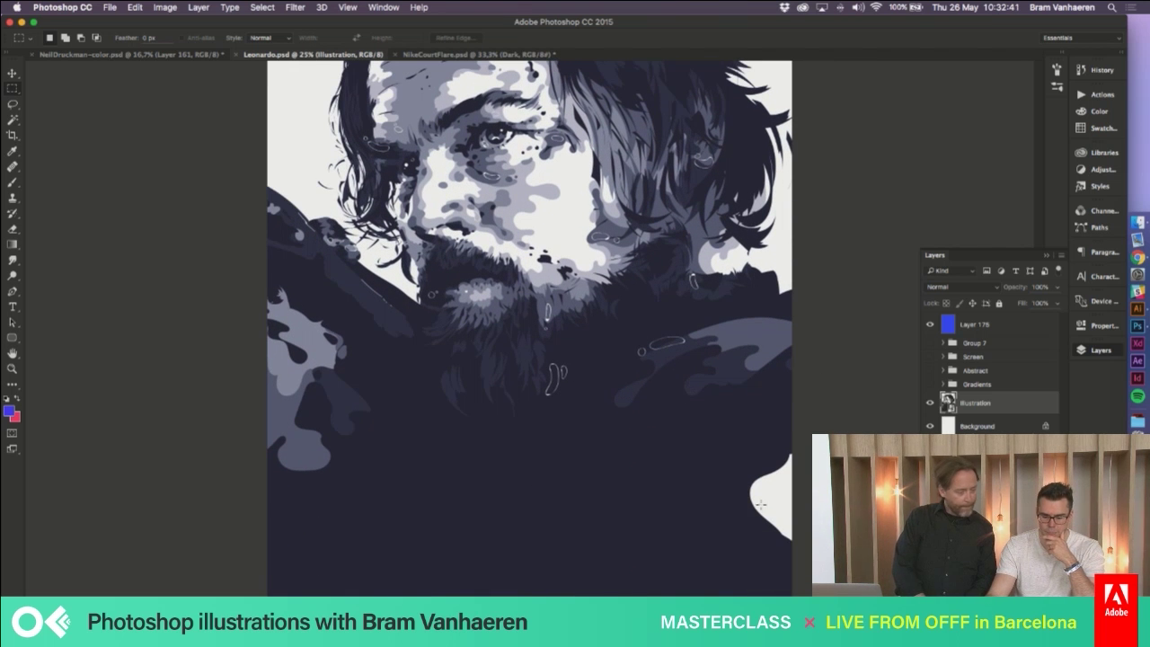
{"action": "scroll", "coordinate": [678, 473], "scroll_direction": "up", "scroll_amount": 1}
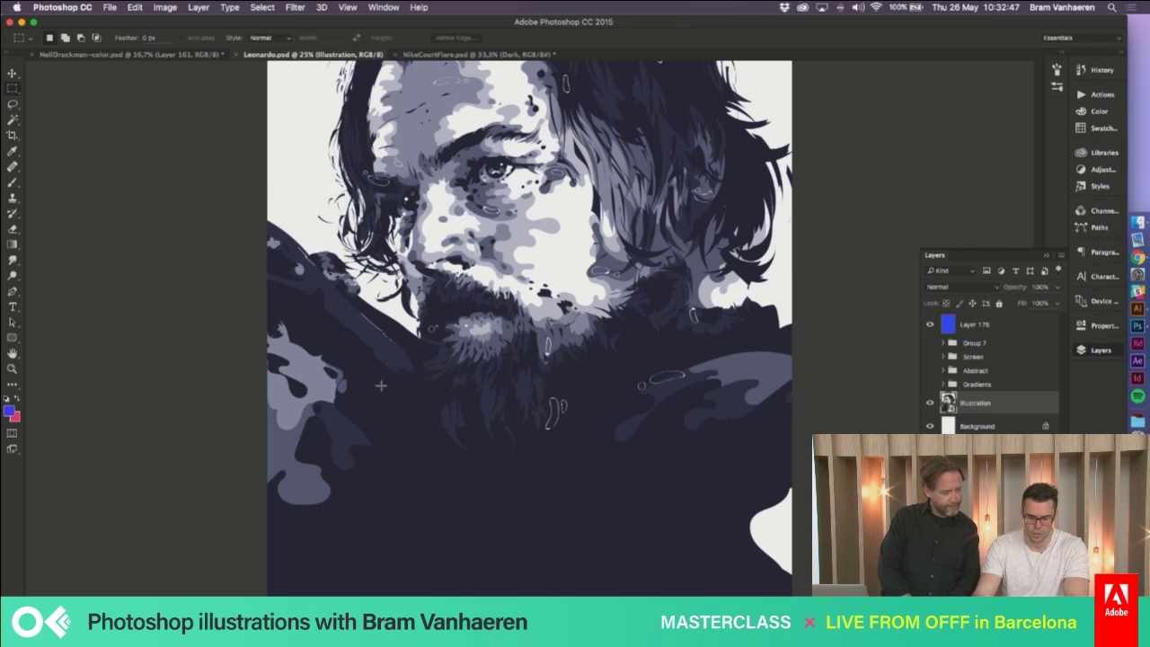
{"action": "scroll", "coordinate": [387, 502], "scroll_direction": "up", "scroll_amount": 1}
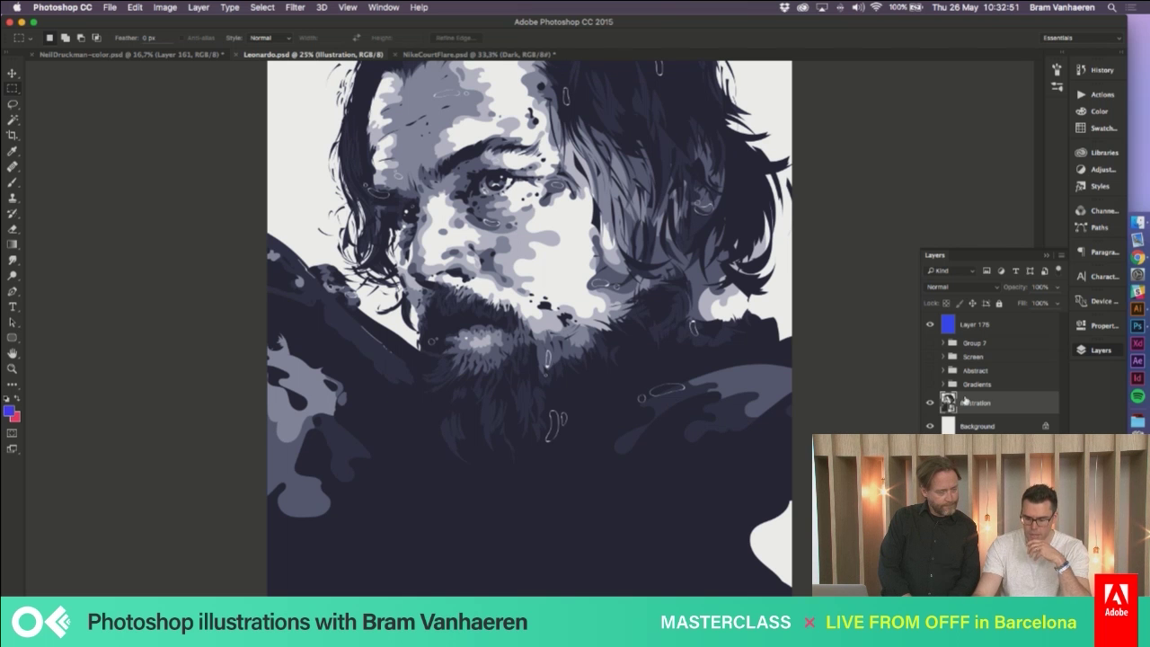
Make the Gradients, Abstract, Screen and Group 7 layer groups visible over the portrait
{"action": "left_click_drag", "start_coordinate": [931, 383], "coordinate": [932, 372]}
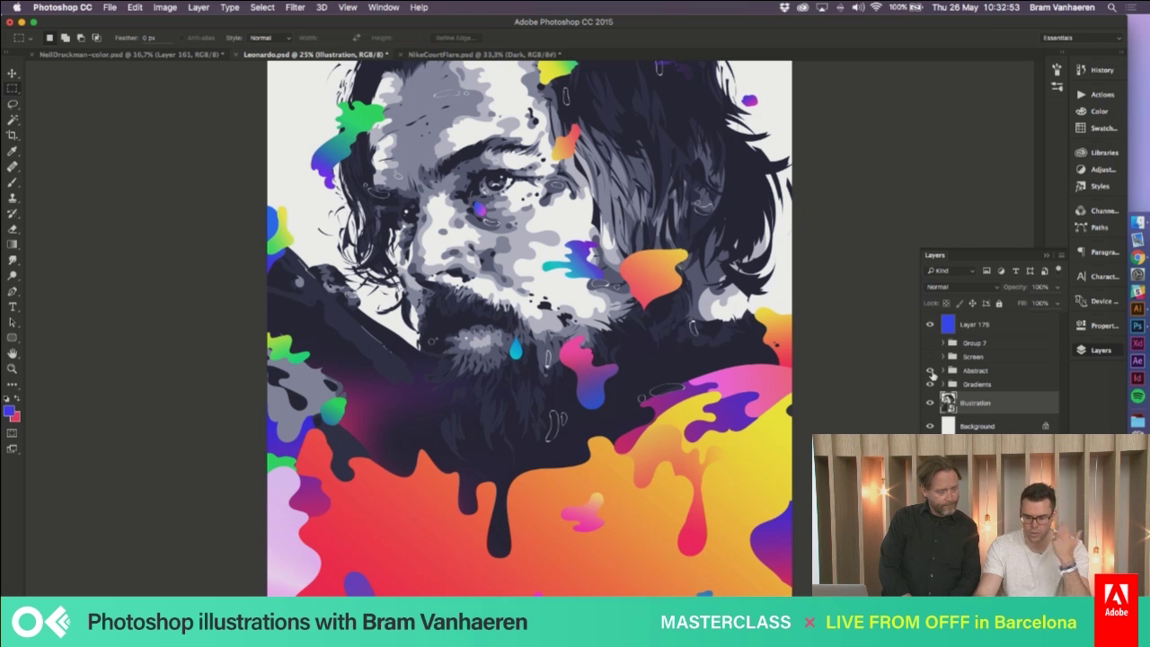
{"action": "key", "text": "super+minus"}
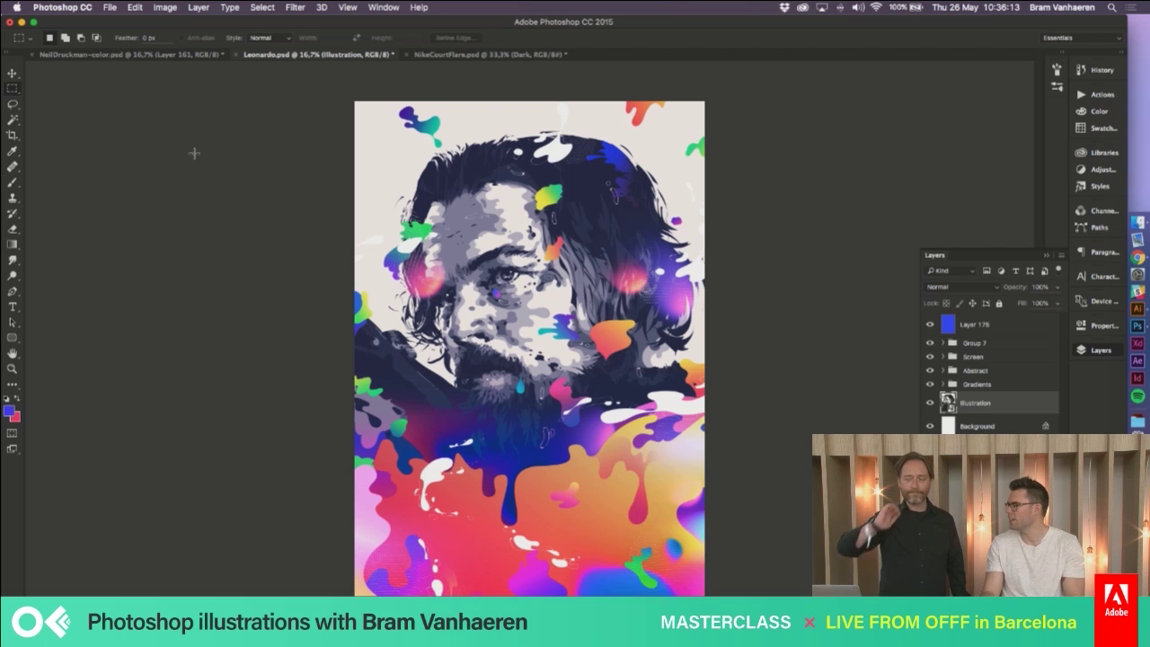
In NikeCourtFlare.psd, collapse the "What are you doing?" group and leave the "Hodor?" and "Light up" groups visible
{"action": "left_click", "coordinate": [519, 56]}
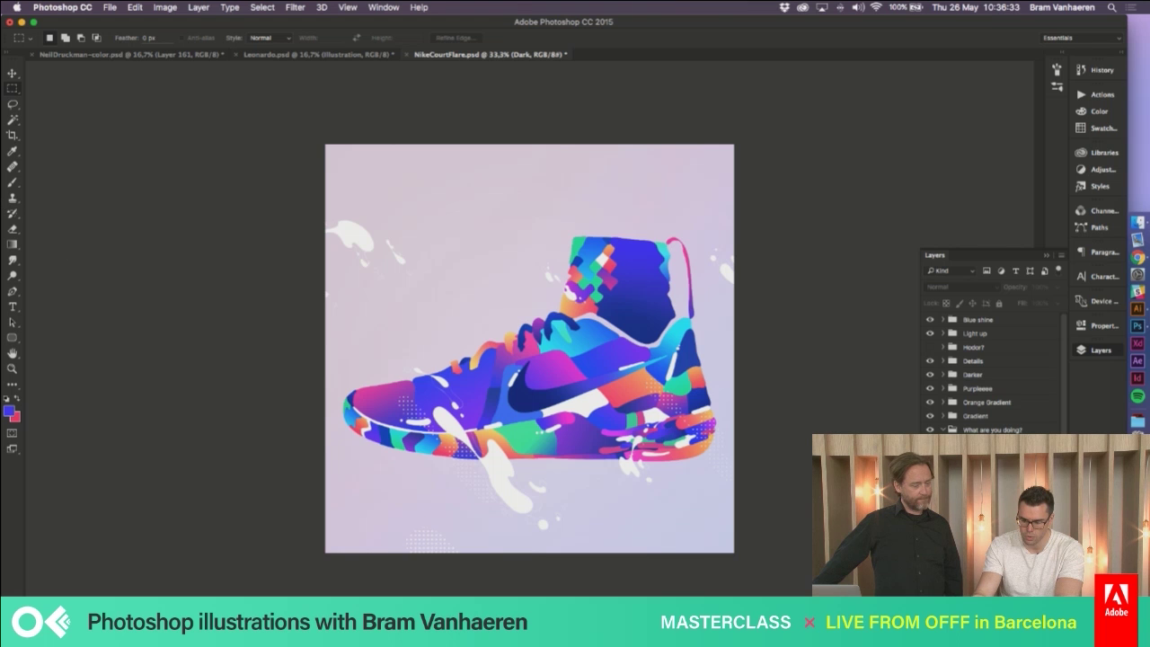
{"action": "left_click", "coordinate": [930, 347]}
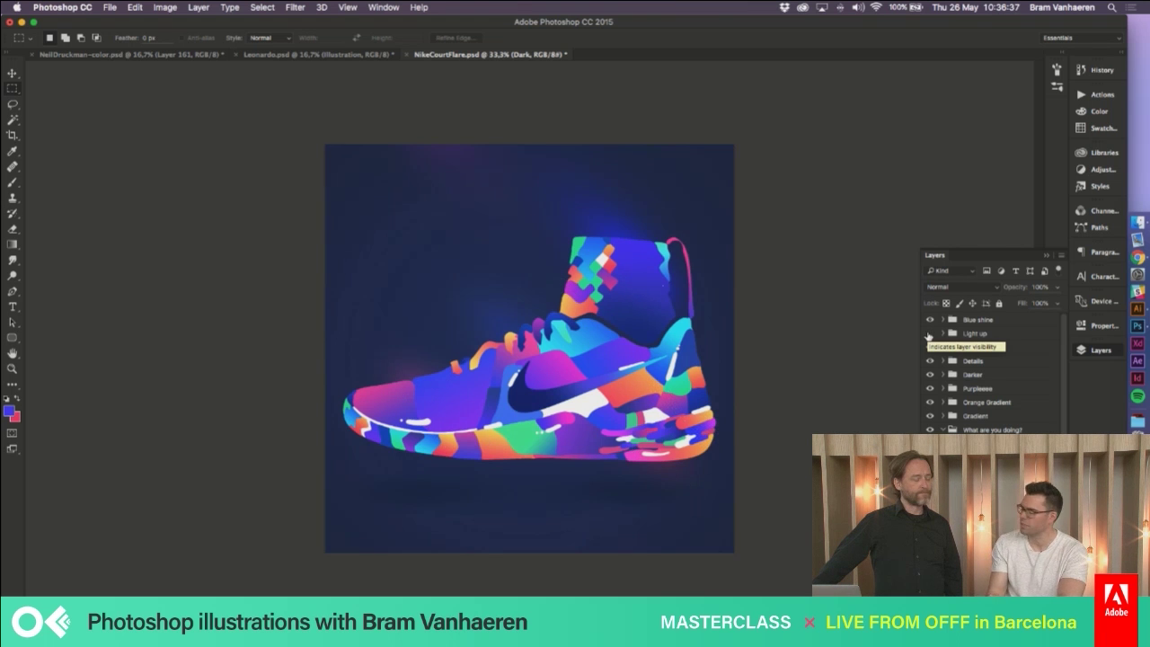
{"action": "left_click", "coordinate": [930, 334]}
{"action": "left_click", "coordinate": [953, 429]}
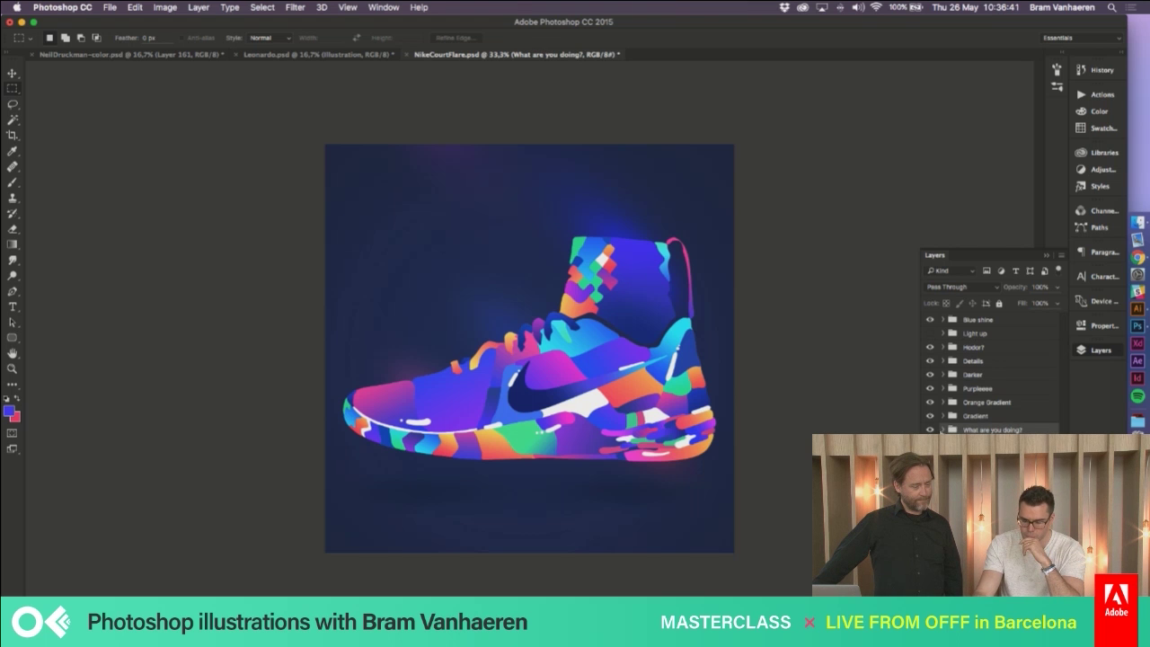
{"action": "left_click", "coordinate": [929, 319], "text": "alt"}
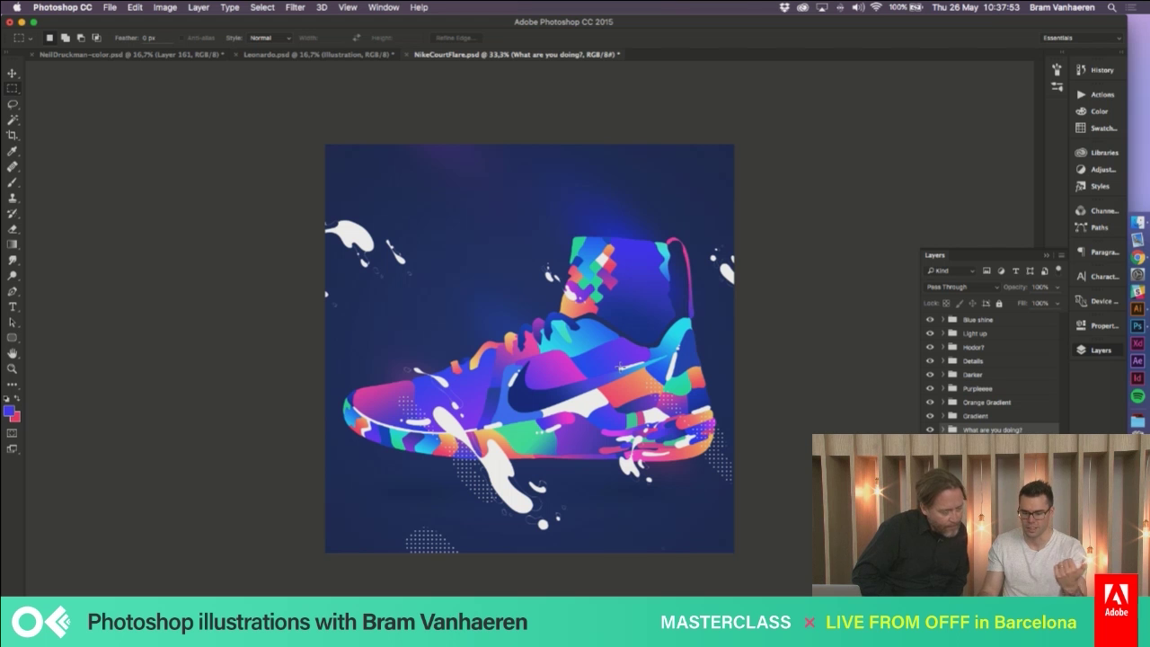
Examine the gradients, splashes and dot patterns on the sneaker illustration at 66.7% magnification
{"action": "key", "text": "super+plus"}
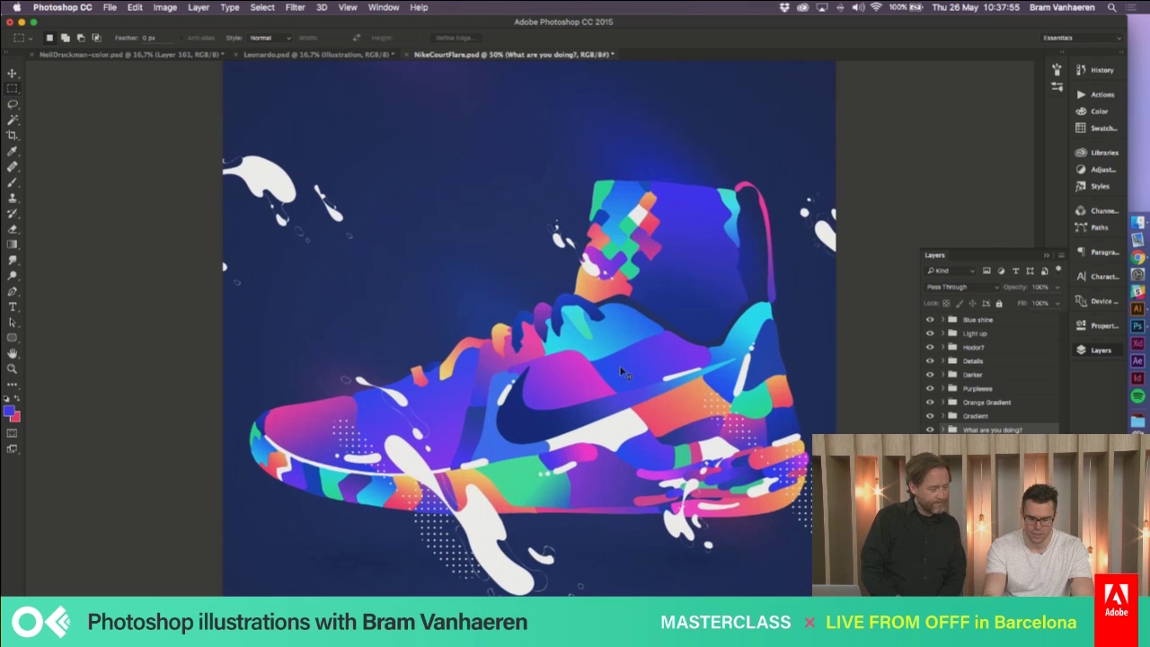
{"action": "key", "text": "super+plus"}
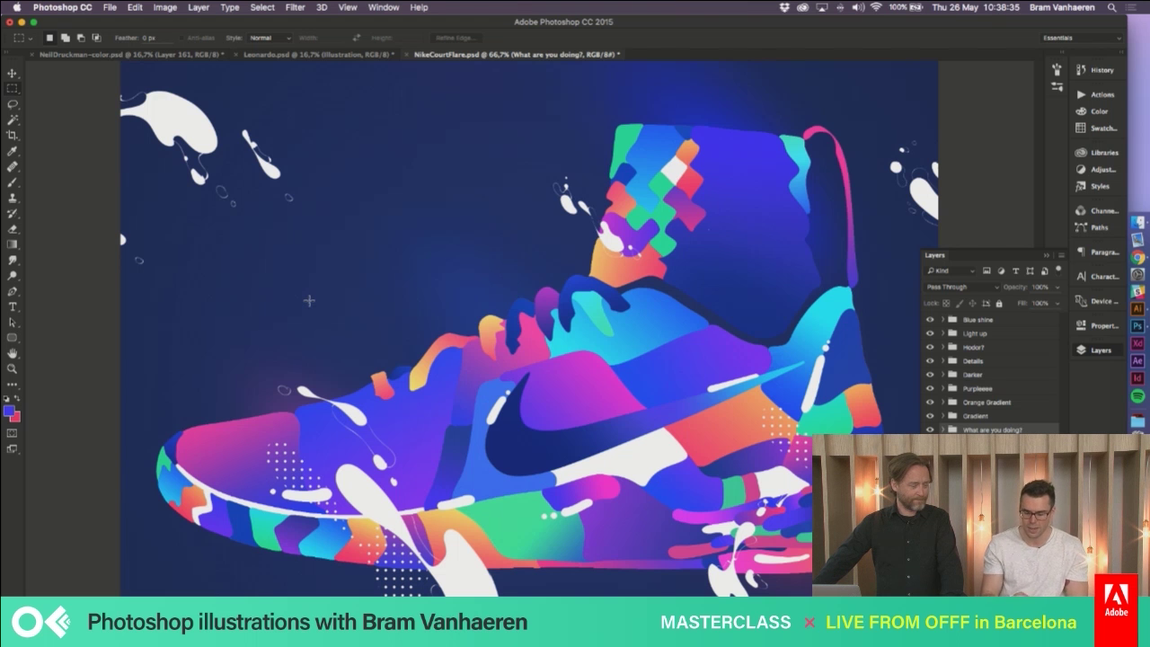
{"action": "scroll", "coordinate": [380, 367], "scroll_direction": "down", "scroll_amount": 2}
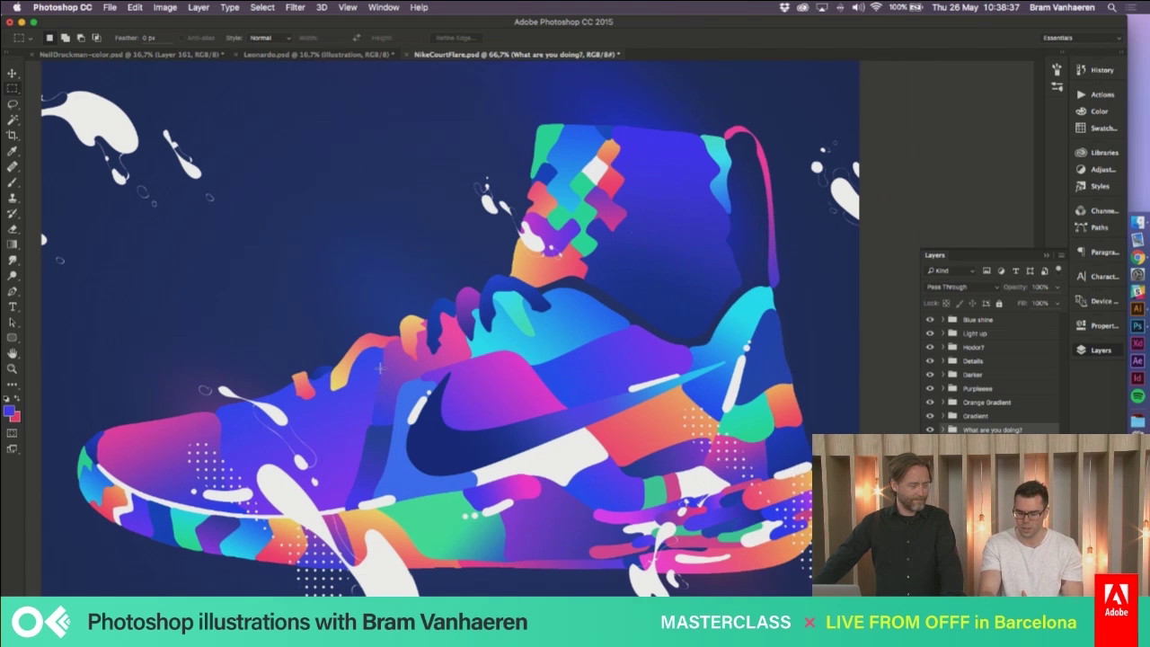
{"action": "scroll", "coordinate": [381, 368], "scroll_direction": "down", "scroll_amount": 2}
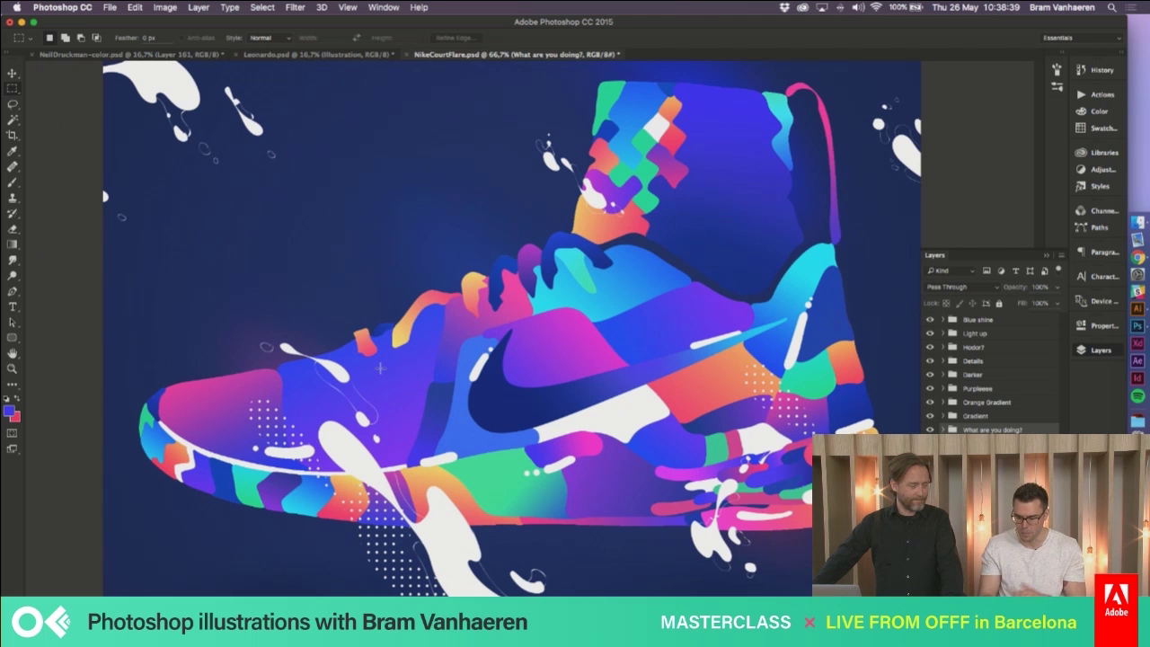
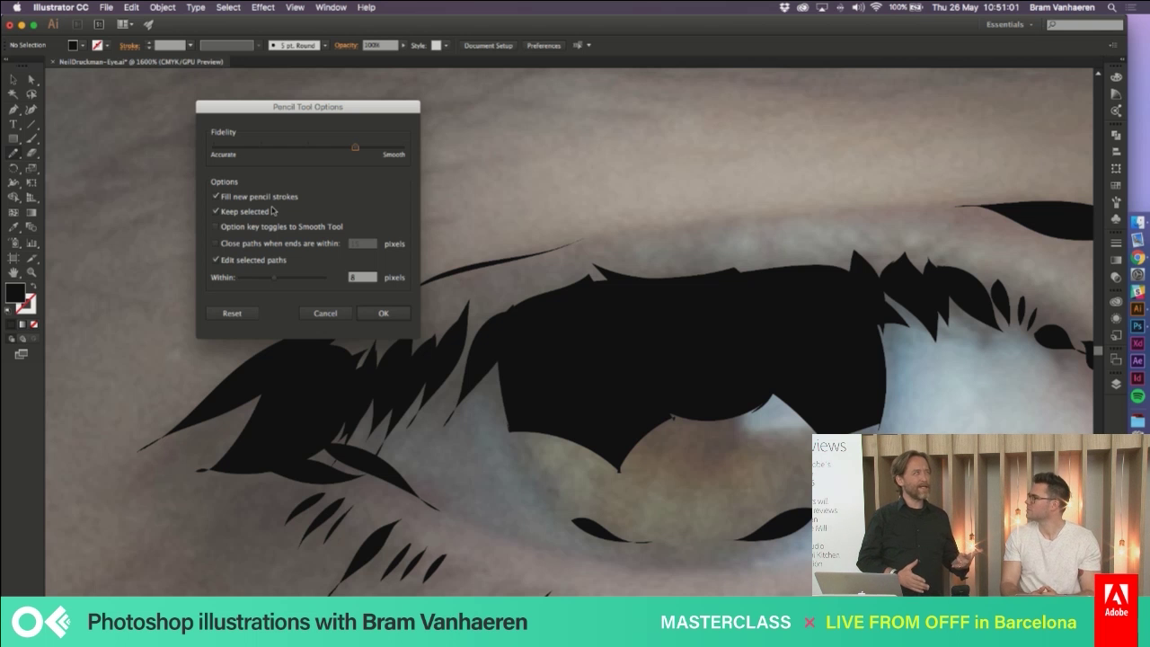
In Illustrator, accept the Pencil Tool options with Fill new pencil strokes, Keep selected and Edit selected paths enabled
{"action": "left_click", "coordinate": [376, 315]}
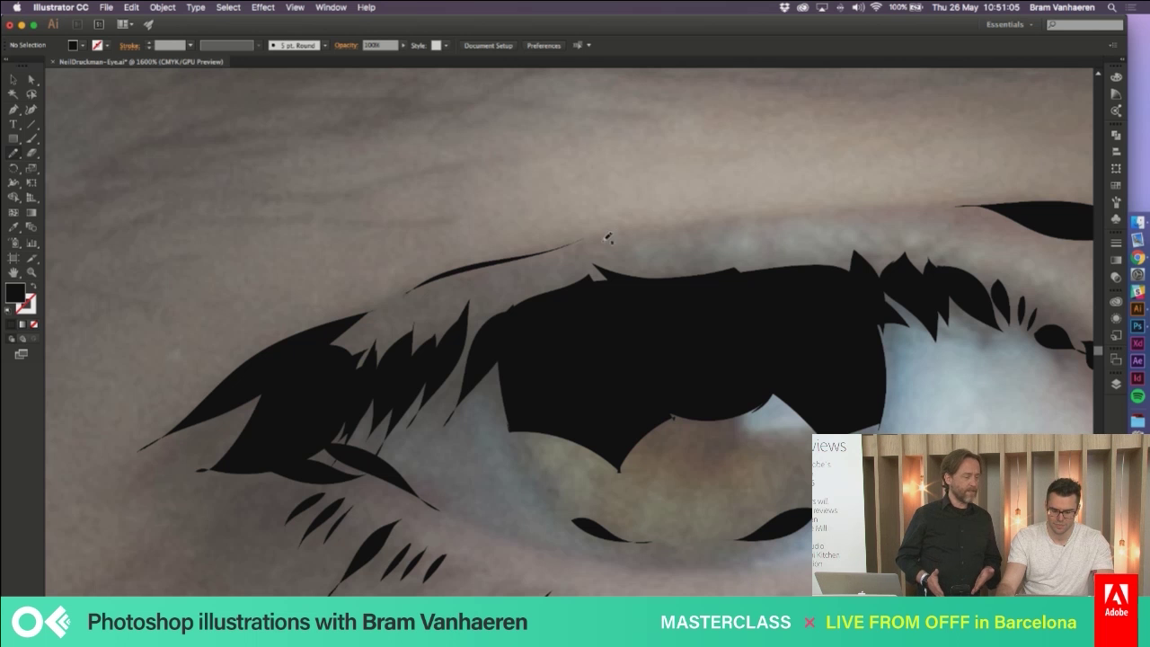
{"action": "scroll", "coordinate": [607, 236], "scroll_direction": "down", "scroll_amount": 3}
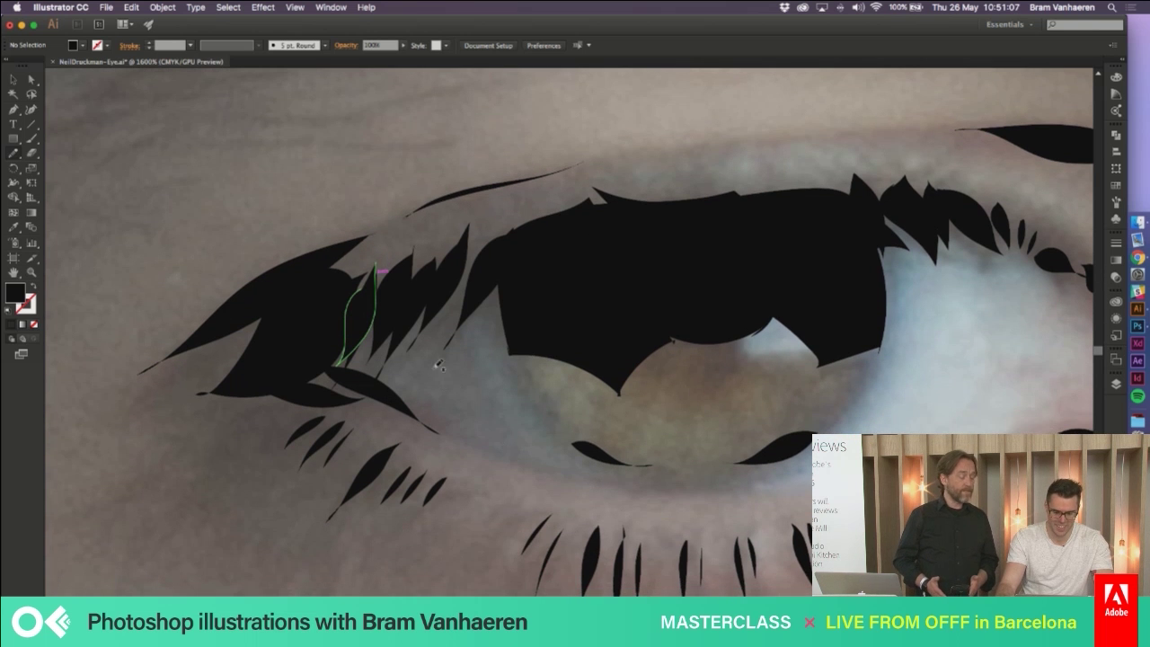
{"action": "key", "text": "super+minus"}
{"action": "key", "text": "super+minus"}
{"action": "key", "text": "super+minus"}
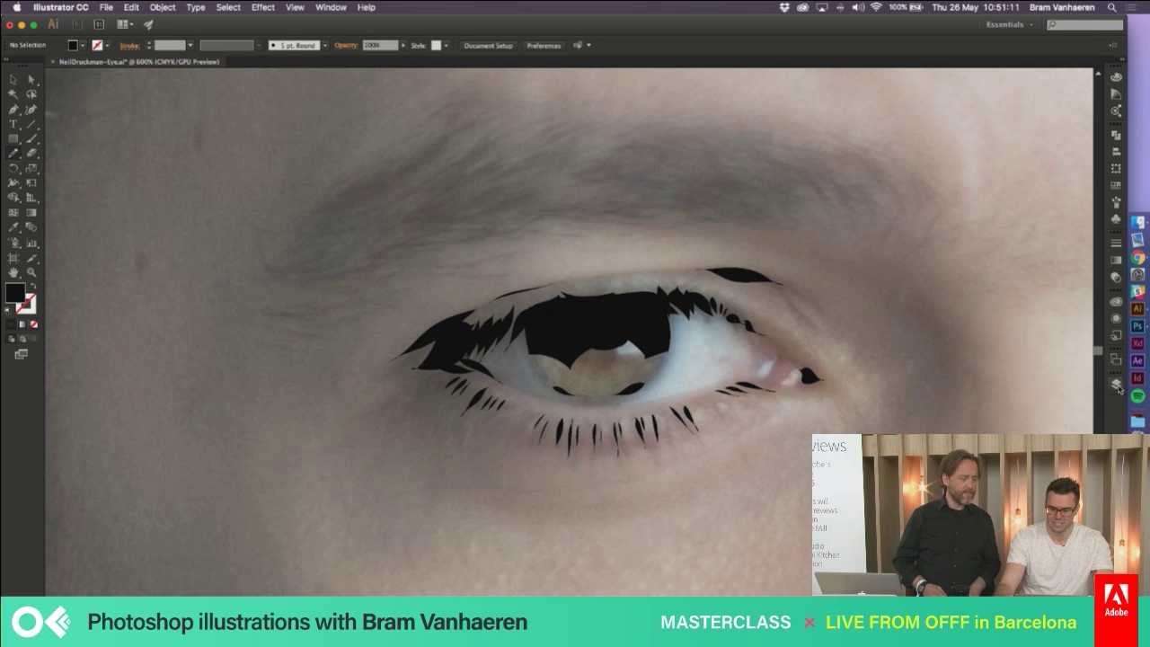
Check the layer list with the Portrait layer active and set the fill colour to a dark grey
{"action": "left_click", "coordinate": [1116, 384]}
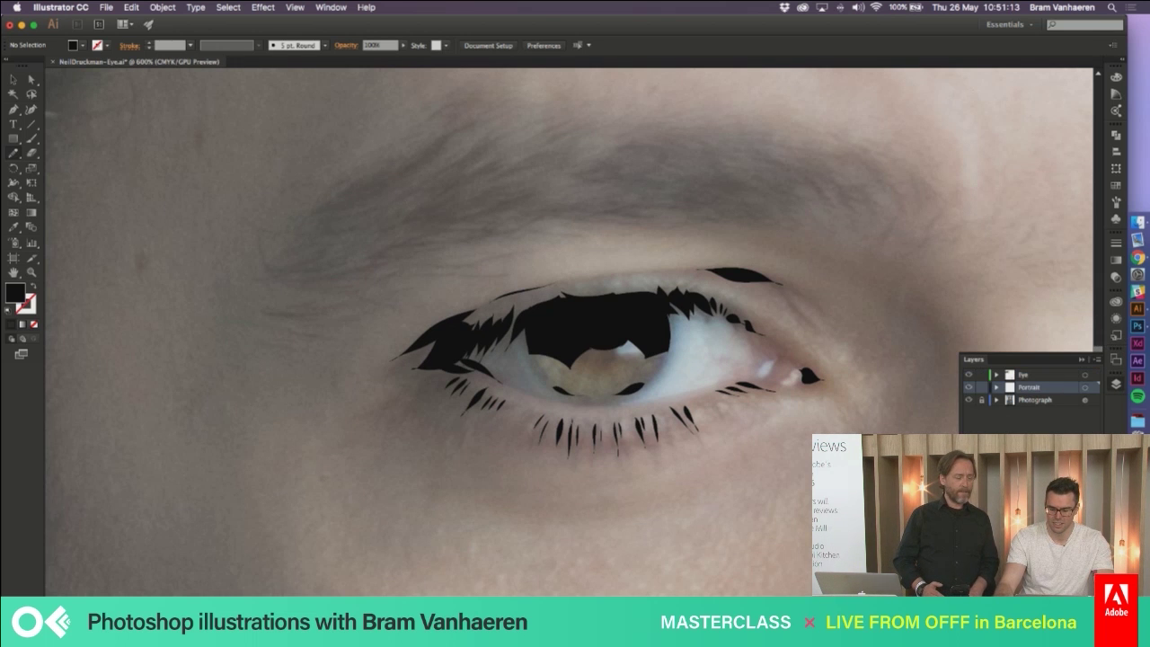
{"action": "key", "text": "super+l"}
{"action": "double_click", "coordinate": [16, 295]}
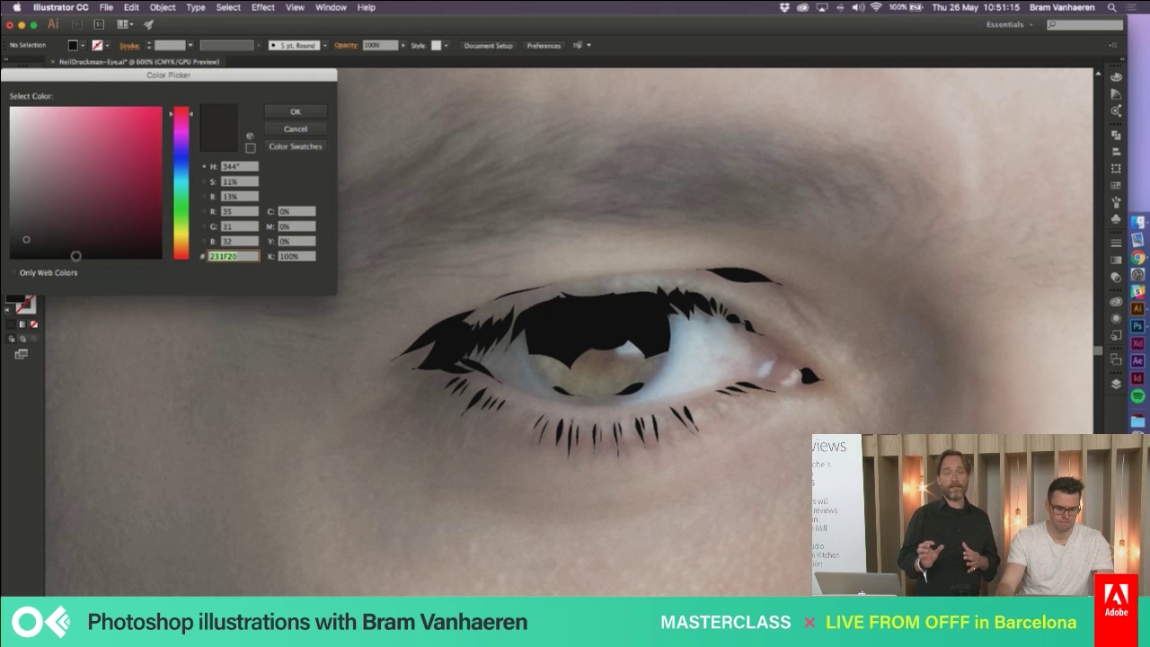
{"action": "left_click", "coordinate": [54, 274]}
{"action": "left_click", "coordinate": [296, 112]}
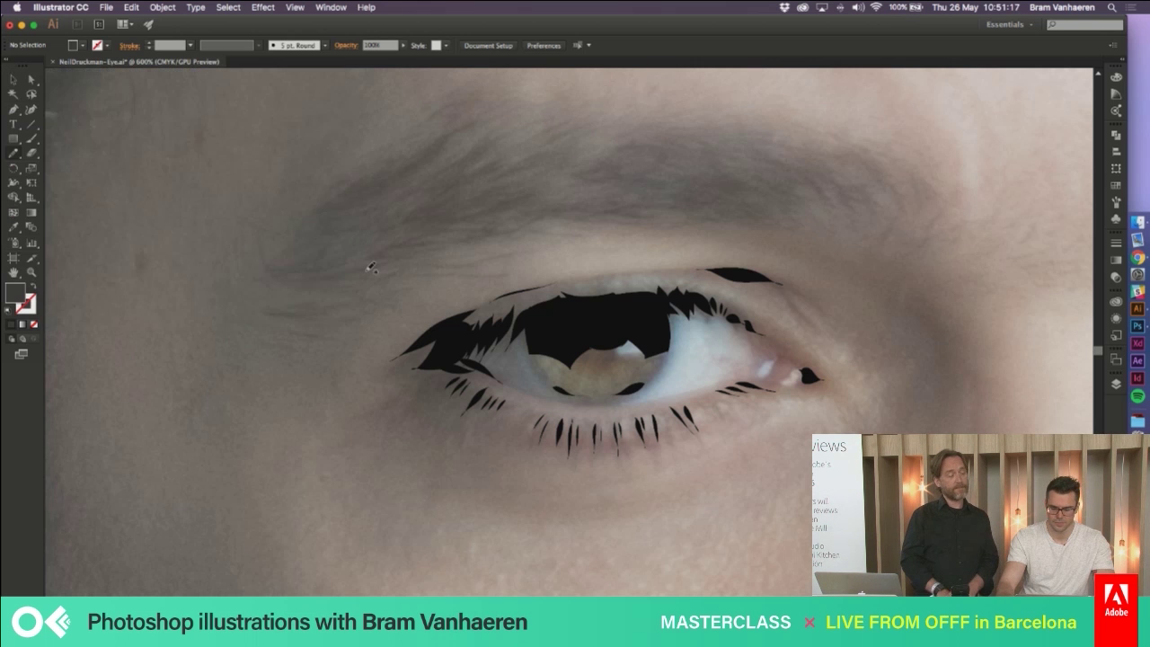
Draw a dark grey filled shape with the Pencil tool for the lower part of the pupil, and deselect it
{"action": "key", "text": "super+plus"}
{"action": "key", "text": "super+plus"}
{"action": "key", "text": "super+plus"}
{"action": "key", "text": "super+plus"}
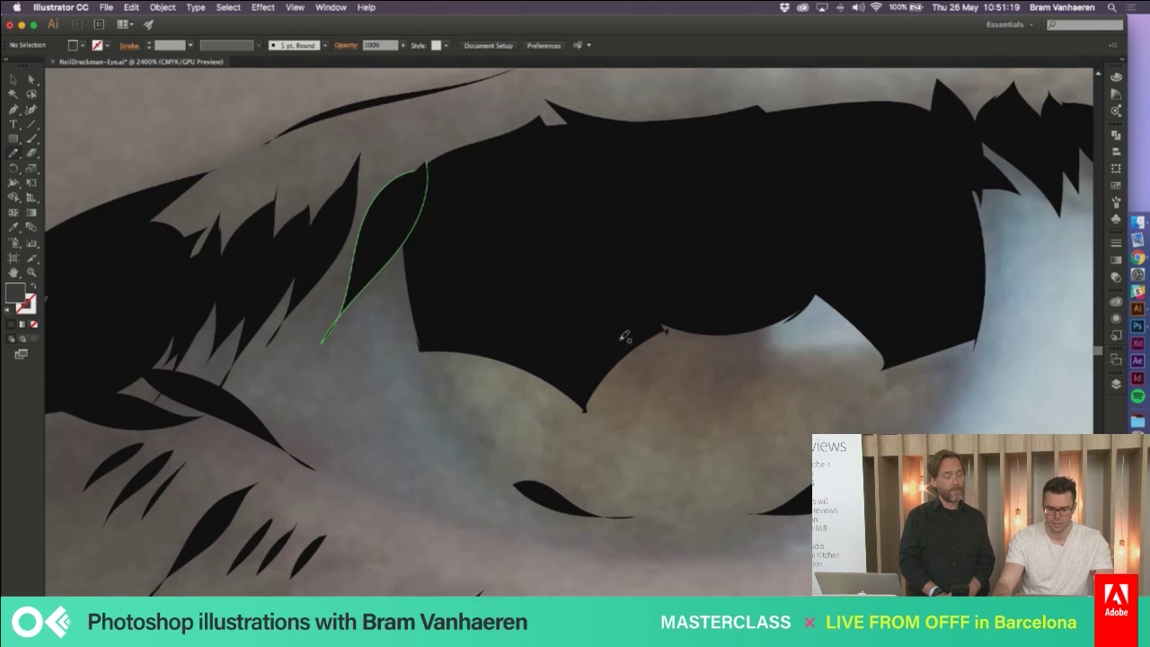
{"action": "left_click_drag", "start_coordinate": [782, 305], "coordinate": [629, 314]}
{"action": "key", "text": "super+shift+a"}
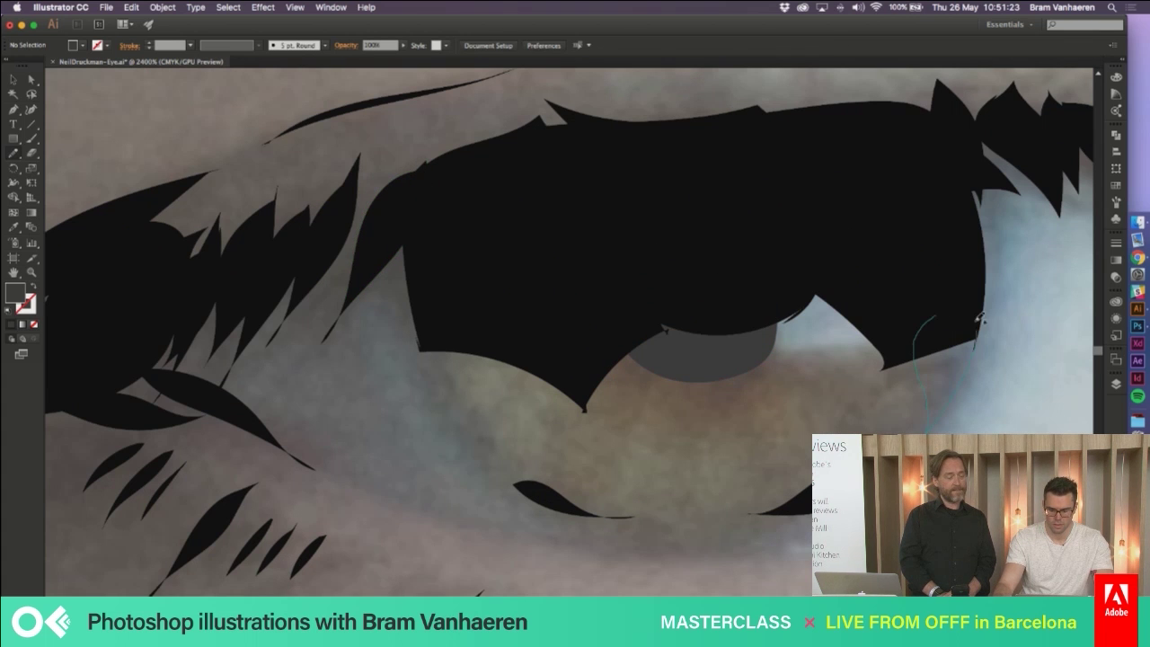
Draw dark grey shadow shapes along both side edges of the iris below the black upper lid
{"action": "left_click_drag", "start_coordinate": [980, 319], "coordinate": [936, 388]}
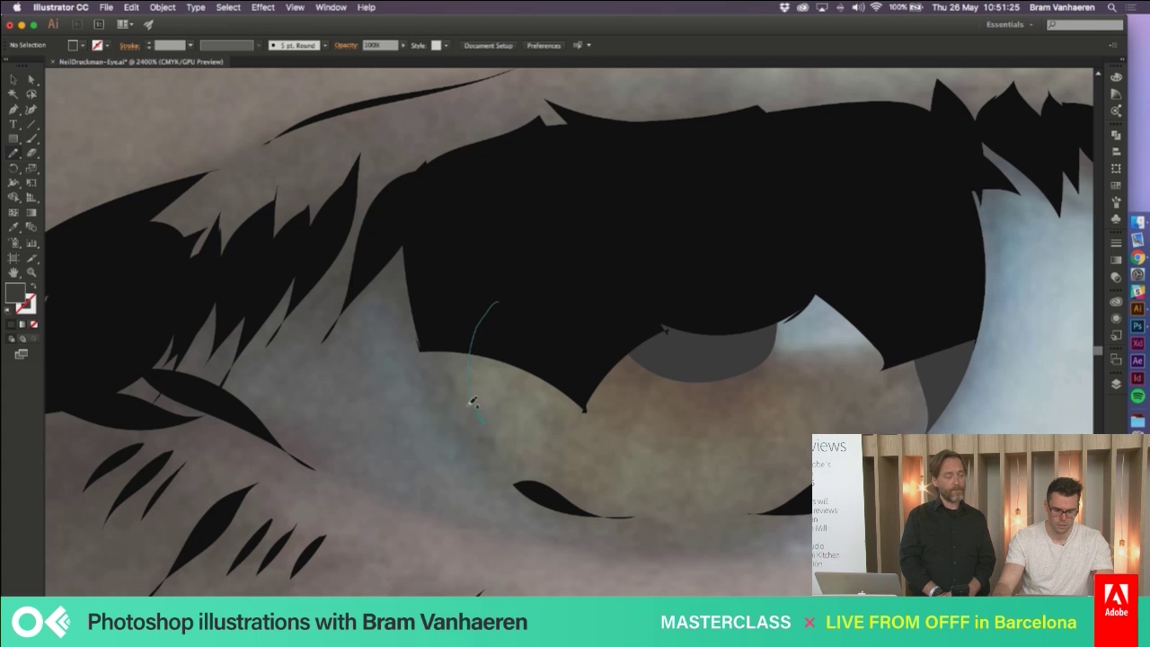
{"action": "left_click_drag", "start_coordinate": [406, 285], "coordinate": [396, 225]}
{"action": "key", "text": "super+shift+a"}
Draw dark grey shadow shapes between and above the black upper lashes near the eye's outer corner
{"action": "scroll", "coordinate": [396, 370], "scroll_direction": "left", "scroll_amount": 3}
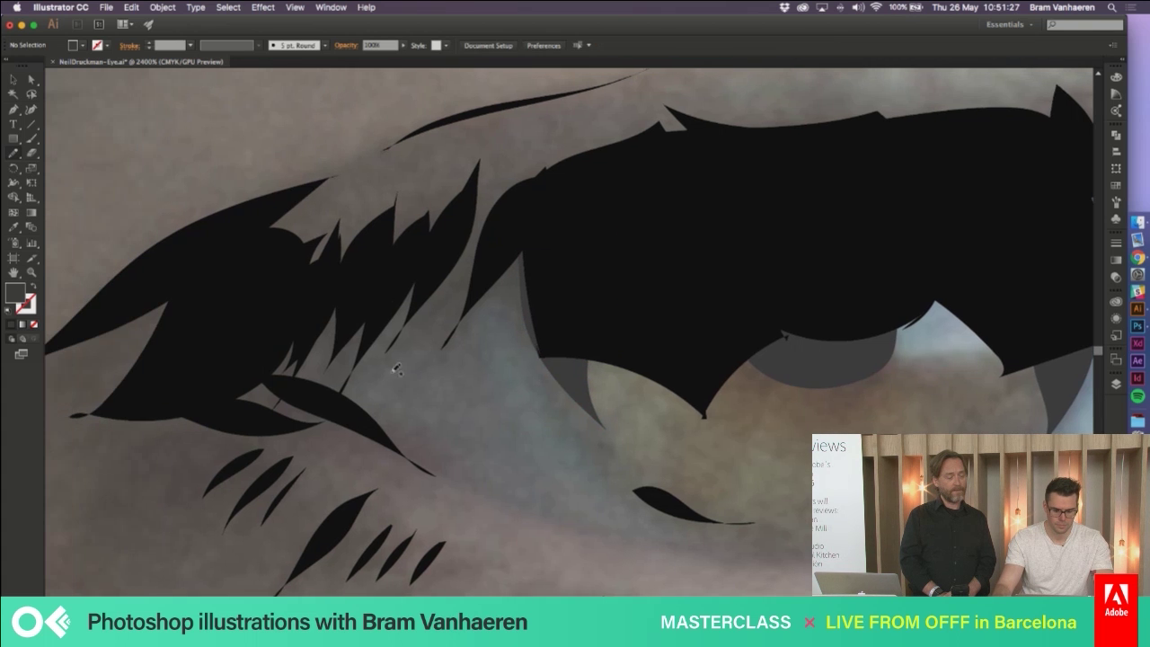
{"action": "mouse_move", "coordinate": [515, 210]}
{"action": "left_mouse_down"}
{"action": "mouse_move", "coordinate": [490, 291]}
{"action": "mouse_move", "coordinate": [343, 416]}
{"action": "mouse_move", "coordinate": [347, 262]}
{"action": "mouse_move", "coordinate": [389, 228]}
{"action": "left_mouse_up"}
{"action": "key", "text": "super+shift+a"}
{"action": "scroll", "coordinate": [503, 437], "scroll_direction": "left", "scroll_amount": 3}
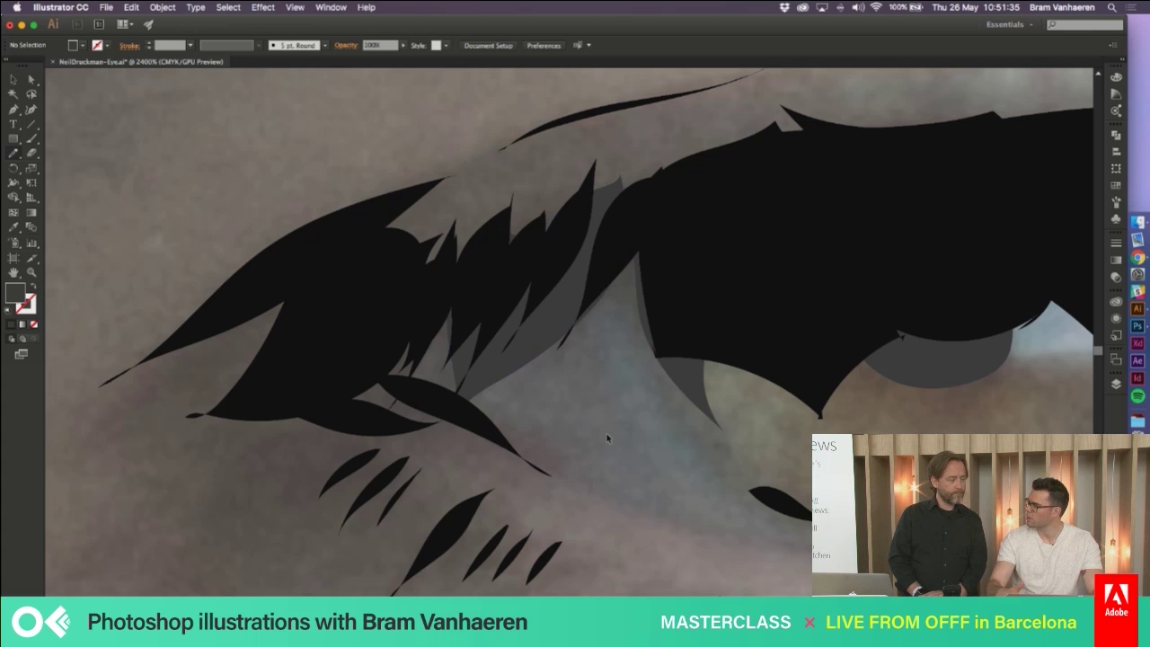
{"action": "mouse_move", "coordinate": [405, 284]}
{"action": "left_mouse_down"}
{"action": "mouse_move", "coordinate": [561, 151]}
{"action": "mouse_move", "coordinate": [551, 240]}
{"action": "mouse_move", "coordinate": [454, 333]}
{"action": "left_mouse_up"}
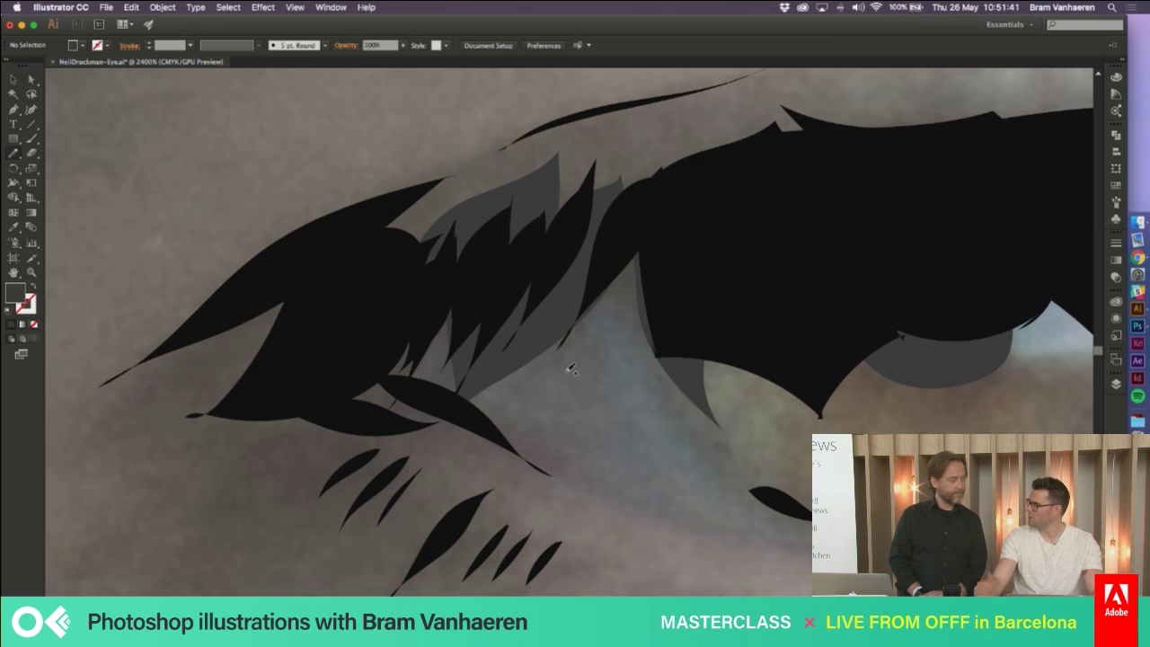
{"action": "left_click_drag", "start_coordinate": [498, 354], "coordinate": [514, 299]}
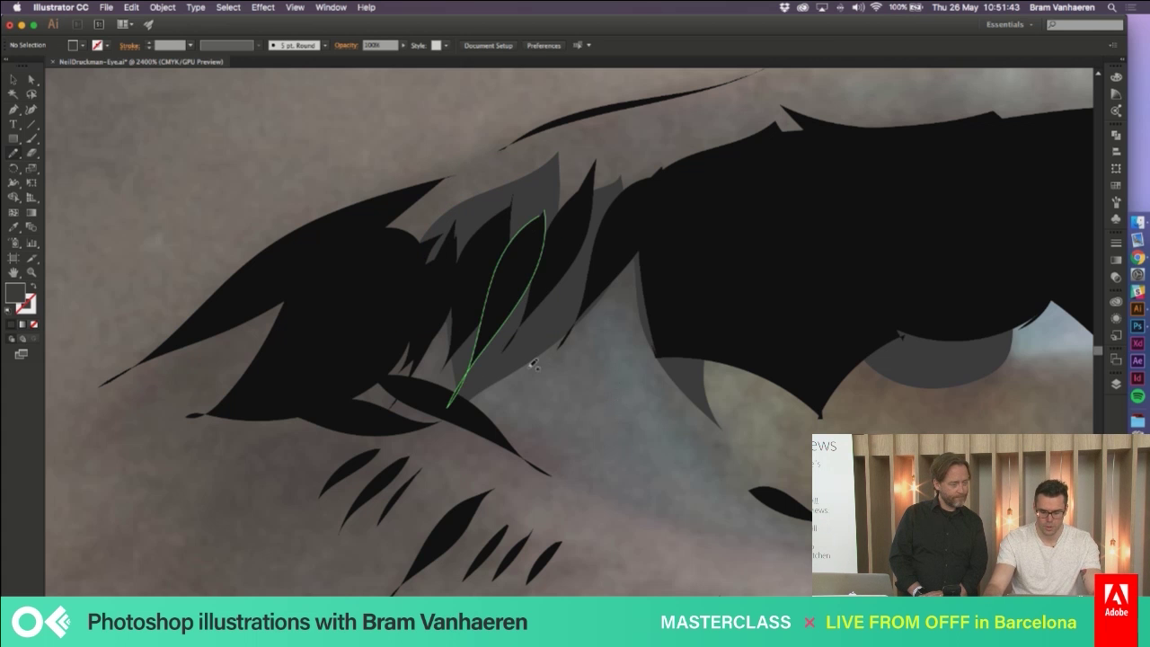
Draw a dark grey shape about 16 by 5 pt along the thin upper-lid line and one about 13 by 6 pt above the outer lashes
{"action": "scroll", "coordinate": [640, 340], "scroll_direction": "up", "scroll_amount": 5}
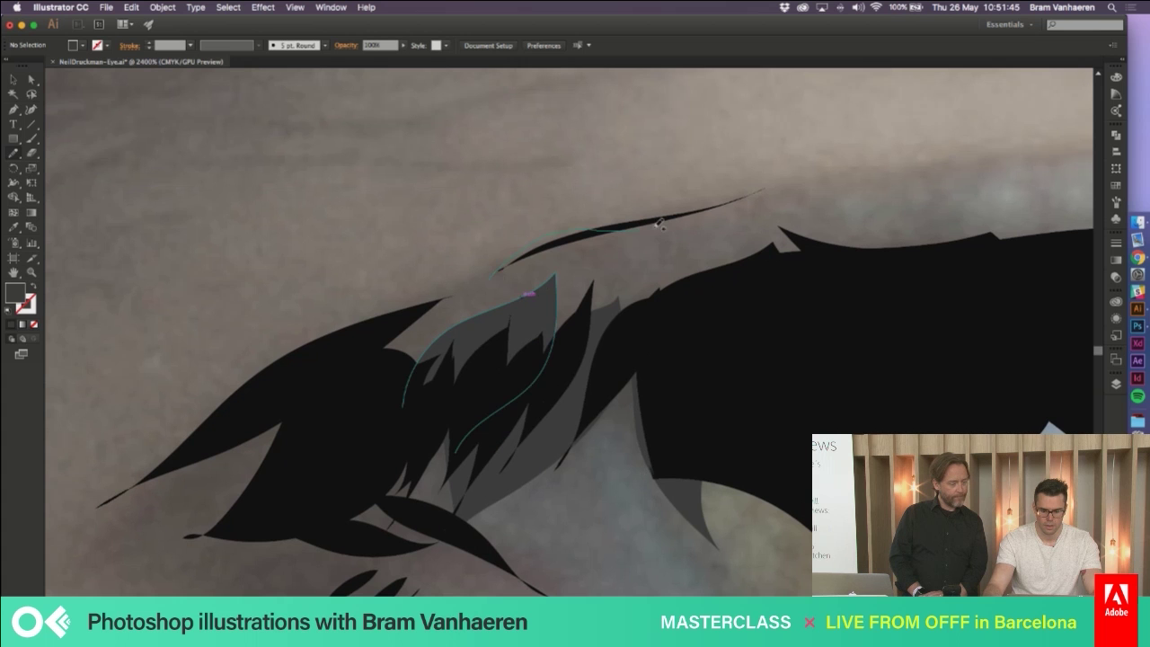
{"action": "left_click_drag", "start_coordinate": [619, 244], "coordinate": [482, 274]}
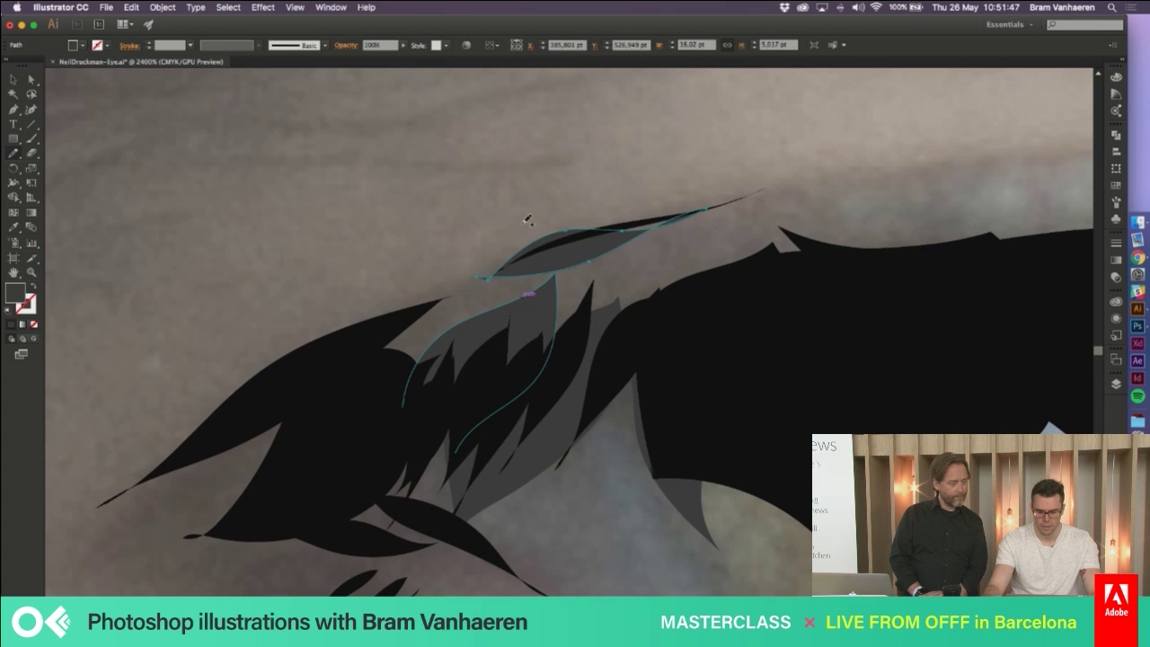
{"action": "key", "text": "super+shift+a"}
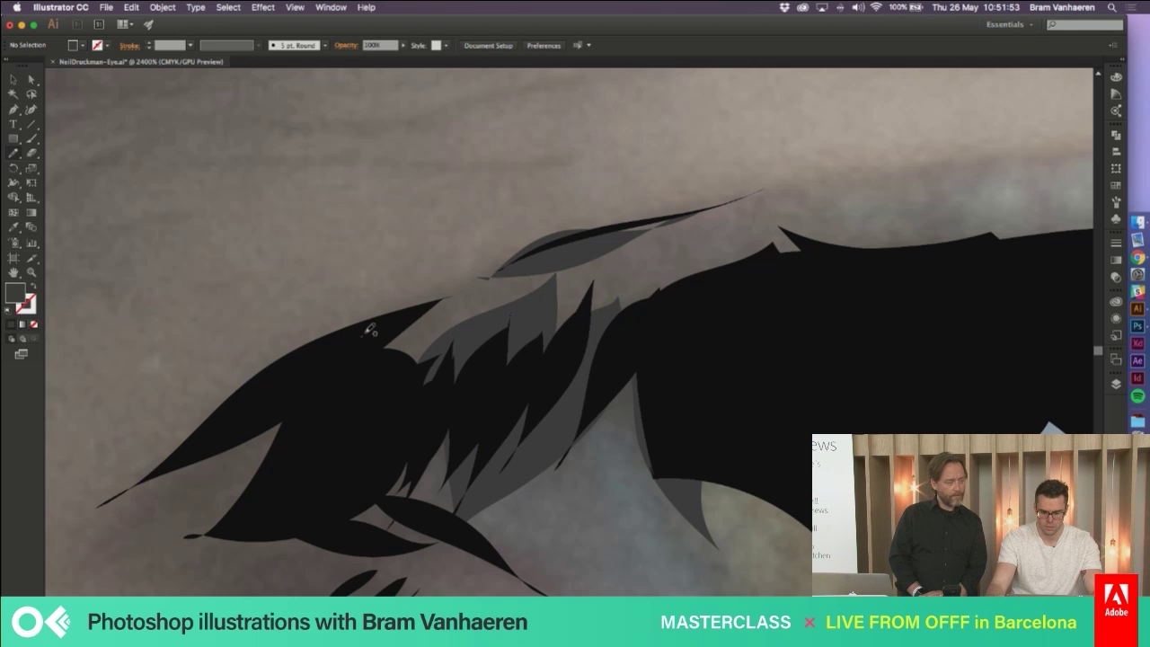
{"action": "mouse_move", "coordinate": [540, 283]}
{"action": "left_mouse_down"}
{"action": "mouse_move", "coordinate": [462, 355]}
{"action": "mouse_move", "coordinate": [348, 374]}
{"action": "left_mouse_up"}
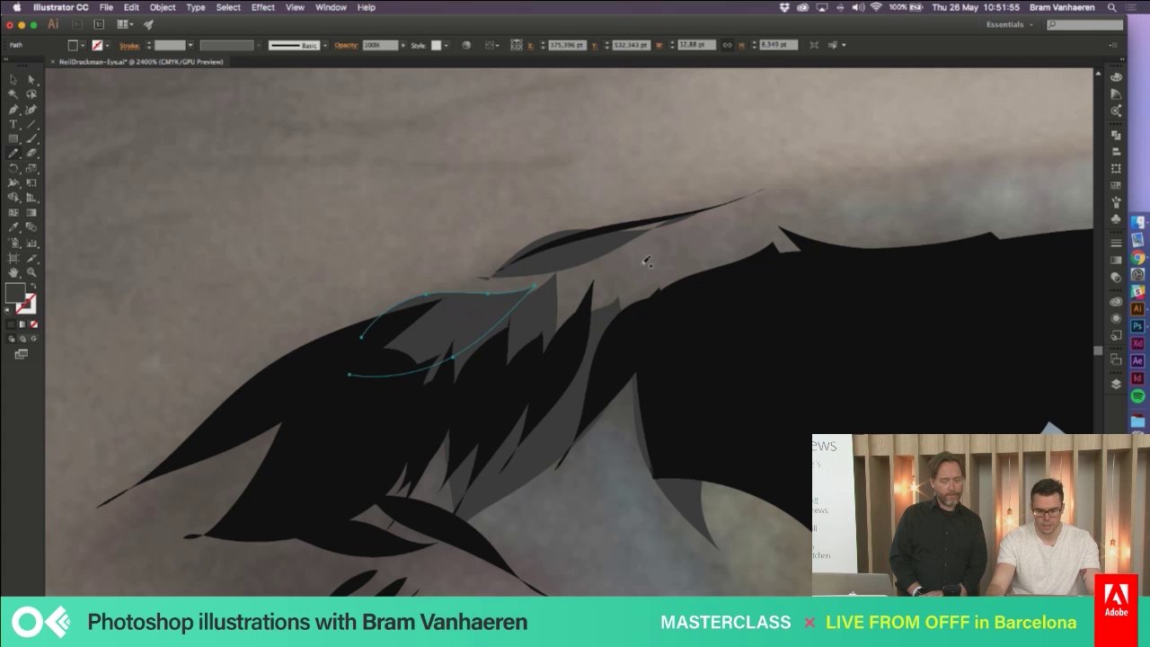
Deselect the path and draw a dark grey filled shape beneath the black lashes at the eye's outer corner
{"action": "mouse_move", "coordinate": [651, 346]}
{"action": "left_mouse_down"}
{"action": "mouse_move", "coordinate": [820, 279]}
{"action": "mouse_move", "coordinate": [643, 321]}
{"action": "left_mouse_up"}
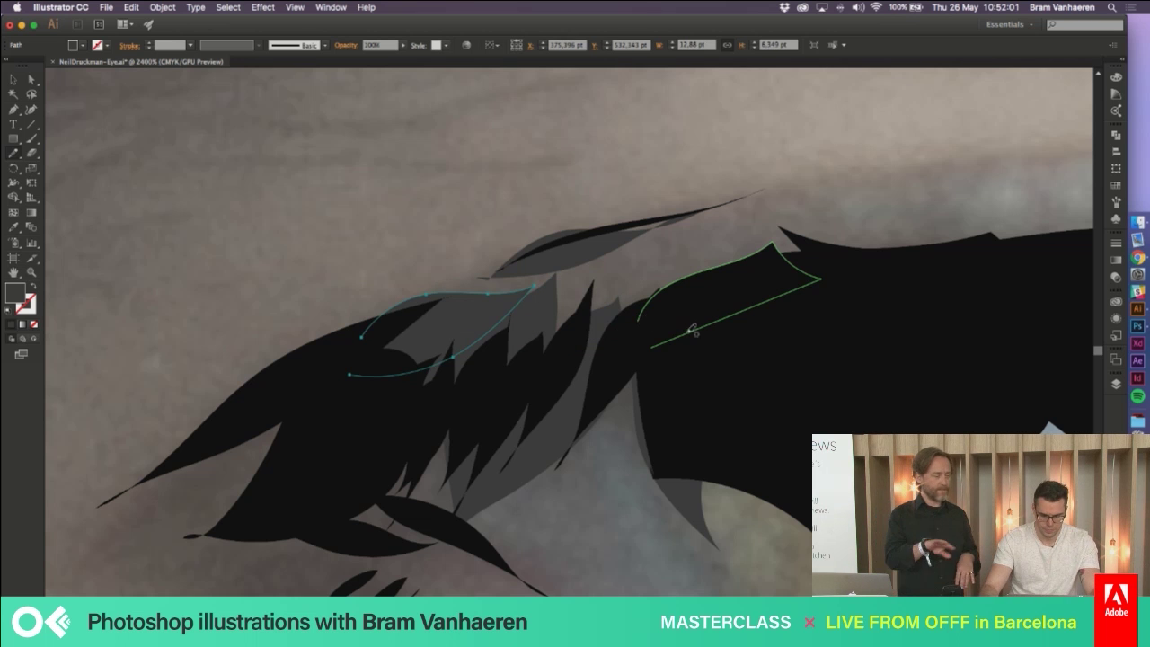
{"action": "key", "text": "super+z"}
{"action": "key", "text": "super+shift+a"}
{"action": "scroll", "coordinate": [346, 272], "scroll_direction": "down", "scroll_amount": 3}
{"action": "mouse_move", "coordinate": [346, 272]}
{"action": "left_mouse_down"}
{"action": "mouse_move", "coordinate": [147, 457]}
{"action": "mouse_move", "coordinate": [367, 372]}
{"action": "mouse_move", "coordinate": [296, 467]}
{"action": "left_mouse_up"}
{"action": "scroll", "coordinate": [199, 593], "scroll_direction": "down", "scroll_amount": 5}
{"action": "scroll", "coordinate": [225, 578], "scroll_direction": "left", "scroll_amount": 3}
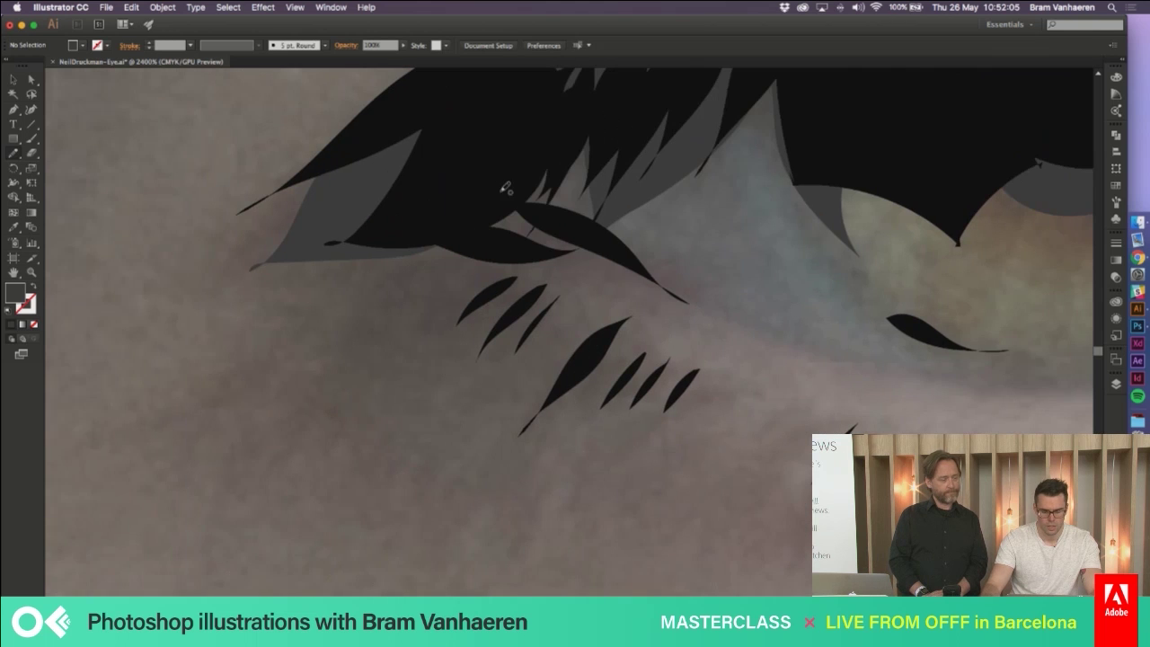
Draw dark grey shapes beside the small black lower lashes just below the eye's outer corner
{"action": "left_click_drag", "start_coordinate": [545, 254], "coordinate": [543, 255]}
{"action": "left_click_drag", "start_coordinate": [544, 286], "coordinate": [497, 341]}
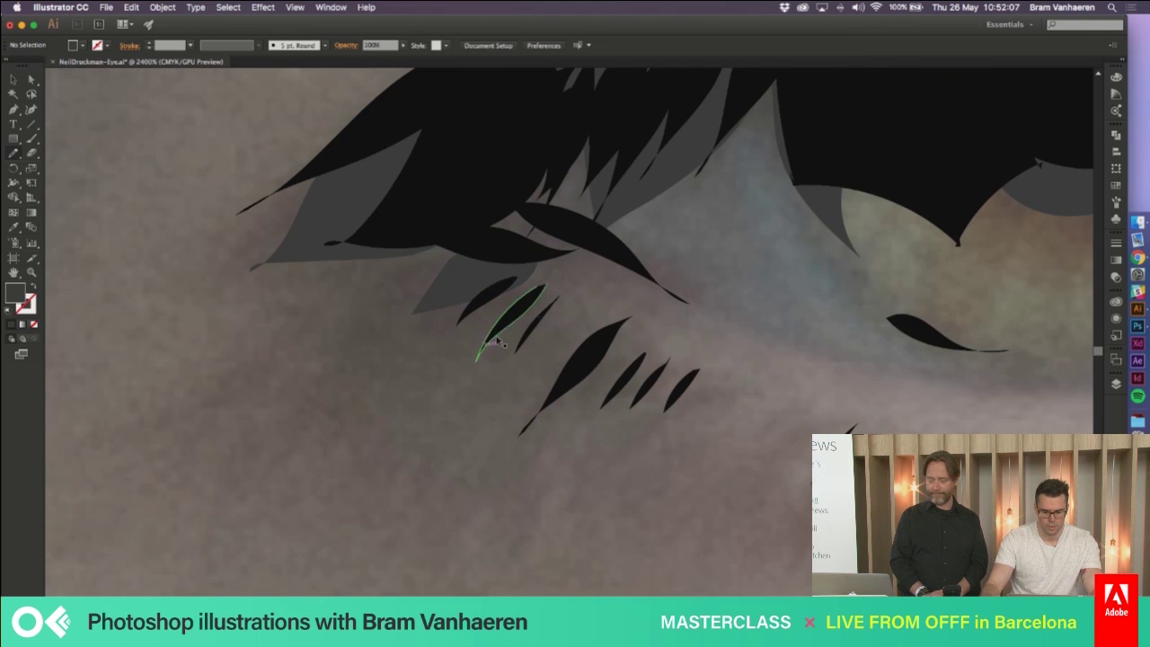
{"action": "left_click_drag", "start_coordinate": [564, 268], "coordinate": [561, 272]}
{"action": "mouse_move", "coordinate": [514, 352]}
{"action": "left_mouse_down"}
{"action": "mouse_move", "coordinate": [570, 288]}
{"action": "mouse_move", "coordinate": [598, 334]}
{"action": "mouse_move", "coordinate": [620, 315]}
{"action": "left_mouse_up"}
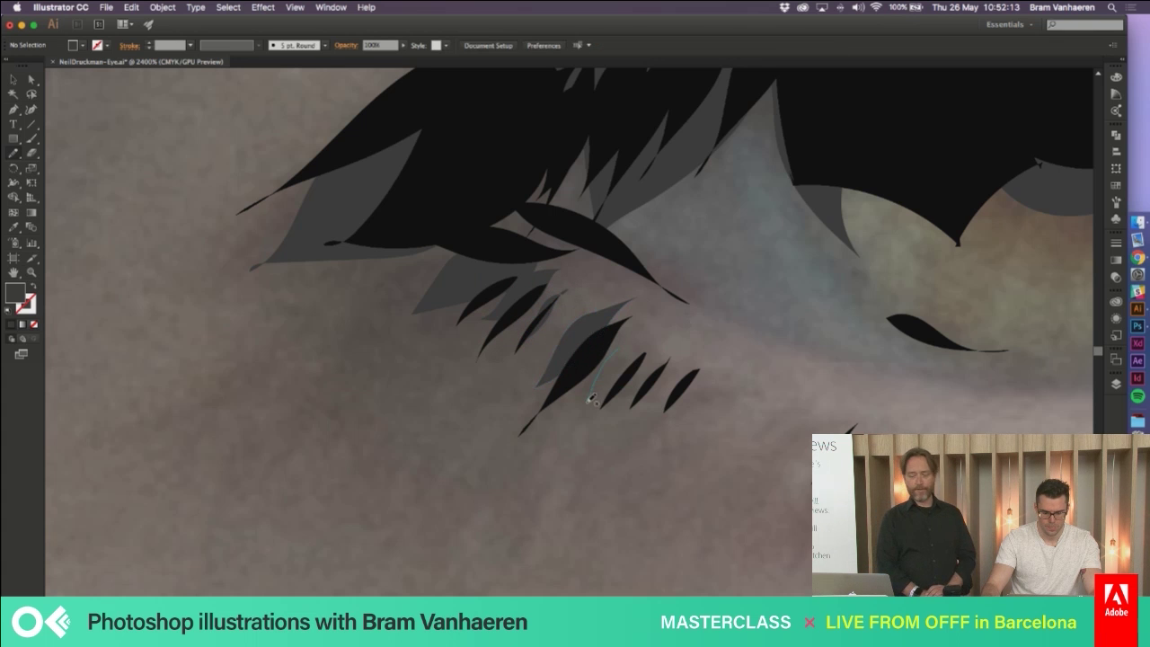
{"action": "left_click_drag", "start_coordinate": [591, 398], "coordinate": [640, 338]}
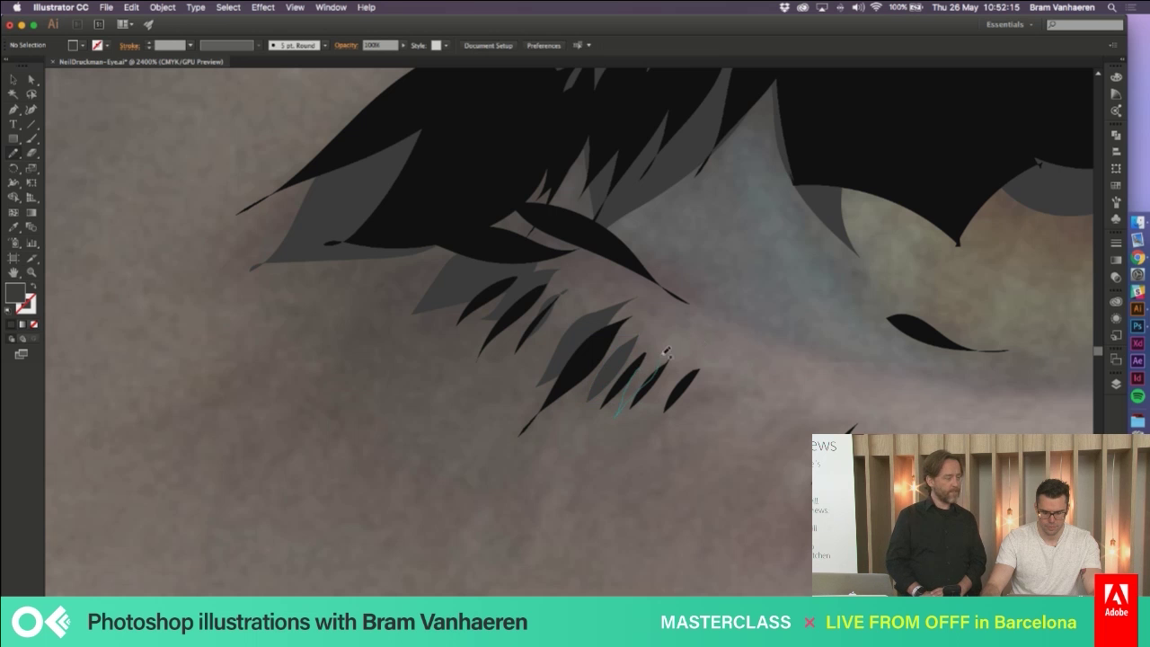
Draw dark grey shapes beside the black lower lashes beneath the iris and along the lower lid towards the inner corner
{"action": "scroll", "coordinate": [714, 409], "scroll_direction": "right", "scroll_amount": 6}
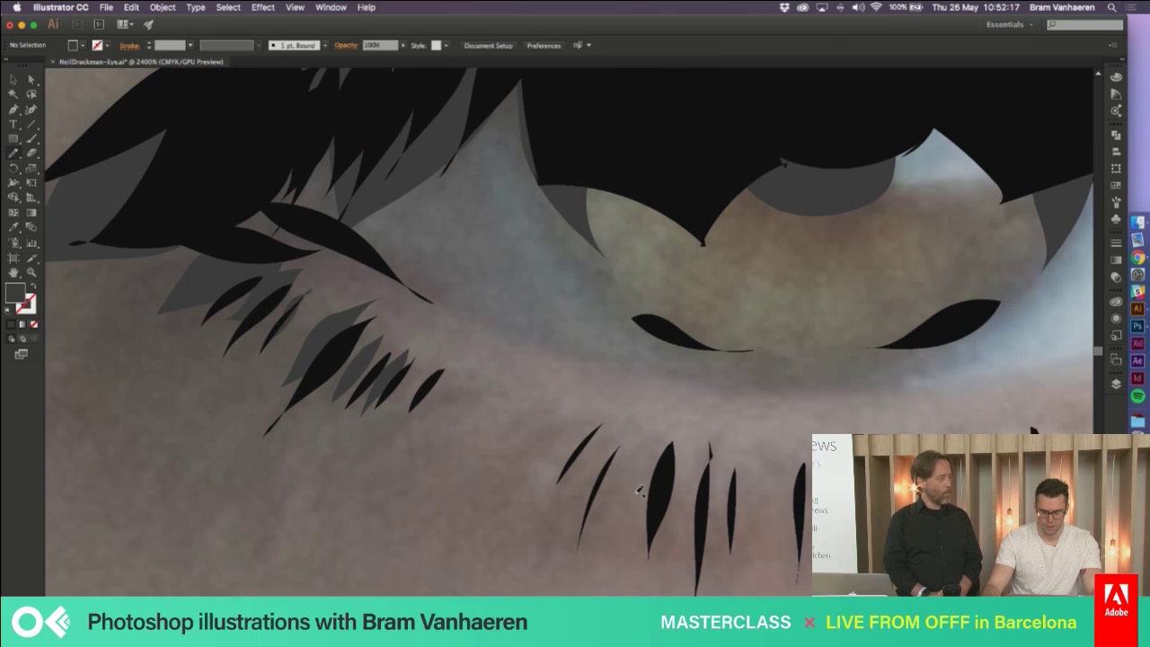
{"action": "scroll", "coordinate": [641, 490], "scroll_direction": "left", "scroll_amount": 1}
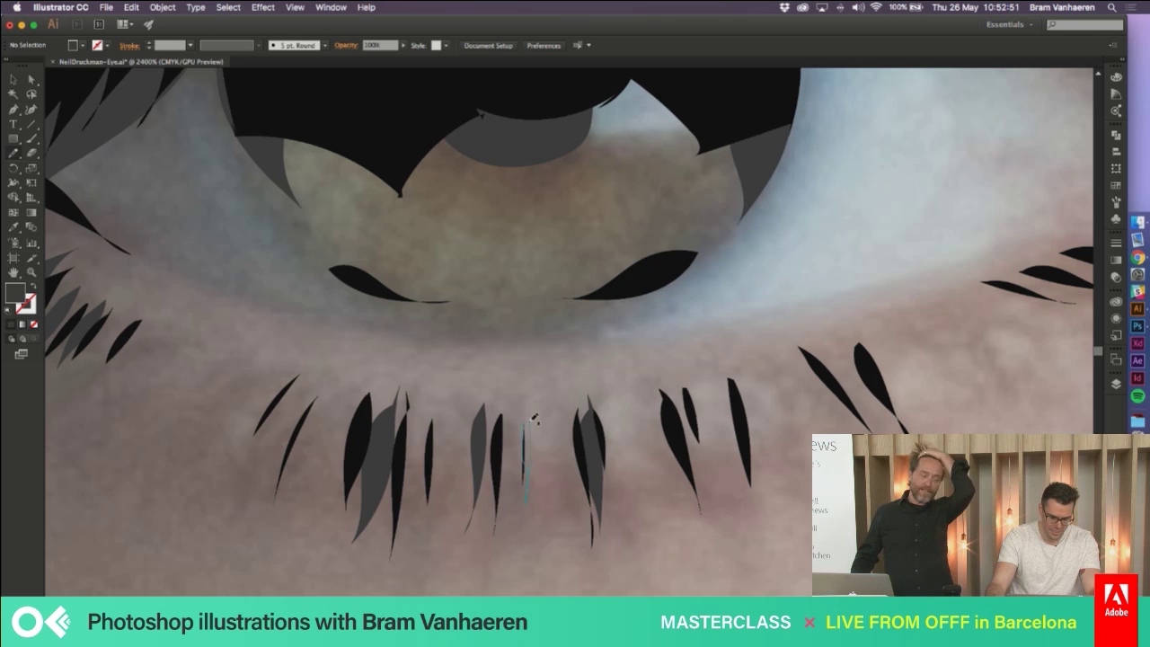
{"action": "scroll", "coordinate": [606, 495], "scroll_direction": "right", "scroll_amount": 10}
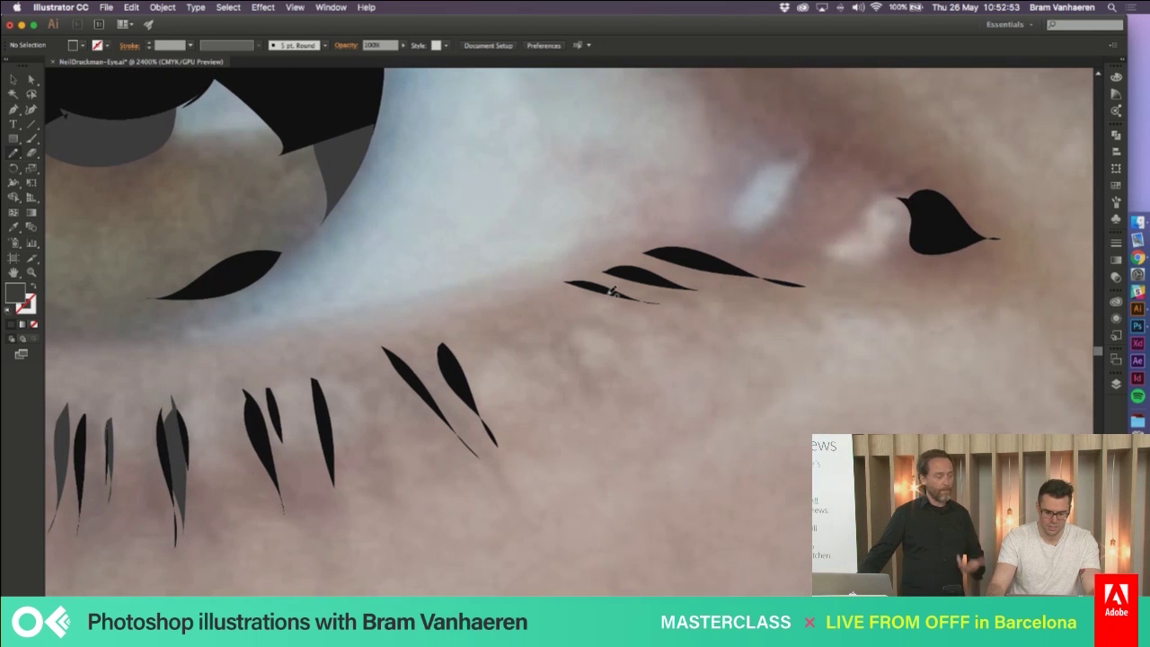
{"action": "left_click_drag", "start_coordinate": [562, 289], "coordinate": [668, 314]}
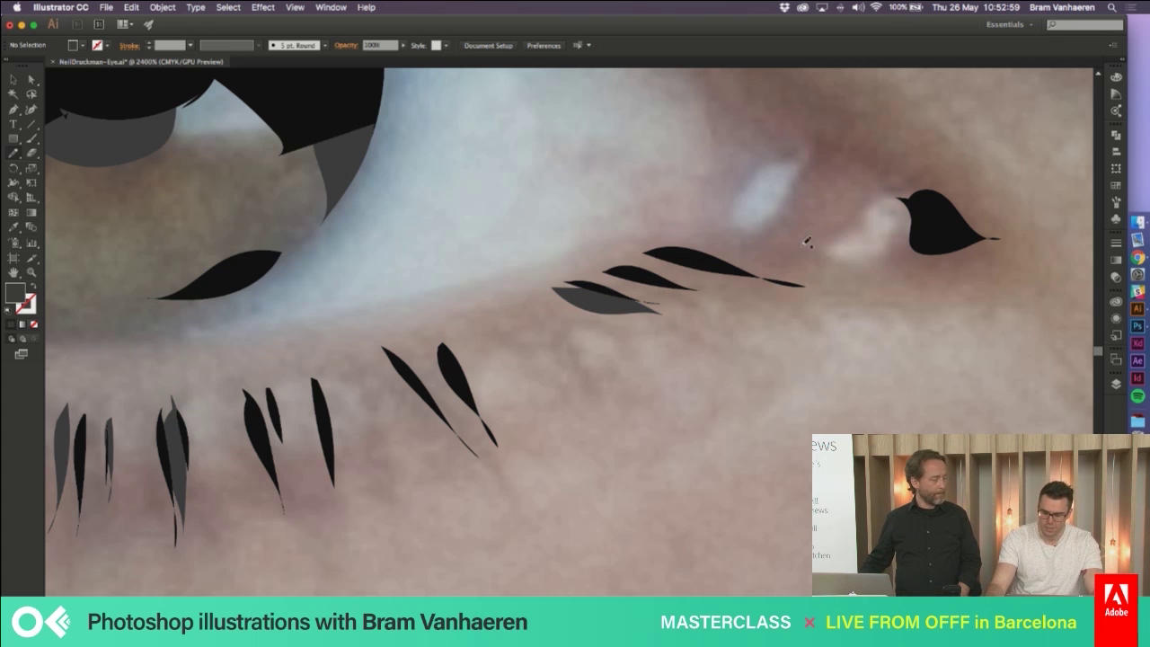
{"action": "left_click_drag", "start_coordinate": [770, 223], "coordinate": [710, 239]}
{"action": "key", "text": "super+z"}
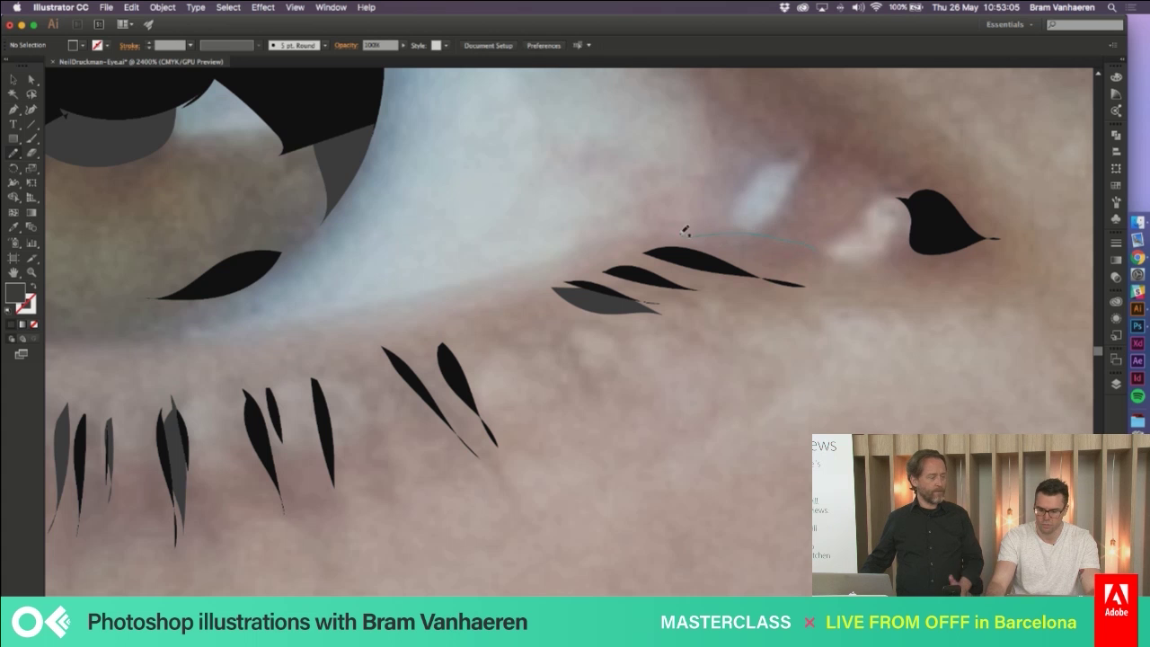
{"action": "left_click_drag", "start_coordinate": [828, 252], "coordinate": [832, 252]}
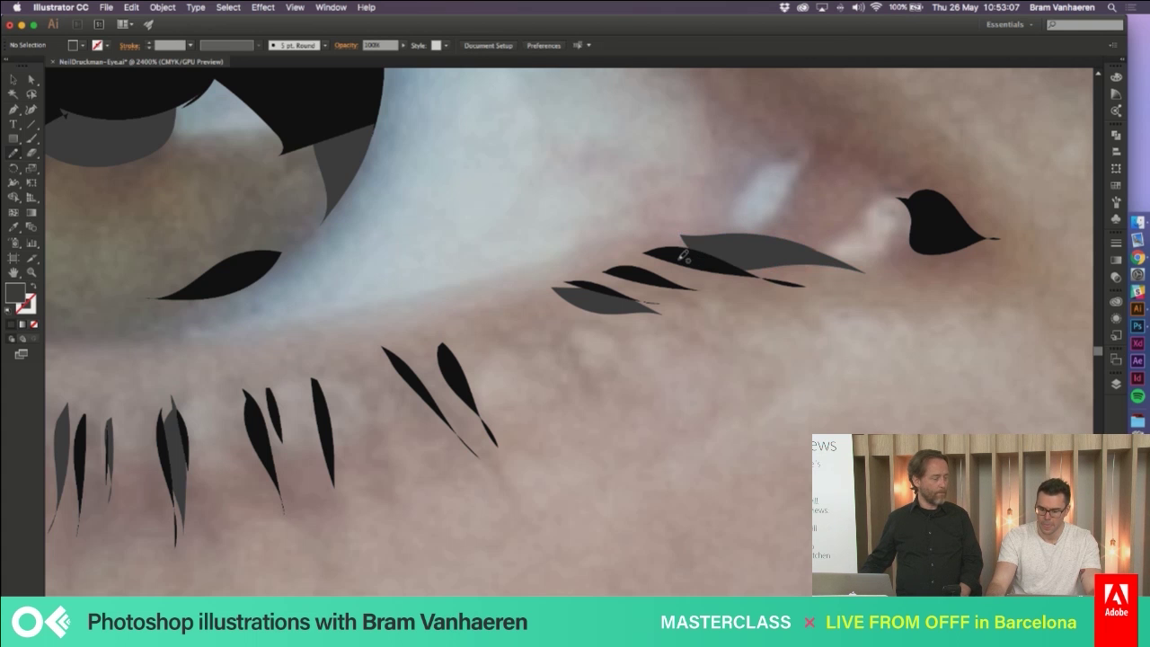
{"action": "left_click_drag", "start_coordinate": [719, 261], "coordinate": [722, 262]}
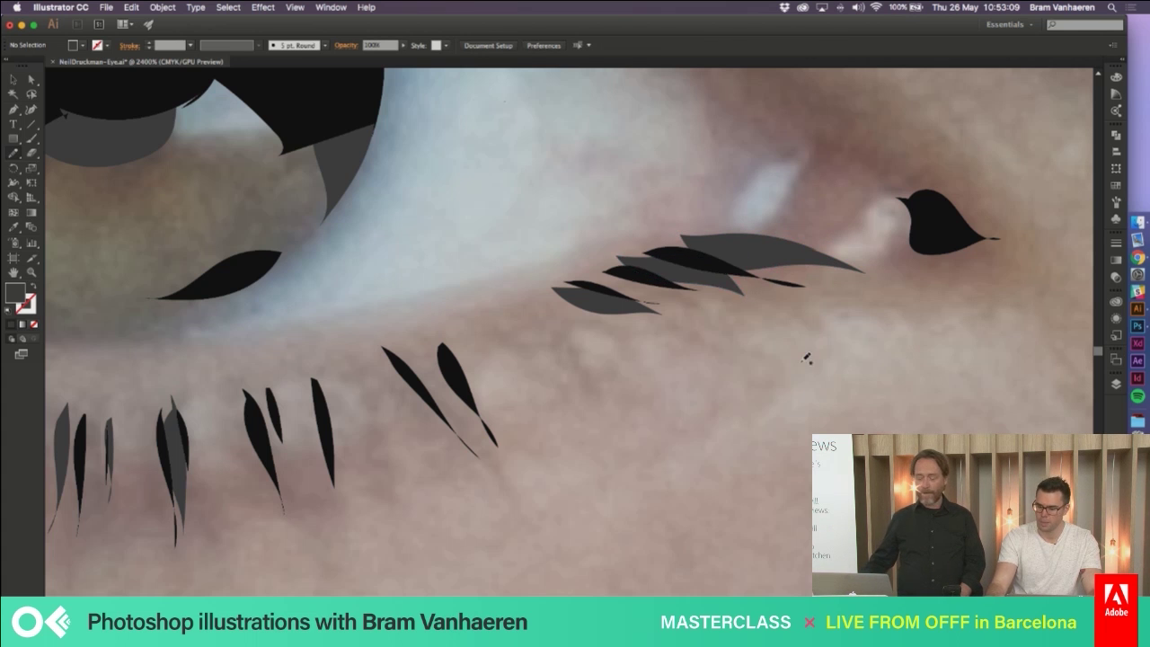
Draw a large dark grey leaf shape along the upper lid at the inner corner and a smaller one just beneath its tip
{"action": "scroll", "coordinate": [809, 359], "scroll_direction": "up", "scroll_amount": 5}
{"action": "mouse_move", "coordinate": [861, 254]}
{"action": "left_mouse_down"}
{"action": "mouse_move", "coordinate": [674, 183]}
{"action": "mouse_move", "coordinate": [711, 238]}
{"action": "mouse_move", "coordinate": [821, 313]}
{"action": "mouse_move", "coordinate": [909, 334]}
{"action": "mouse_move", "coordinate": [860, 250]}
{"action": "left_mouse_up"}
{"action": "left_click_drag", "start_coordinate": [876, 351], "coordinate": [881, 353]}
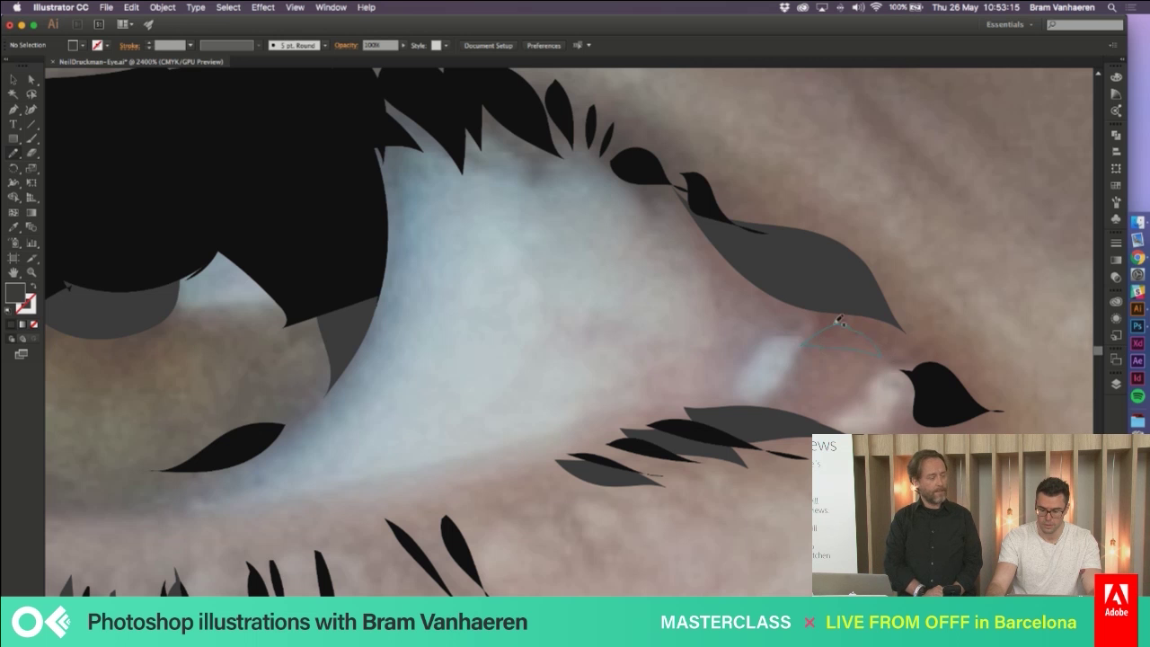
{"action": "key", "text": "super+z"}
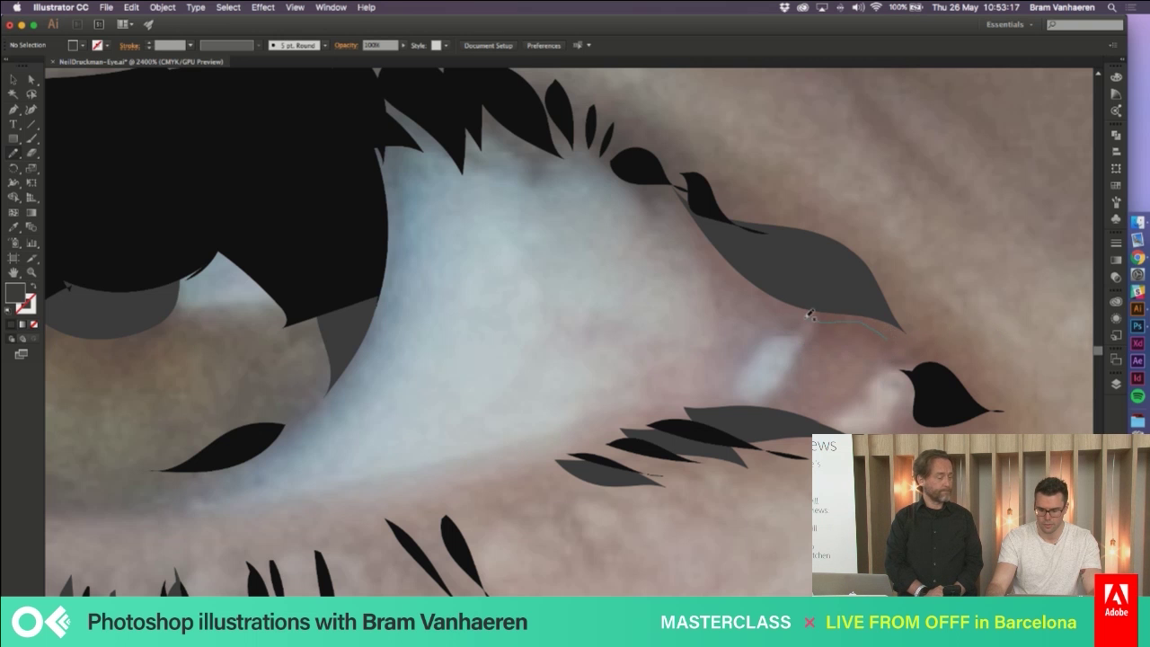
{"action": "scroll", "coordinate": [978, 327], "scroll_direction": "down", "scroll_amount": 3}
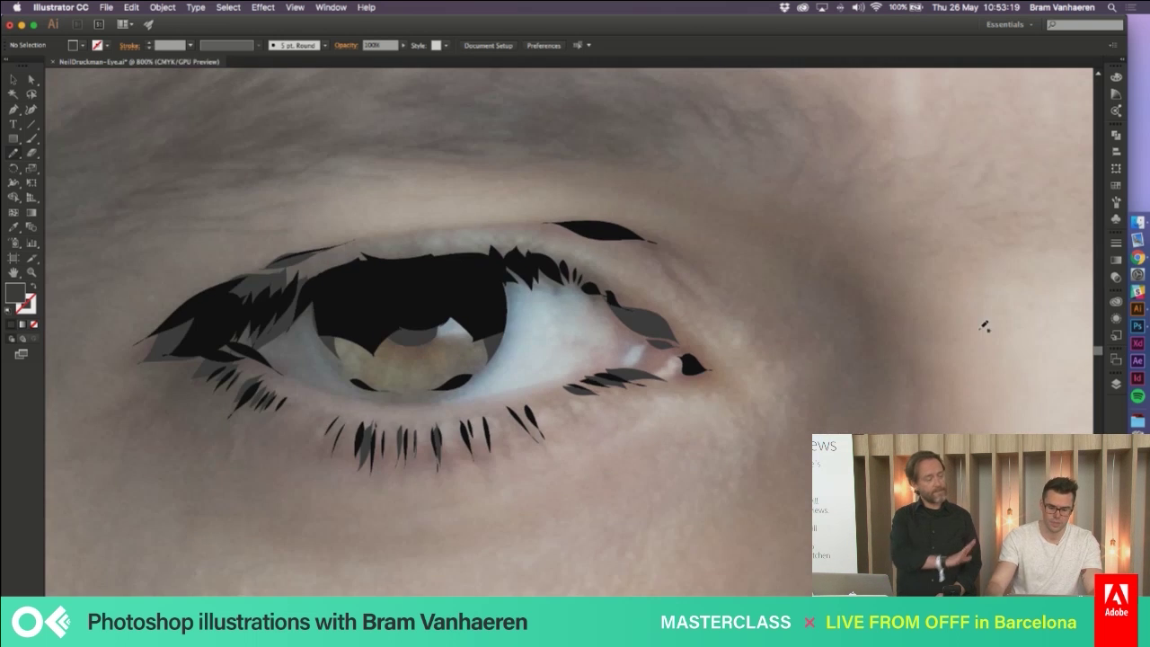
Create a new layer directly above the Portrait layer and set the fill to a lighter mid grey
{"action": "scroll", "coordinate": [984, 330], "scroll_direction": "right", "scroll_amount": 2}
{"action": "left_click", "coordinate": [1117, 383]}
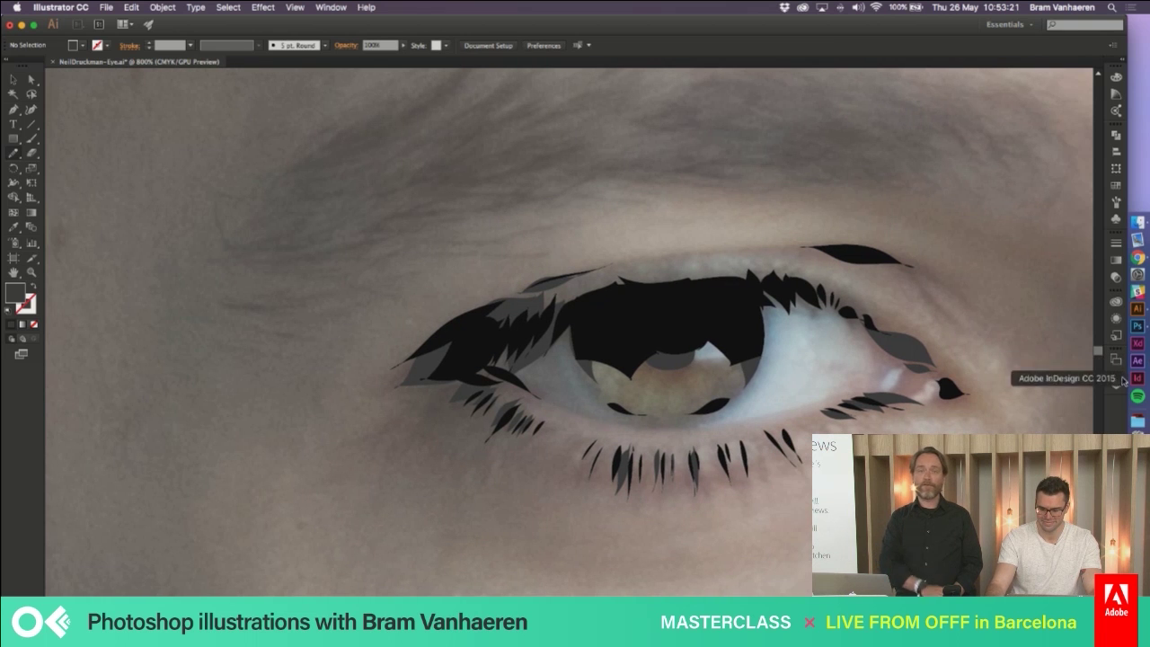
{"action": "left_click", "coordinate": [1035, 402]}
{"action": "key", "text": "super+l"}
{"action": "double_click", "coordinate": [15, 293]}
{"action": "left_click", "coordinate": [31, 190]}
{"action": "left_click", "coordinate": [307, 116]}
Draw a mid-grey shape between the thin upper-lid line and the outer lashes, and another in the eye white beside the iris
{"action": "scroll", "coordinate": [589, 386], "scroll_direction": "up", "scroll_amount": 5}
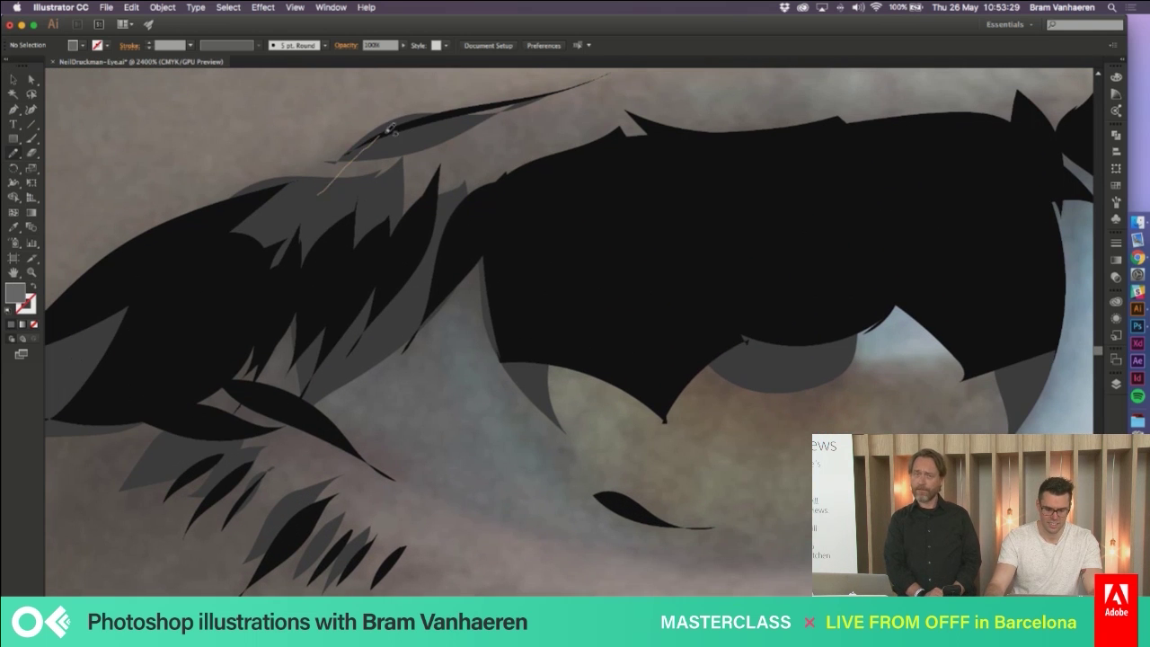
{"action": "left_click_drag", "start_coordinate": [582, 117], "coordinate": [398, 236]}
{"action": "scroll", "coordinate": [351, 238], "scroll_direction": "down", "scroll_amount": 2}
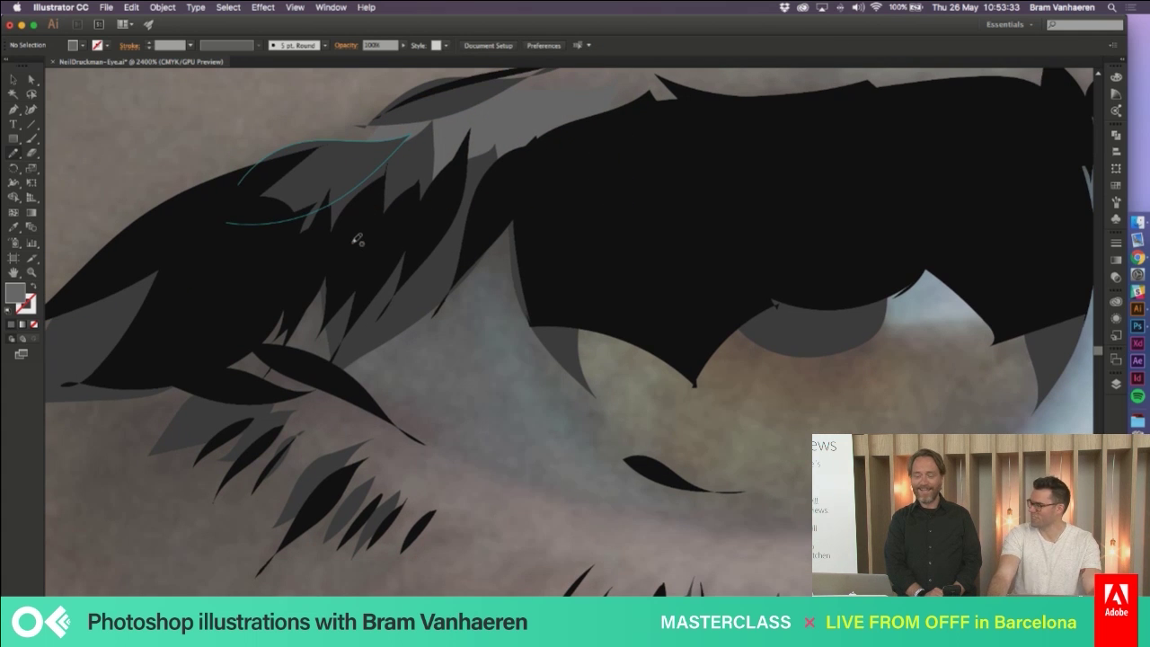
{"action": "mouse_move", "coordinate": [514, 187]}
{"action": "left_mouse_down"}
{"action": "mouse_move", "coordinate": [543, 275]}
{"action": "mouse_move", "coordinate": [522, 382]}
{"action": "left_mouse_up"}
{"action": "scroll", "coordinate": [423, 317], "scroll_direction": "left", "scroll_amount": 3}
{"action": "scroll", "coordinate": [423, 318], "scroll_direction": "down", "scroll_amount": 1}
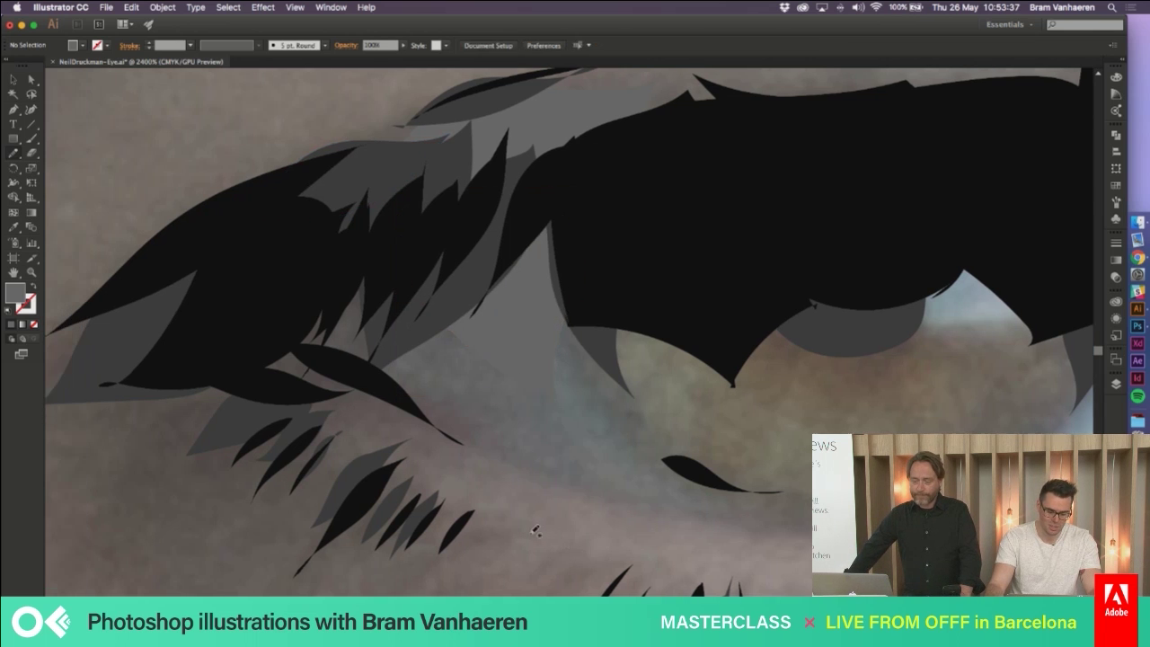
Draw mid-grey shapes across the outer part of the eye white and around the small lower lashes at the outer corner
{"action": "mouse_move", "coordinate": [404, 235]}
{"action": "left_mouse_down"}
{"action": "mouse_move", "coordinate": [526, 400]}
{"action": "mouse_move", "coordinate": [303, 310]}
{"action": "mouse_move", "coordinate": [400, 259]}
{"action": "left_mouse_up"}
{"action": "left_click_drag", "start_coordinate": [545, 402], "coordinate": [546, 401]}
{"action": "scroll", "coordinate": [392, 310], "scroll_direction": "left", "scroll_amount": 1}
{"action": "scroll", "coordinate": [393, 310], "scroll_direction": "down", "scroll_amount": 1}
{"action": "mouse_move", "coordinate": [342, 296]}
{"action": "left_mouse_down"}
{"action": "mouse_move", "coordinate": [514, 441]}
{"action": "mouse_move", "coordinate": [293, 336]}
{"action": "left_mouse_up"}
Draw a mid-grey shape around the lower edge of the pupil and one along the iris side facing the inner corner
{"action": "scroll", "coordinate": [342, 529], "scroll_direction": "right", "scroll_amount": 8}
{"action": "scroll", "coordinate": [343, 528], "scroll_direction": "right", "scroll_amount": 2}
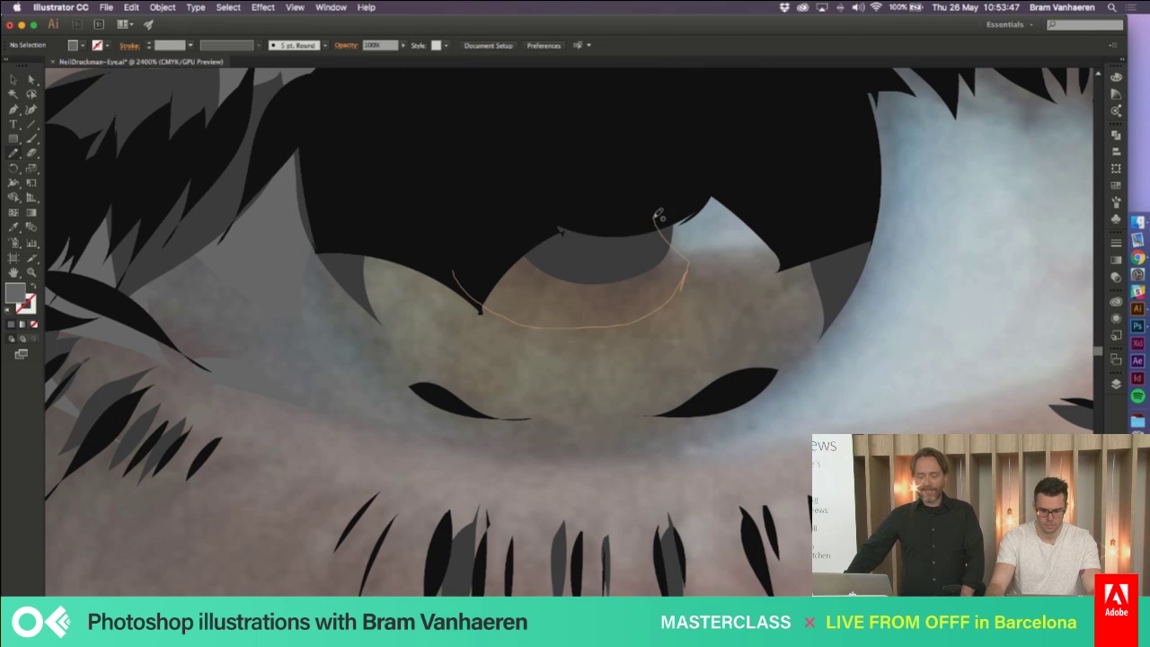
{"action": "left_click_drag", "start_coordinate": [659, 216], "coordinate": [658, 216]}
{"action": "mouse_move", "coordinate": [839, 271]}
{"action": "left_mouse_down"}
{"action": "mouse_move", "coordinate": [776, 285]}
{"action": "mouse_move", "coordinate": [714, 362]}
{"action": "left_mouse_up"}
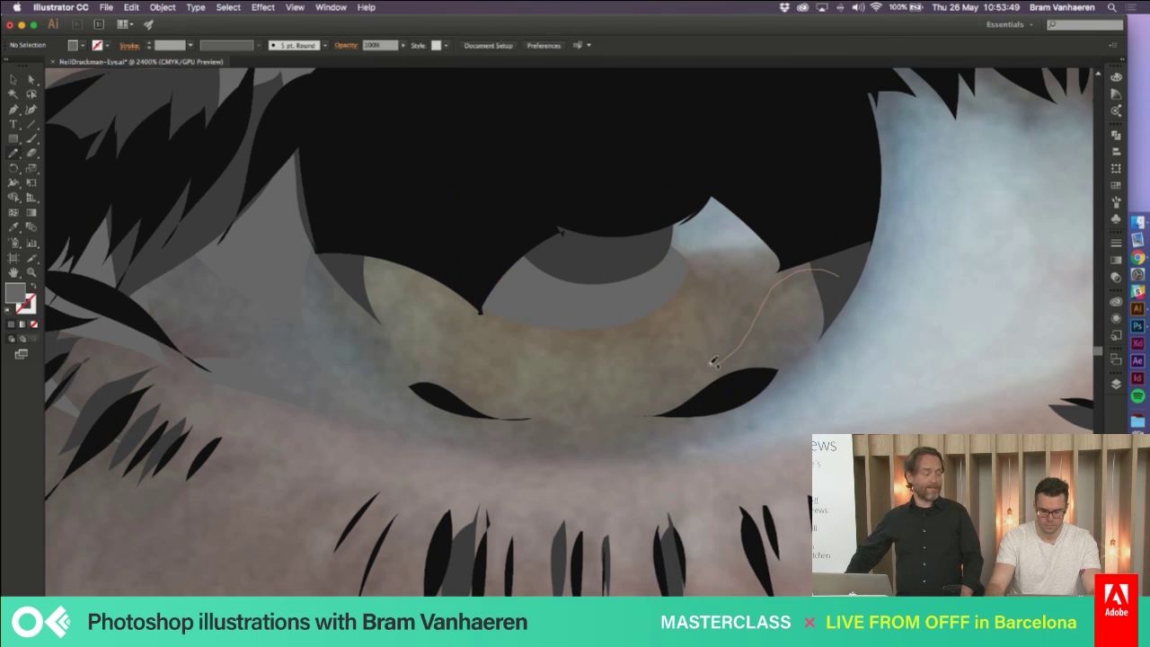
{"action": "left_click_drag", "start_coordinate": [845, 310], "coordinate": [845, 310]}
Draw a mid-grey shape along the lower outer side of the iris and a flat one along the lower lid beneath it
{"action": "mouse_move", "coordinate": [392, 338]}
{"action": "left_mouse_down"}
{"action": "mouse_move", "coordinate": [449, 382]}
{"action": "mouse_move", "coordinate": [508, 396]}
{"action": "left_mouse_up"}
{"action": "left_click_drag", "start_coordinate": [391, 325], "coordinate": [391, 325]}
{"action": "scroll", "coordinate": [354, 354], "scroll_direction": "right", "scroll_amount": 5}
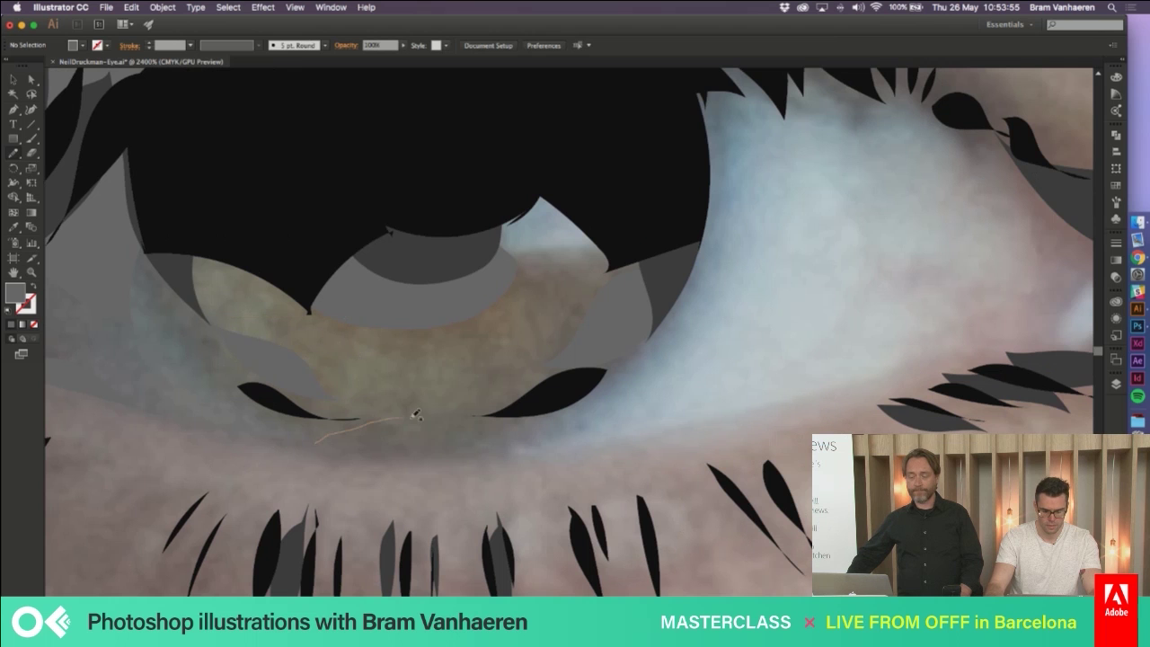
{"action": "left_click_drag", "start_coordinate": [401, 457], "coordinate": [320, 440]}
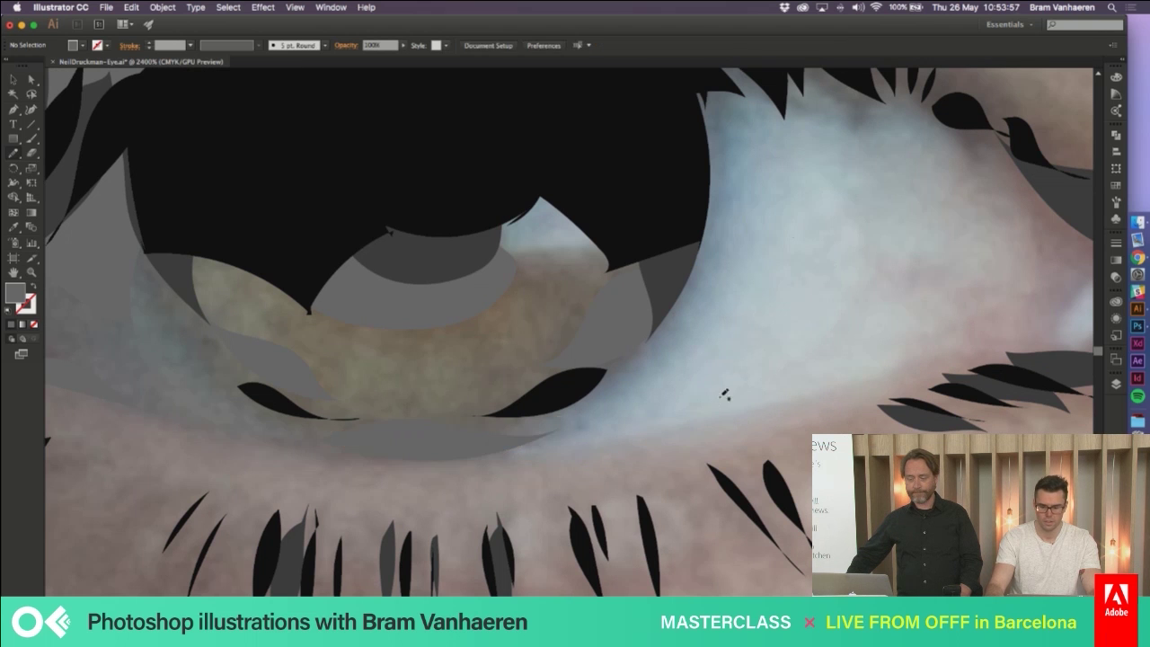
Draw mid-grey shapes below, around the tip of and above the dark grey leaf shape at the eye's inner corner
{"action": "scroll", "coordinate": [725, 392], "scroll_direction": "right", "scroll_amount": 4}
{"action": "scroll", "coordinate": [725, 393], "scroll_direction": "up", "scroll_amount": 3}
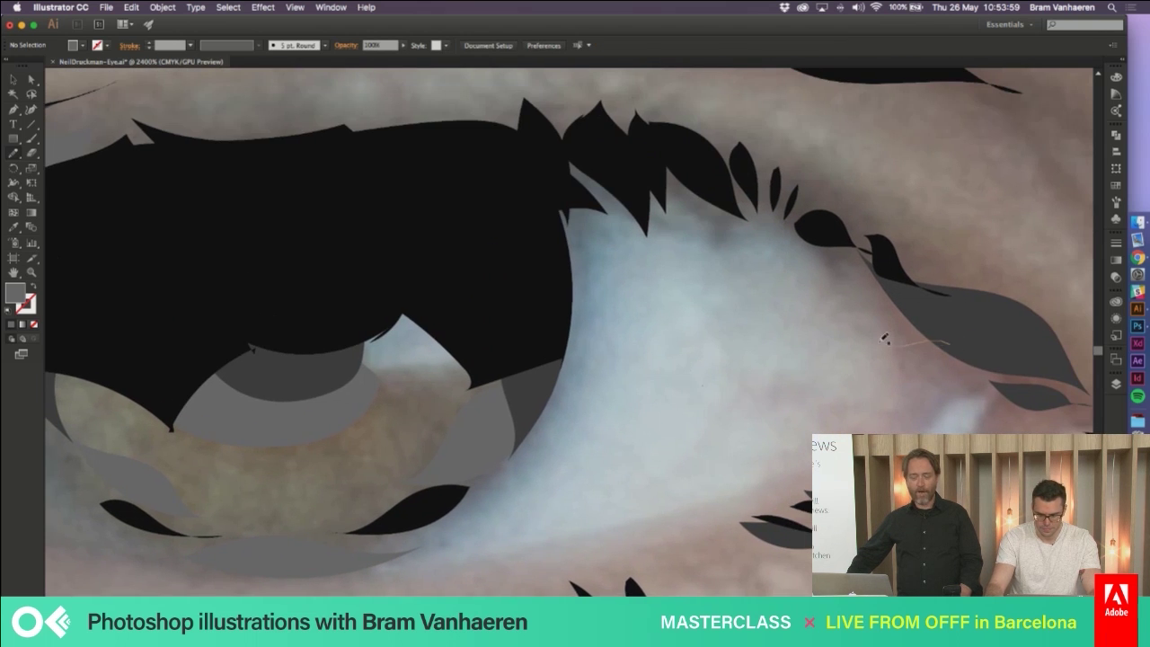
{"action": "mouse_move", "coordinate": [948, 423]}
{"action": "left_mouse_down"}
{"action": "mouse_move", "coordinate": [1005, 416]}
{"action": "mouse_move", "coordinate": [988, 354]}
{"action": "mouse_move", "coordinate": [970, 383]}
{"action": "mouse_move", "coordinate": [989, 406]}
{"action": "mouse_move", "coordinate": [946, 411]}
{"action": "mouse_move", "coordinate": [859, 395]}
{"action": "left_mouse_up"}
{"action": "scroll", "coordinate": [906, 346], "scroll_direction": "right", "scroll_amount": 4}
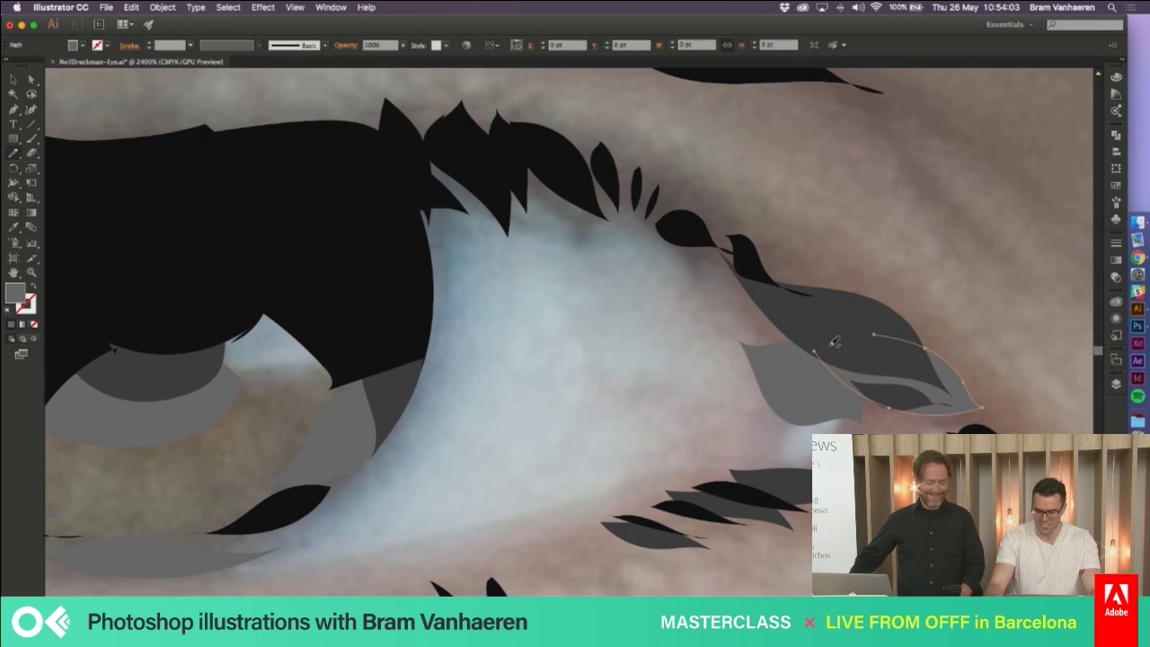
{"action": "scroll", "coordinate": [968, 268], "scroll_direction": "left", "scroll_amount": 3}
{"action": "mouse_move", "coordinate": [981, 309]}
{"action": "left_mouse_down"}
{"action": "mouse_move", "coordinate": [759, 211]}
{"action": "mouse_move", "coordinate": [917, 350]}
{"action": "left_mouse_up"}
Draw small pointed mid-grey shapes between and below the black upper lashes towards the inner corner
{"action": "scroll", "coordinate": [724, 318], "scroll_direction": "up", "scroll_amount": 3}
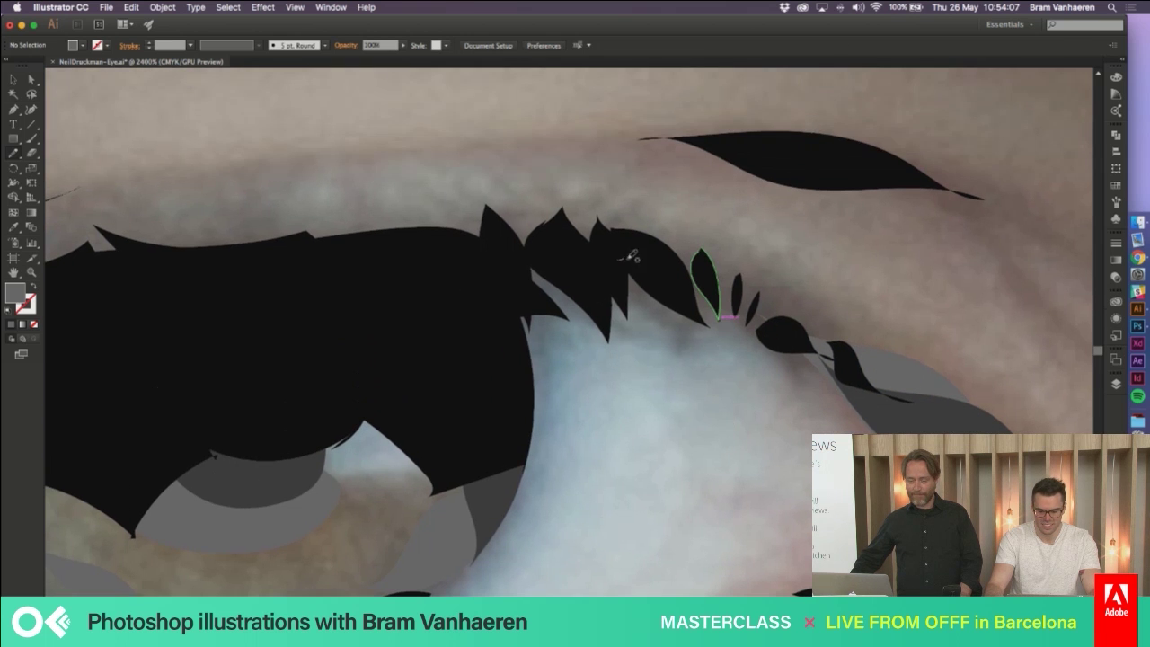
{"action": "left_click_drag", "start_coordinate": [708, 301], "coordinate": [715, 315]}
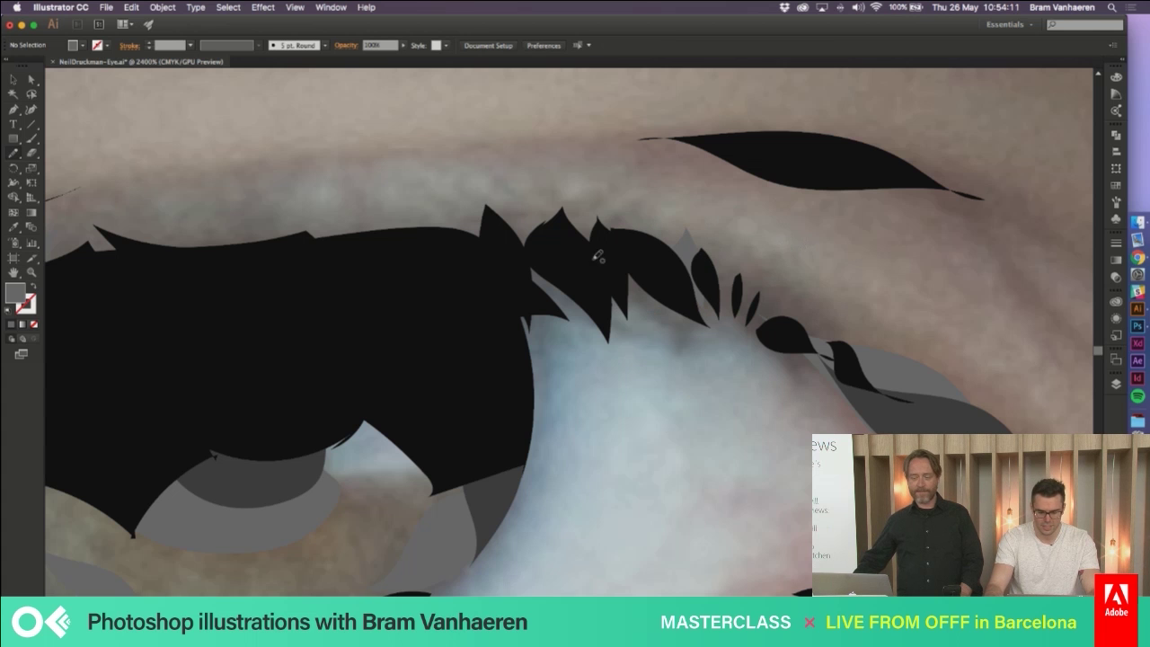
{"action": "left_click_drag", "start_coordinate": [670, 348], "coordinate": [671, 350]}
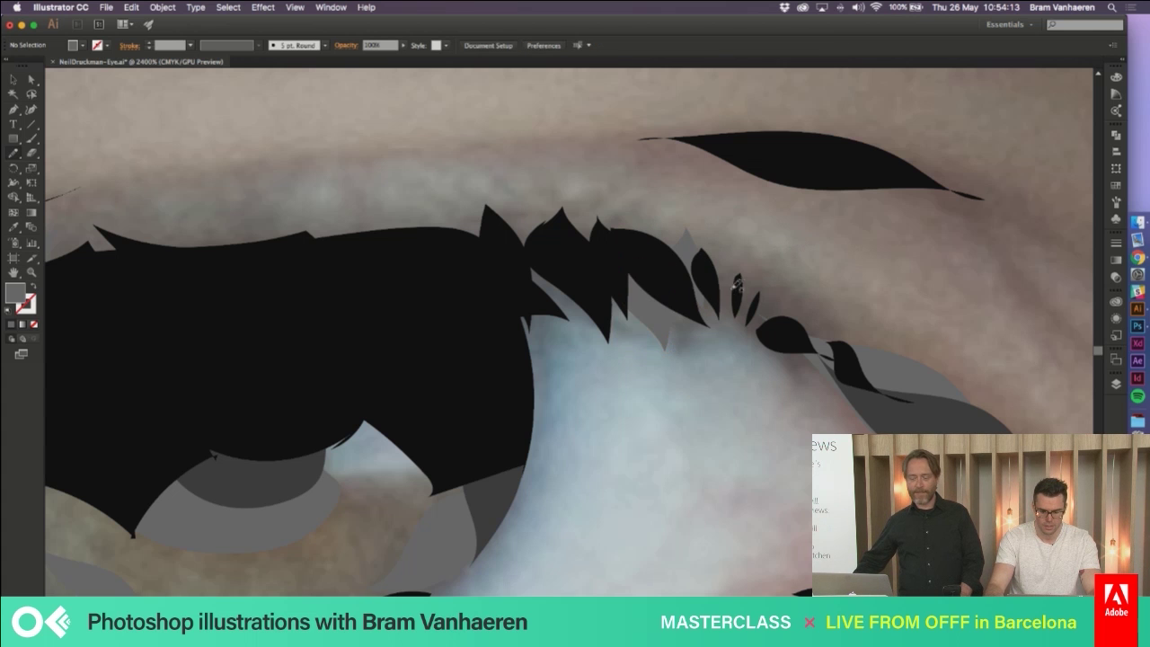
{"action": "mouse_move", "coordinate": [719, 295]}
{"action": "left_mouse_down"}
{"action": "mouse_move", "coordinate": [735, 245]}
{"action": "mouse_move", "coordinate": [742, 298]}
{"action": "left_mouse_up"}
{"action": "left_click", "coordinate": [746, 362]}
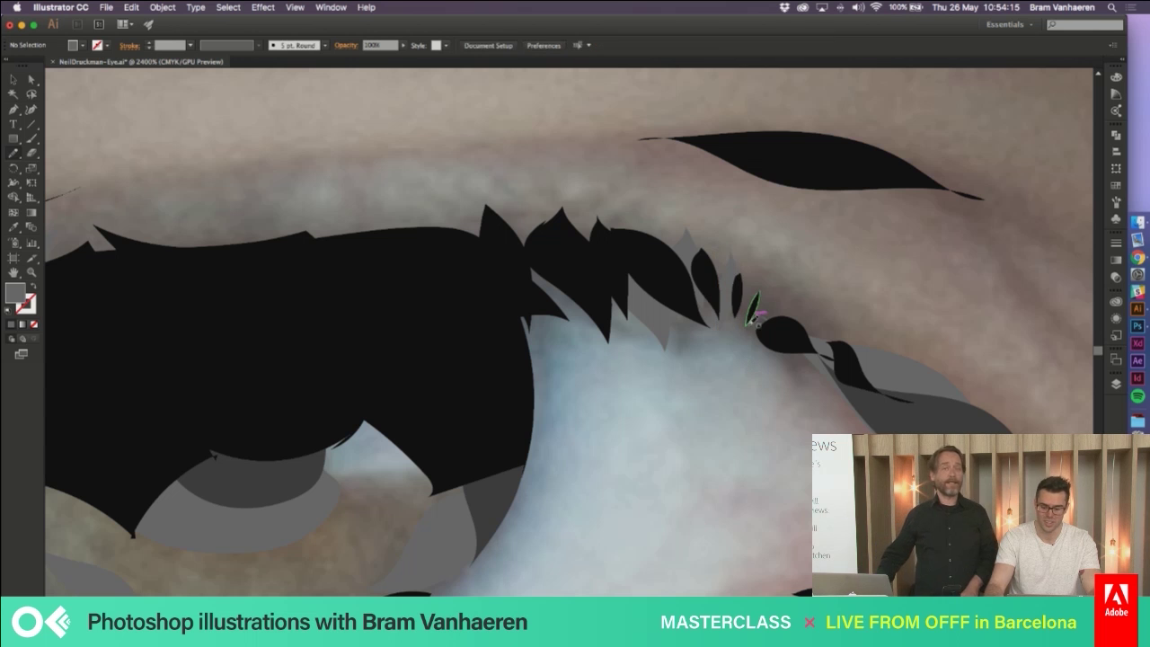
{"action": "key", "text": "super+minus"}
{"action": "key", "text": "super+minus"}
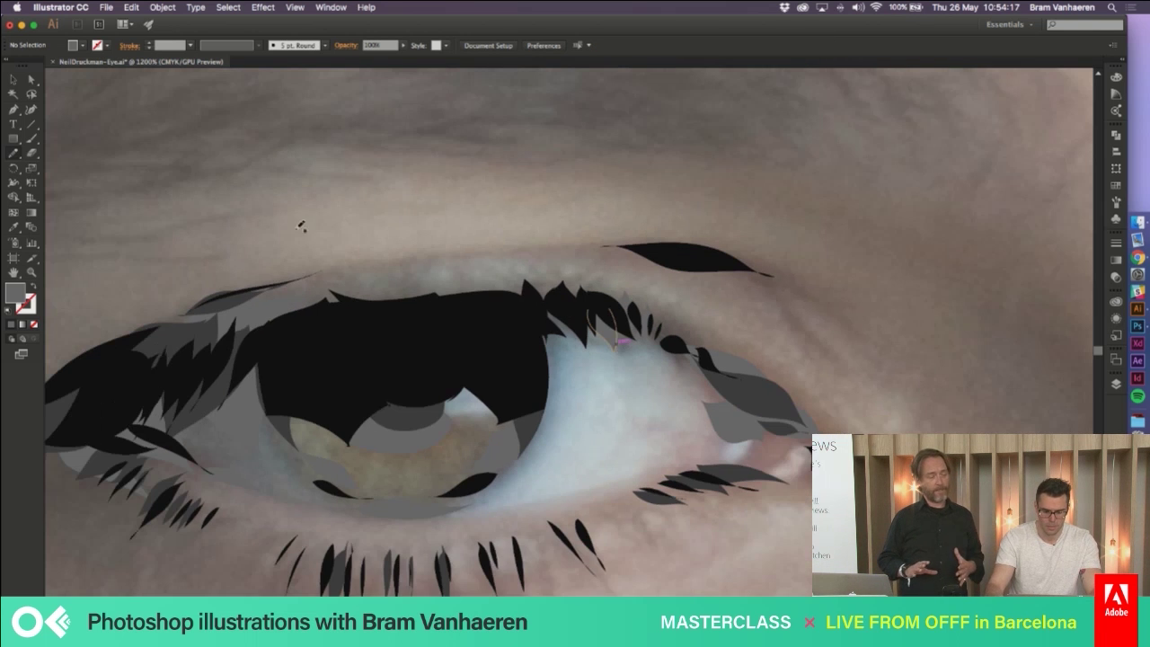
Draw a mid-grey shape with two pointed peaks above the black upper-lid mass and deselect it
{"action": "key", "text": "super+plus"}
{"action": "key", "text": "super+plus"}
{"action": "scroll", "coordinate": [151, 206], "scroll_direction": "up", "scroll_amount": 1}
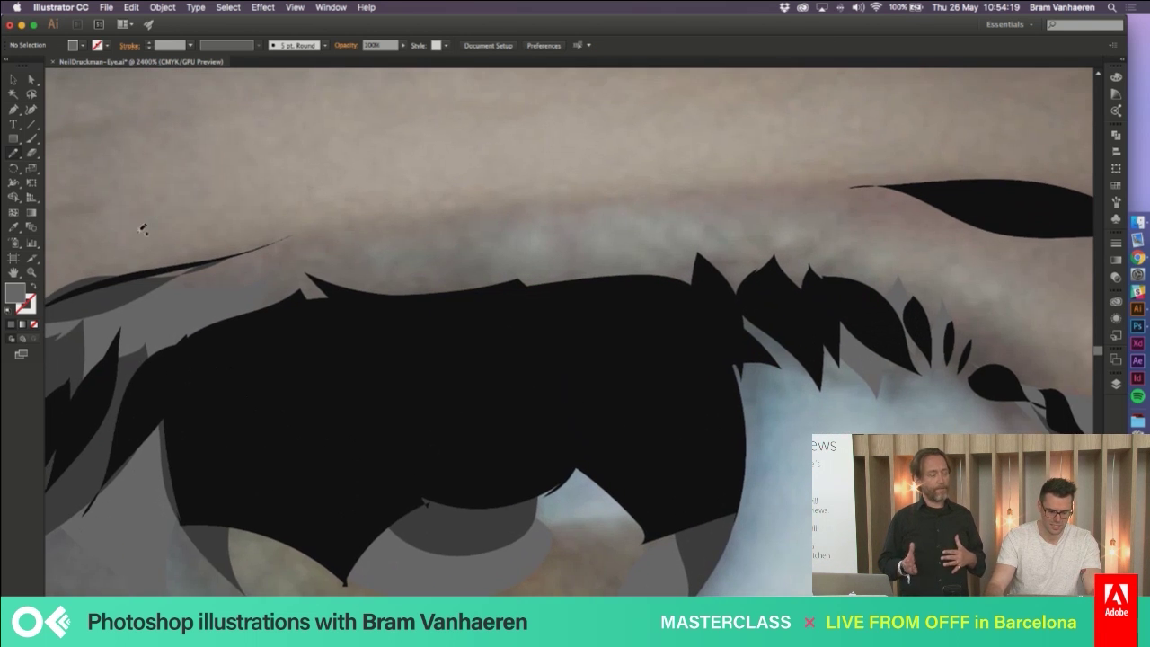
{"action": "left_click_drag", "start_coordinate": [246, 314], "coordinate": [334, 259]}
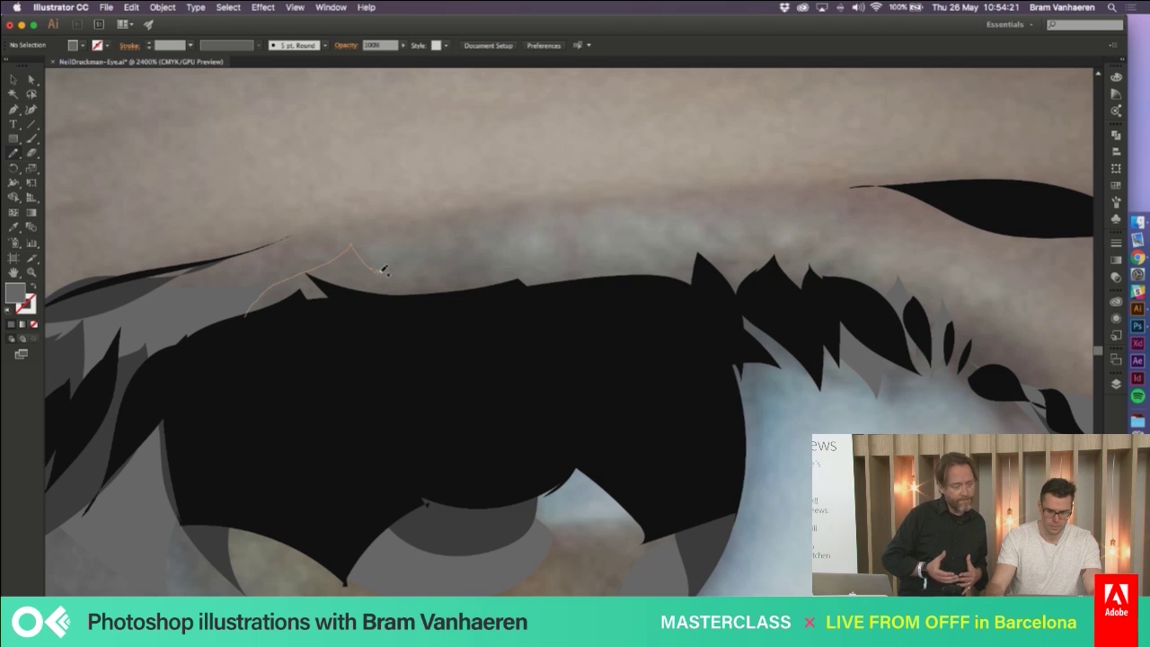
{"action": "left_click_drag", "start_coordinate": [498, 236], "coordinate": [519, 274]}
{"action": "key", "text": "super+shift+a"}
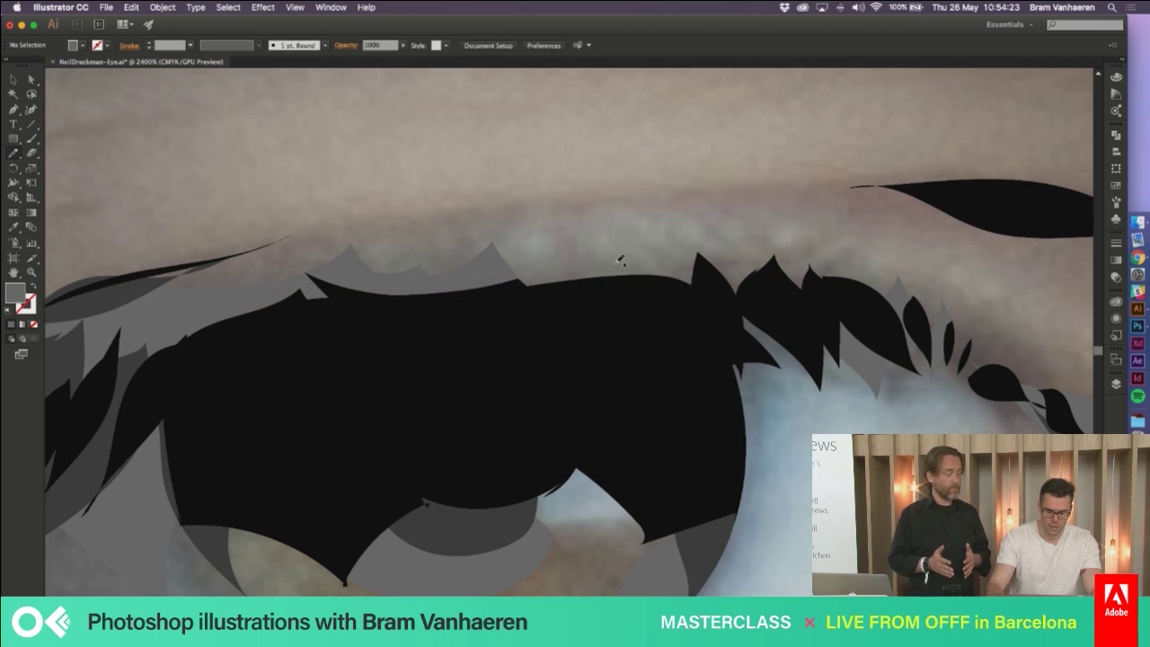
Hide the Photograph layer to check the traced eye shapes on their own
{"action": "key", "text": "super+minus"}
{"action": "key", "text": "super+minus"}
{"action": "key", "text": "super+minus"}
{"action": "key", "text": "super+minus"}
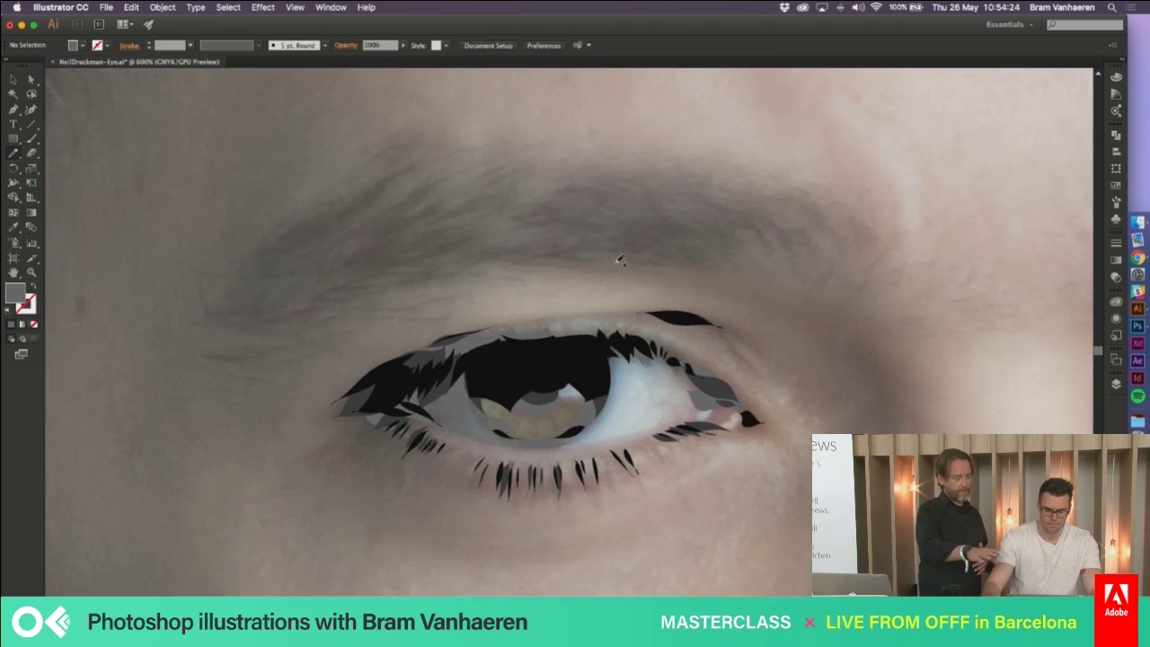
{"action": "left_click", "coordinate": [1116, 383]}
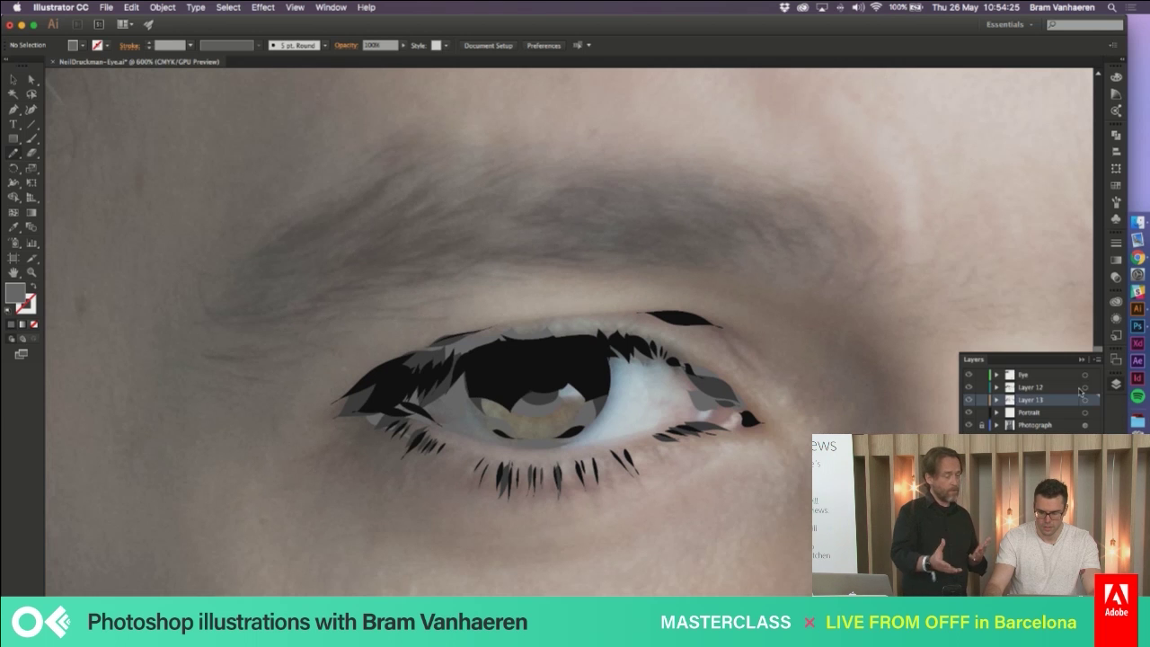
{"action": "left_click", "coordinate": [970, 426]}
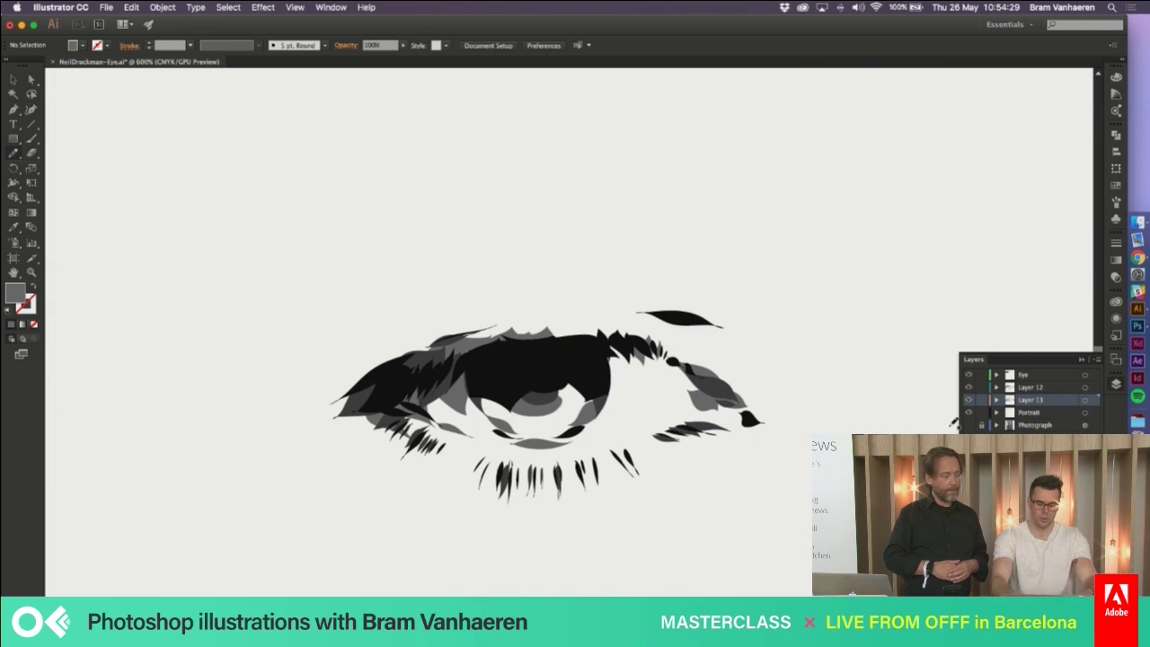
{"action": "key", "text": "p"}
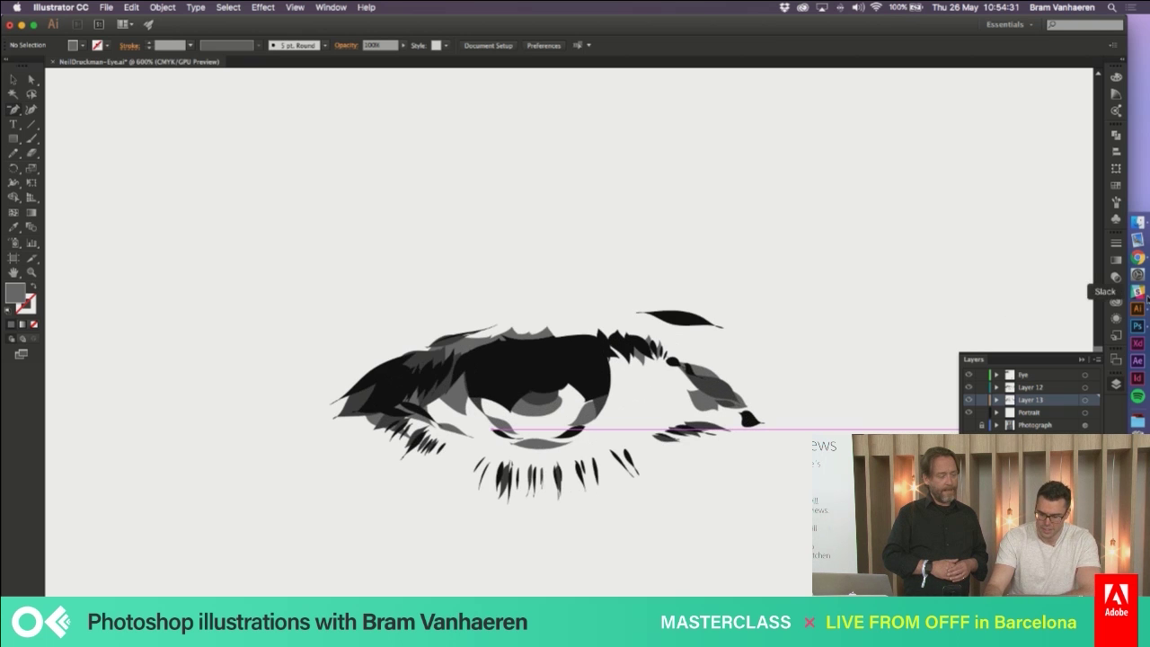
Switch to Photoshop's NeilDruckman-color.psd and hide every layer and group above the Model group
{"action": "left_click", "coordinate": [1139, 326]}
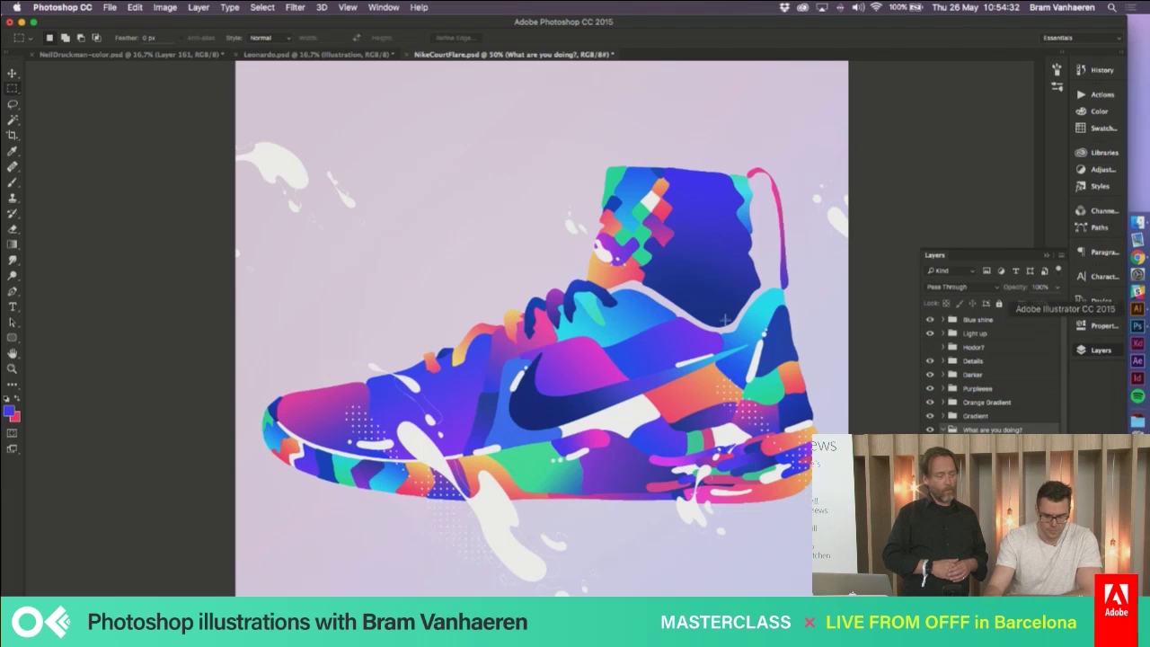
{"action": "left_click", "coordinate": [144, 56]}
{"action": "left_click_drag", "start_coordinate": [932, 396], "coordinate": [930, 317]}
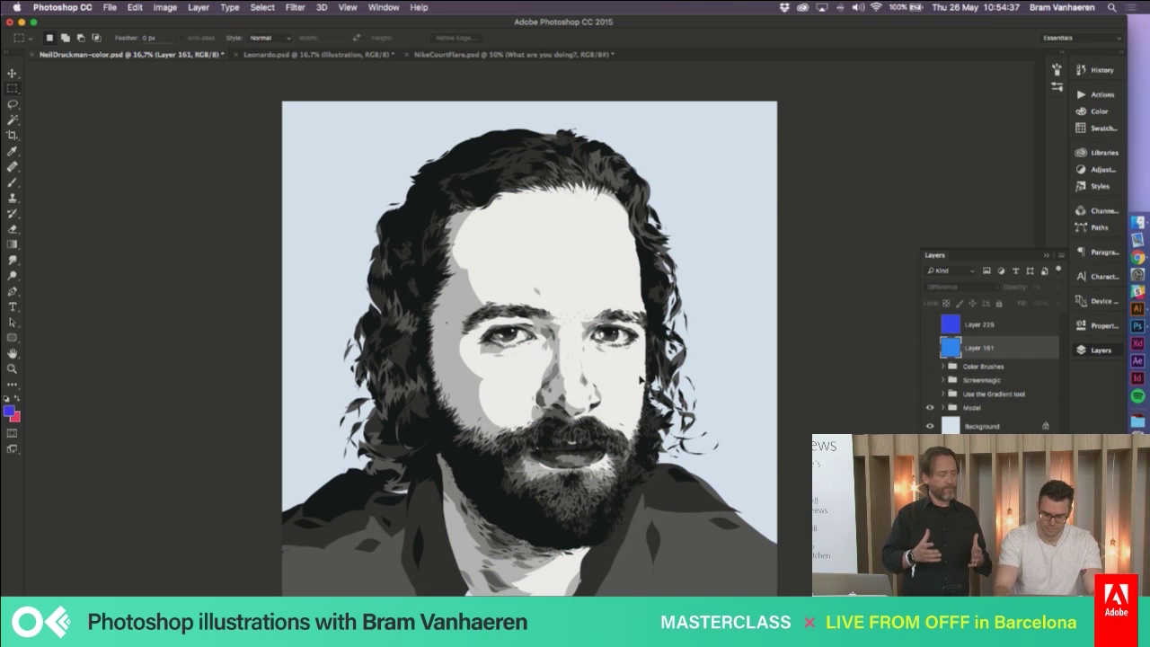
Inspect the finished greyscale eye up close, and show and expand the "Use the Gradient tool" group
{"action": "key", "text": "super+1"}
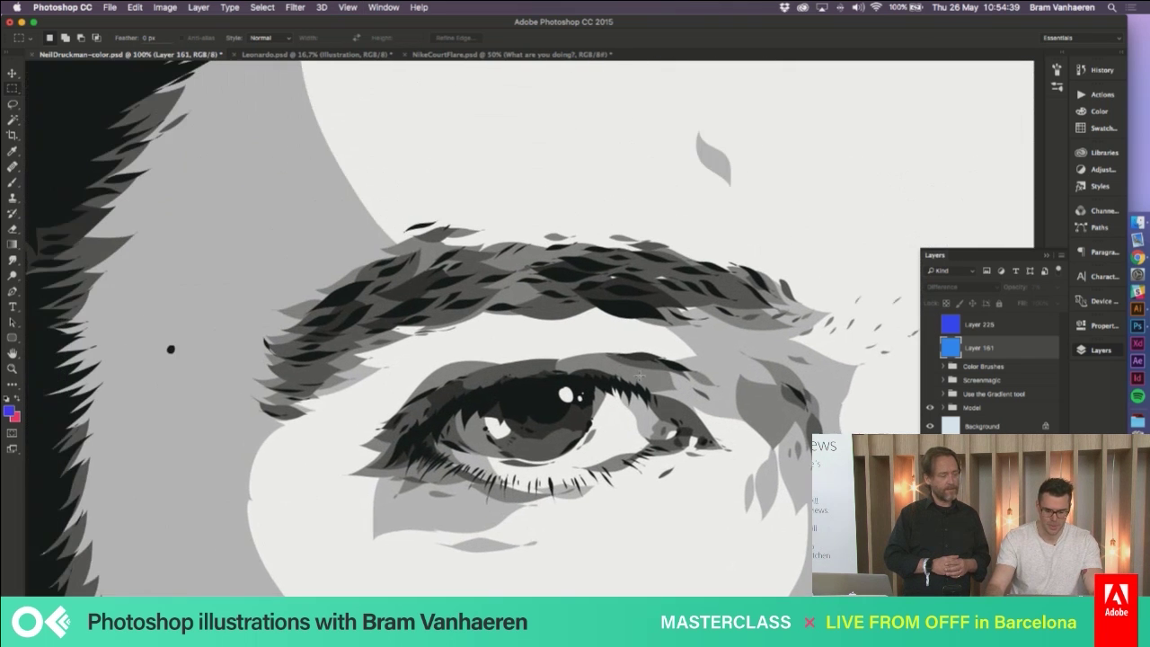
{"action": "scroll", "coordinate": [641, 378], "scroll_direction": "right", "scroll_amount": 3}
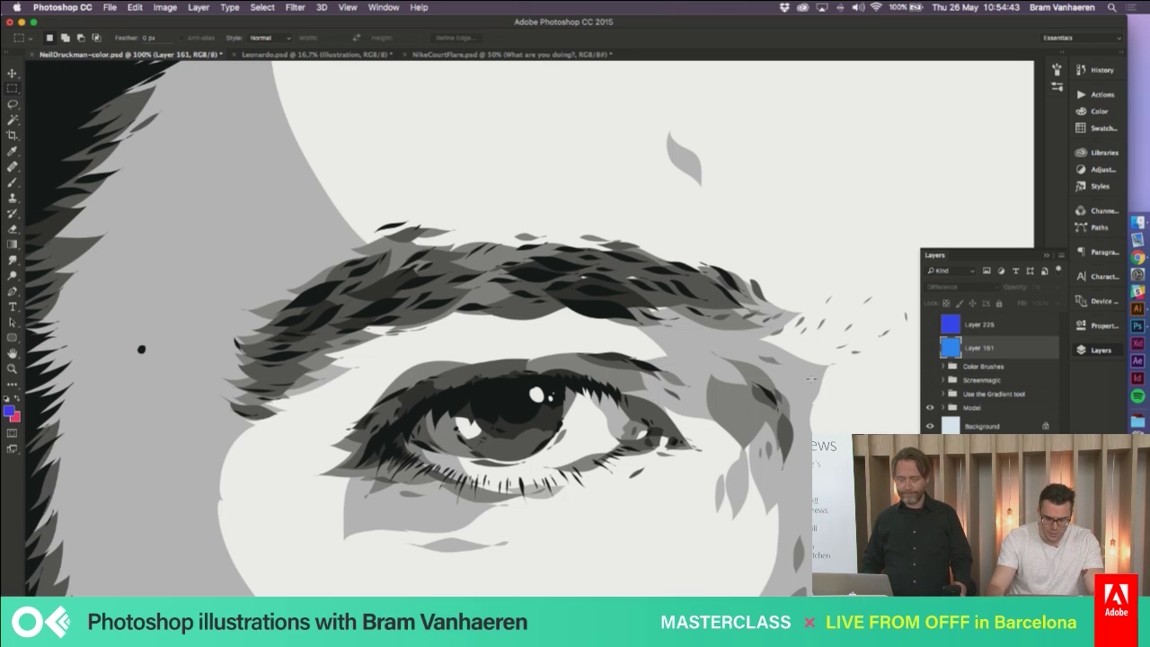
{"action": "scroll", "coordinate": [816, 386], "scroll_direction": "down", "scroll_amount": 5}
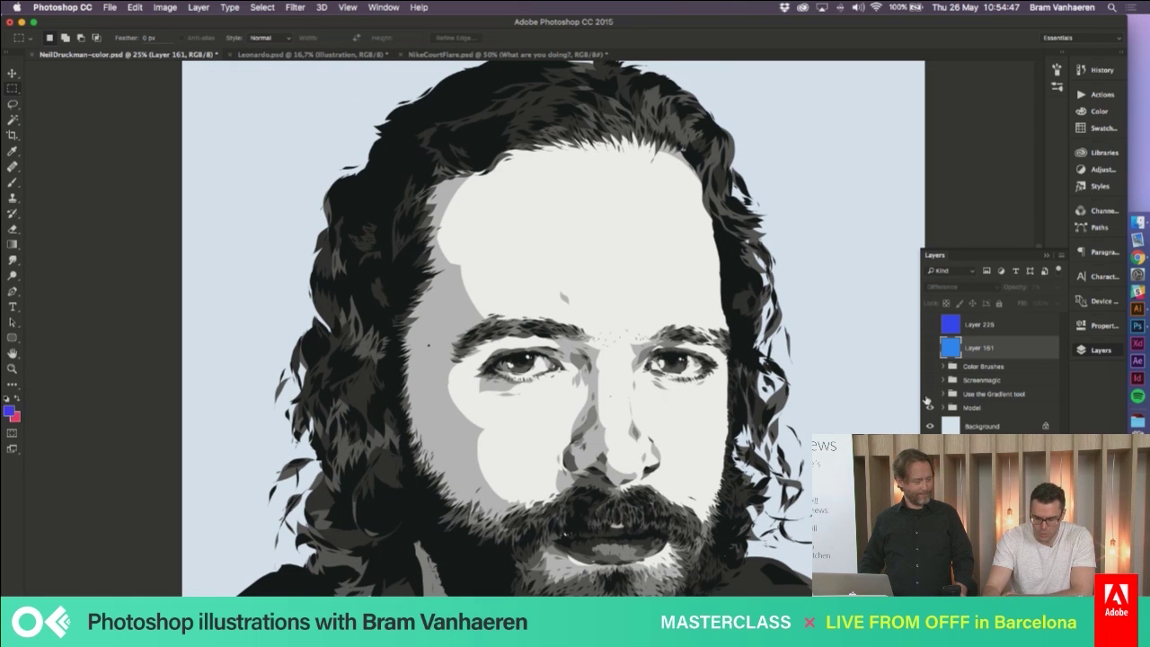
{"action": "left_click", "coordinate": [944, 395]}
{"action": "left_click", "coordinate": [932, 395]}
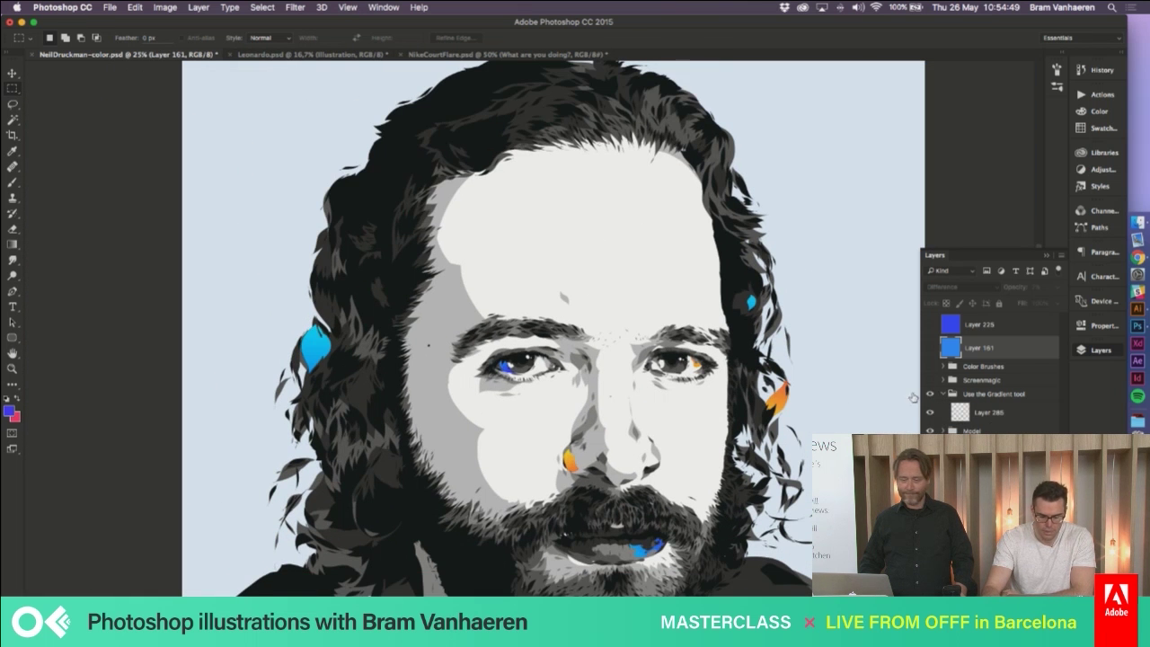
{"action": "scroll", "coordinate": [503, 360], "scroll_direction": "down", "scroll_amount": 2}
Select the dark leaf shape on the jacket shoulder with the Magic Wand and activate the layer in the "Use the Gradient tool" group
{"action": "left_click", "coordinate": [14, 119]}
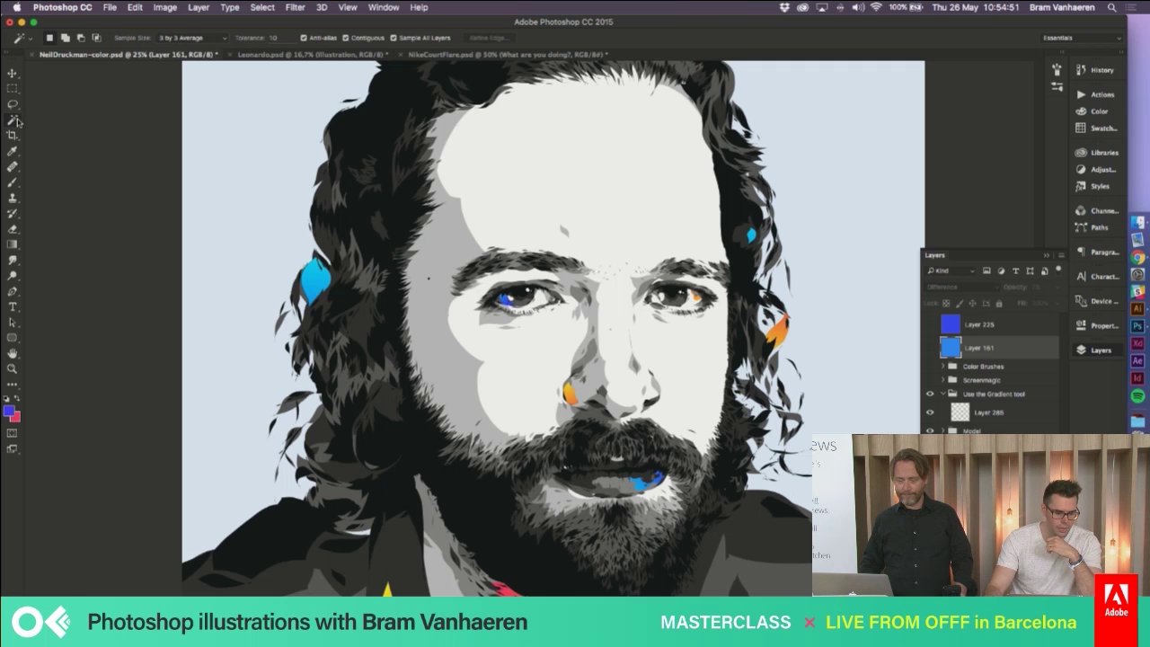
{"action": "left_click", "coordinate": [17, 122]}
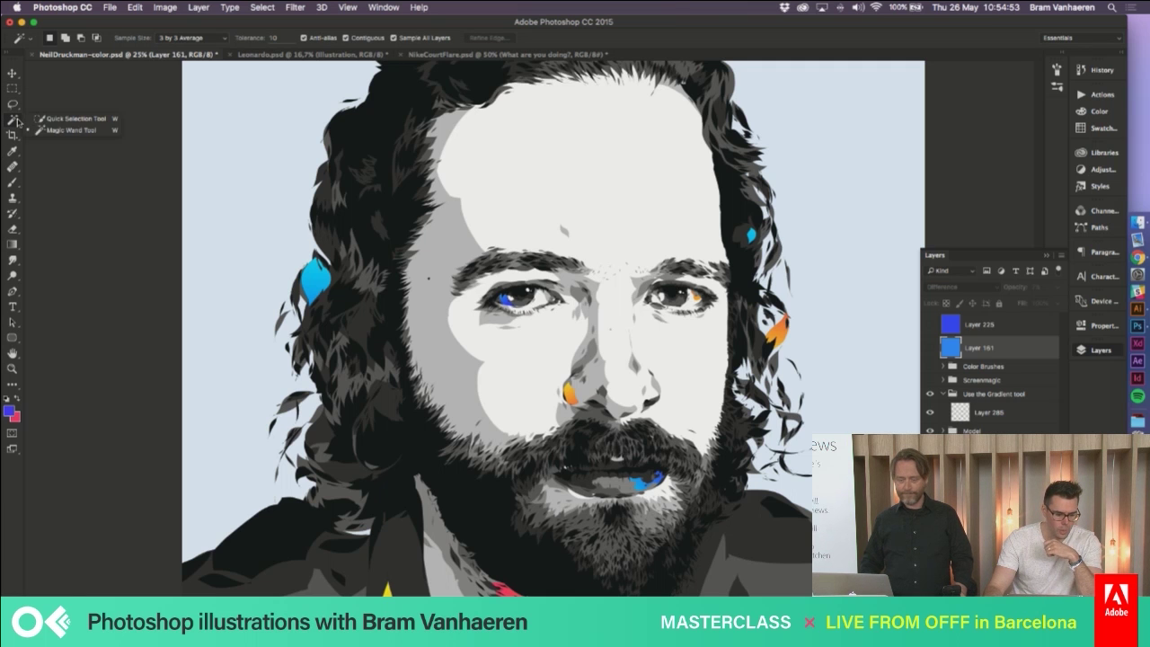
{"action": "left_click", "coordinate": [15, 120]}
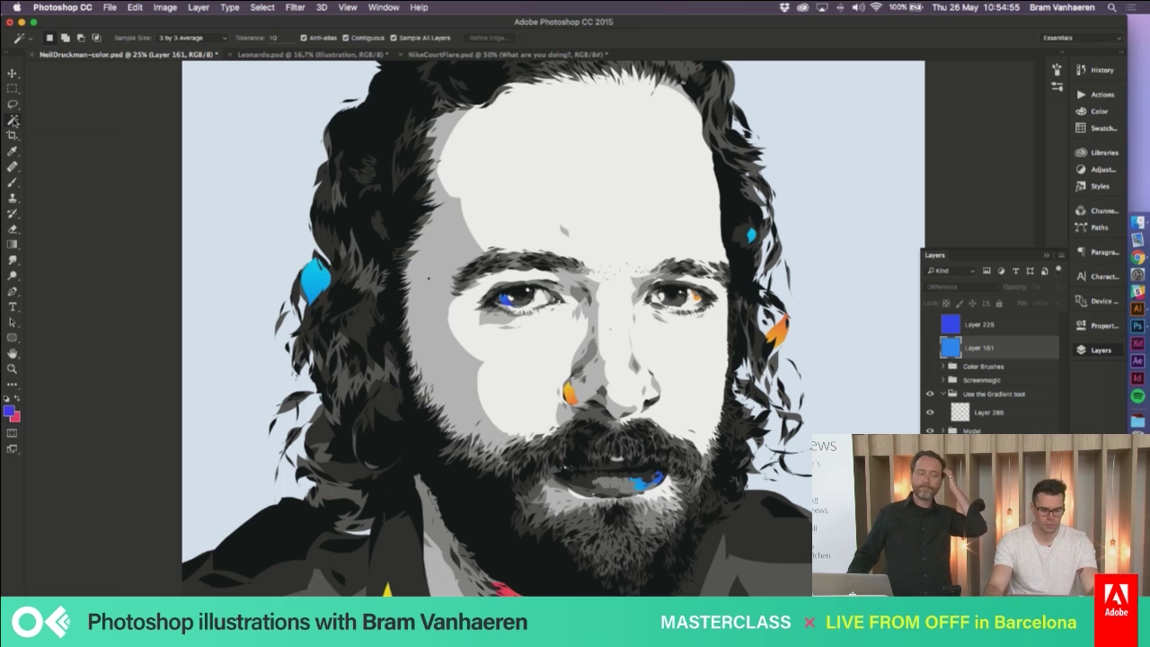
{"action": "key", "text": "super+equal"}
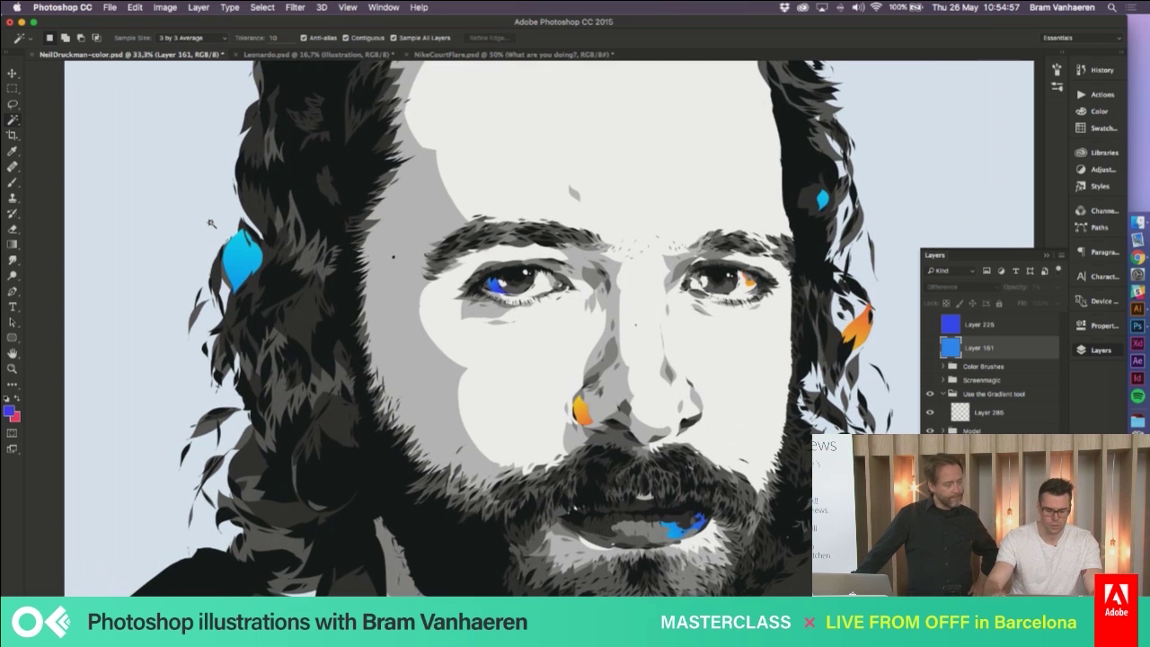
{"action": "scroll", "coordinate": [555, 396], "scroll_direction": "down", "scroll_amount": 5}
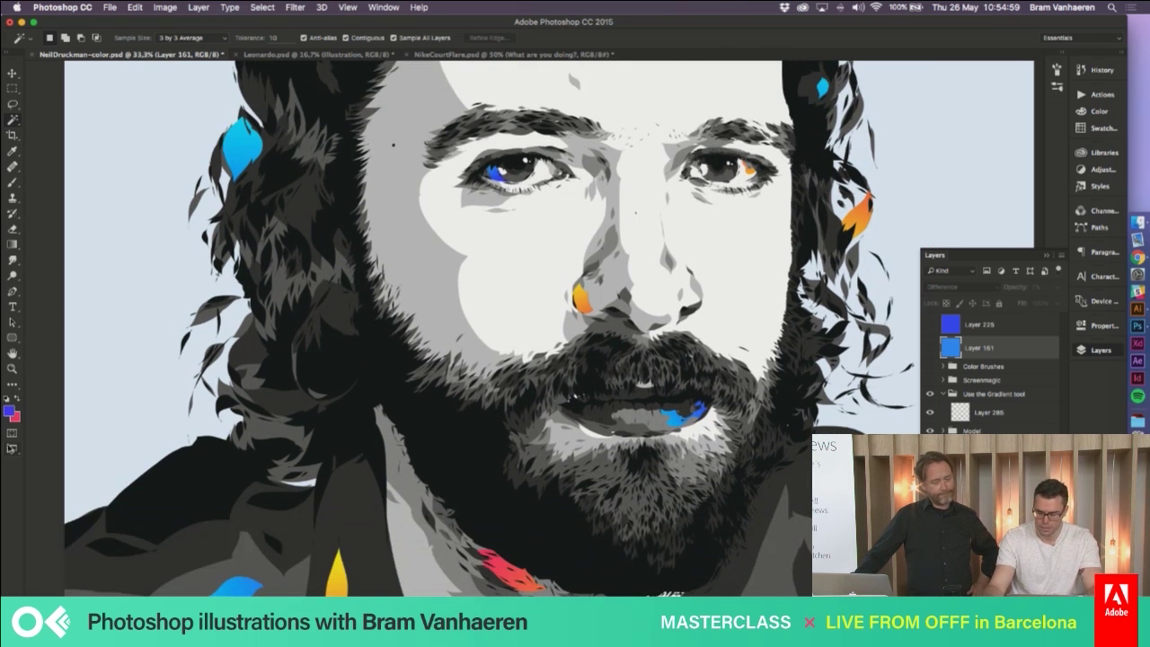
{"action": "scroll", "coordinate": [279, 400], "scroll_direction": "down", "scroll_amount": 3}
{"action": "left_click", "coordinate": [280, 447]}
{"action": "left_click", "coordinate": [989, 413]}
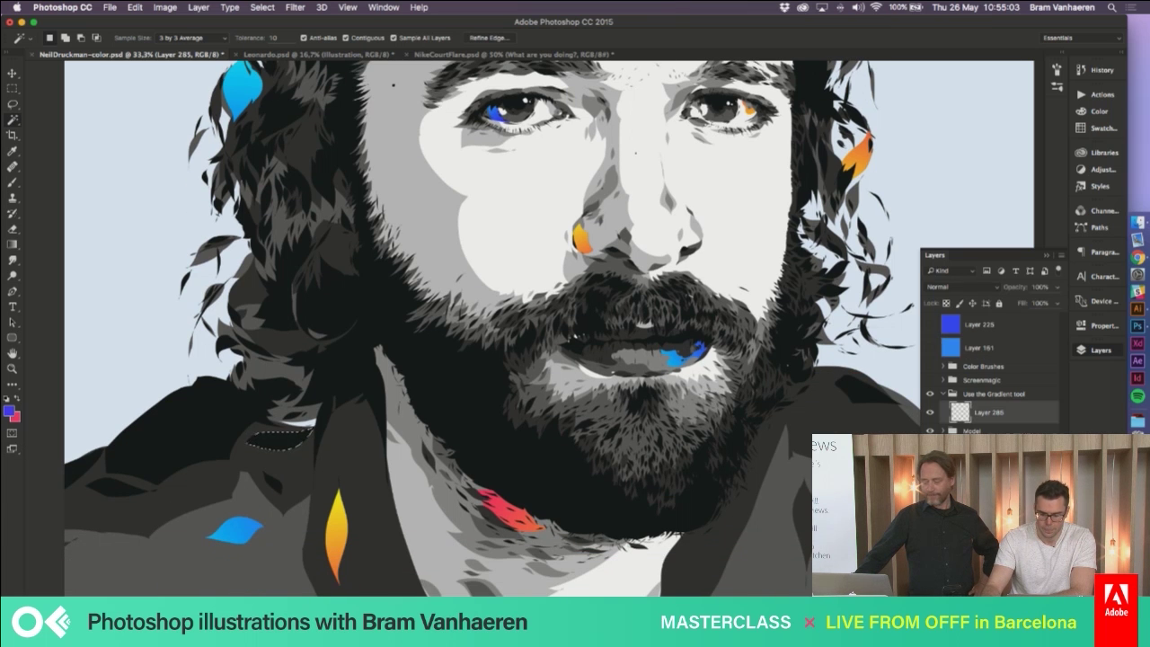
Add a new layer, fill the selected leaf shape with a diagonal blue-to-pink gradient, and deselect
{"action": "key", "text": "super+shift+alt+n"}
{"action": "key", "text": "g"}
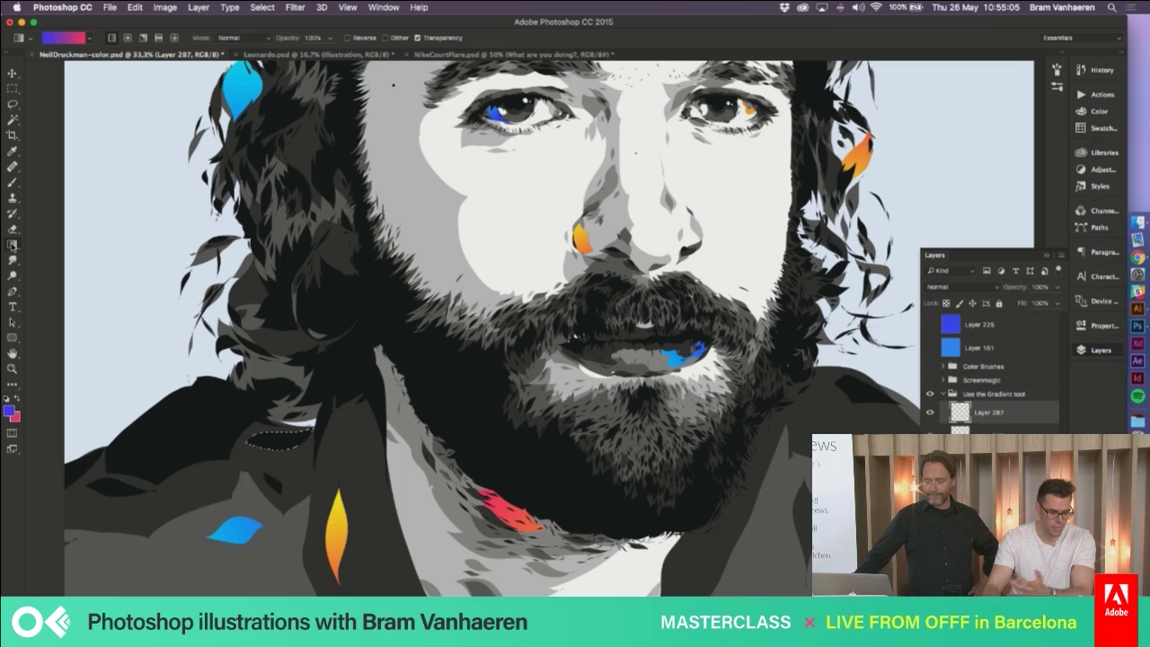
{"action": "left_click_drag", "start_coordinate": [288, 436], "coordinate": [347, 402]}
{"action": "left_click_drag", "start_coordinate": [194, 497], "coordinate": [296, 440]}
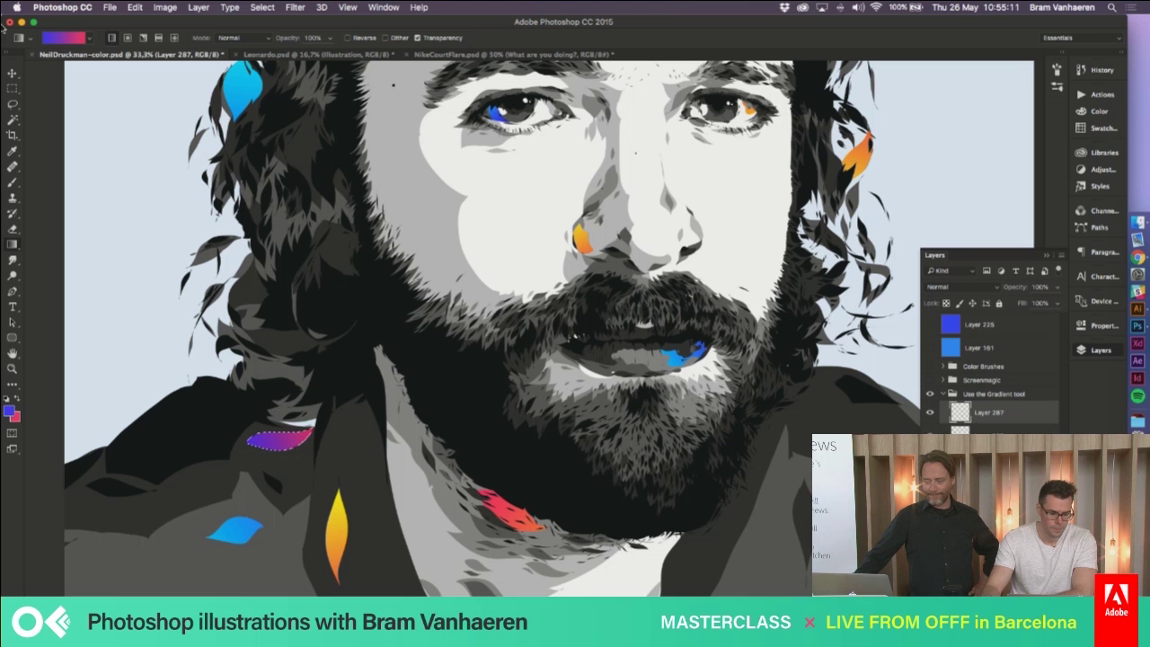
{"action": "key", "text": "m"}
{"action": "key", "text": "super+d"}
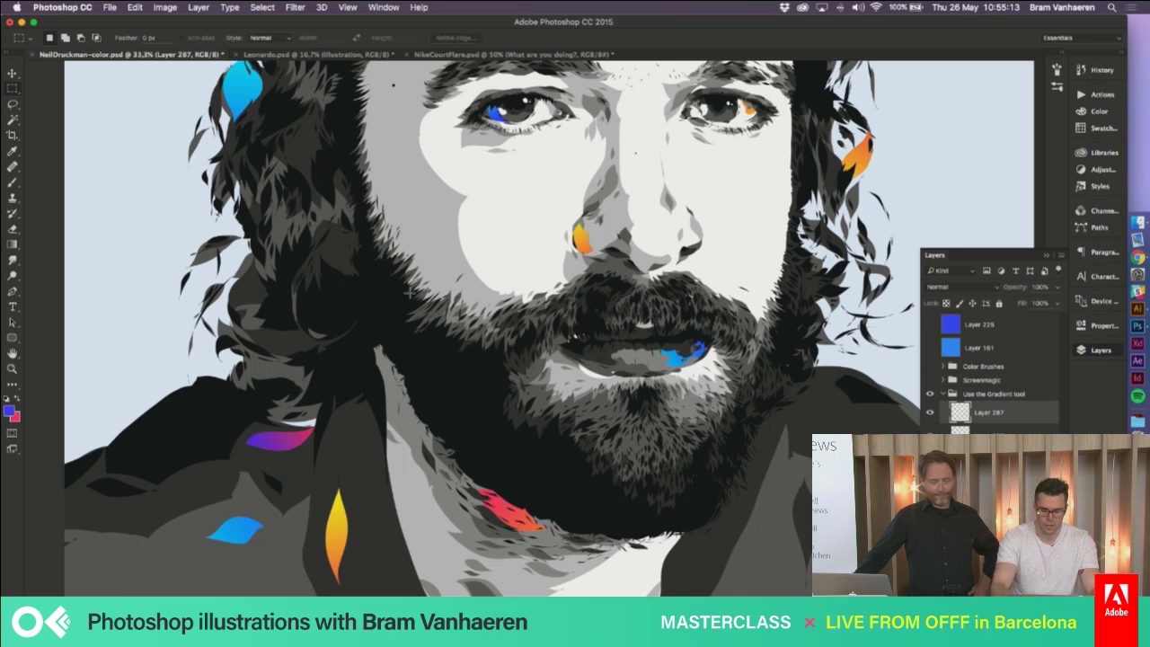
Show and expand the Screenmagic group, toggle one glow layer off and on, and activate Layer 49 copy 20
{"action": "key", "text": "super+minus"}
{"action": "key", "text": "super+minus"}
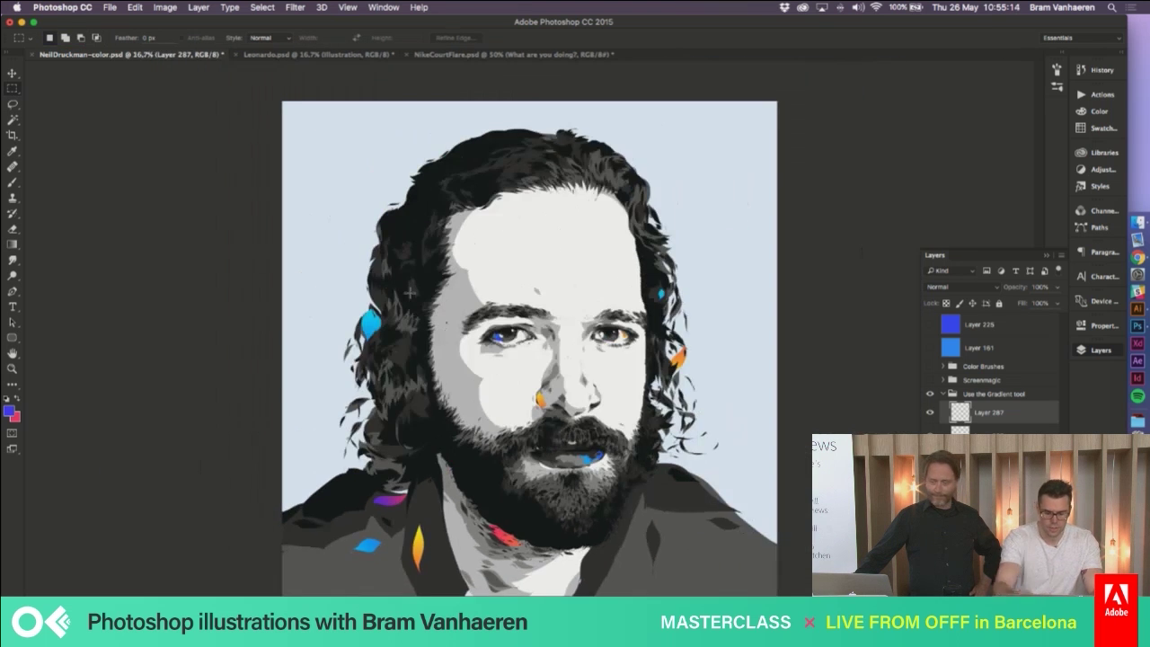
{"action": "left_click", "coordinate": [931, 381]}
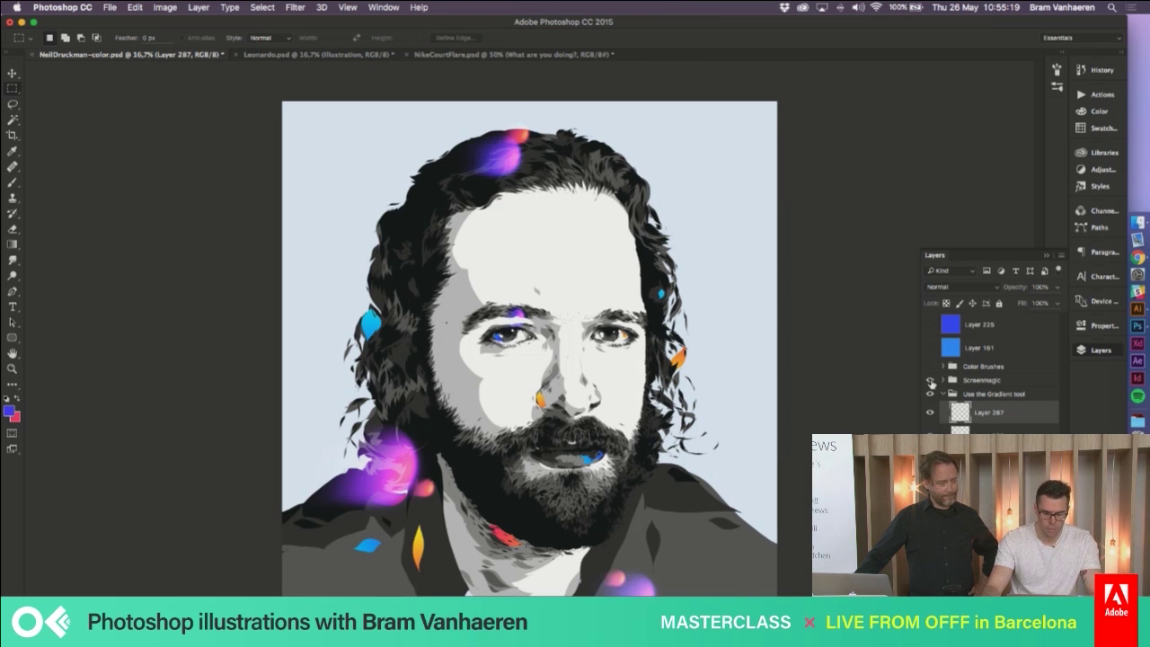
{"action": "left_click", "coordinate": [948, 378]}
{"action": "left_click", "coordinate": [943, 381]}
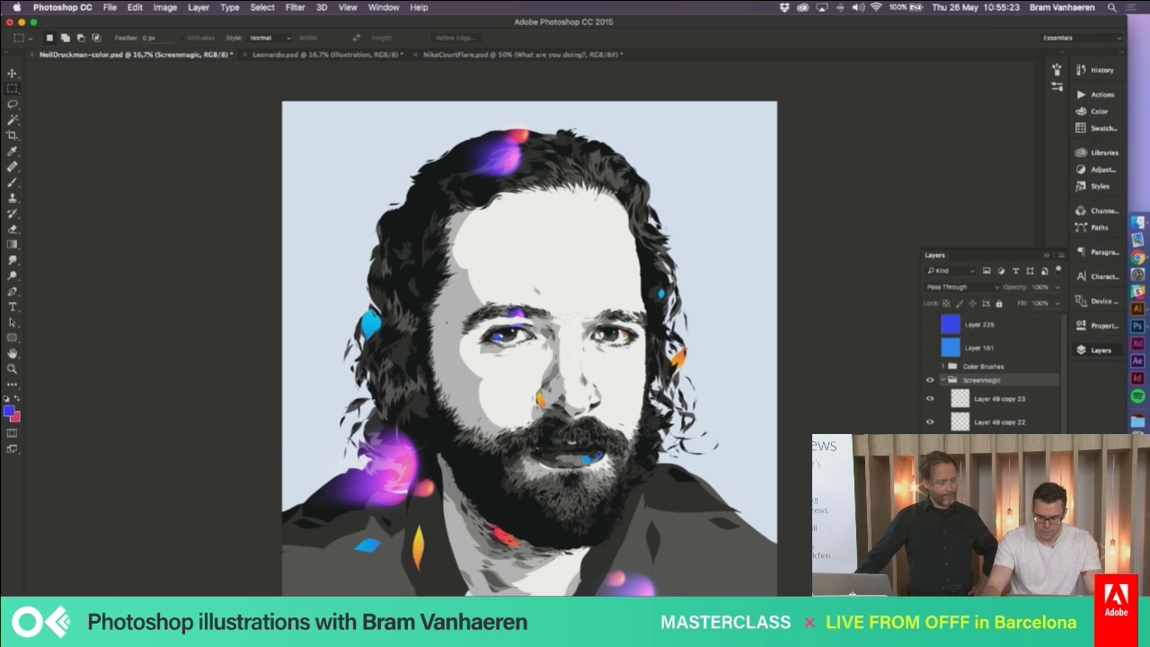
{"action": "left_click", "coordinate": [931, 468]}
{"action": "left_click", "coordinate": [930, 468]}
{"action": "left_click", "coordinate": [998, 468]}
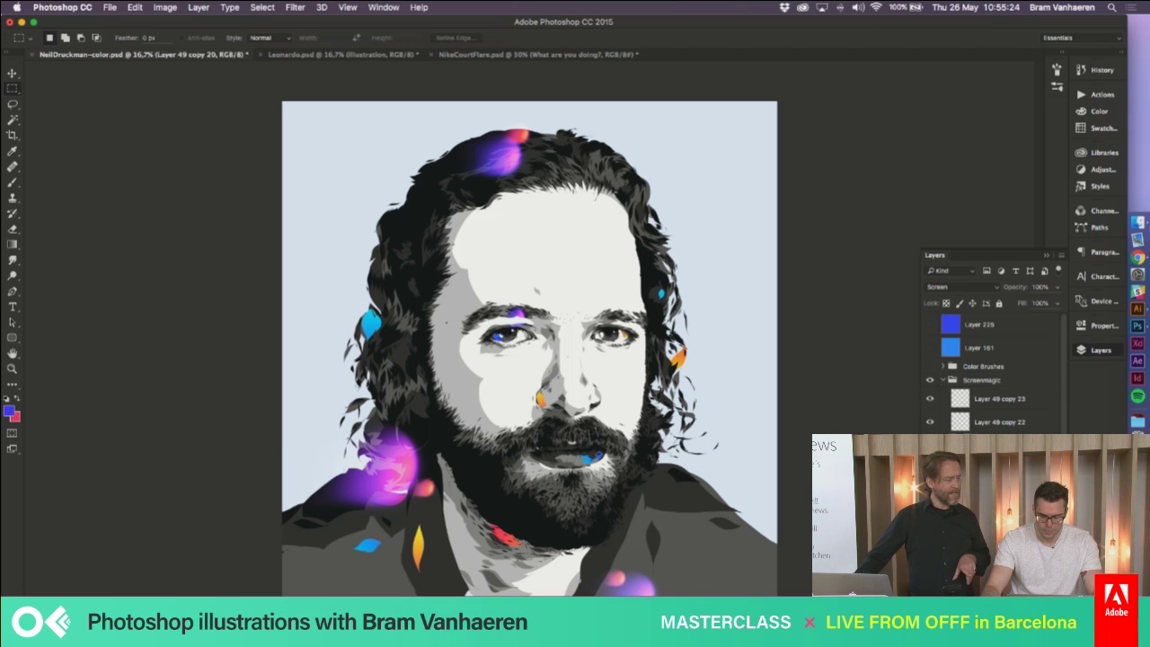
Move the small red glow up onto the hair and back beside the purple shoulder glow, and collapse the Screenmagic group
{"action": "left_click", "coordinate": [14, 75]}
{"action": "left_click_drag", "start_coordinate": [515, 421], "coordinate": [449, 324]}
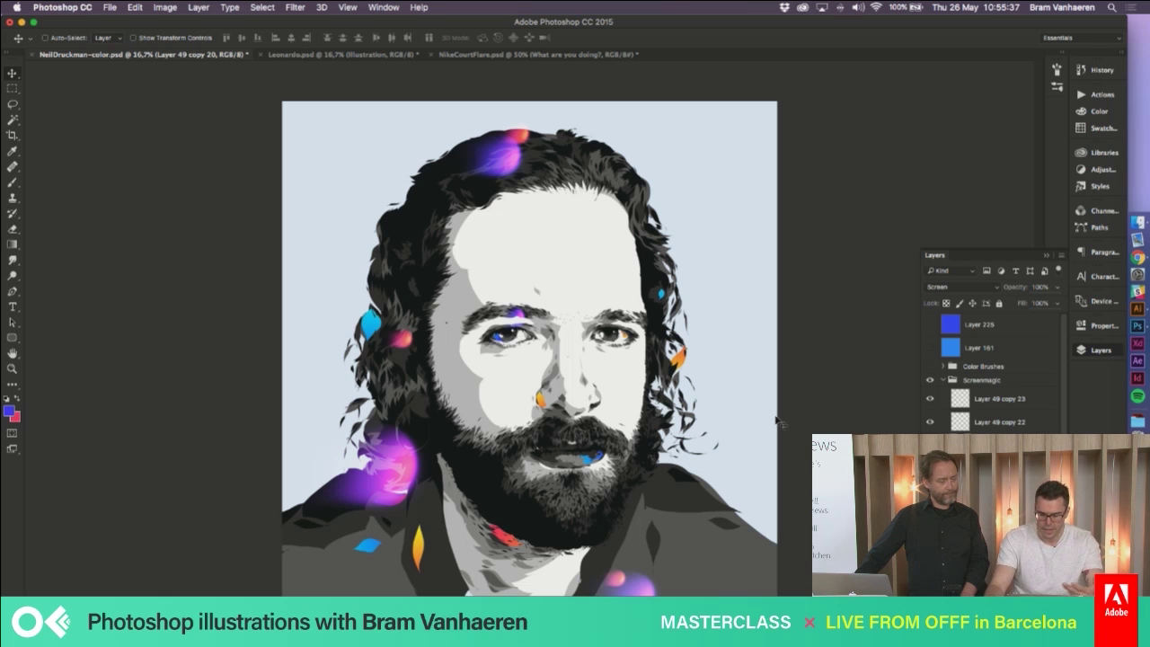
{"action": "mouse_move", "coordinate": [493, 413]}
{"action": "left_mouse_down"}
{"action": "mouse_move", "coordinate": [467, 422]}
{"action": "mouse_move", "coordinate": [485, 436]}
{"action": "mouse_move", "coordinate": [458, 421]}
{"action": "mouse_move", "coordinate": [568, 427]}
{"action": "mouse_move", "coordinate": [472, 427]}
{"action": "mouse_move", "coordinate": [517, 550]}
{"action": "mouse_move", "coordinate": [499, 501]}
{"action": "left_mouse_up"}
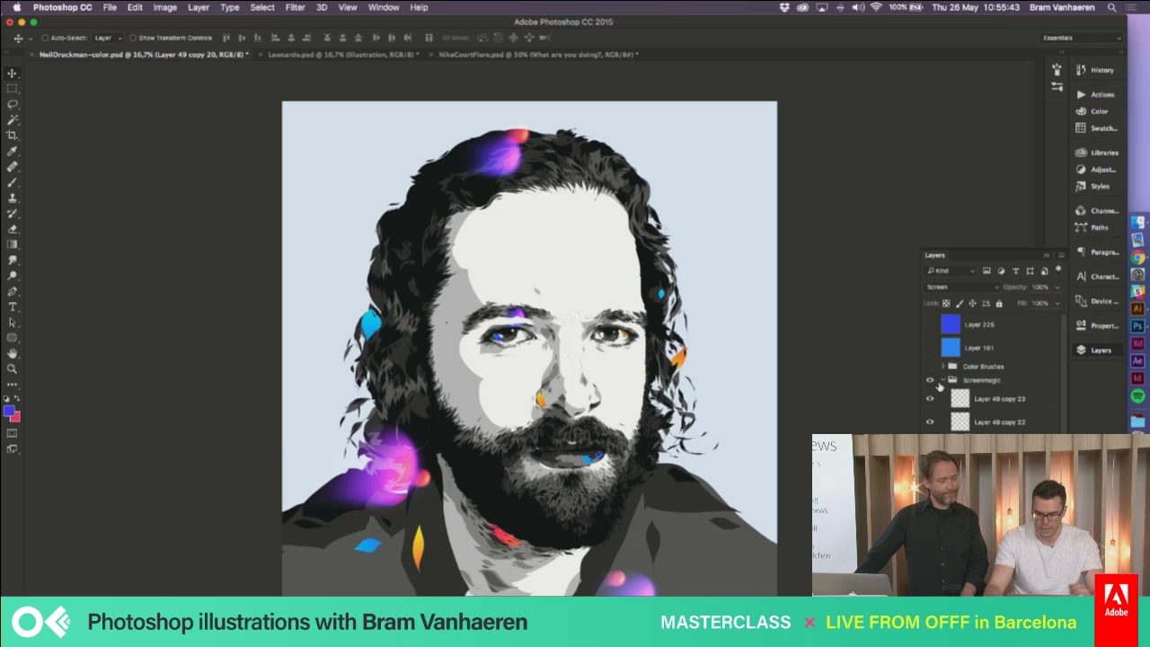
{"action": "left_click", "coordinate": [939, 384]}
Show the Color Brushes group and the Layer 161 and Layer 225 colour overlays, and select each overlay to check its blend mode
{"action": "left_click", "coordinate": [930, 368]}
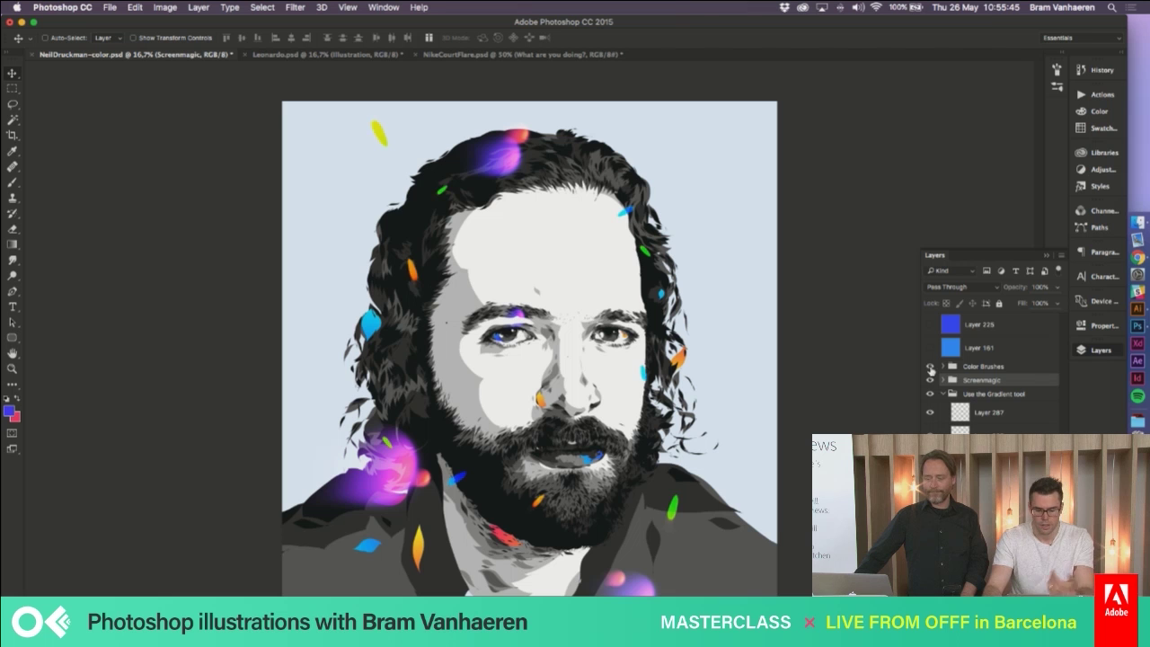
{"action": "left_click", "coordinate": [931, 348]}
{"action": "left_click", "coordinate": [932, 325]}
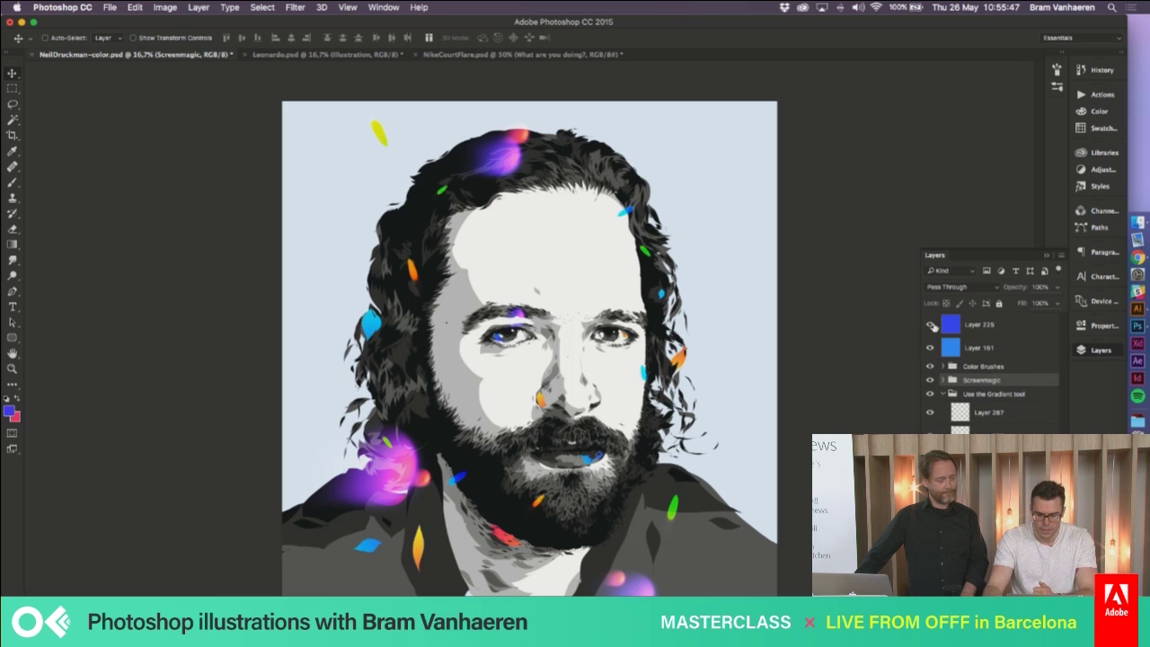
{"action": "left_click", "coordinate": [1008, 334]}
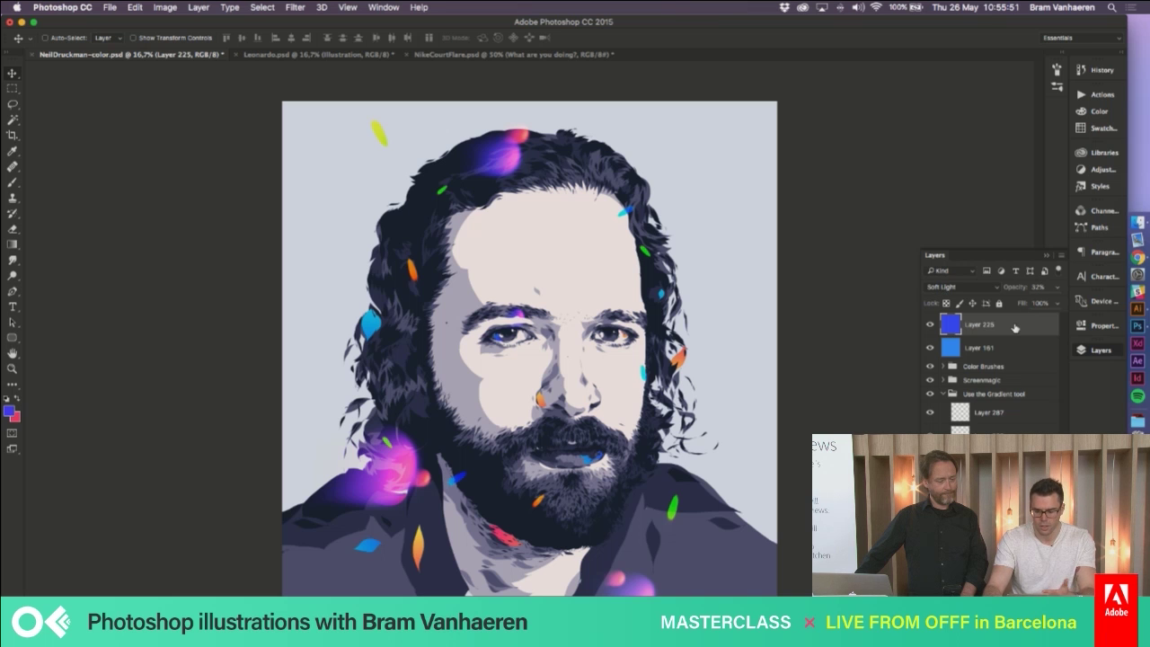
{"action": "left_click", "coordinate": [996, 349]}
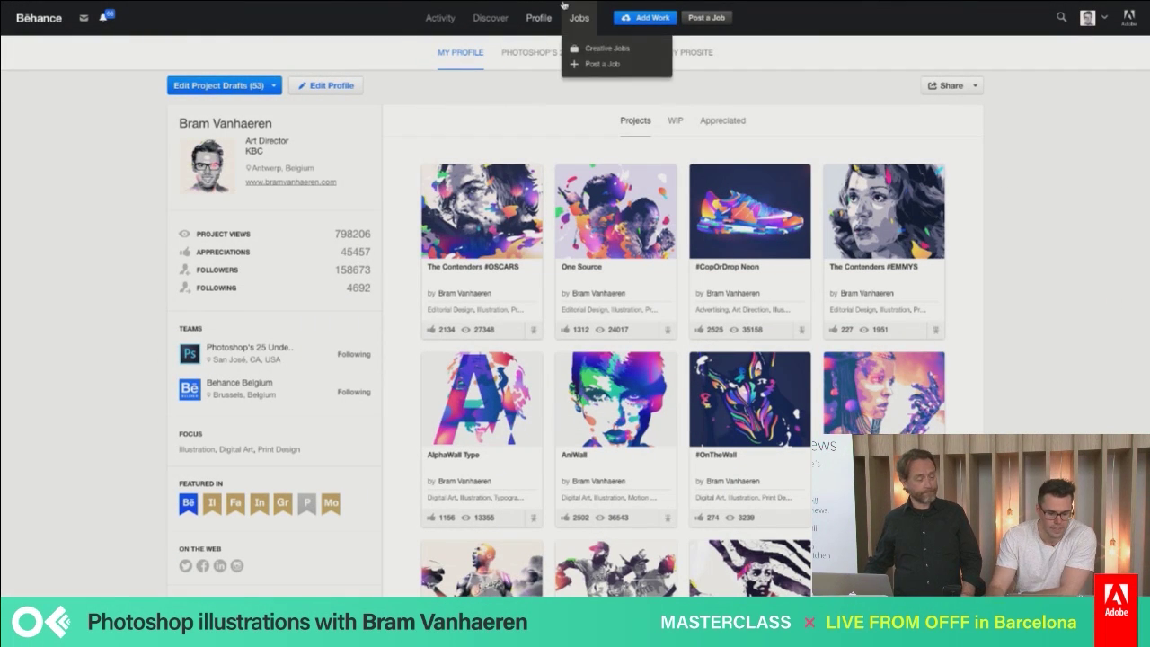
Open the AlphaWall Type project on Behance and look through its A and B letter illustrations
{"action": "mouse_move", "coordinate": [381, 7]}
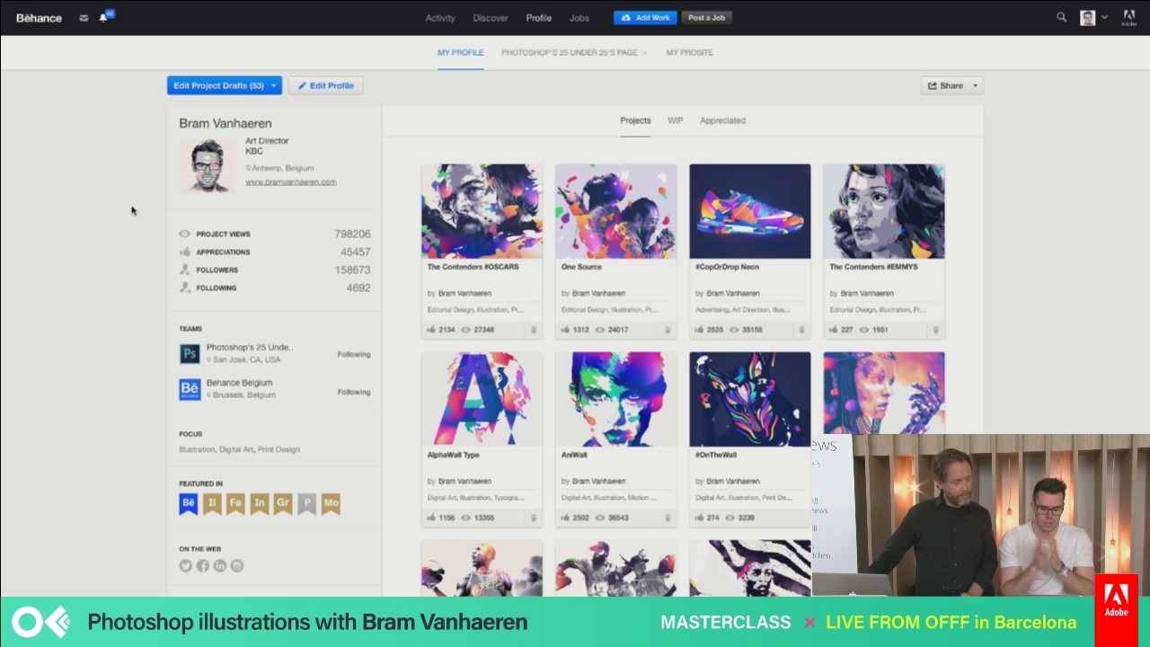
{"action": "left_click", "coordinate": [478, 415]}
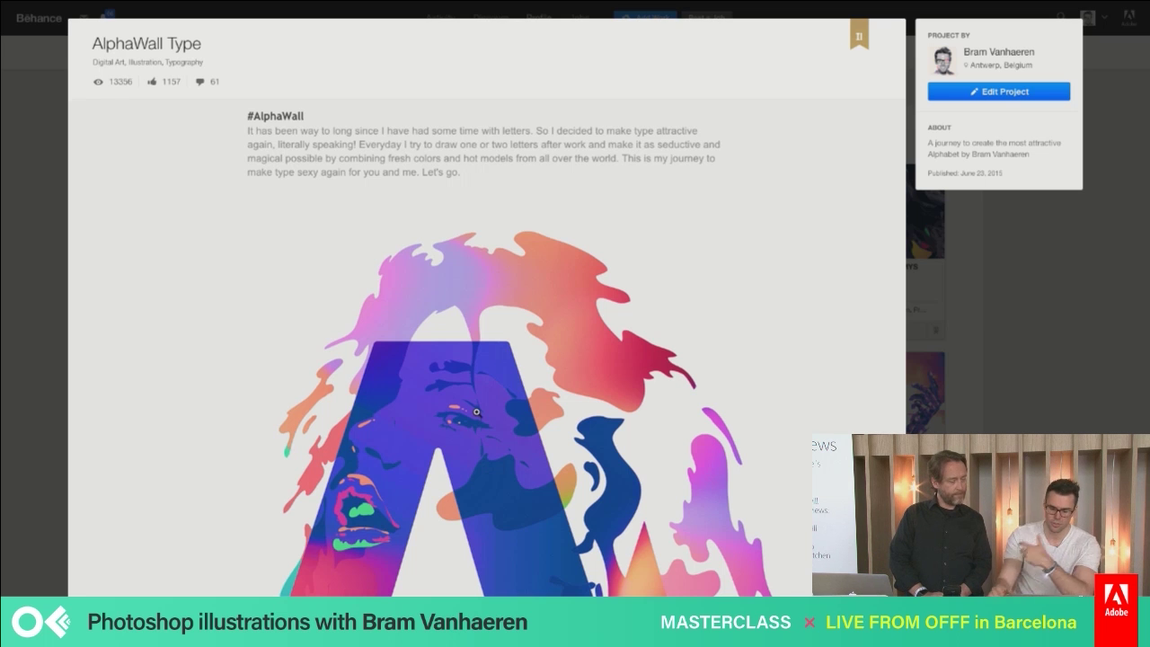
{"action": "scroll", "coordinate": [428, 465], "scroll_direction": "down", "scroll_amount": 3}
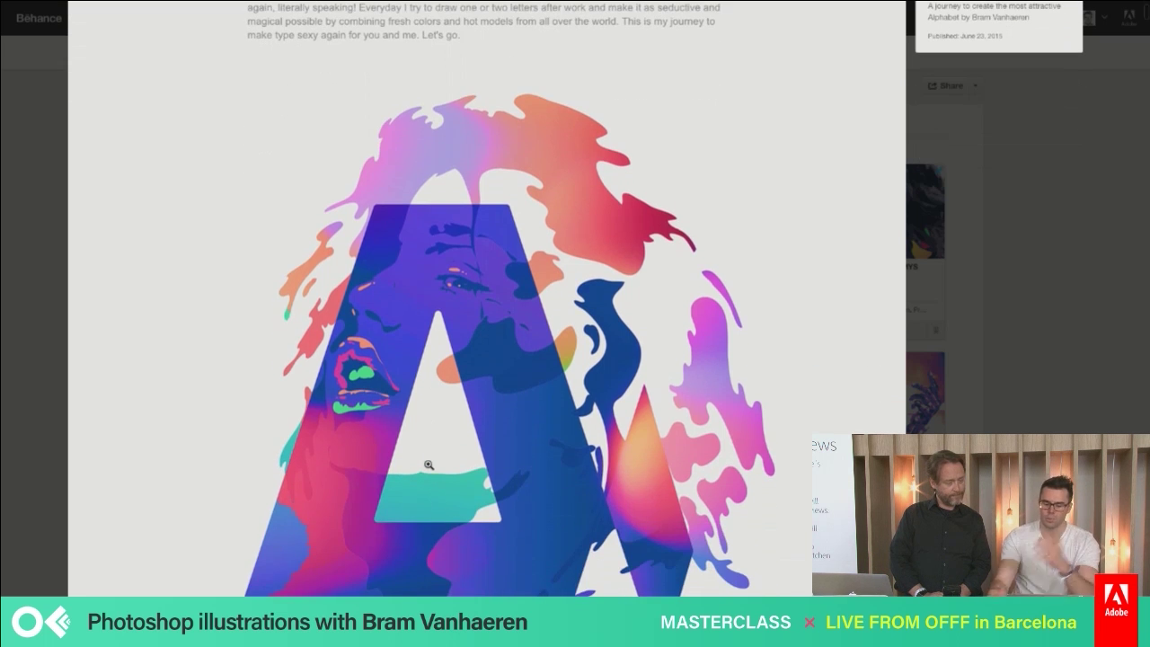
{"action": "scroll", "coordinate": [428, 465], "scroll_direction": "down", "scroll_amount": 1}
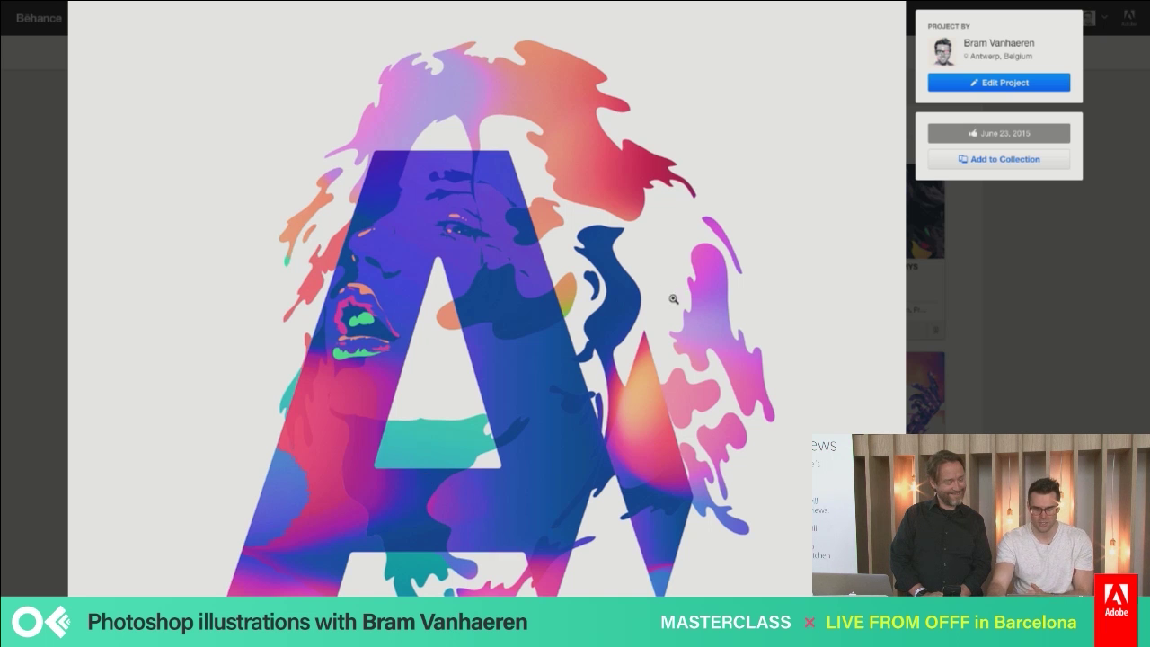
{"action": "scroll", "coordinate": [670, 310], "scroll_direction": "down", "scroll_amount": 1}
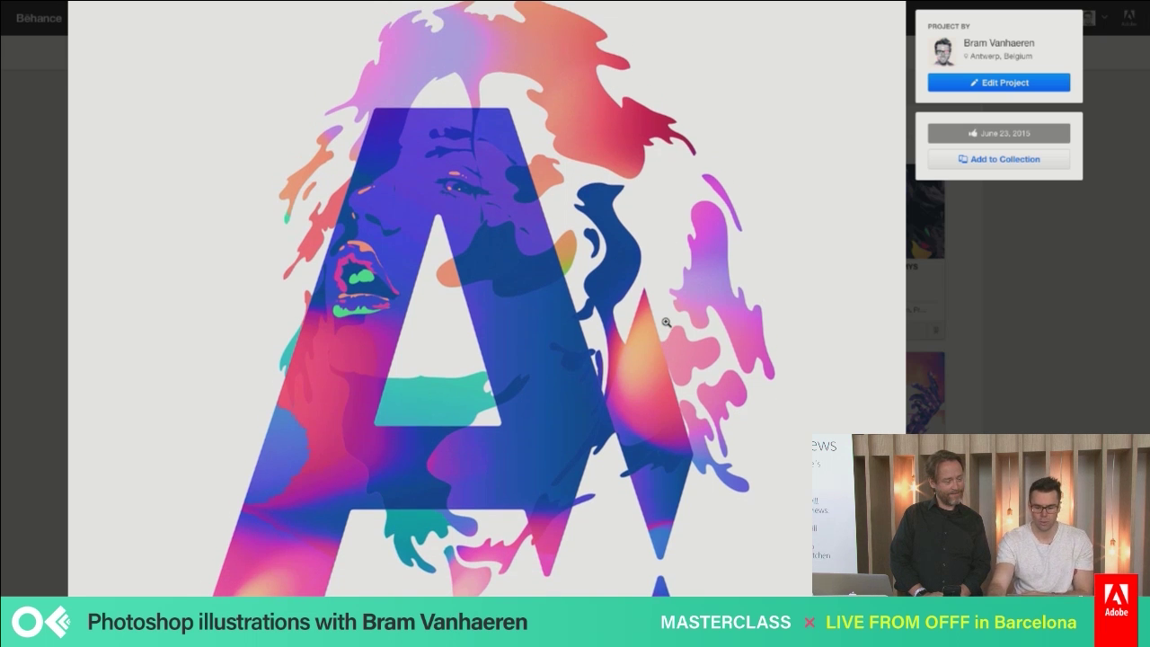
{"action": "scroll", "coordinate": [666, 321], "scroll_direction": "down", "scroll_amount": 10}
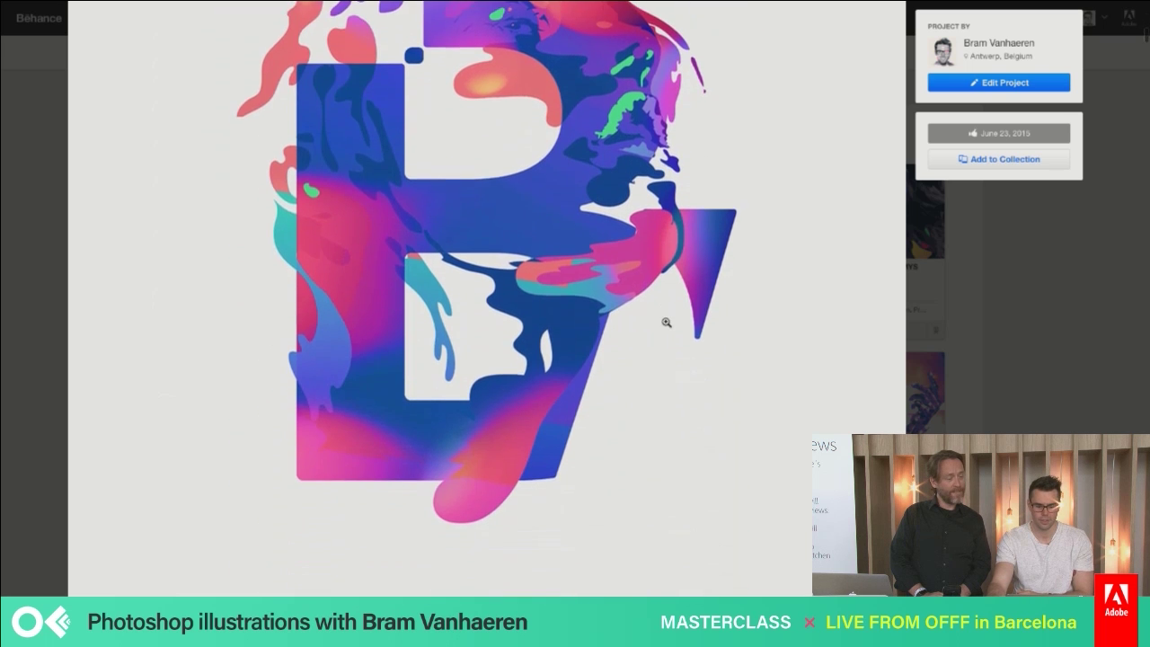
Look through the project's remaining letter illustrations from C onward, and return to the letter A illustration
{"action": "scroll", "coordinate": [666, 322], "scroll_direction": "down", "scroll_amount": 10}
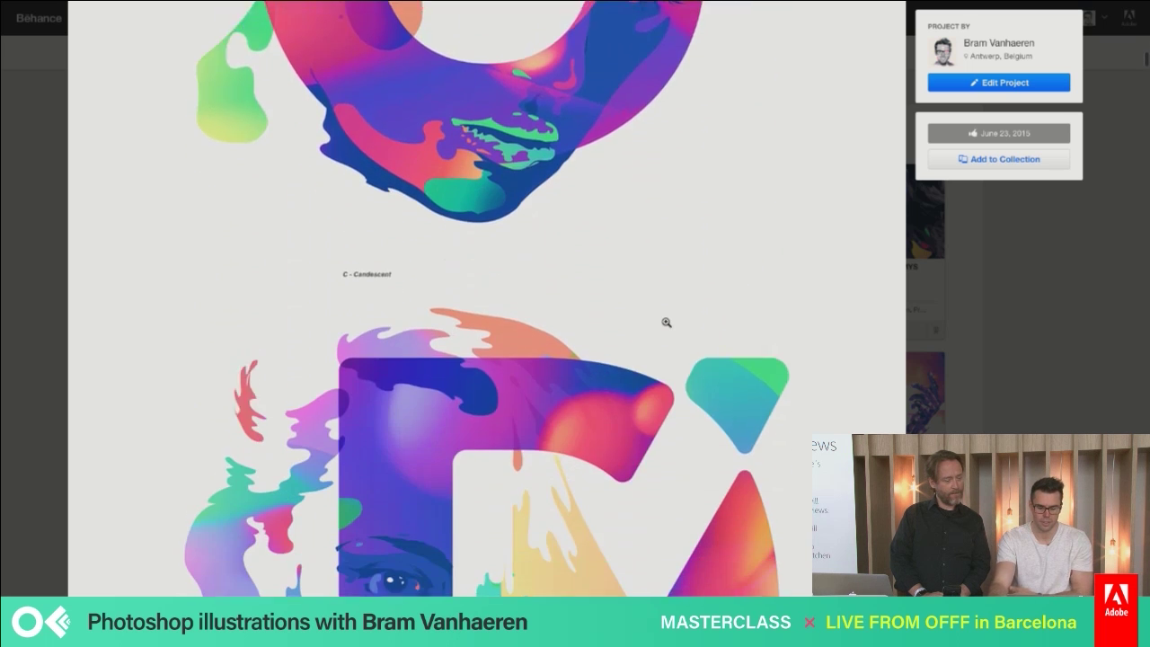
{"action": "scroll", "coordinate": [666, 322], "scroll_direction": "down", "scroll_amount": 10}
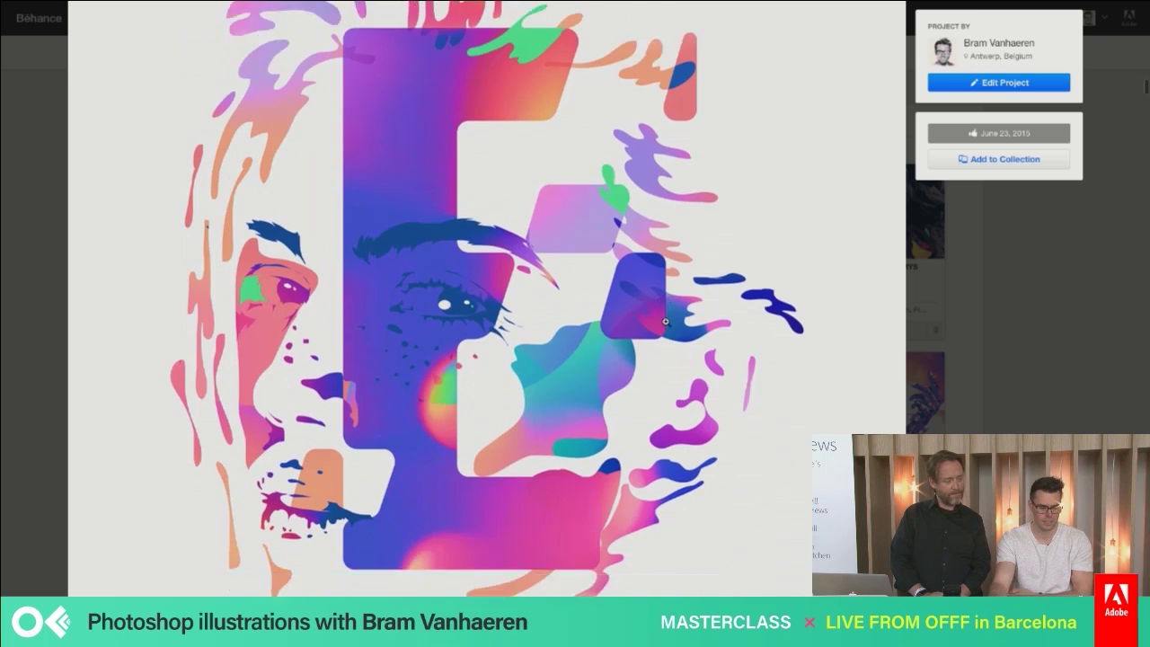
{"action": "scroll", "coordinate": [666, 322], "scroll_direction": "down", "scroll_amount": 10}
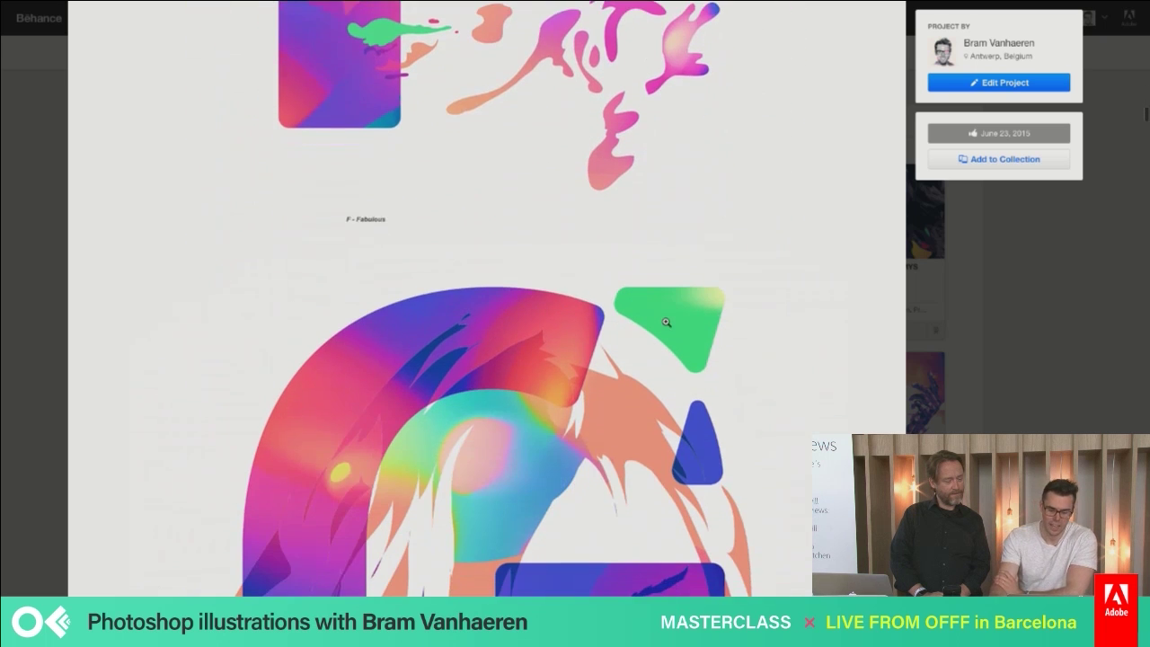
{"action": "scroll", "coordinate": [666, 322], "scroll_direction": "down", "scroll_amount": 4}
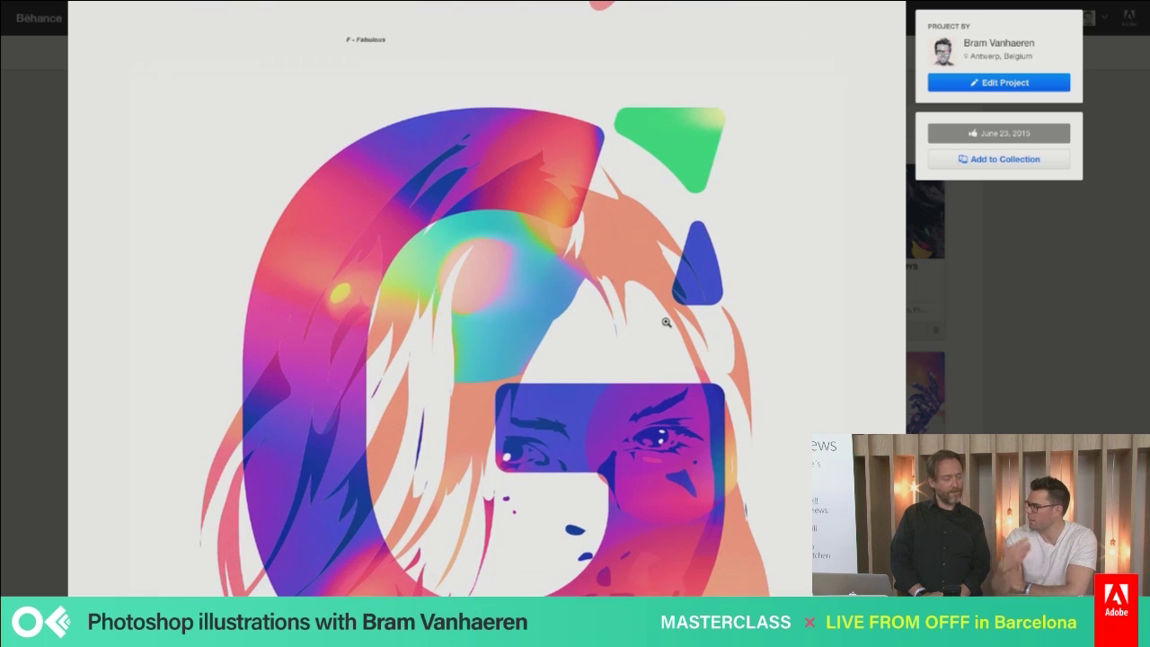
{"action": "scroll", "coordinate": [666, 321], "scroll_direction": "down", "scroll_amount": 8}
{"action": "scroll", "coordinate": [663, 329], "scroll_direction": "down", "scroll_amount": 10}
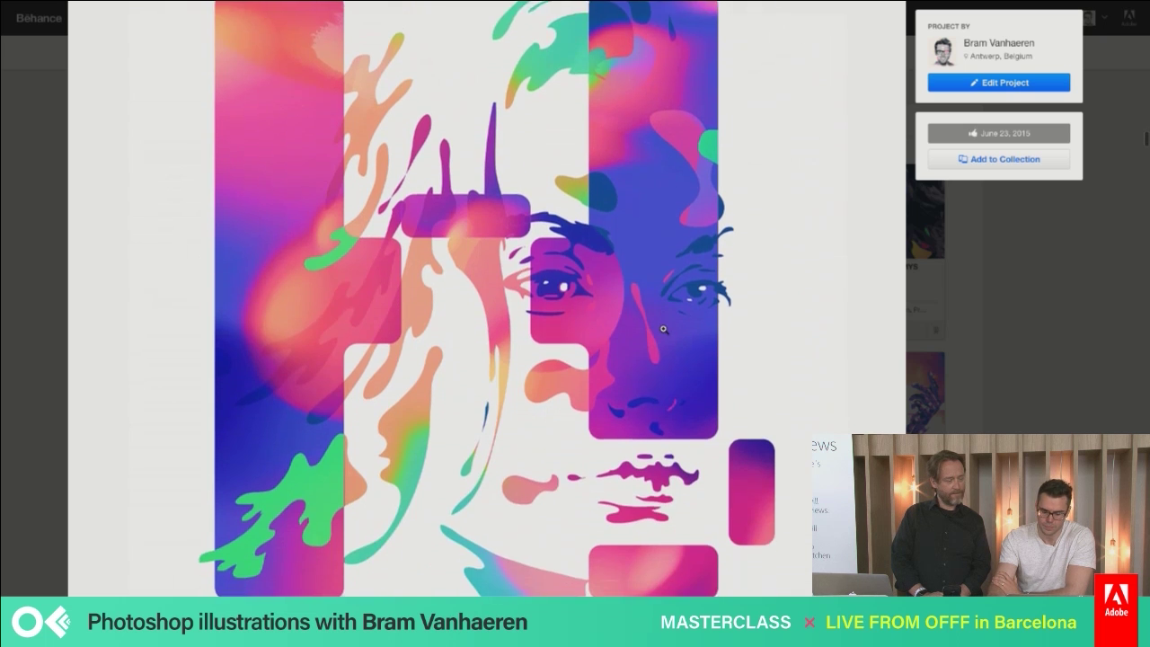
{"action": "scroll", "coordinate": [663, 329], "scroll_direction": "down", "scroll_amount": 10}
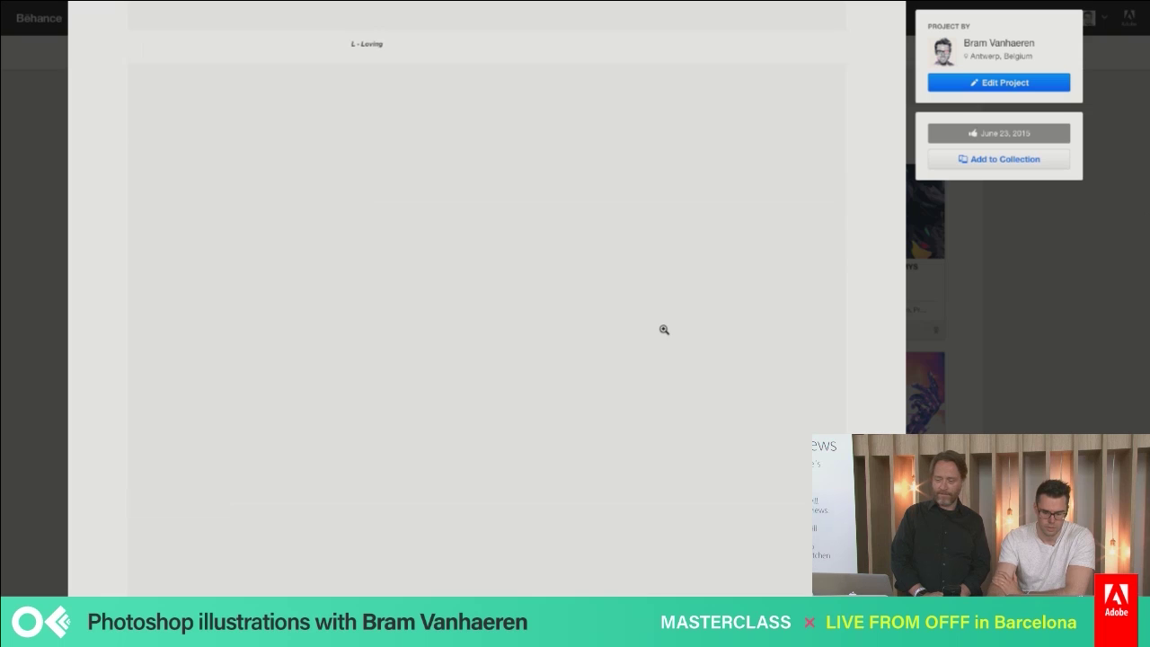
{"action": "scroll", "coordinate": [663, 328], "scroll_direction": "up", "scroll_amount": 12}
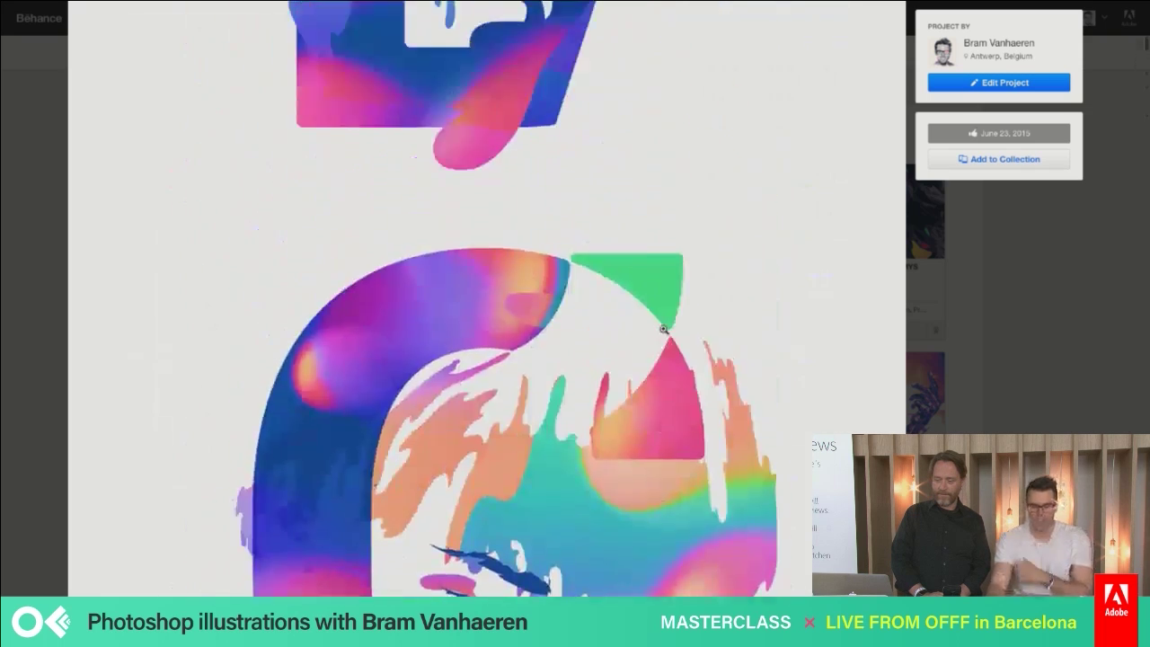
{"action": "scroll", "coordinate": [663, 328], "scroll_direction": "up", "scroll_amount": 12}
{"action": "scroll", "coordinate": [663, 329], "scroll_direction": "down", "scroll_amount": 1}
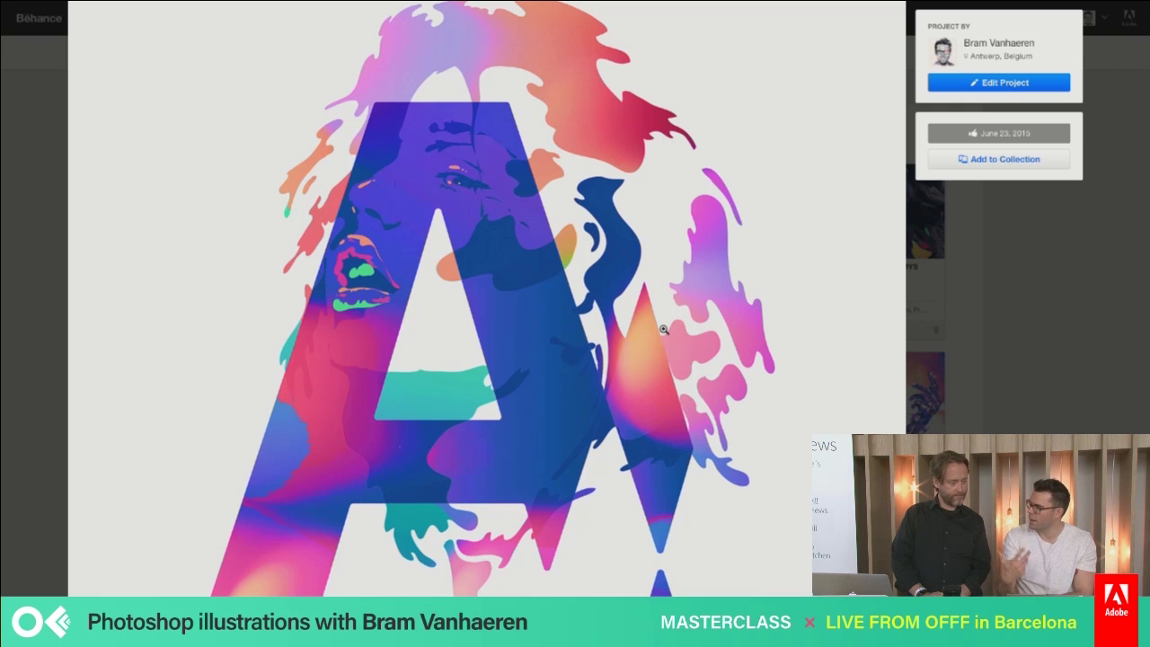